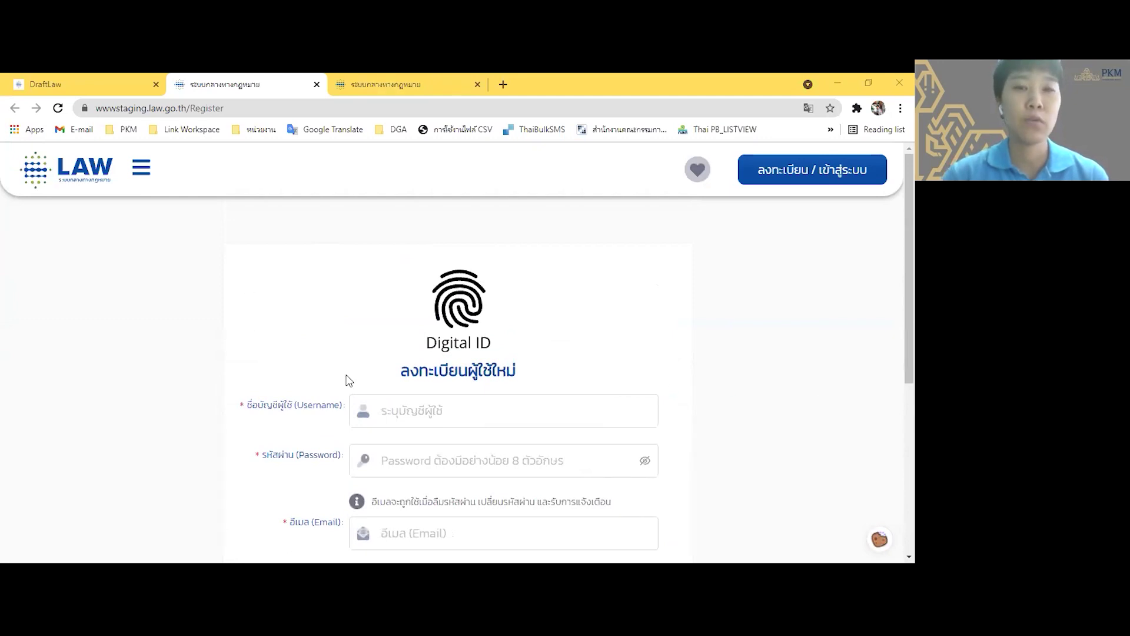
- Bring up the backend#/login Digital ID form from the DraftLaw tab's เข้าสู่ระบบ button
{"action": "left_click", "coordinate": [66, 81]}
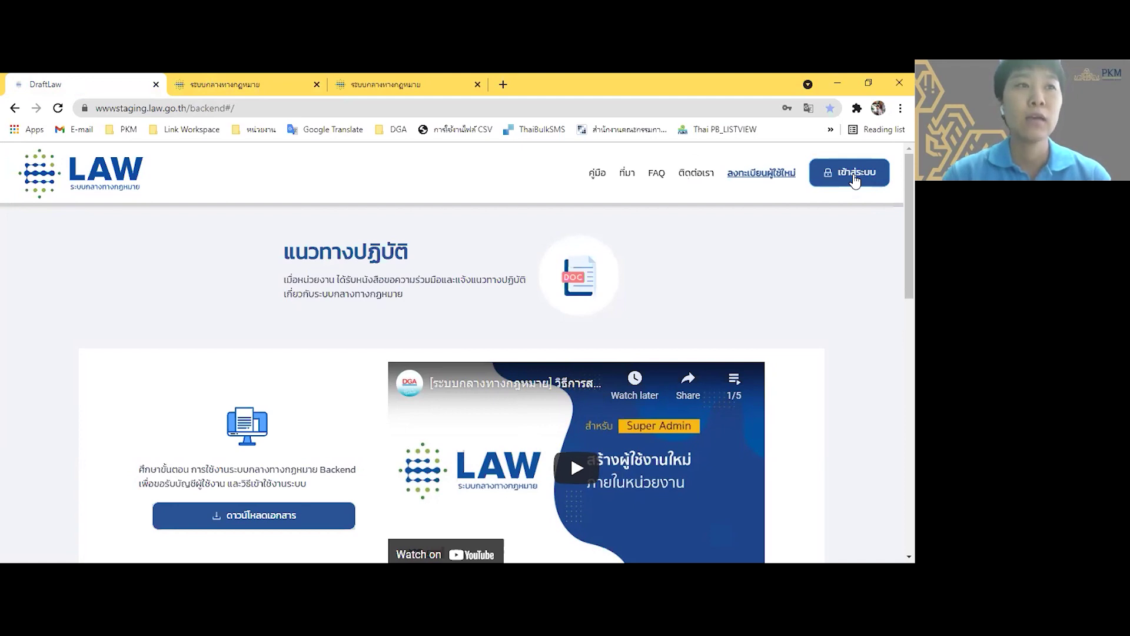
{"action": "left_click", "coordinate": [853, 175]}
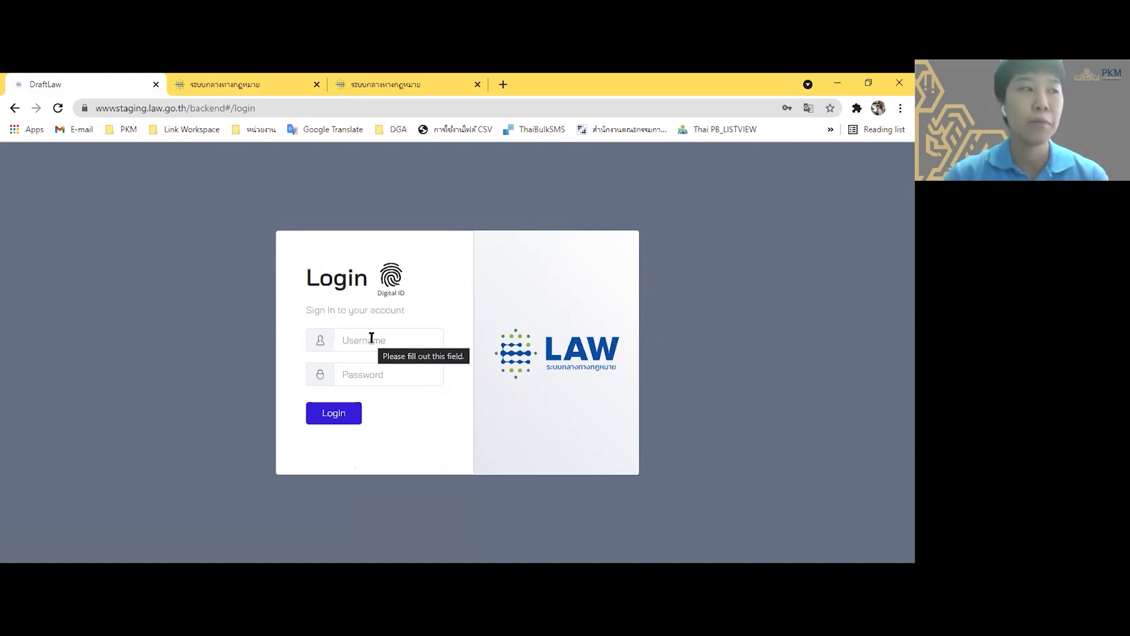
- Sign in to the backend with the super admin username and password
{"action": "key", "text": "Tab"}
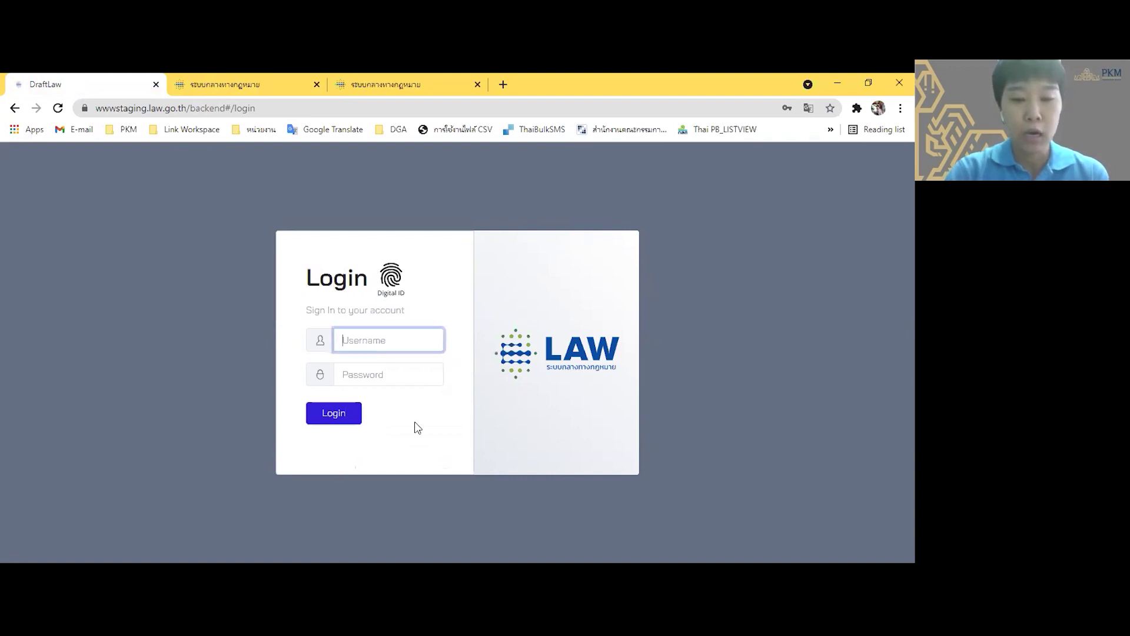
{"action": "type", "text": "nanapat"}
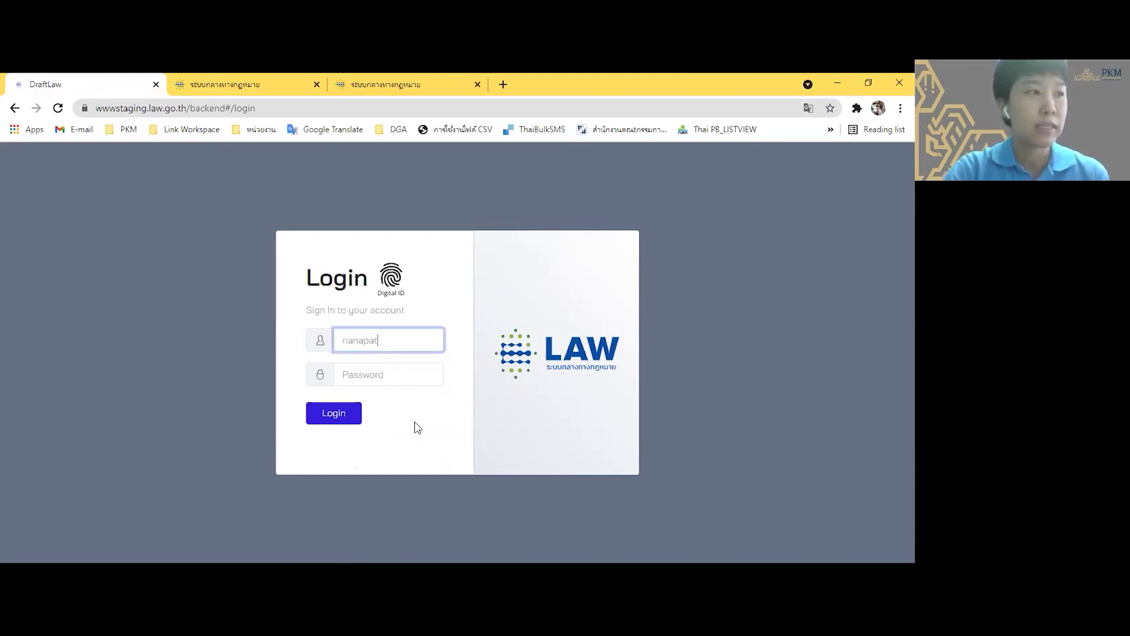
{"action": "type", "text": ".pkm"}
{"action": "key", "text": "Tab"}
{"action": "type", "text": "•••"}
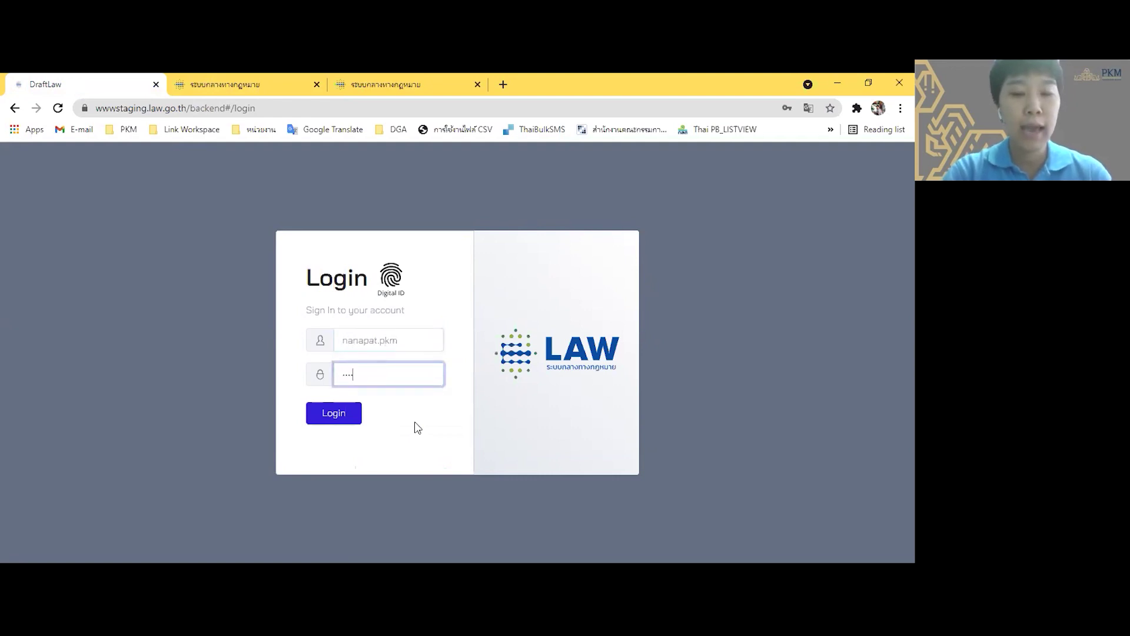
{"action": "type", "text": "•••••"}
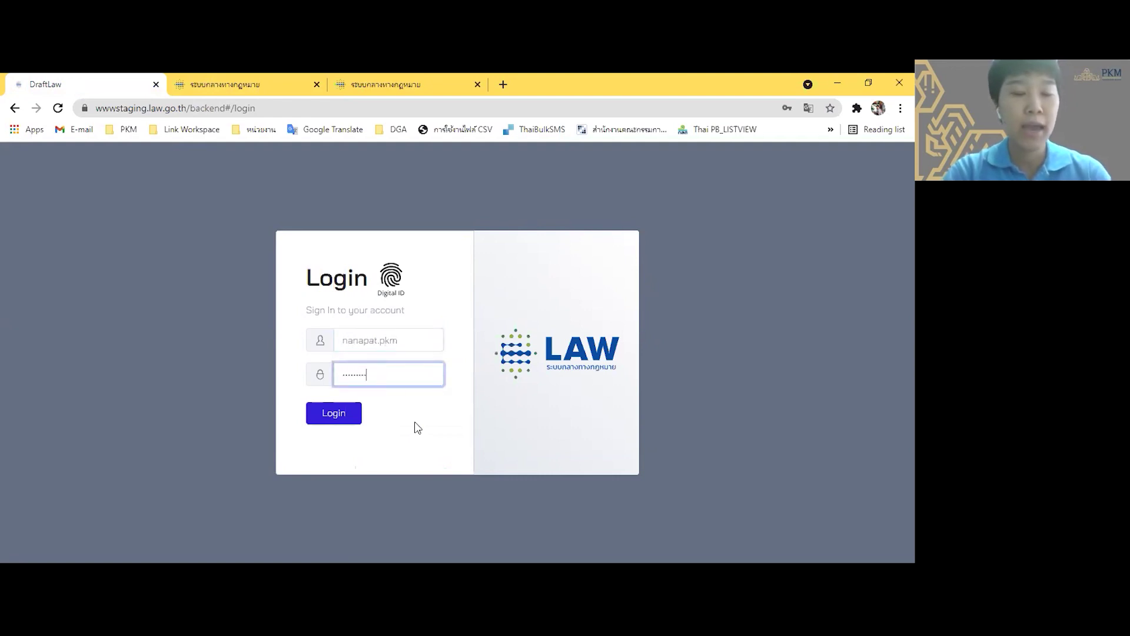
{"action": "type", "text": "•"}
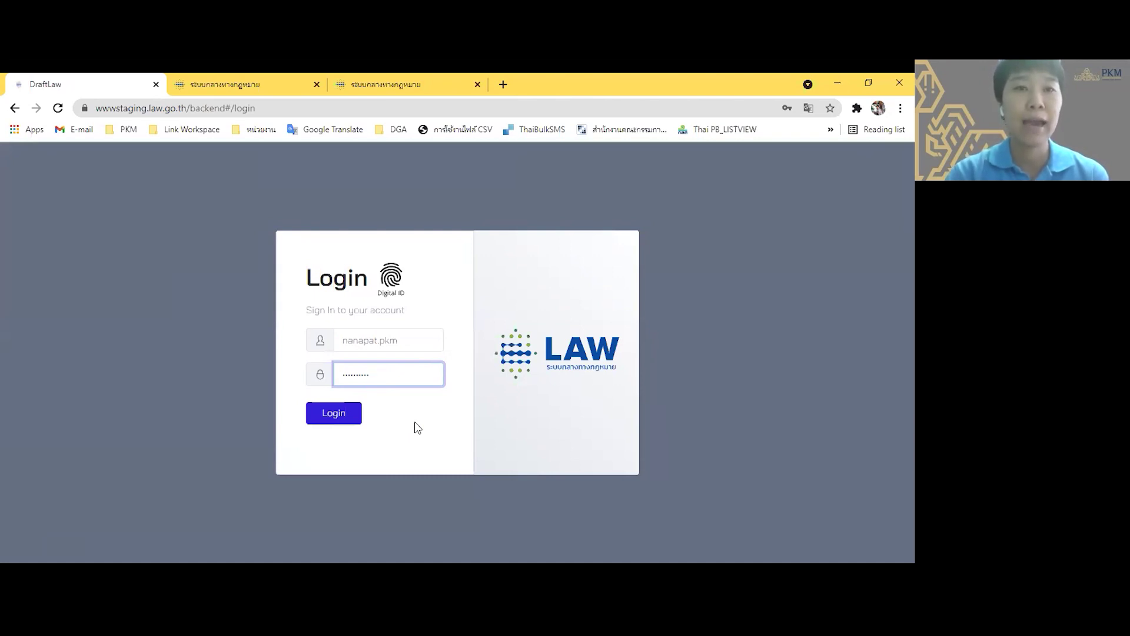
{"action": "key", "text": "Return"}
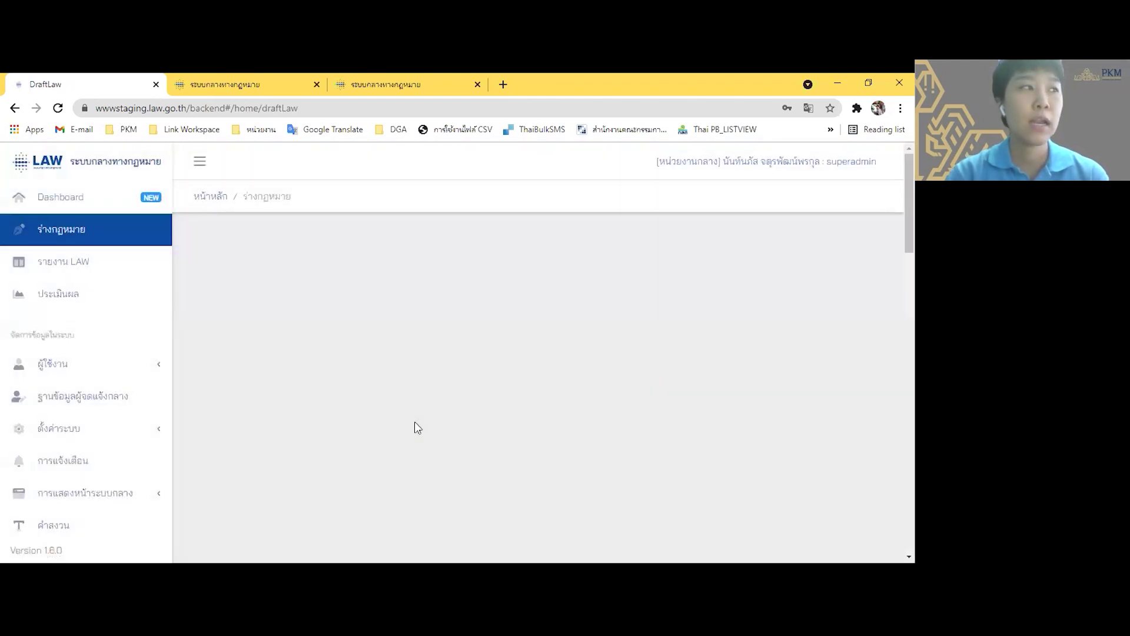
- Open ผู้ใช้งาน > ผู้ใช้งานหลักของหน่วยงาน and search the agency list for 'กรมกิ'
{"action": "left_click", "coordinate": [82, 365]}
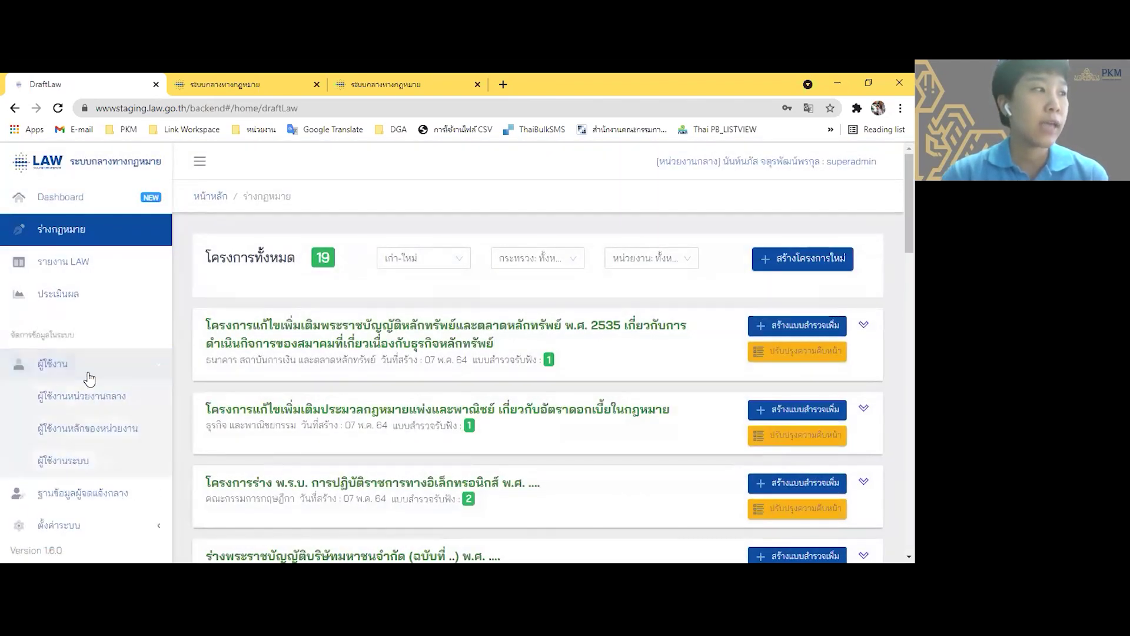
{"action": "left_click", "coordinate": [106, 435]}
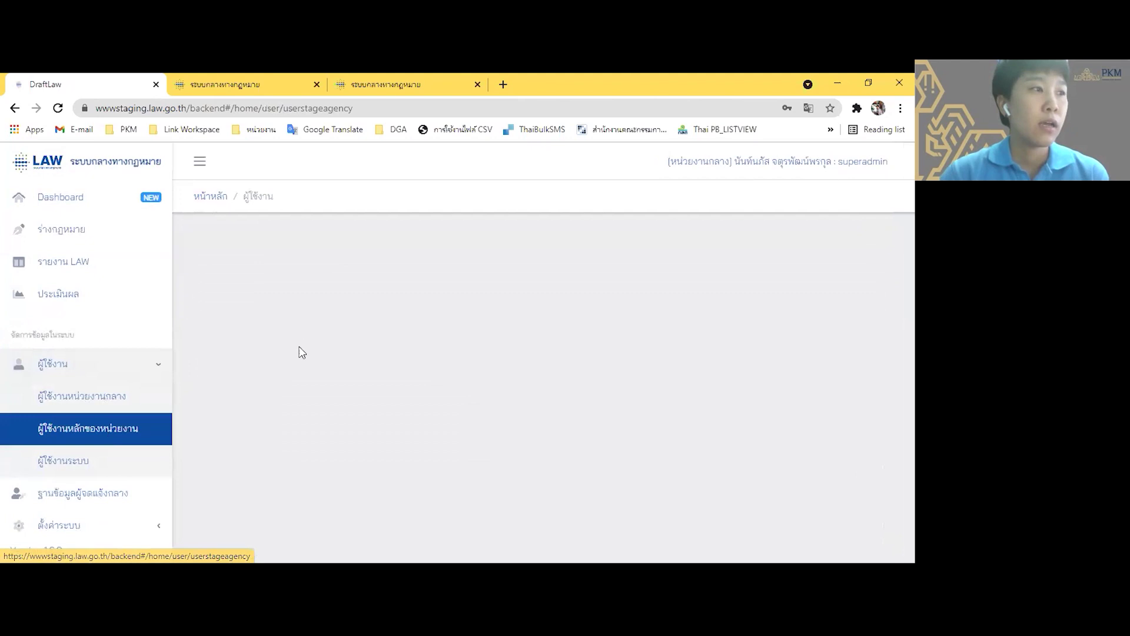
{"action": "left_click", "coordinate": [320, 297]}
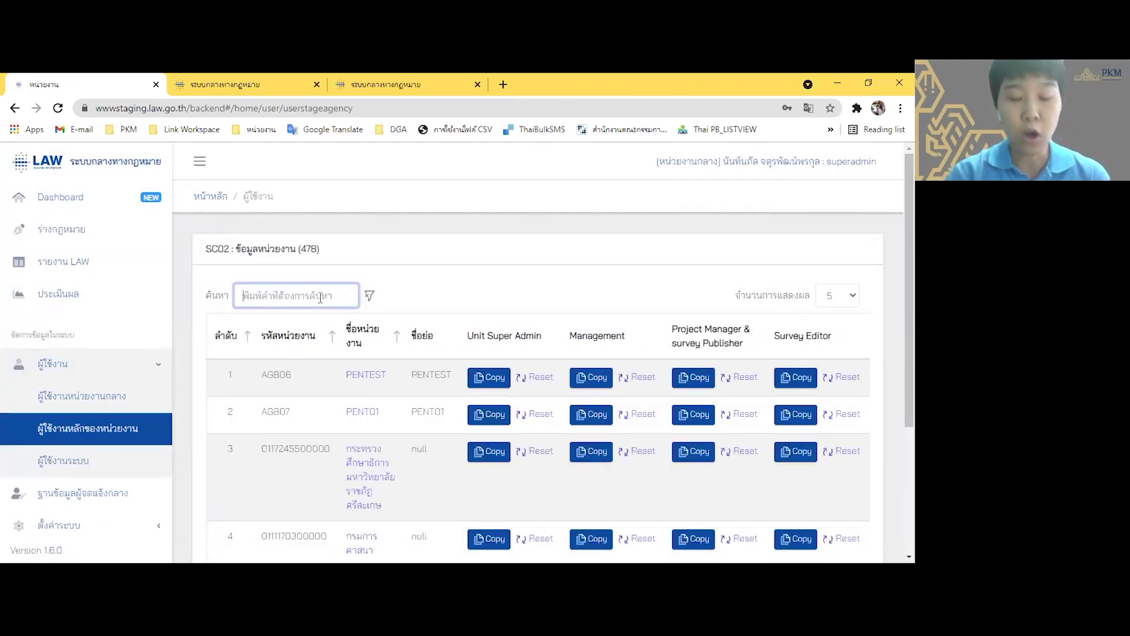
{"action": "type", "text": "กร"}
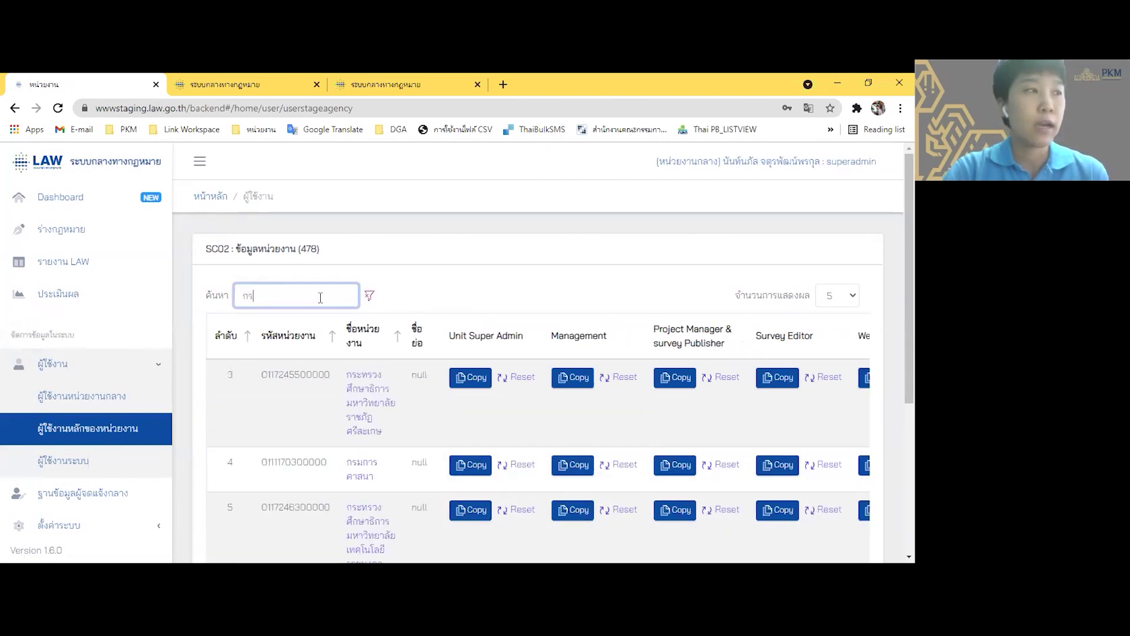
{"action": "type", "text": "มกิ"}
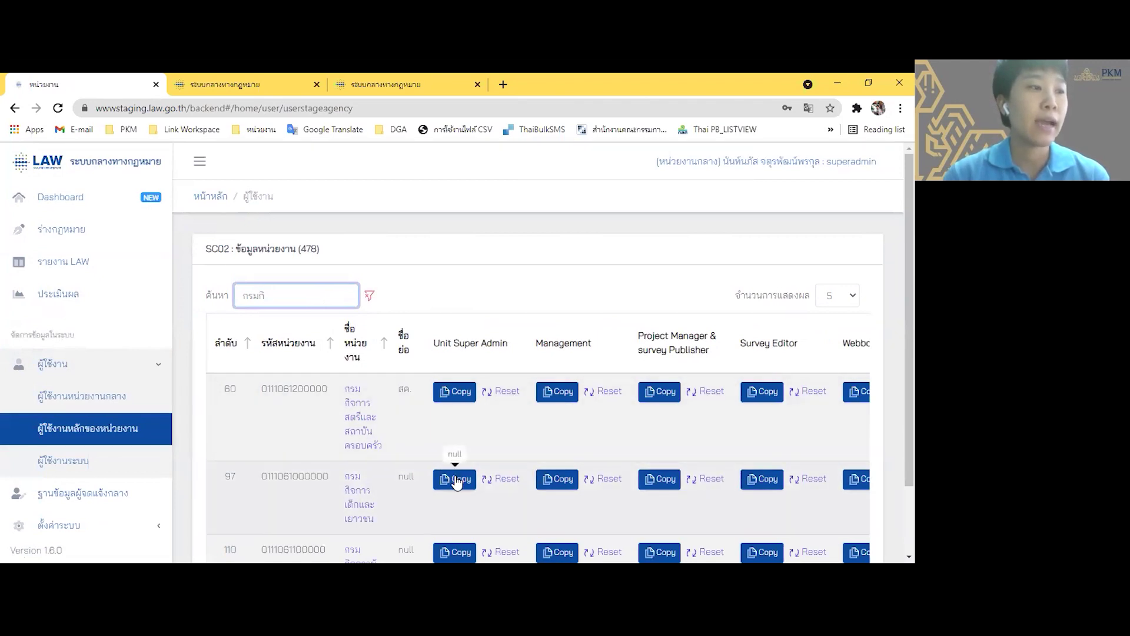
- Reset the Unit Super Admin token for กรมกิจการเด็กและเยาวชน, confirm, and copy it
{"action": "left_click", "coordinate": [500, 480]}
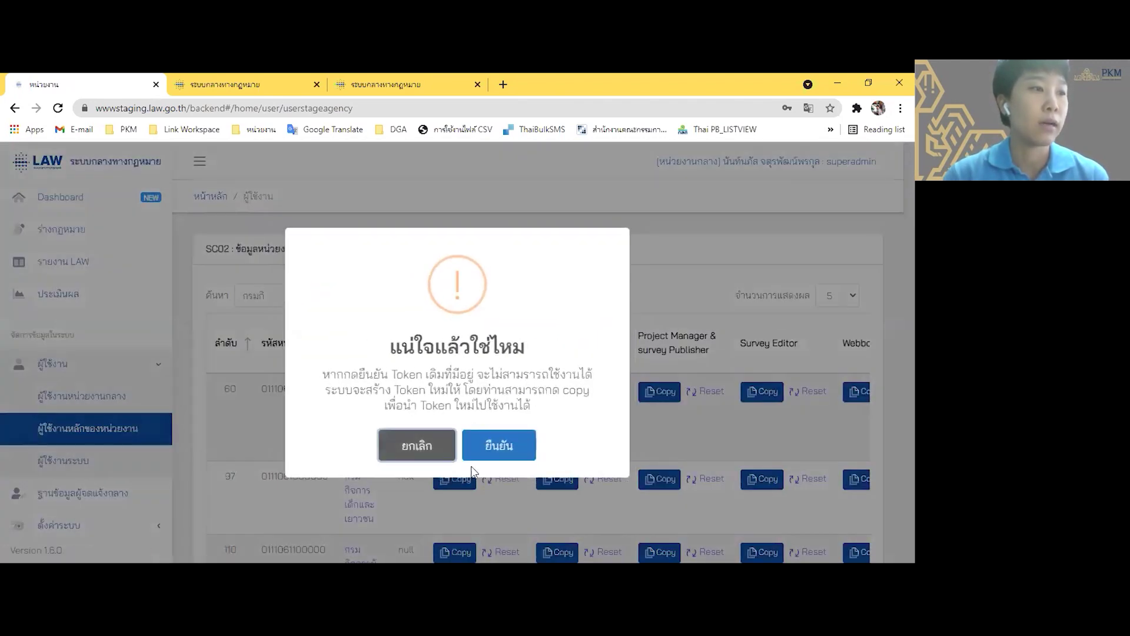
{"action": "left_click", "coordinate": [477, 455]}
{"action": "left_click", "coordinate": [491, 482]}
{"action": "left_click", "coordinate": [487, 421]}
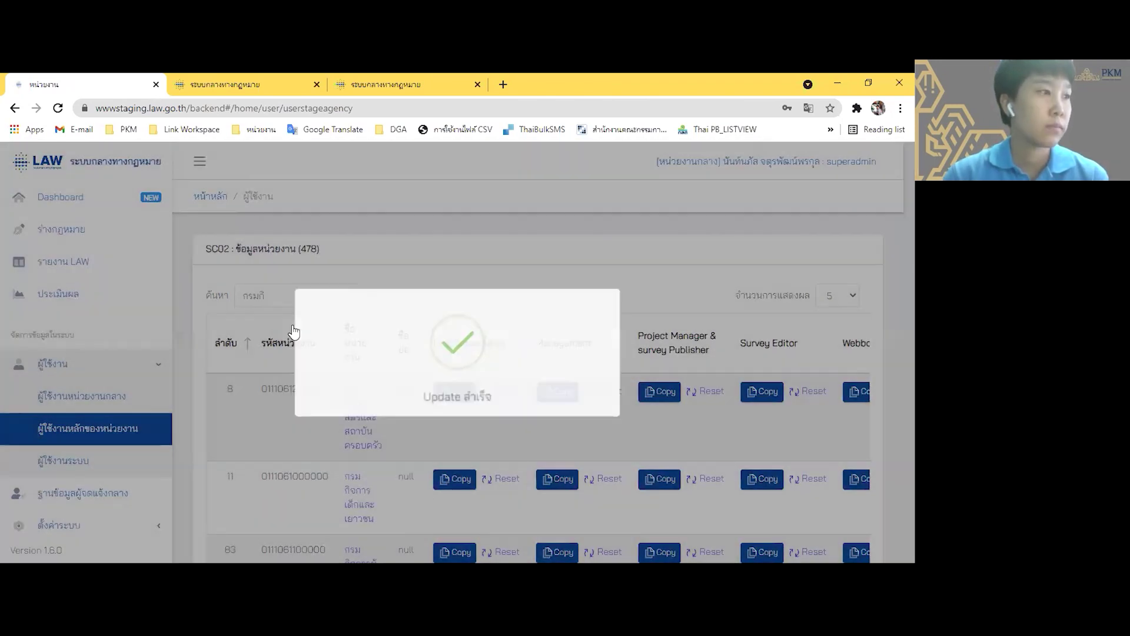
{"action": "left_click", "coordinate": [292, 291]}
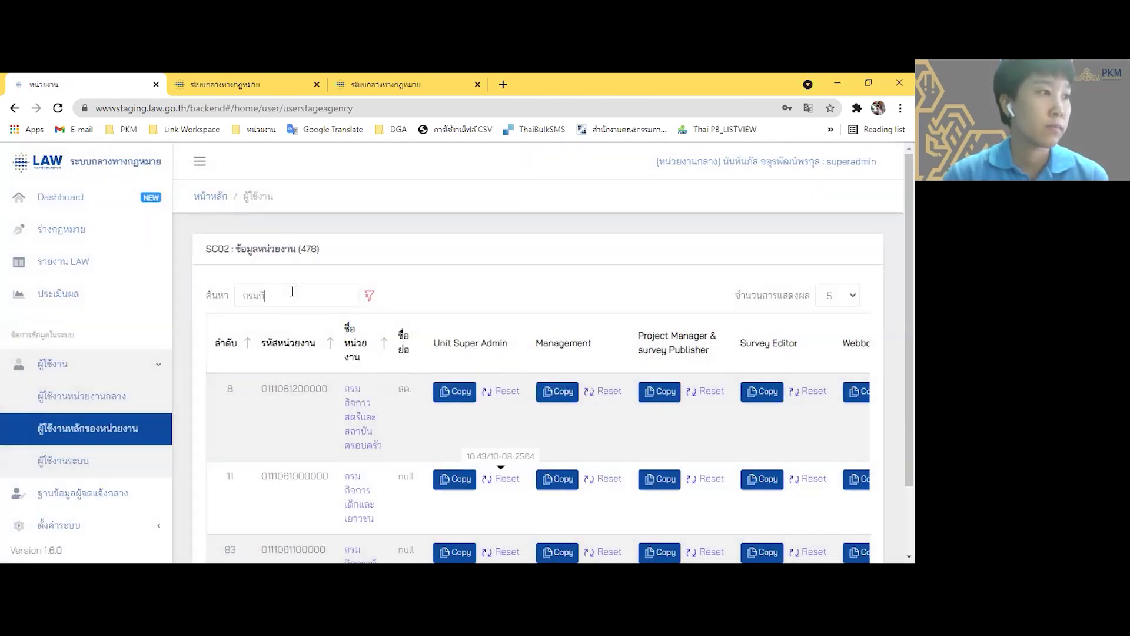
{"action": "left_click", "coordinate": [461, 480]}
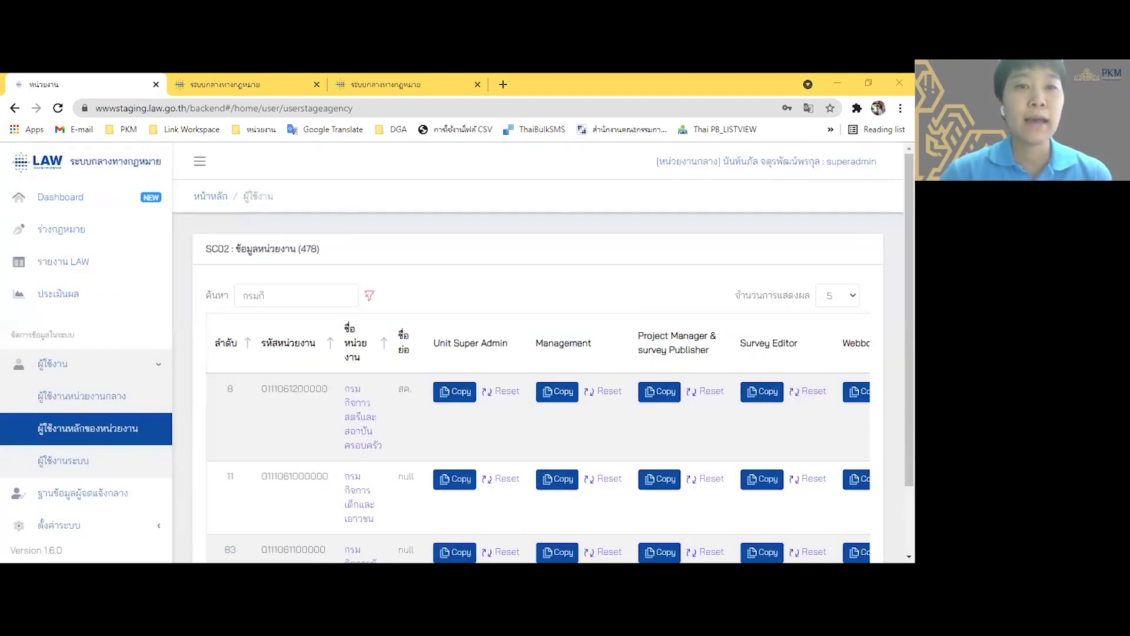
- Choose ออกจากระบบ from the header's username menu to sign out
{"action": "left_click", "coordinate": [796, 168]}
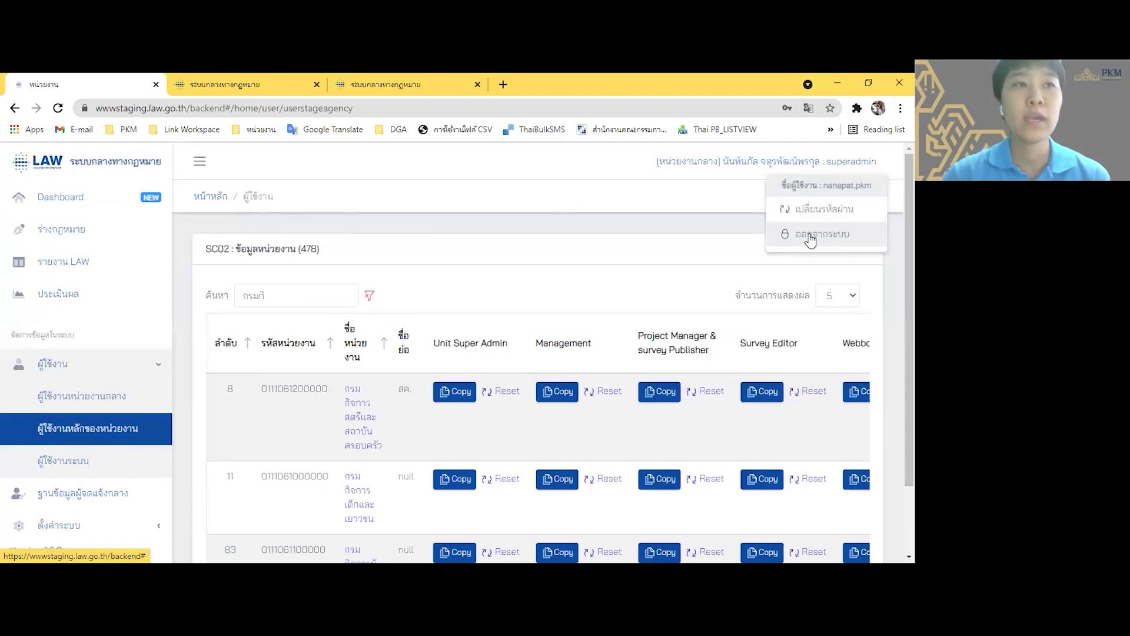
{"action": "left_click", "coordinate": [811, 236]}
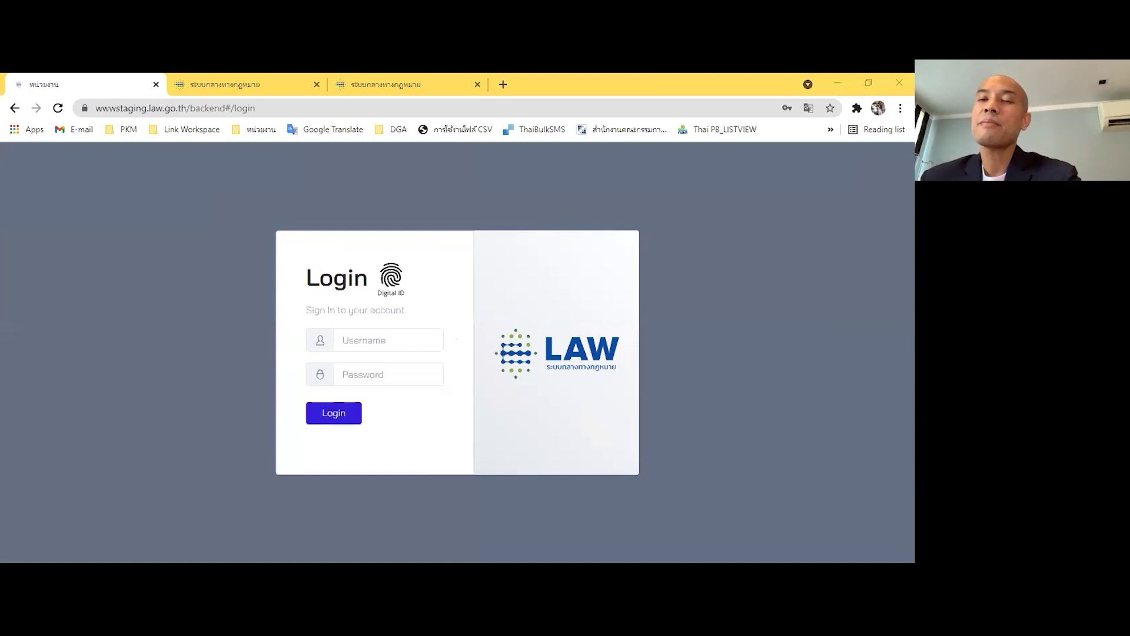
- Paste the agency user's e-mail into Username and the password into Password
{"action": "left_click", "coordinate": [430, 346]}
{"action": "key", "text": "ctrl+v"}
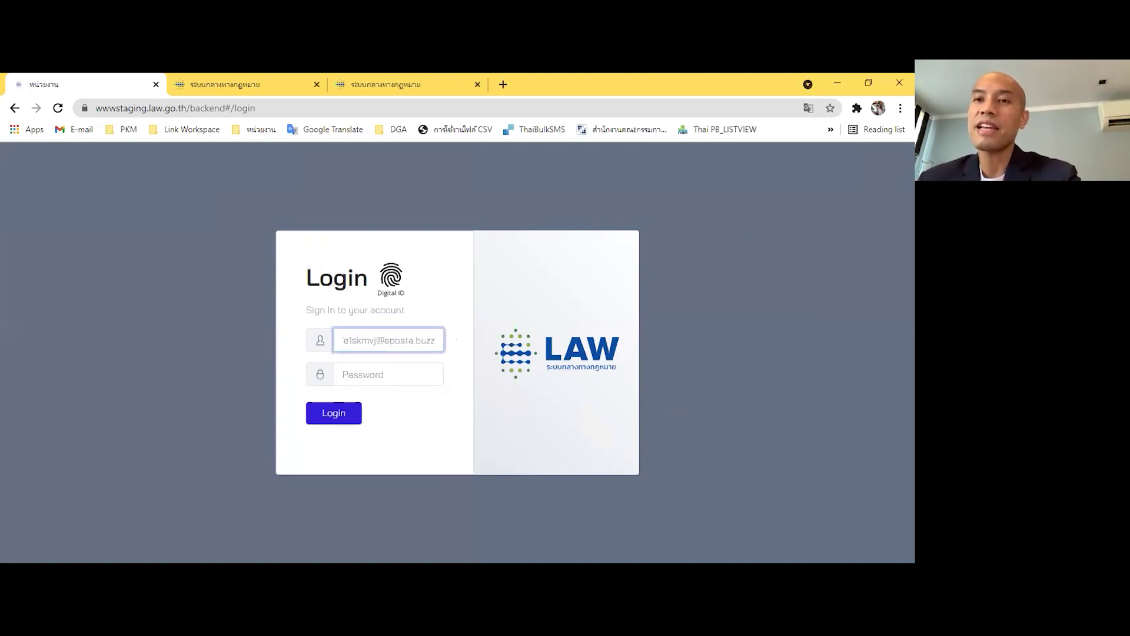
{"action": "key", "text": "alt+Tab"}
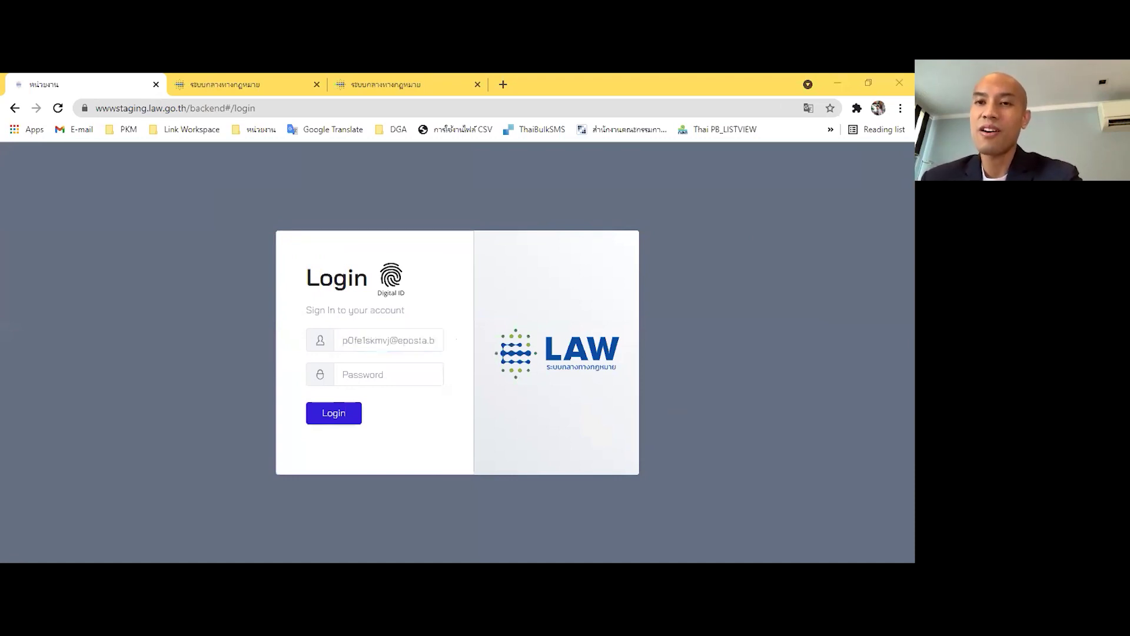
{"action": "left_click", "coordinate": [376, 381]}
{"action": "key", "text": "ctrl+v"}
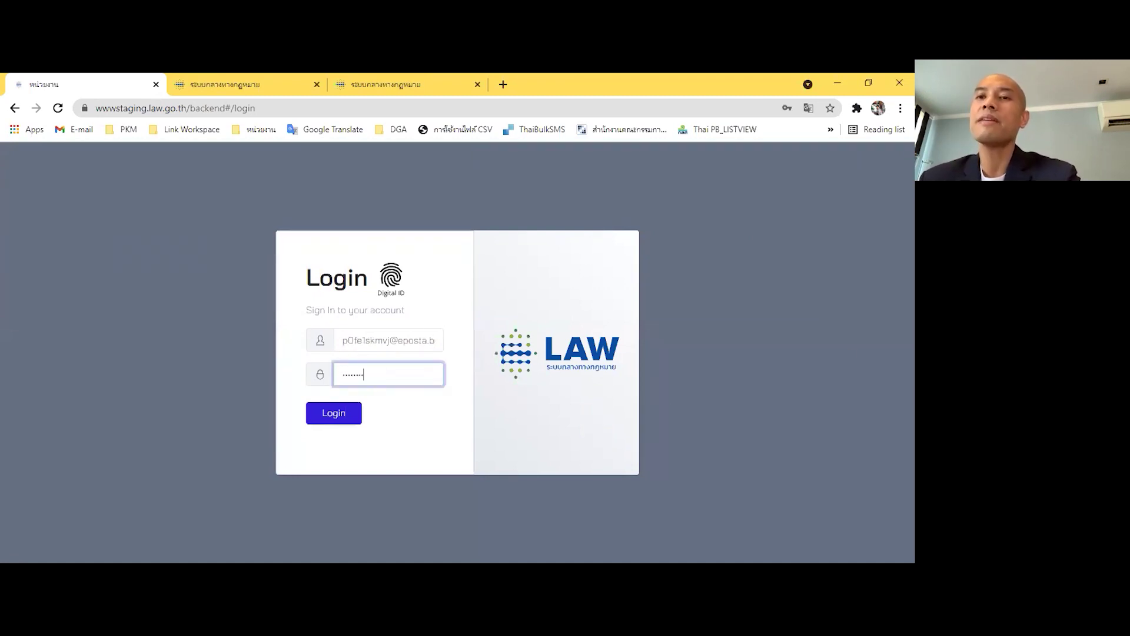
{"action": "key", "text": "alt+Tab"}
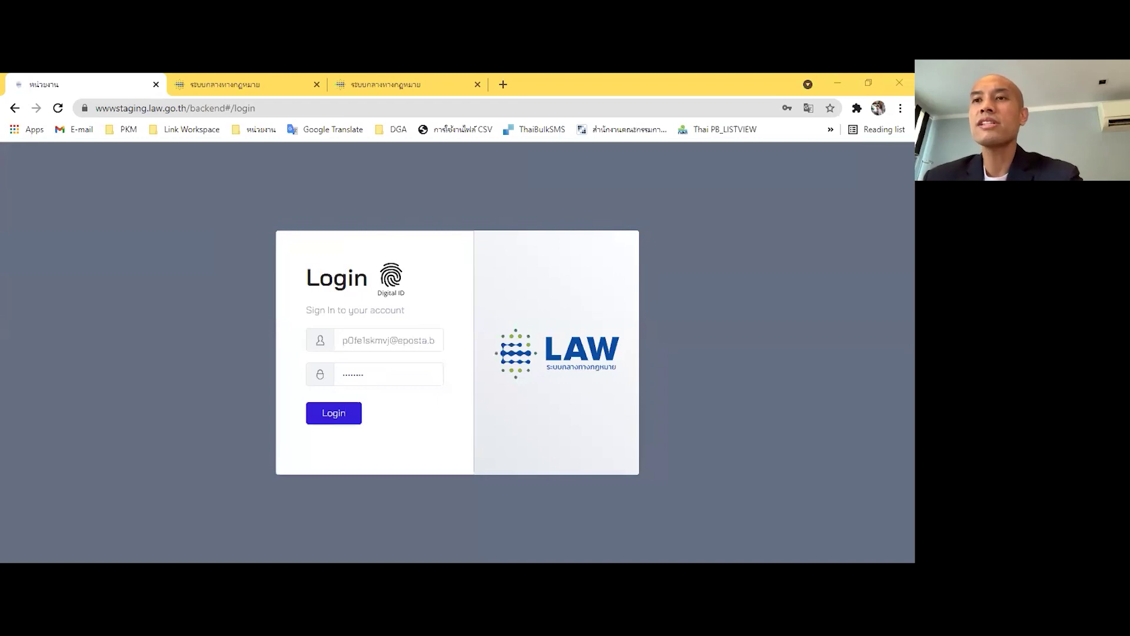
- Select the username's domain part, refocus the password field, and open the DGA bookmark folder
{"action": "left_click_drag", "start_coordinate": [381, 339], "coordinate": [443, 340]}
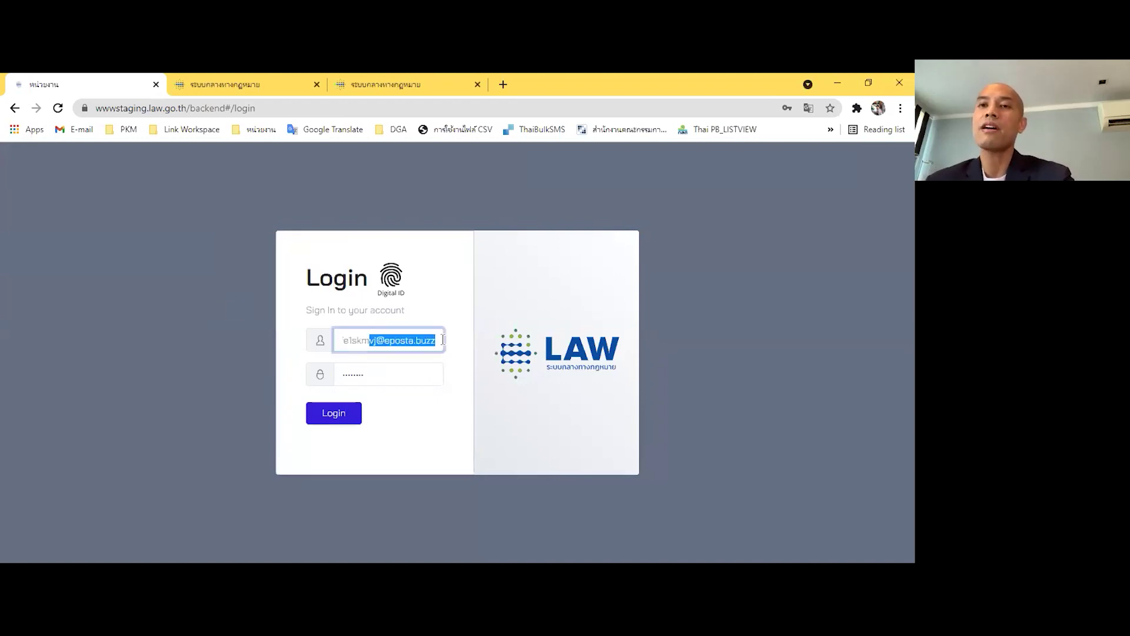
{"action": "left_click", "coordinate": [422, 373]}
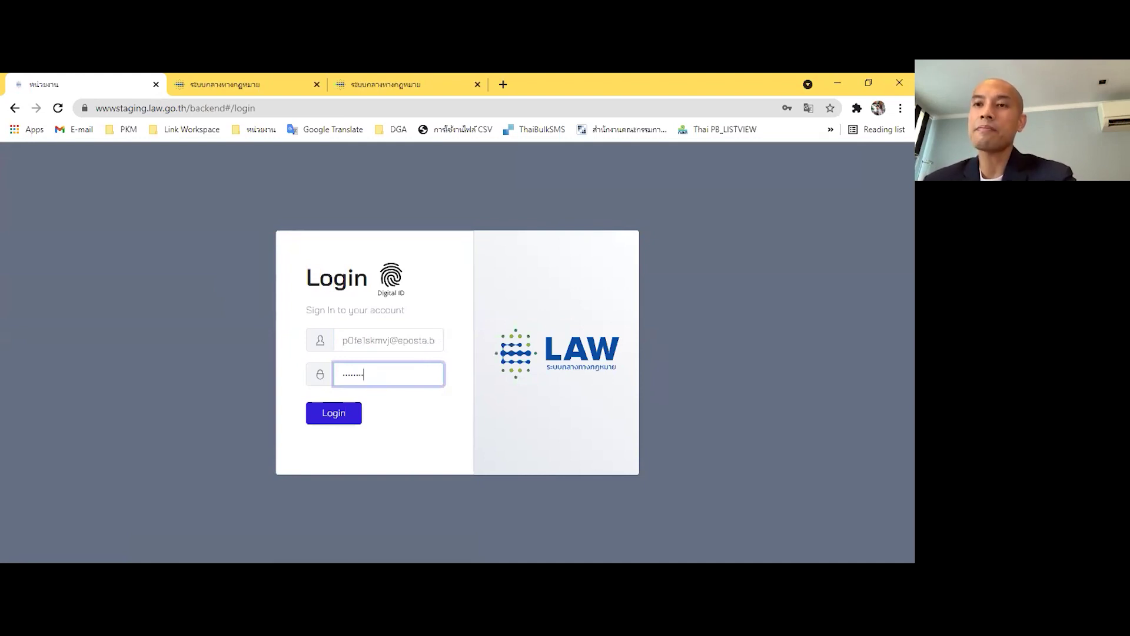
{"action": "key", "text": "alt+Tab"}
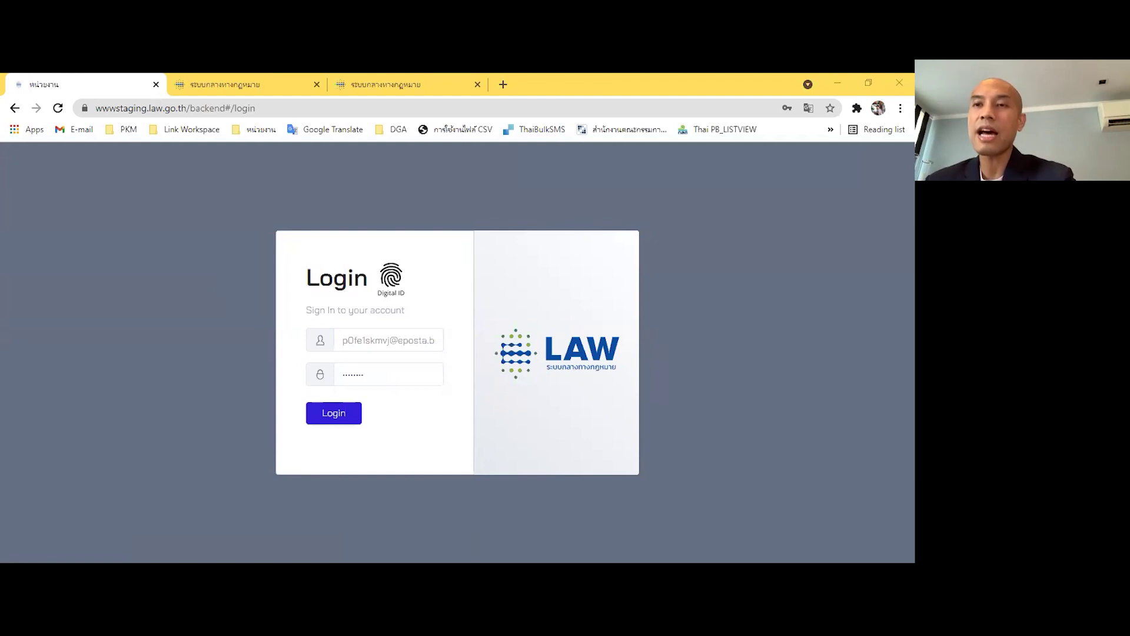
{"action": "left_click", "coordinate": [388, 375]}
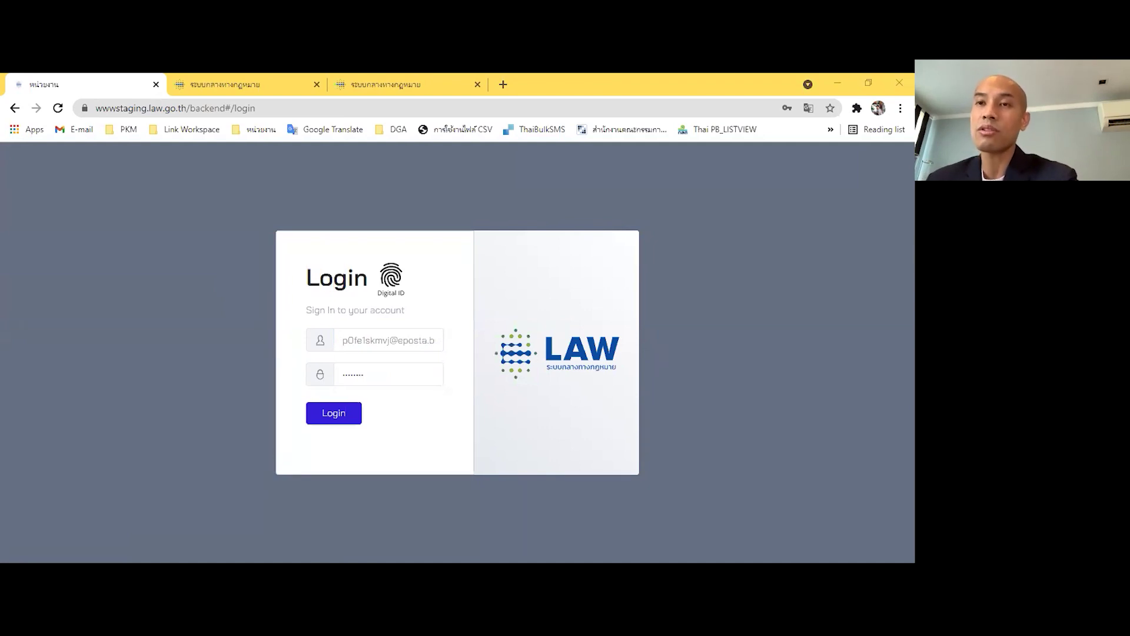
{"action": "left_click", "coordinate": [397, 130]}
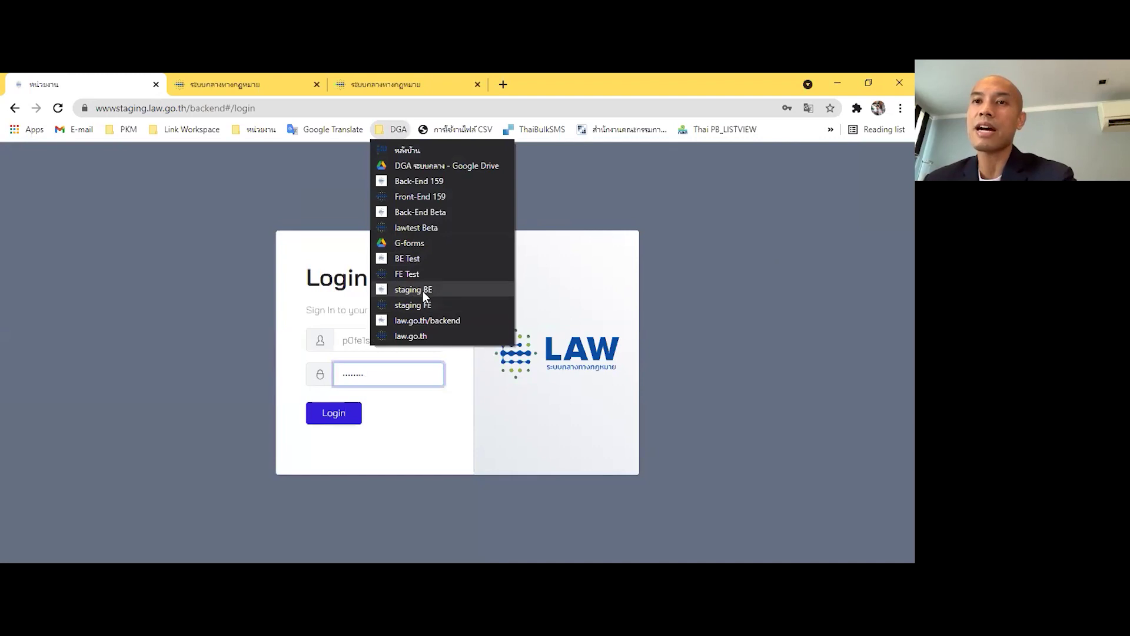
- Load the 'staging BE' bookmark showing the แนวทางปฏิบัติ guidance and tutorial video
{"action": "left_click", "coordinate": [422, 291]}
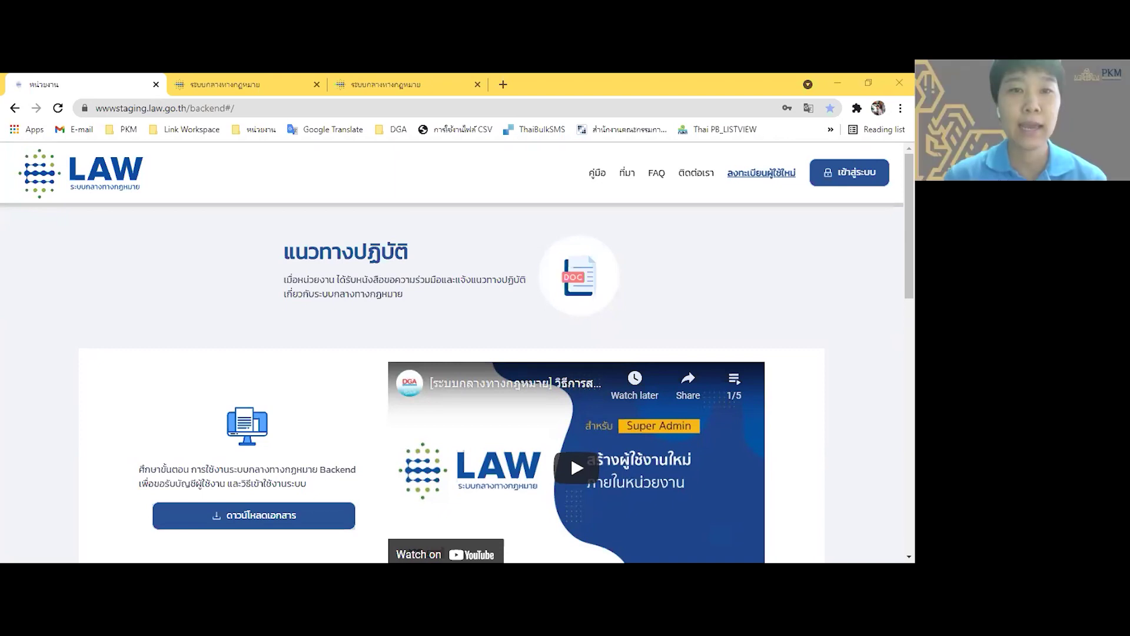
{"action": "left_click", "coordinate": [859, 177]}
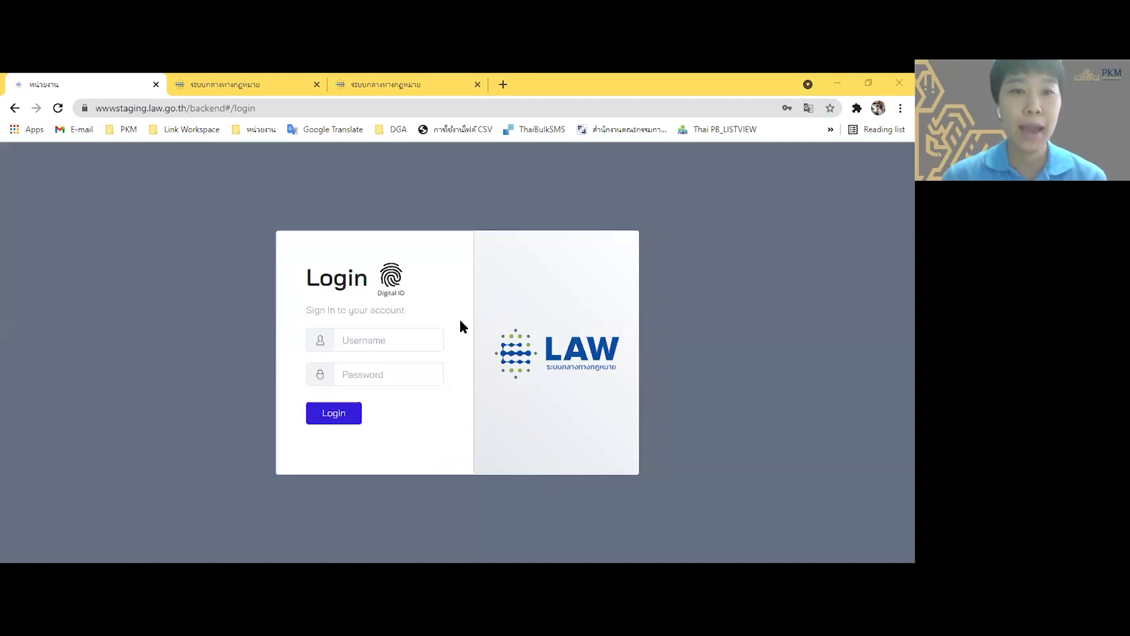
- Log in with the agency user's pasted e-mail and password to bring up the Token dialog
{"action": "left_click", "coordinate": [376, 342]}
{"action": "key", "text": "ctrl+v"}
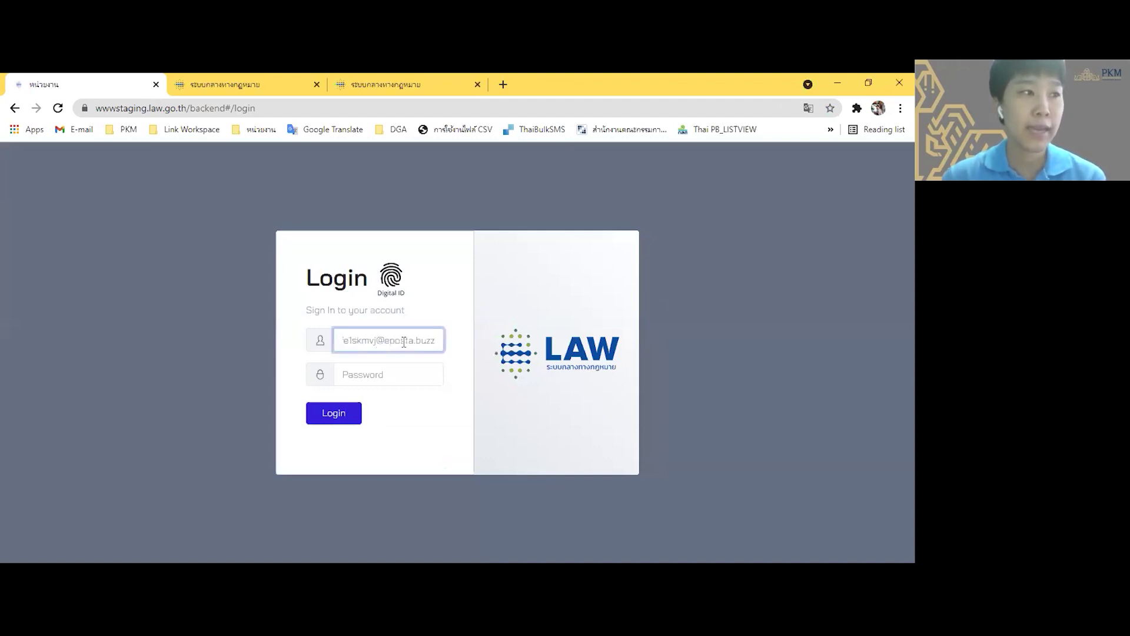
{"action": "key", "text": "alt+Tab"}
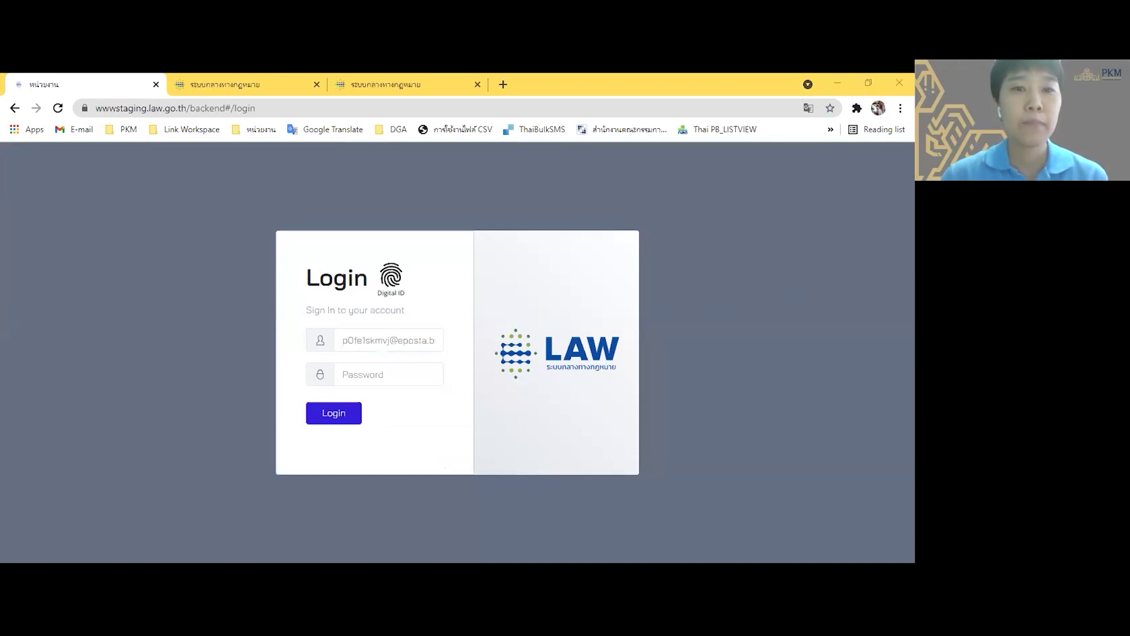
{"action": "left_click", "coordinate": [377, 378]}
{"action": "key", "text": "ctrl+v"}
{"action": "left_click", "coordinate": [343, 415]}
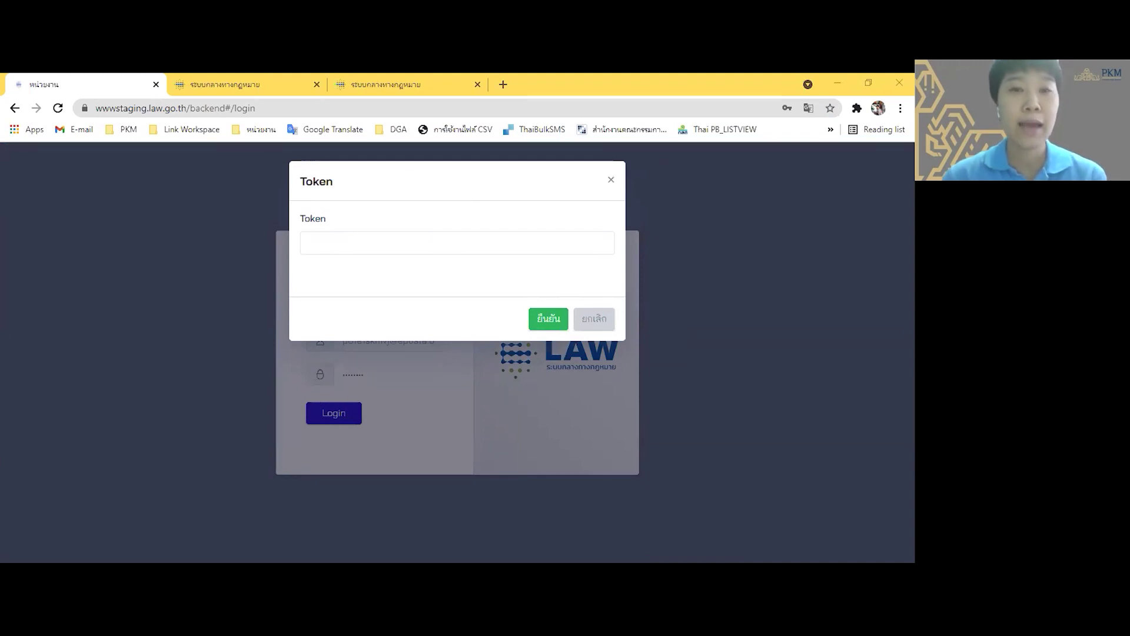
- Paste the reset token and confirm with ยืนยัน to sign in as UnitSuperAdmin
{"action": "left_click", "coordinate": [463, 252]}
{"action": "key", "text": "ctrl+v"}
{"action": "left_click", "coordinate": [476, 283]}
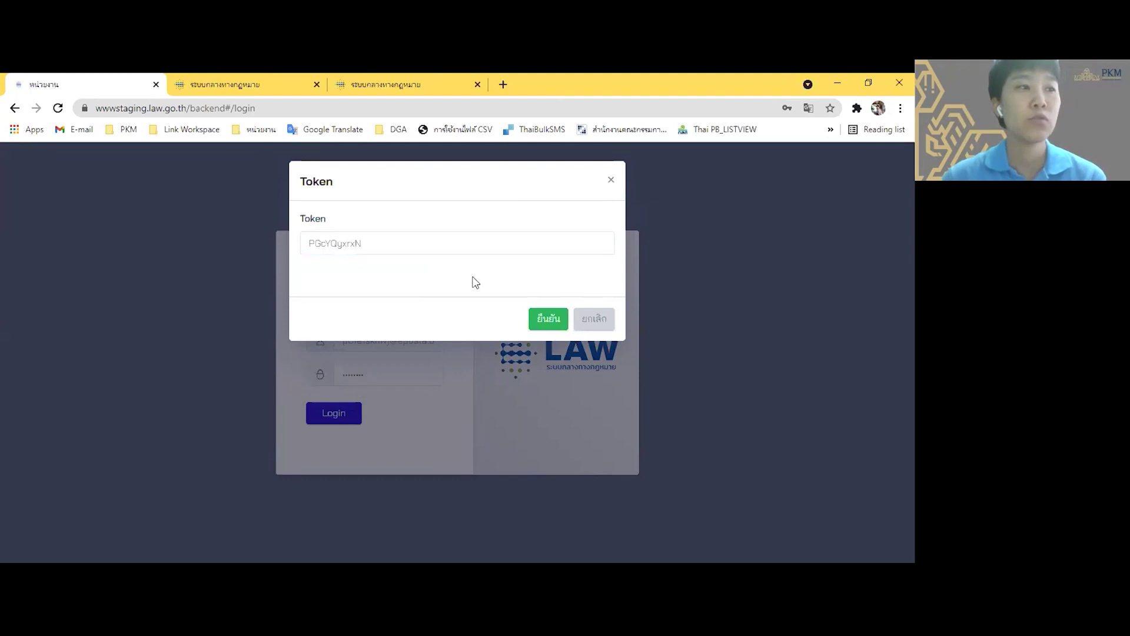
{"action": "left_click", "coordinate": [539, 320]}
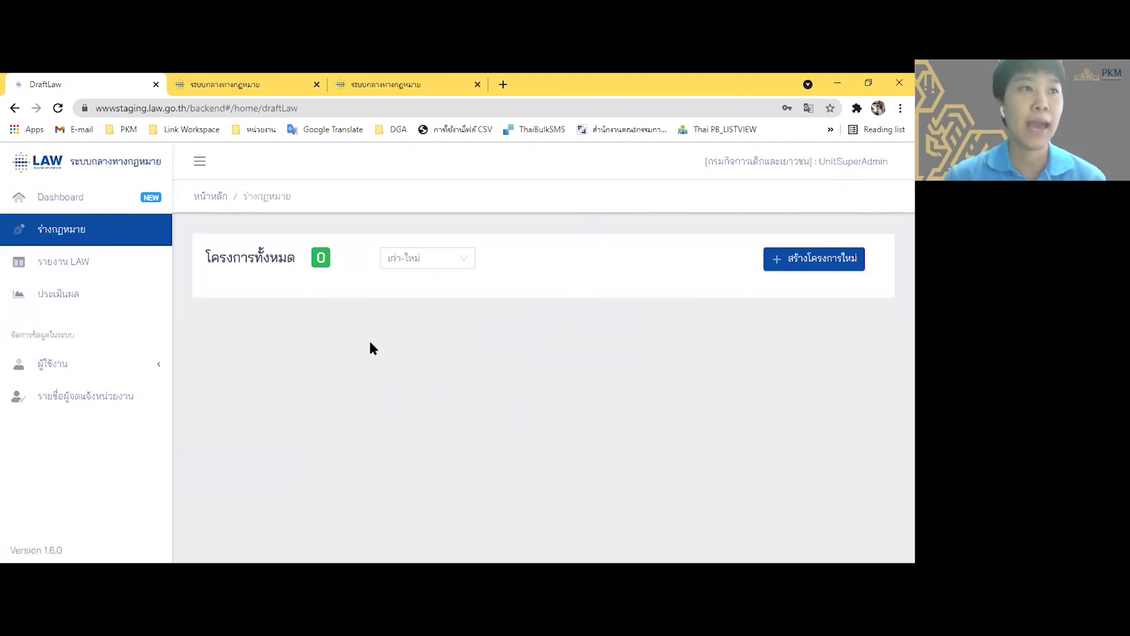
- Open ผู้ใช้งานระบบ, then reset and copy the Project Manager & survey Publisher token
{"action": "left_click", "coordinate": [88, 368]}
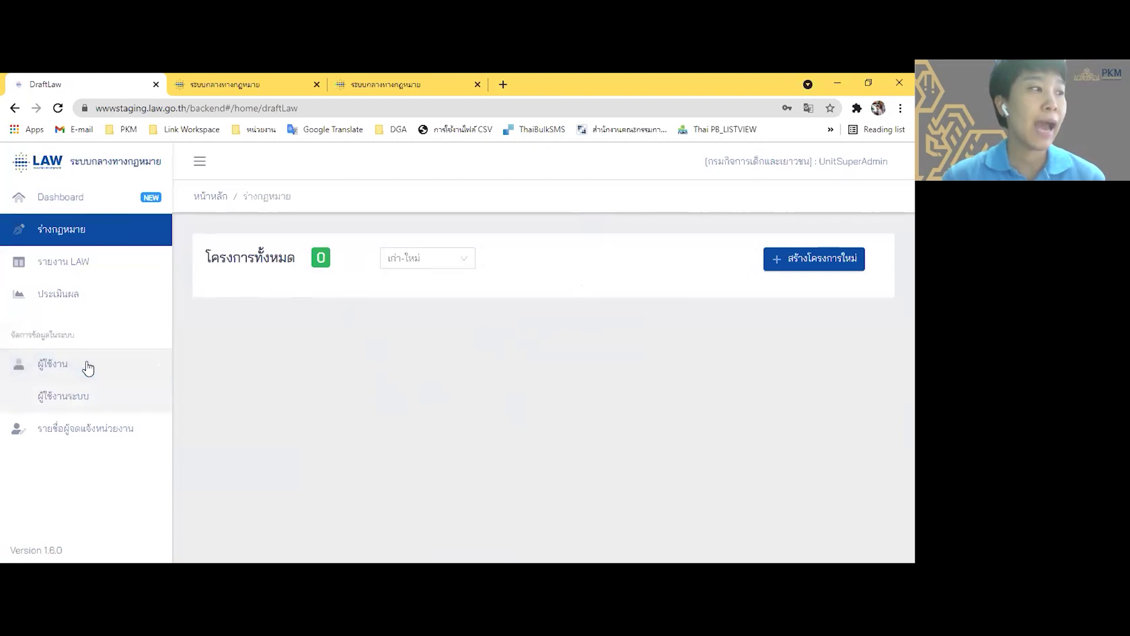
{"action": "left_click", "coordinate": [77, 397]}
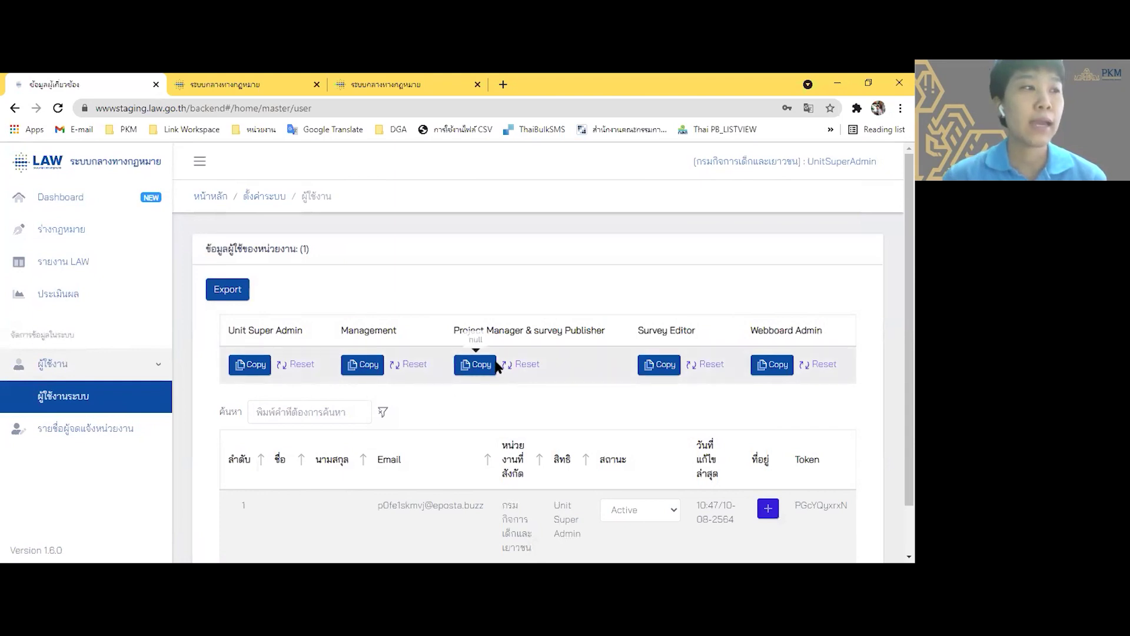
{"action": "left_click", "coordinate": [528, 364]}
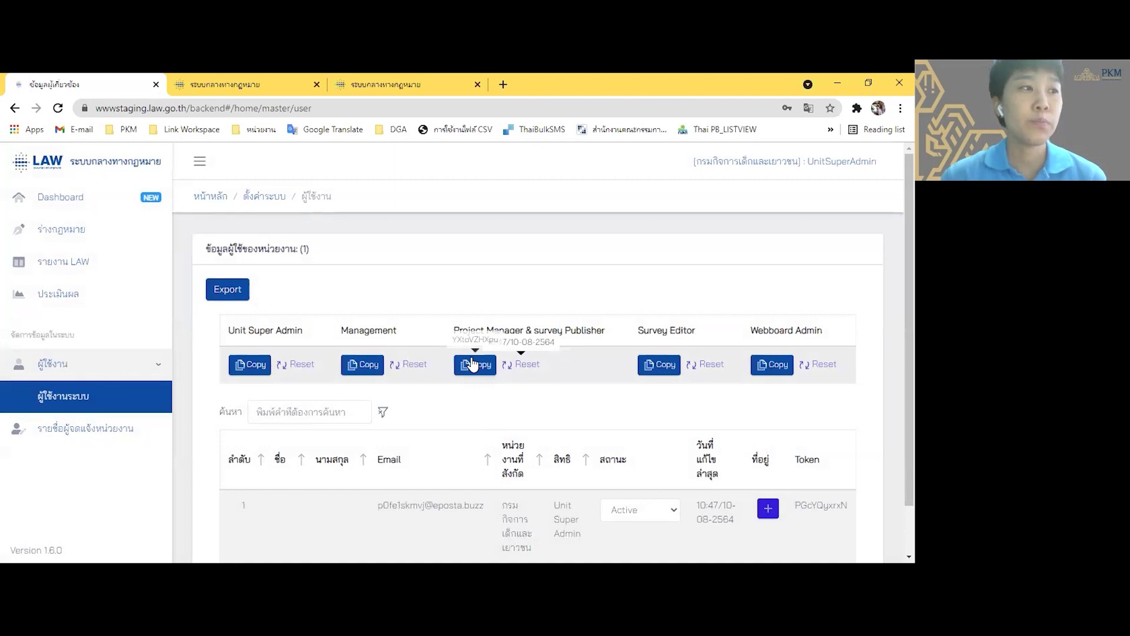
{"action": "left_click", "coordinate": [477, 364]}
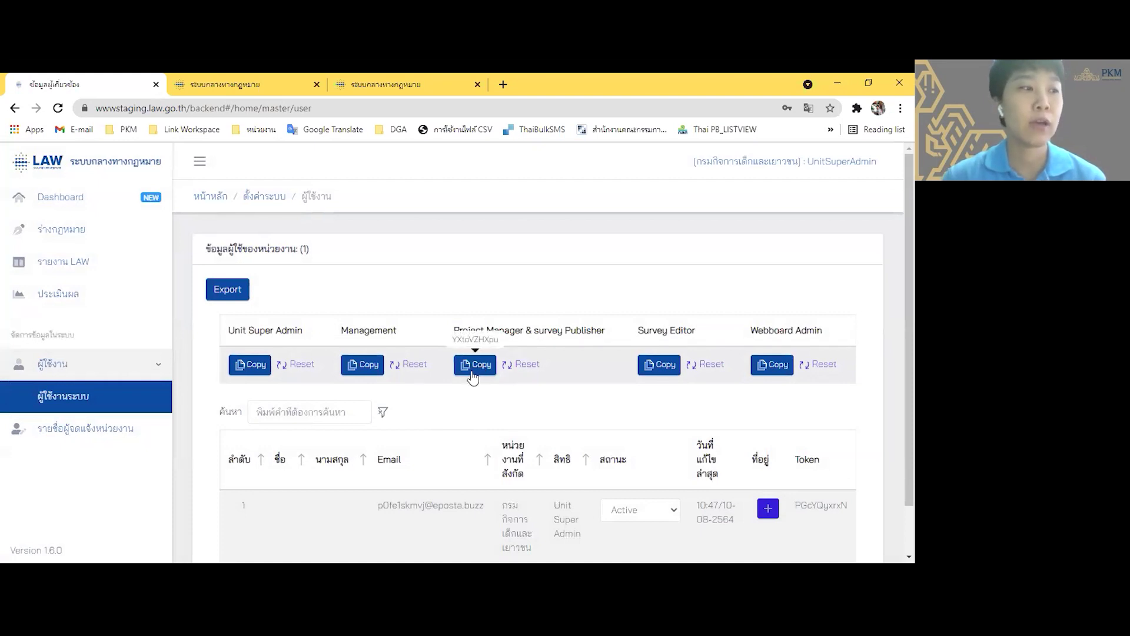
{"action": "left_click", "coordinate": [473, 376]}
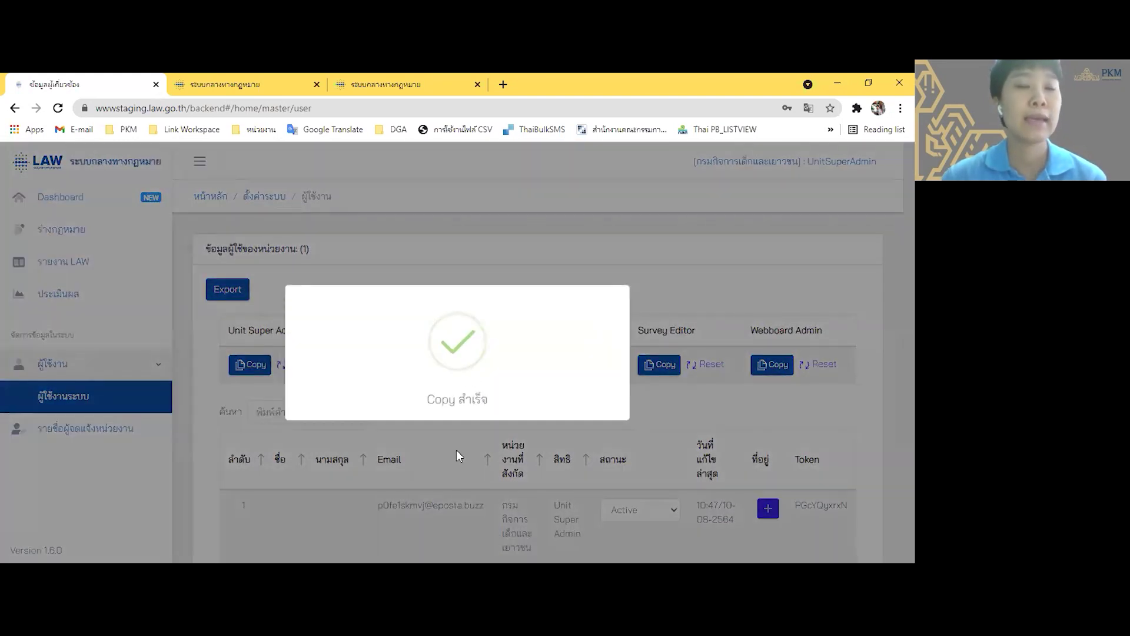
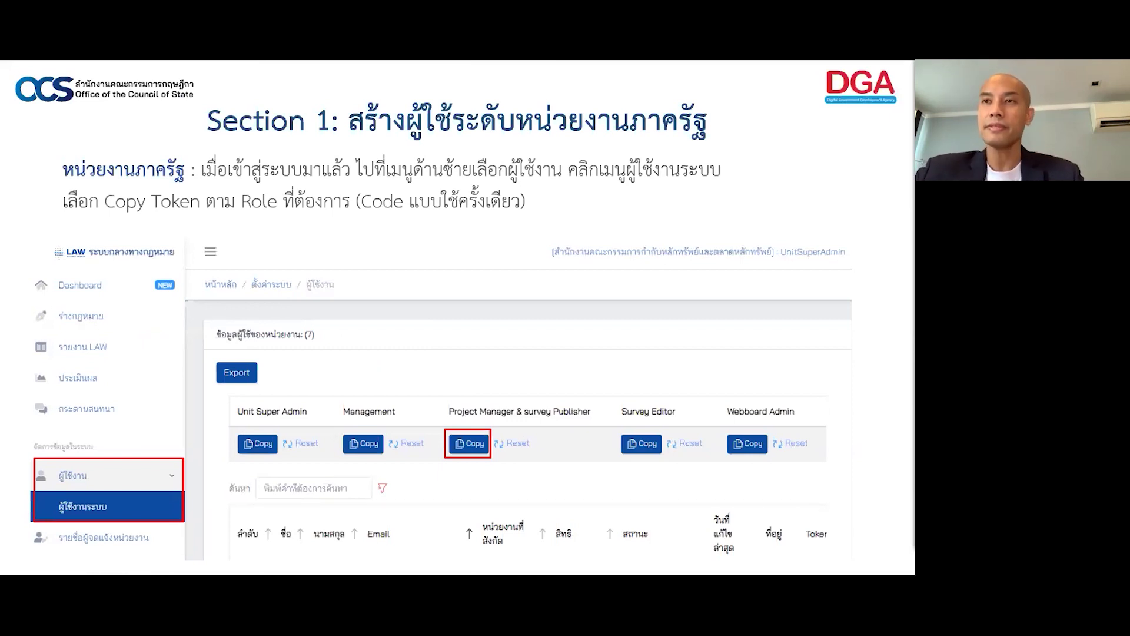
- Advance the presentation from the Section 1 slide to the Section 2 title slide
{"action": "key", "text": "Right"}
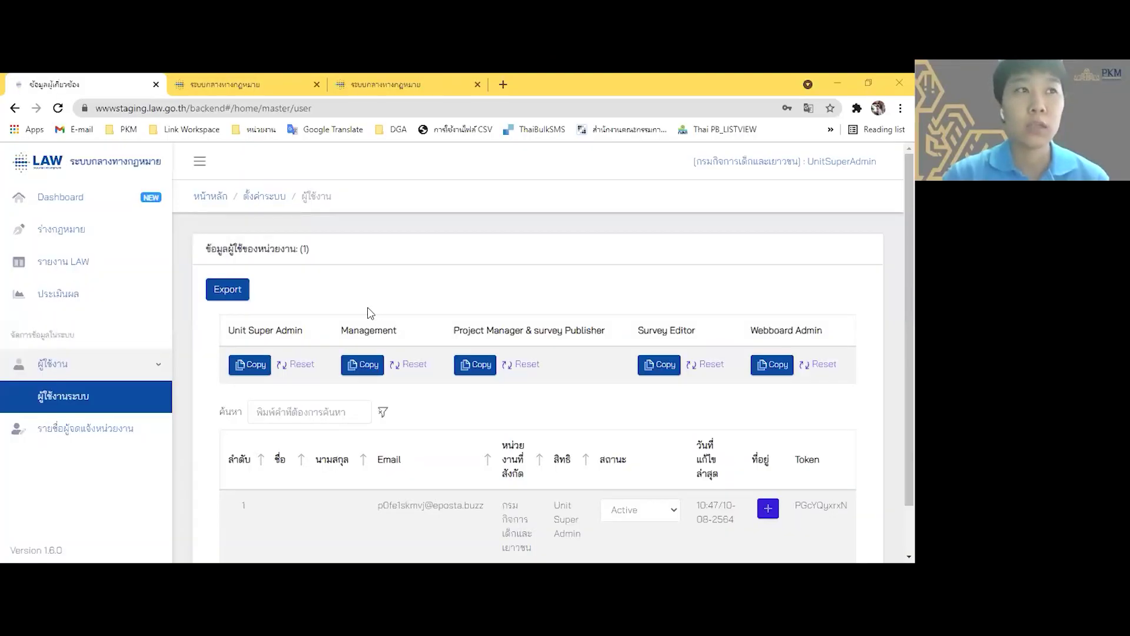
- Browse the ประเมินผล and ร่างกฎหมาย project lists, ending on the empty draft-law list
{"action": "left_click", "coordinate": [59, 293]}
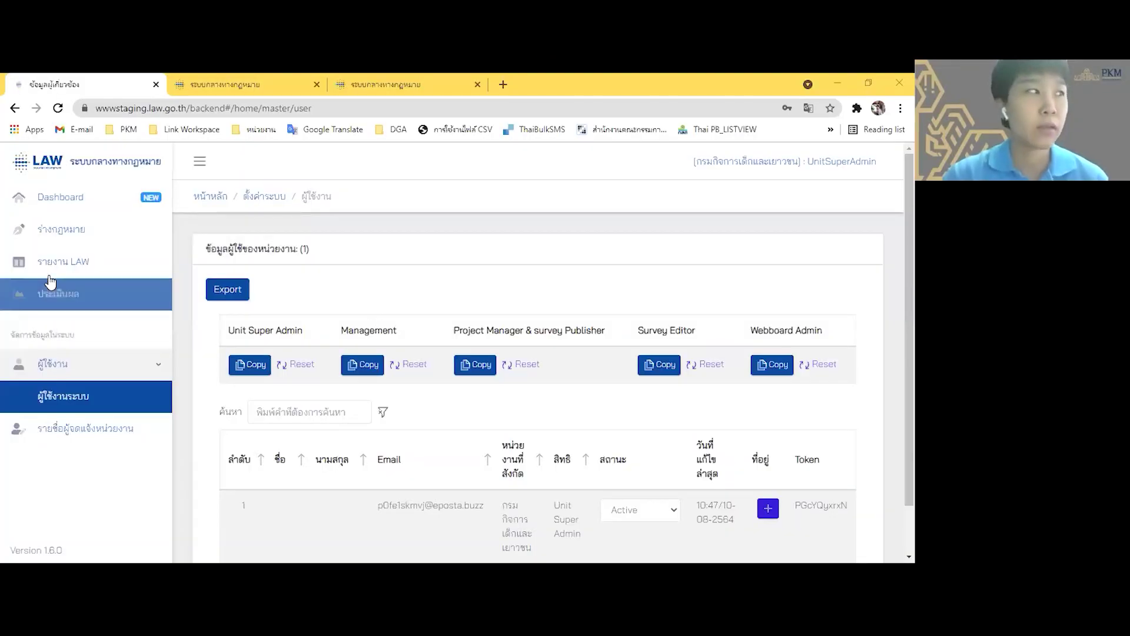
{"action": "left_click", "coordinate": [78, 238]}
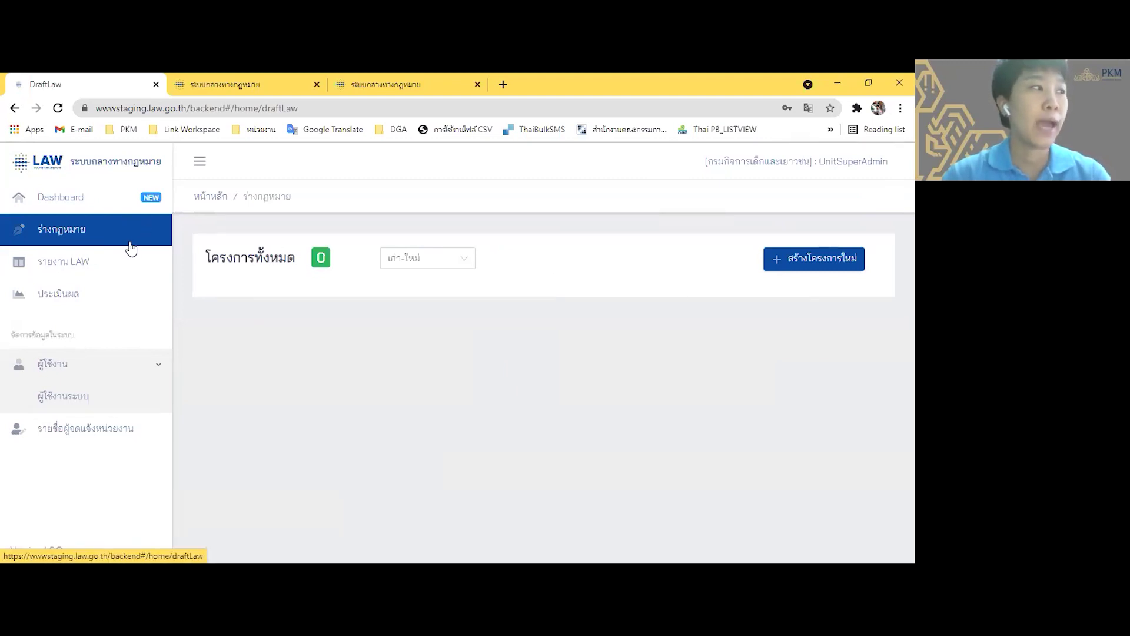
{"action": "left_click", "coordinate": [118, 293]}
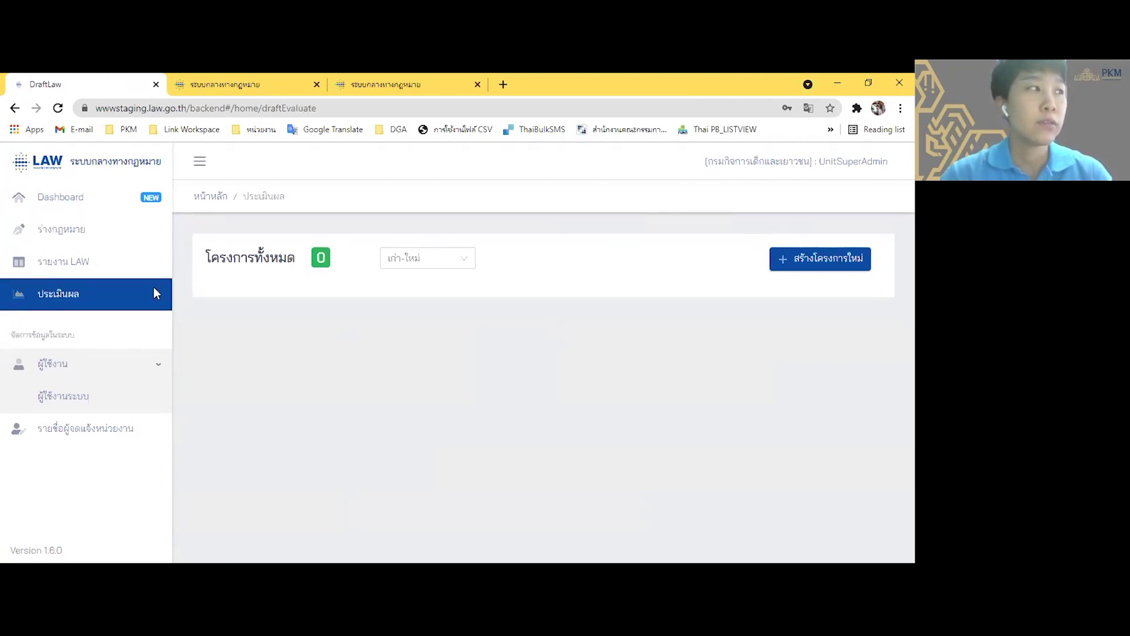
{"action": "left_click", "coordinate": [101, 235]}
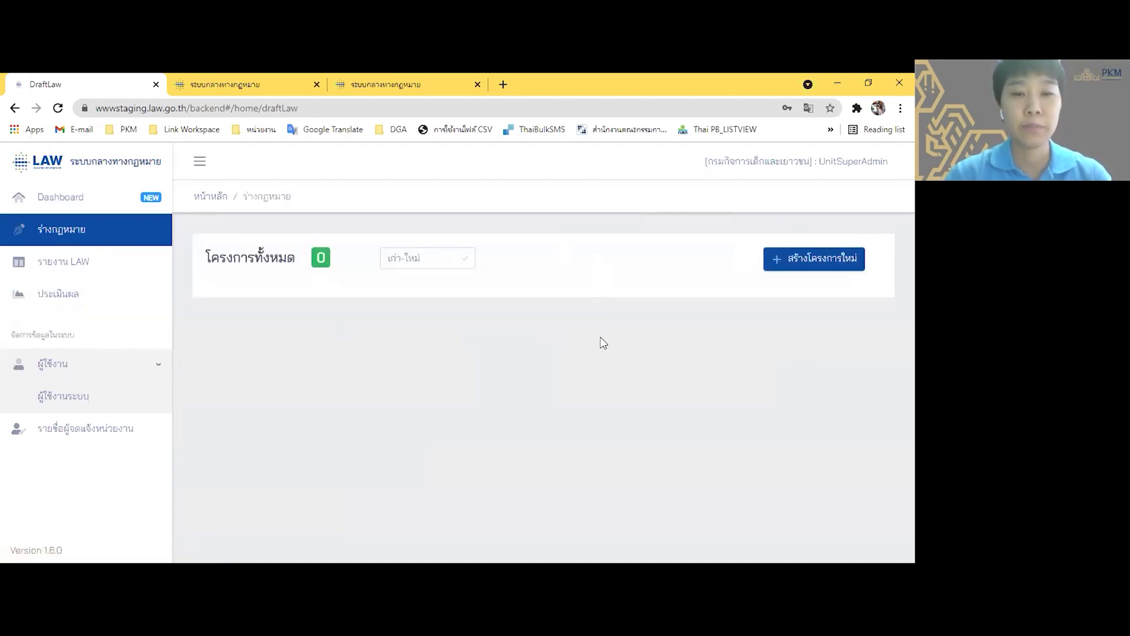
- Start a new hearing project named โครงการรับฟังร่างกฎหมายเกี่ยวกับคู่ชีวิต
{"action": "left_click", "coordinate": [818, 258]}
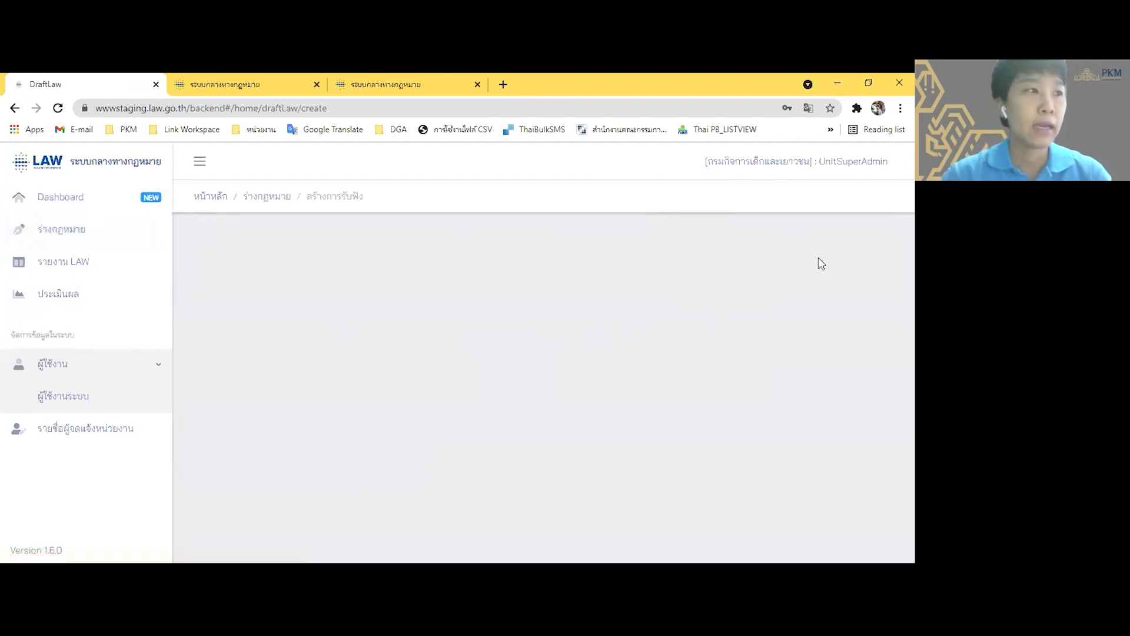
{"action": "scroll", "coordinate": [539, 337], "scroll_direction": "down", "scroll_amount": 1}
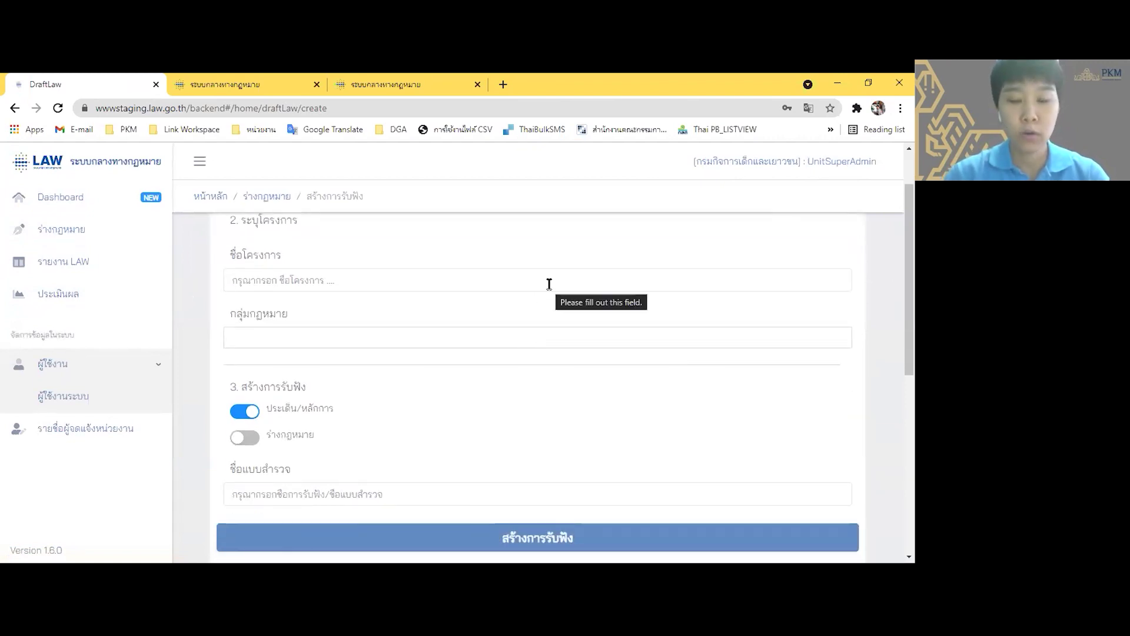
{"action": "left_click", "coordinate": [549, 284]}
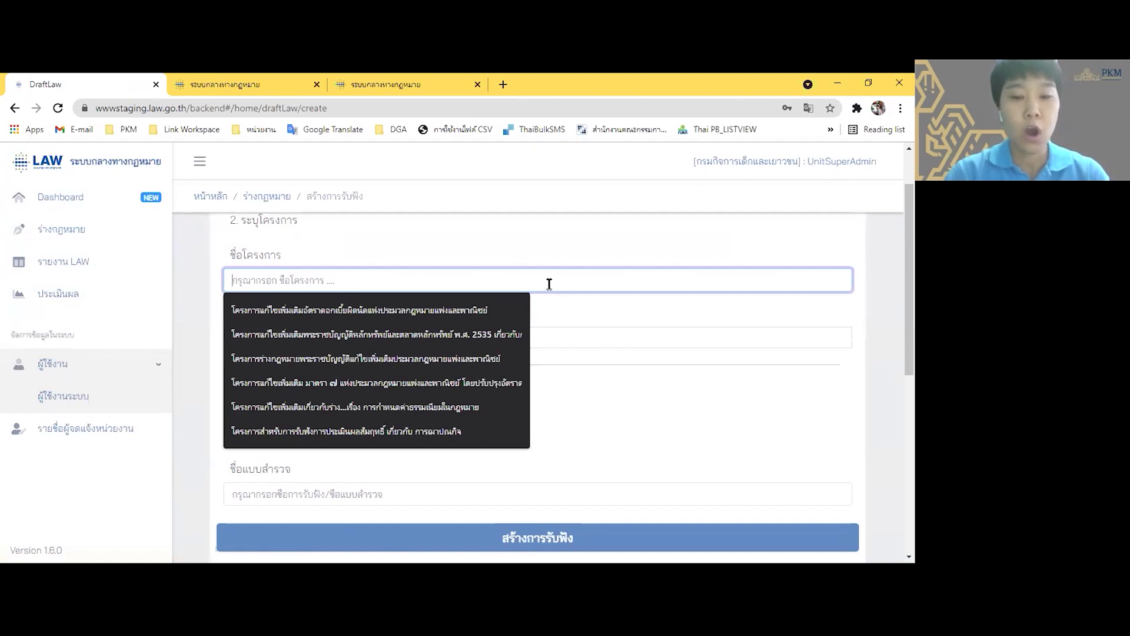
{"action": "type", "text": "โครง"}
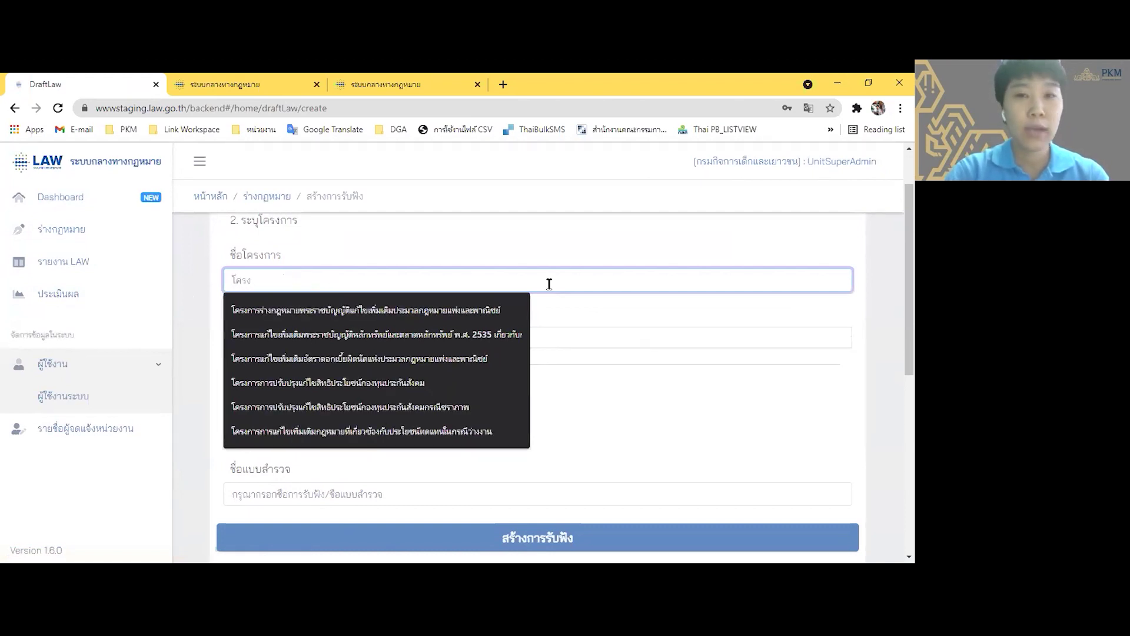
{"action": "type", "text": "การ"}
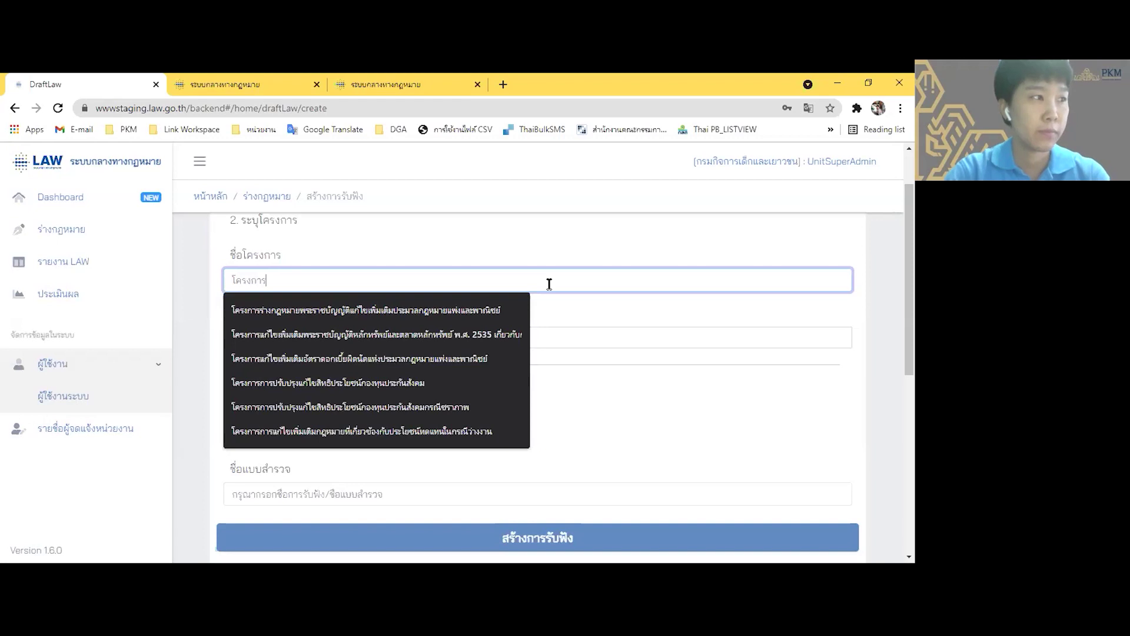
{"action": "type", "text": "รับฟังร่างก"}
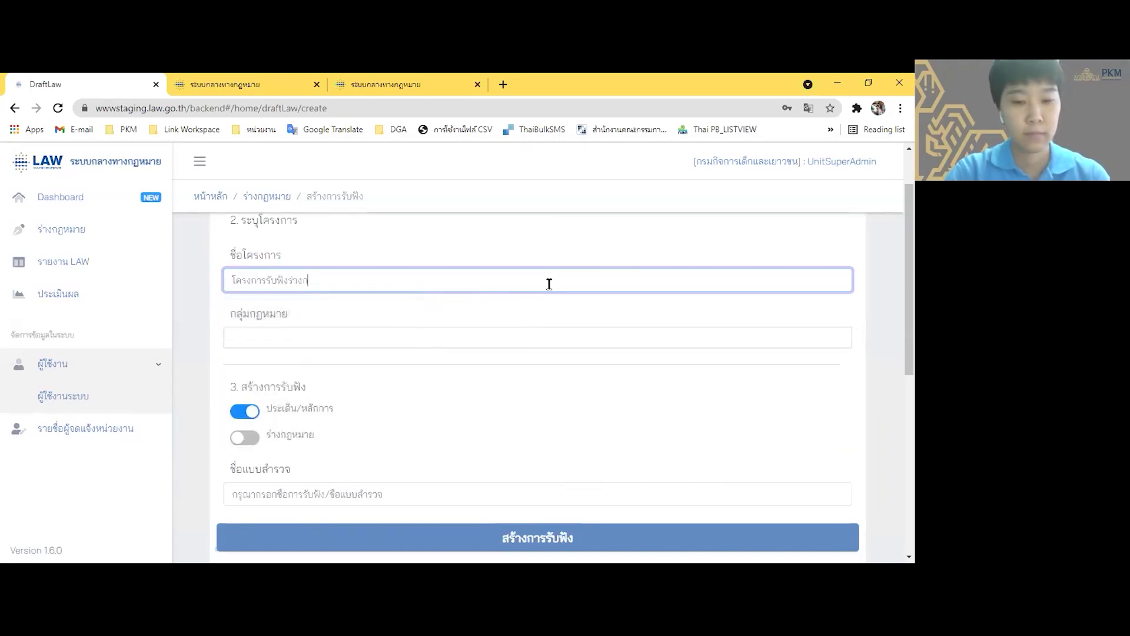
{"action": "type", "text": "ฎหมายเกี่ยวก"}
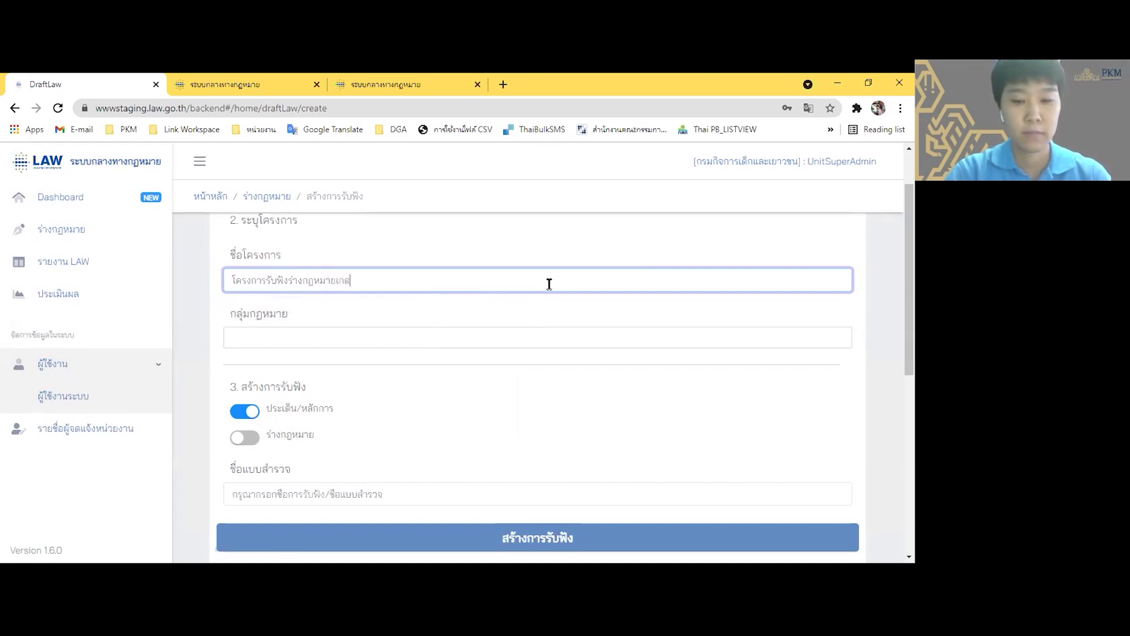
{"action": "key", "text": "BackSpace"}
{"action": "key", "text": "BackSpace"}
{"action": "key", "text": "BackSpace"}
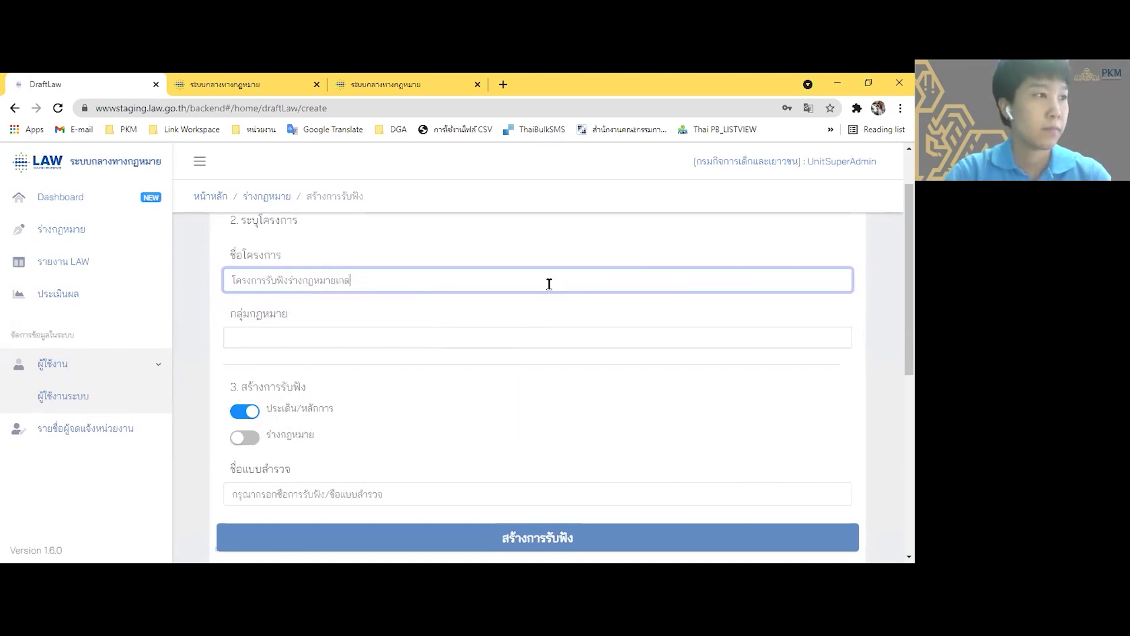
{"action": "type", "text": "วกับผ"}
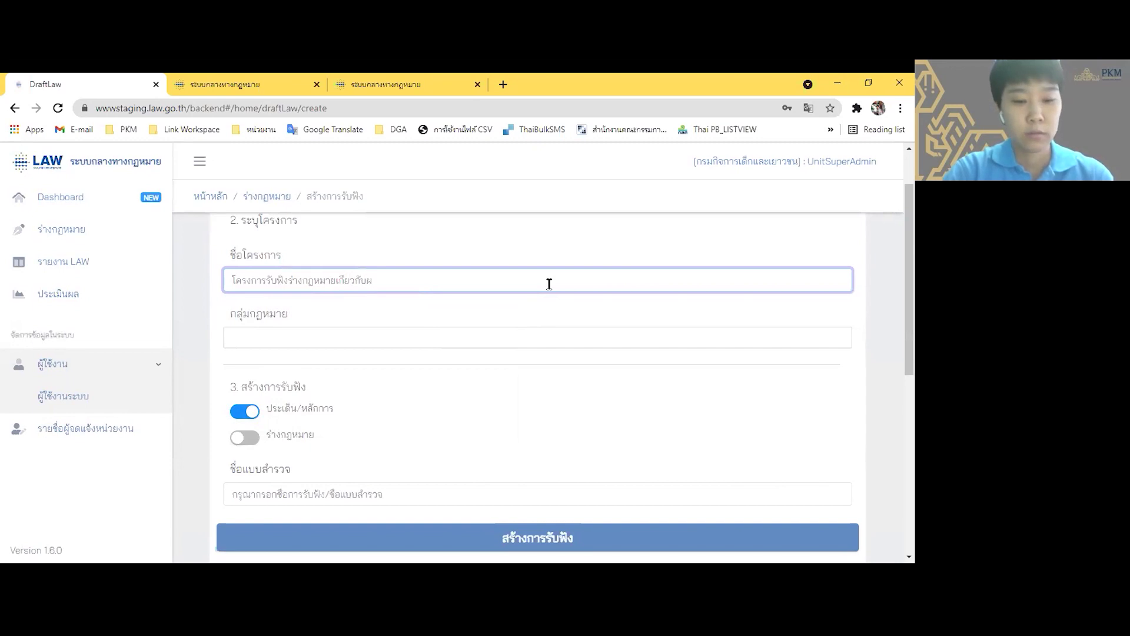
{"action": "key", "text": "BackSpace"}
{"action": "type", "text": "คู่ชีวิ"}
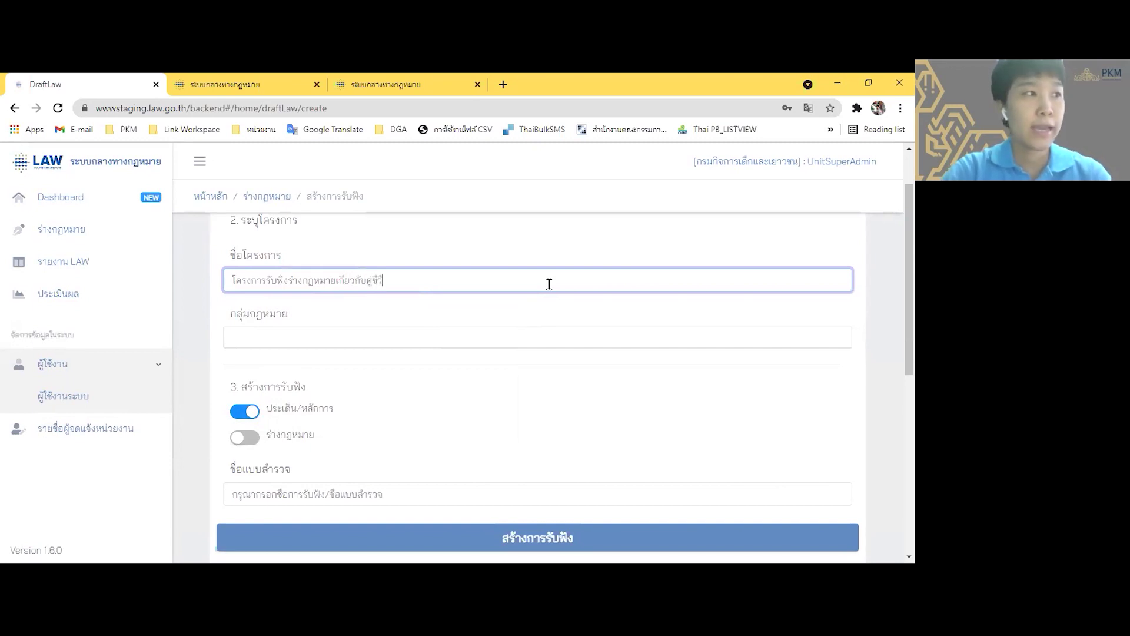
{"action": "type", "text": "ต"}
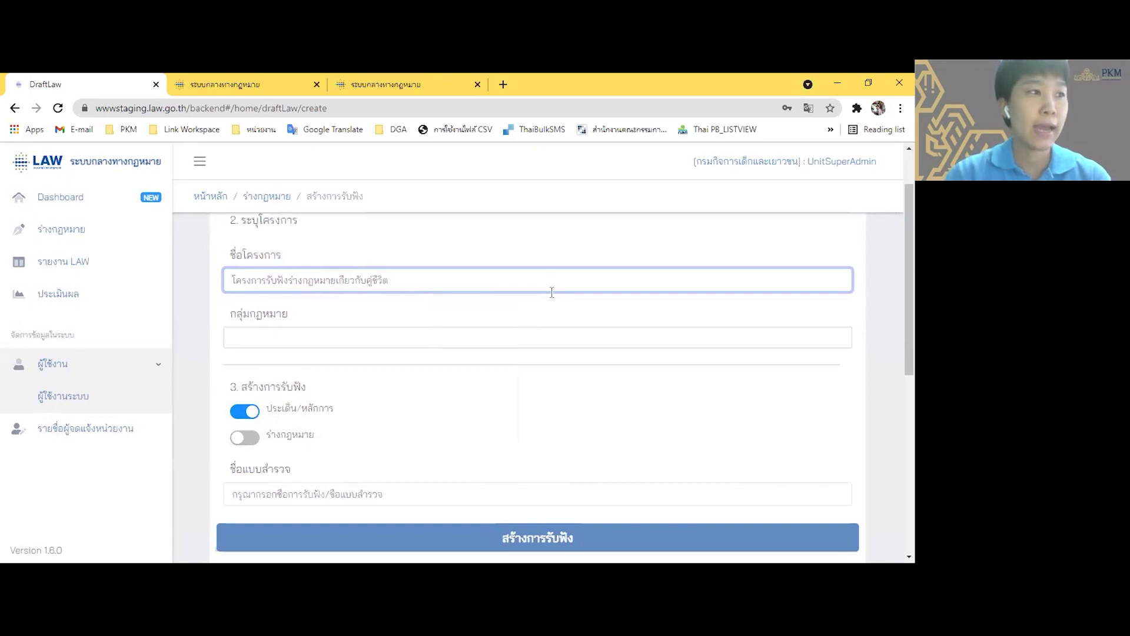
{"action": "left_click", "coordinate": [545, 374]}
- Assign the project the law group ครอบครัว และมรดก
{"action": "scroll", "coordinate": [538, 374], "scroll_direction": "up", "scroll_amount": 1}
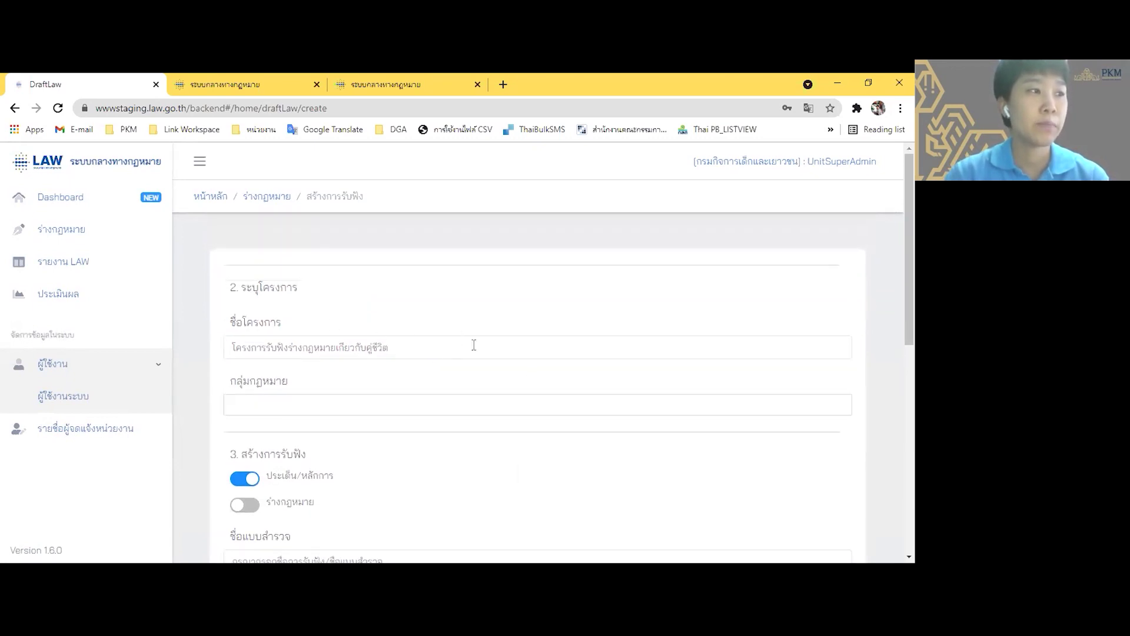
{"action": "scroll", "coordinate": [474, 345], "scroll_direction": "down", "scroll_amount": 1}
{"action": "left_click", "coordinate": [457, 332]}
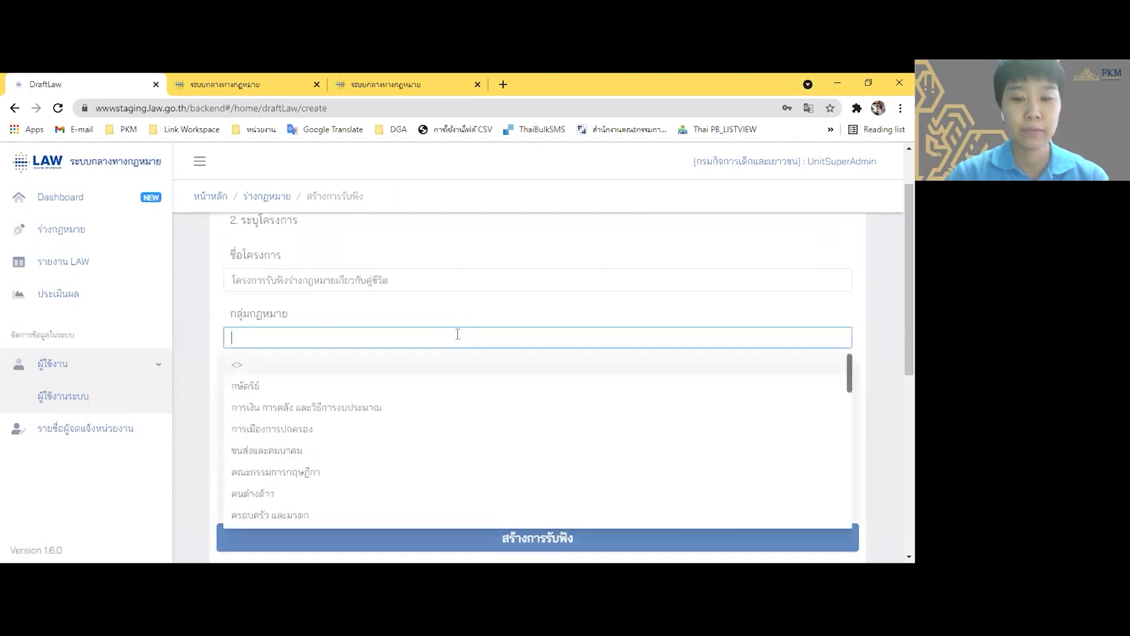
{"action": "type", "text": "ครอ"}
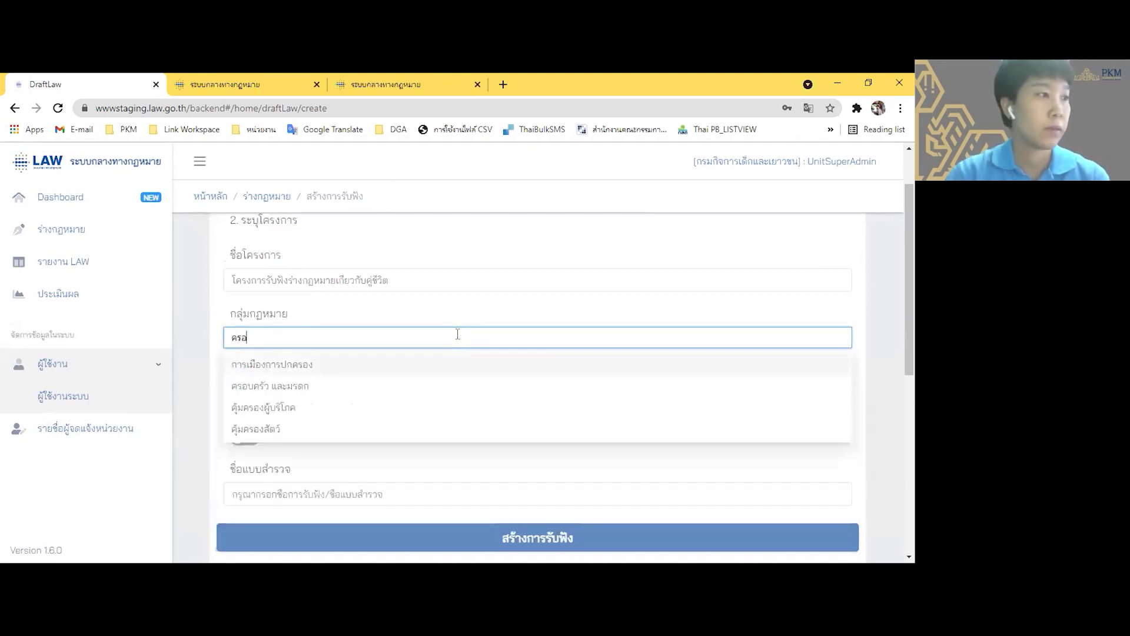
{"action": "left_click", "coordinate": [348, 393]}
{"action": "left_click", "coordinate": [419, 307]}
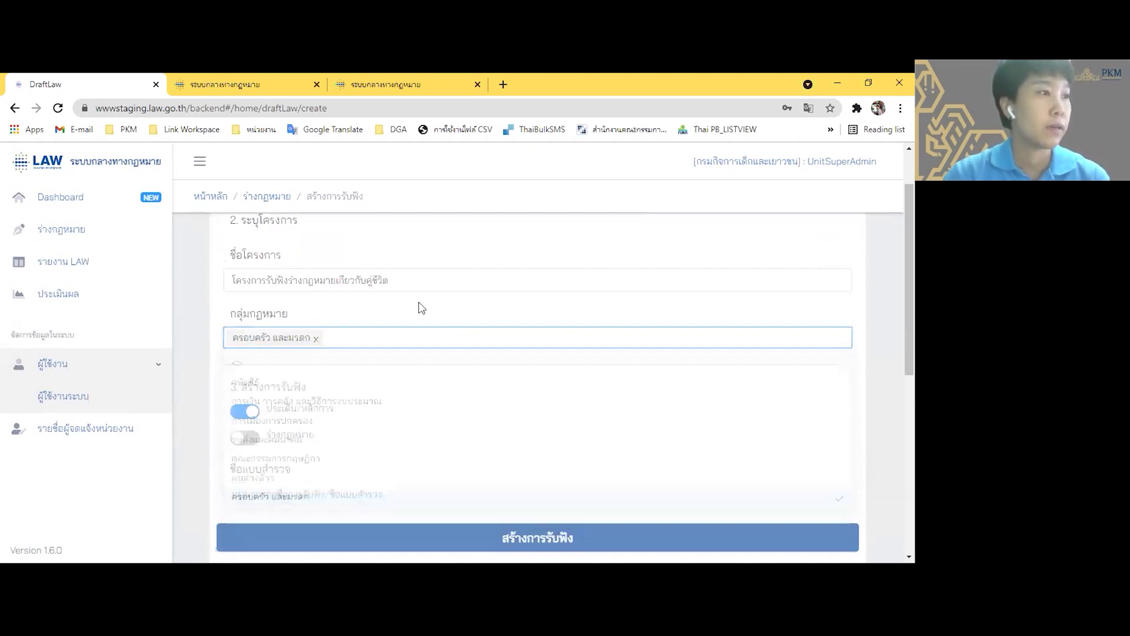
{"action": "scroll", "coordinate": [422, 311], "scroll_direction": "down", "scroll_amount": 2}
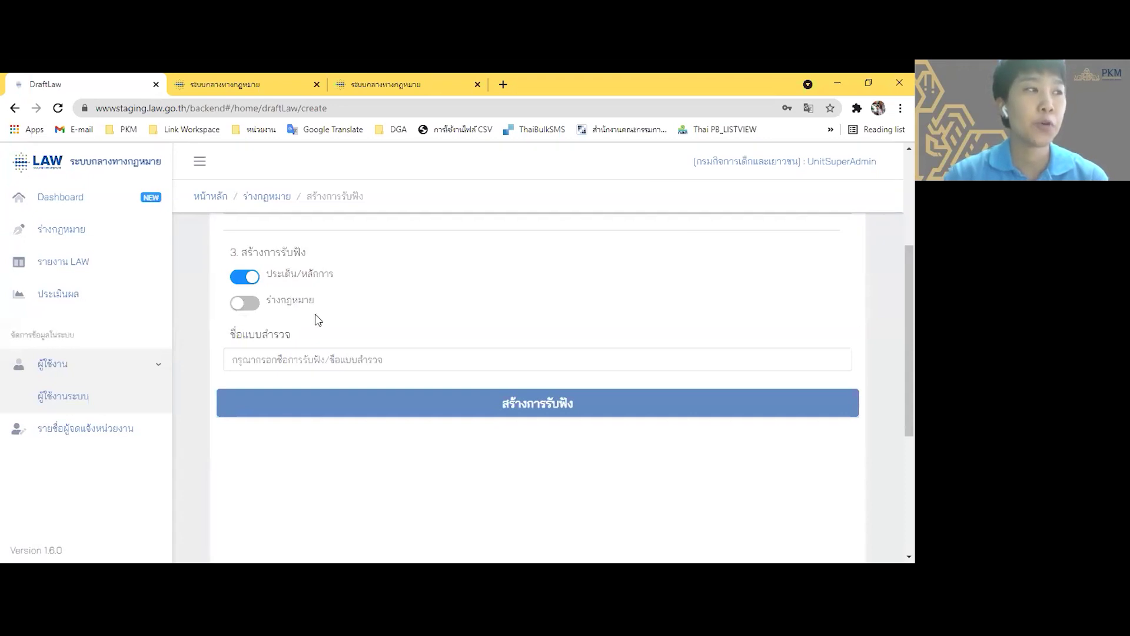
- Keep the ร่างกฎหมาย hearing type on and enter survey name การรับฟังความคิดเห็นร่างกฎหมายเกี่ยวกับพ.ร.บ.คู่ชีวิต
{"action": "left_click", "coordinate": [254, 306]}
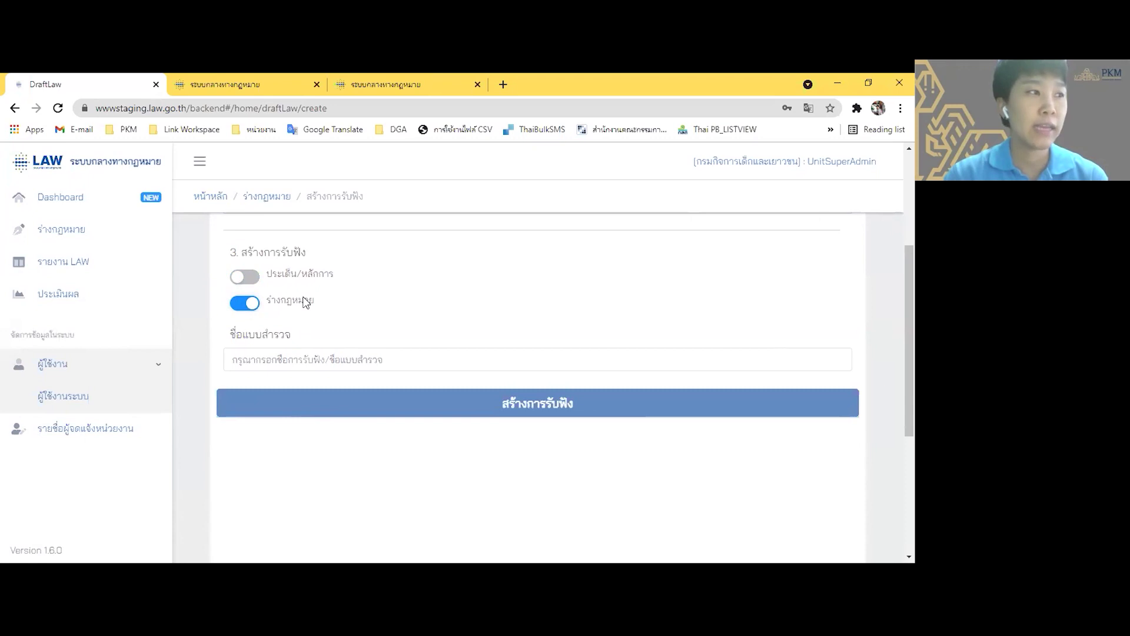
{"action": "left_click", "coordinate": [337, 360]}
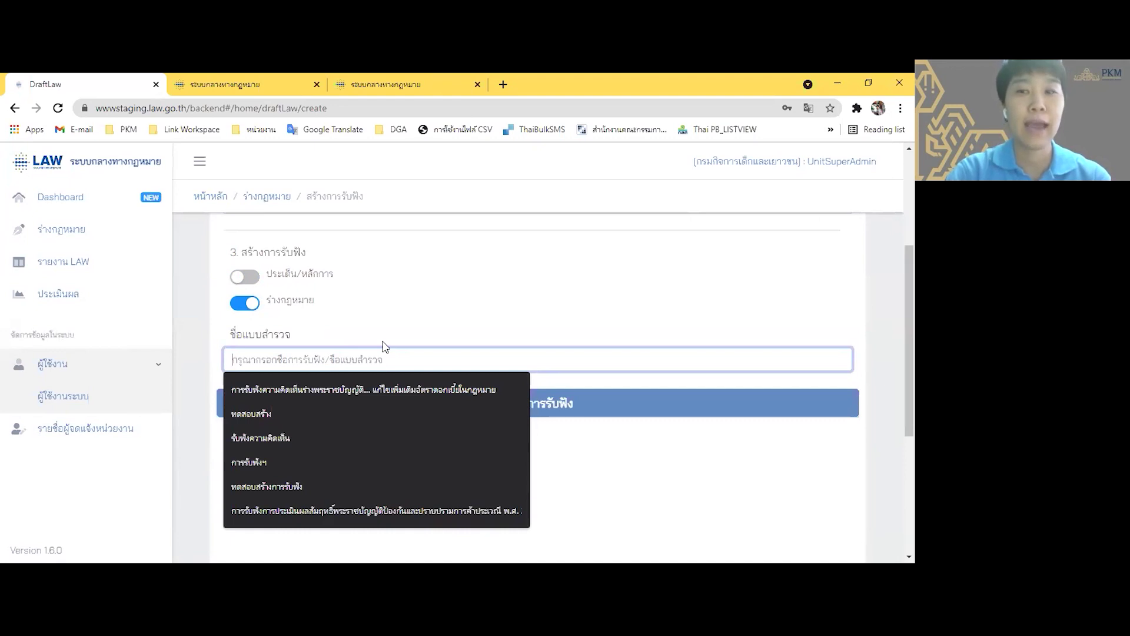
{"action": "type", "text": "การรับฮ"}
{"action": "key", "text": "BackSpace"}
{"action": "type", "text": "ฟะง"}
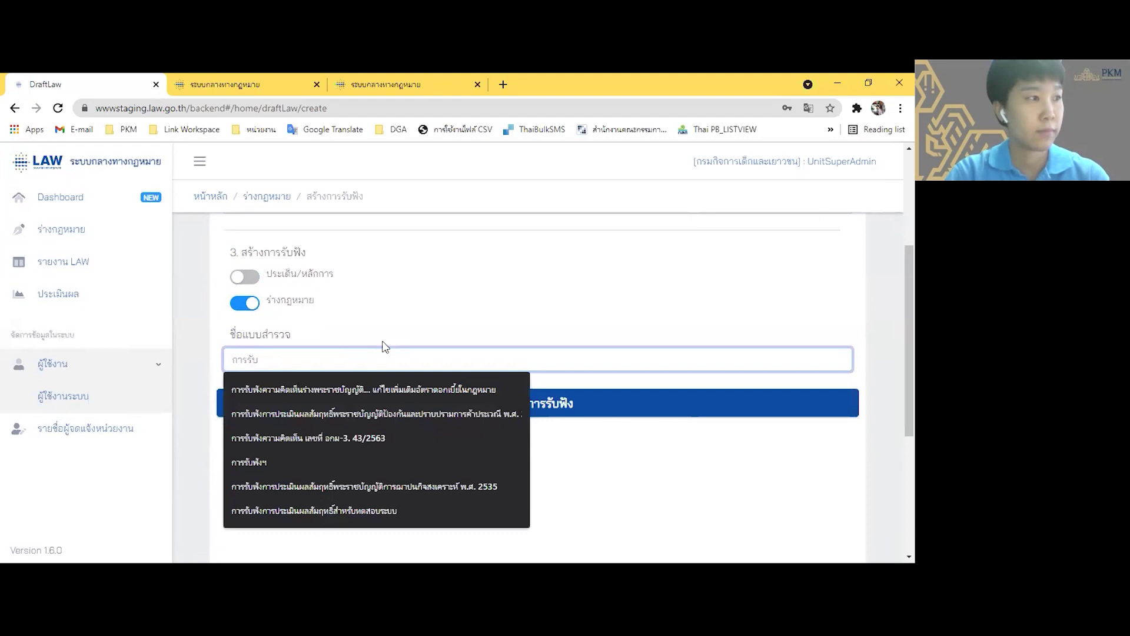
{"action": "type", "text": "ค"}
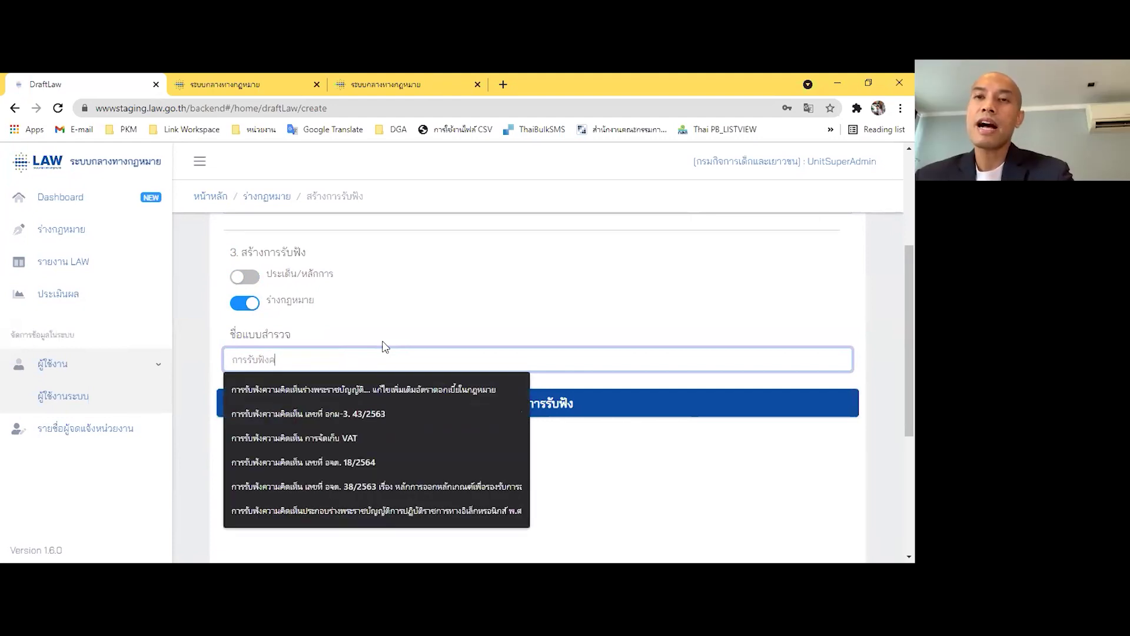
{"action": "type", "text": "วามคิดเห็น"}
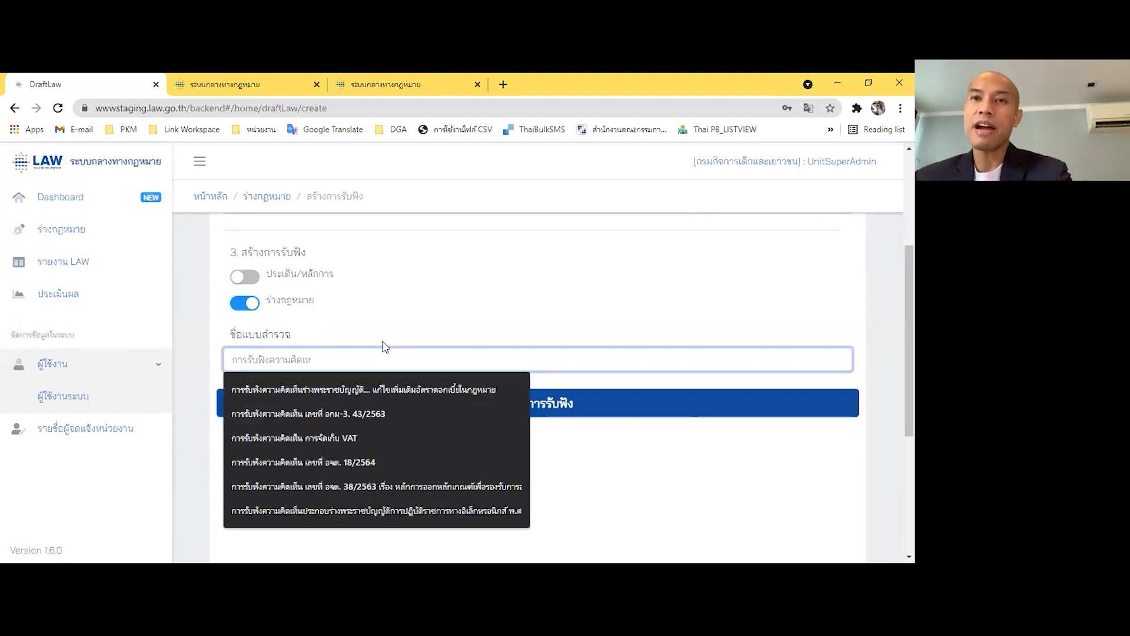
{"action": "type", "text": "ร่าง"}
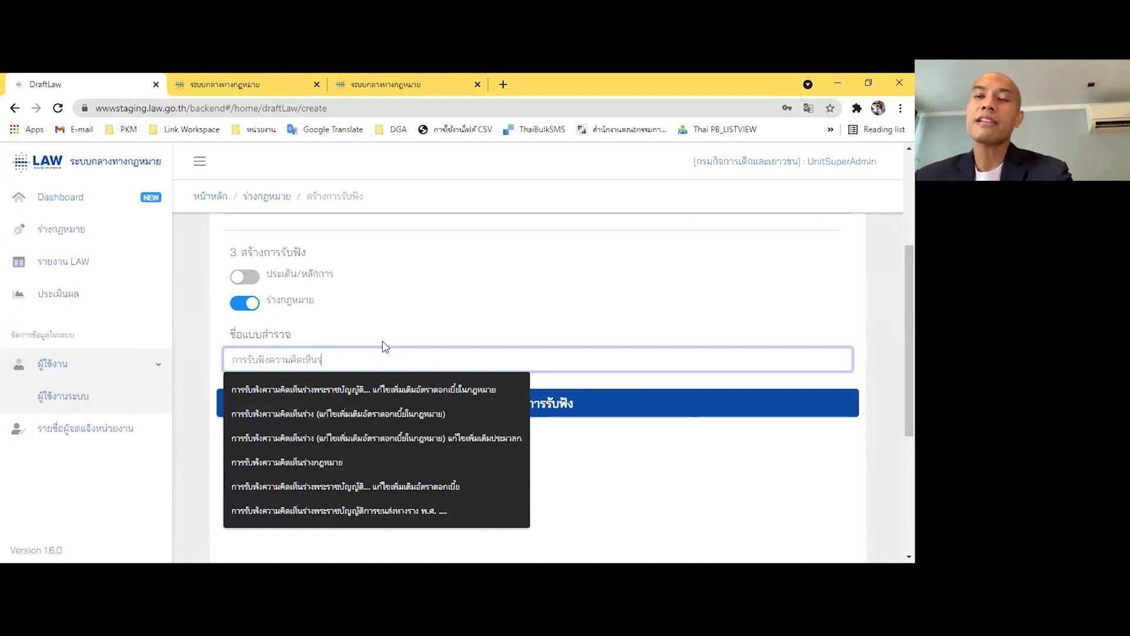
{"action": "type", "text": "กฎหม"}
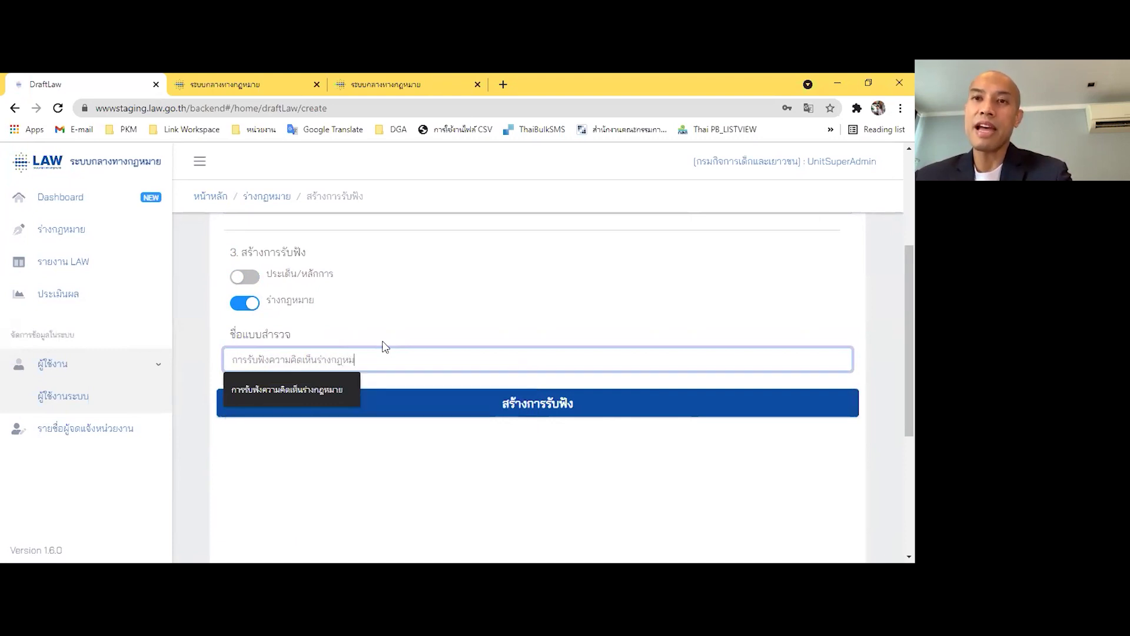
{"action": "type", "text": "ายเกียว"}
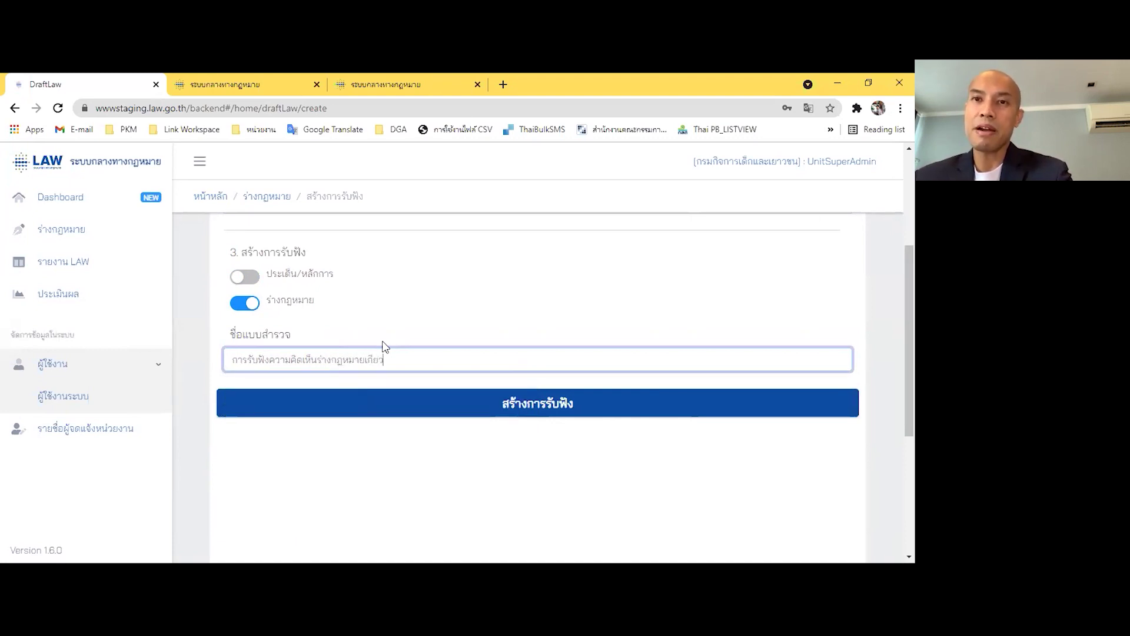
{"action": "type", "text": "กับ"}
{"action": "type", "text": "พ"}
{"action": "type", "text": ".ร.บ.ค"}
{"action": "type", "text": "ุ้ม"}
{"action": "type", "text": "วิต"}
{"action": "key", "text": "ctrl+a"}
{"action": "left_click", "coordinate": [429, 325]}
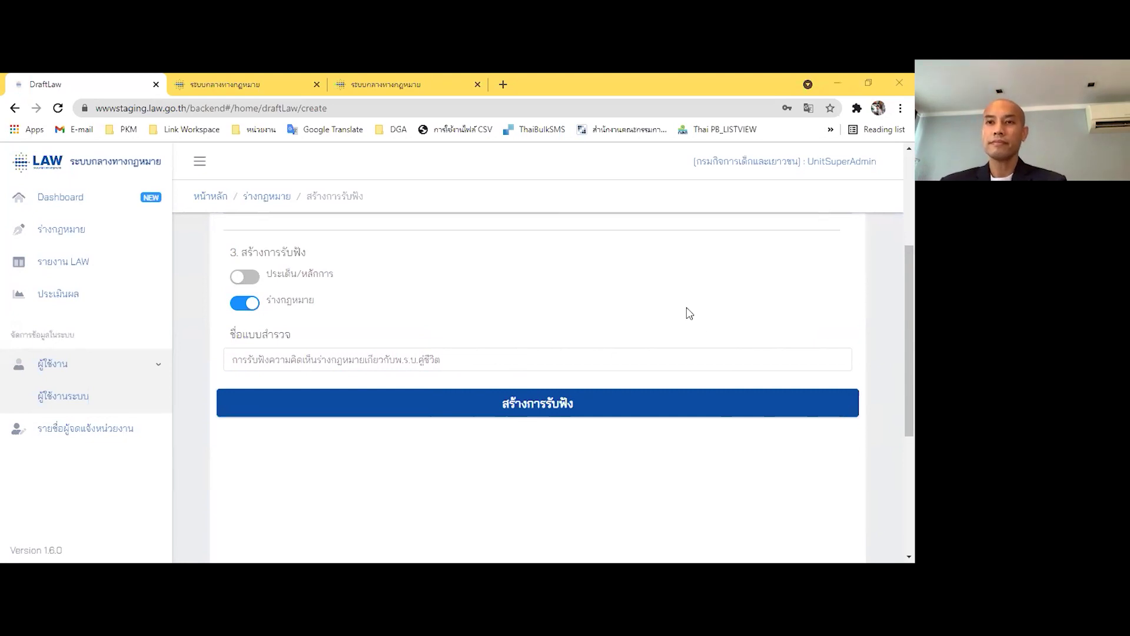
{"action": "scroll", "coordinate": [580, 406], "scroll_direction": "up", "scroll_amount": 2}
{"action": "scroll", "coordinate": [563, 466], "scroll_direction": "down", "scroll_amount": 2}
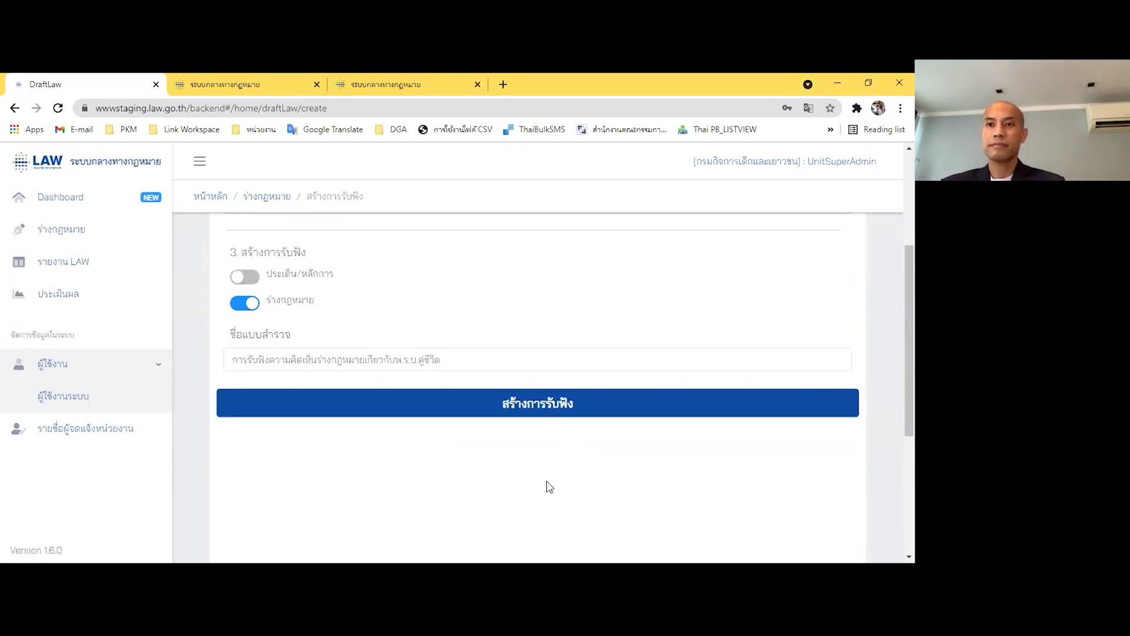
{"action": "scroll", "coordinate": [477, 412], "scroll_direction": "up", "scroll_amount": 3}
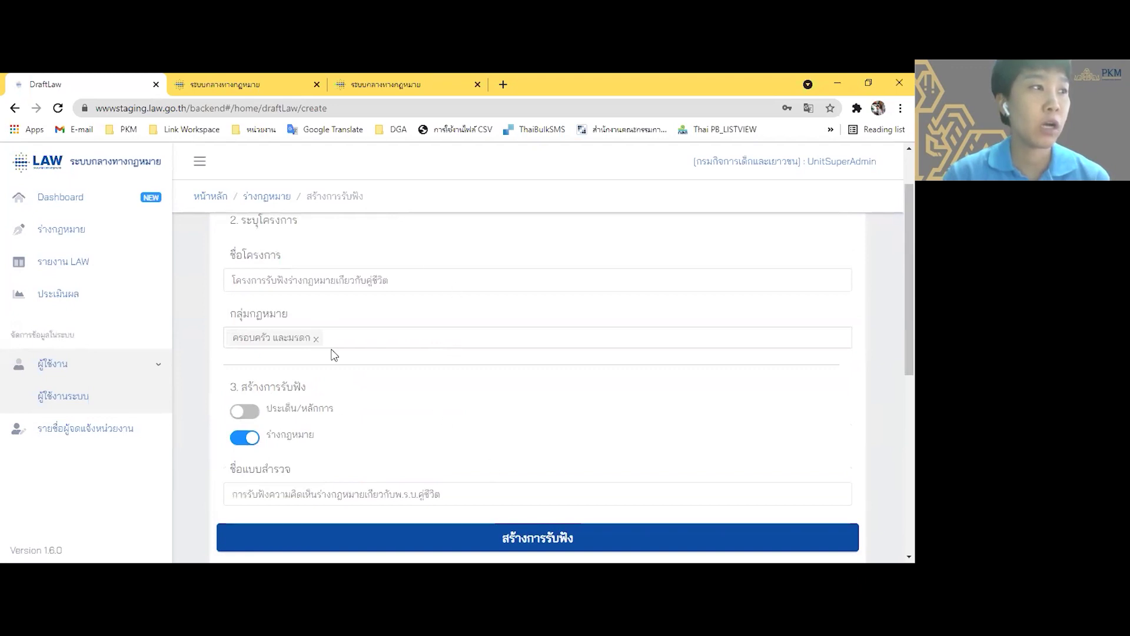
{"action": "scroll", "coordinate": [487, 439], "scroll_direction": "down", "scroll_amount": 1}
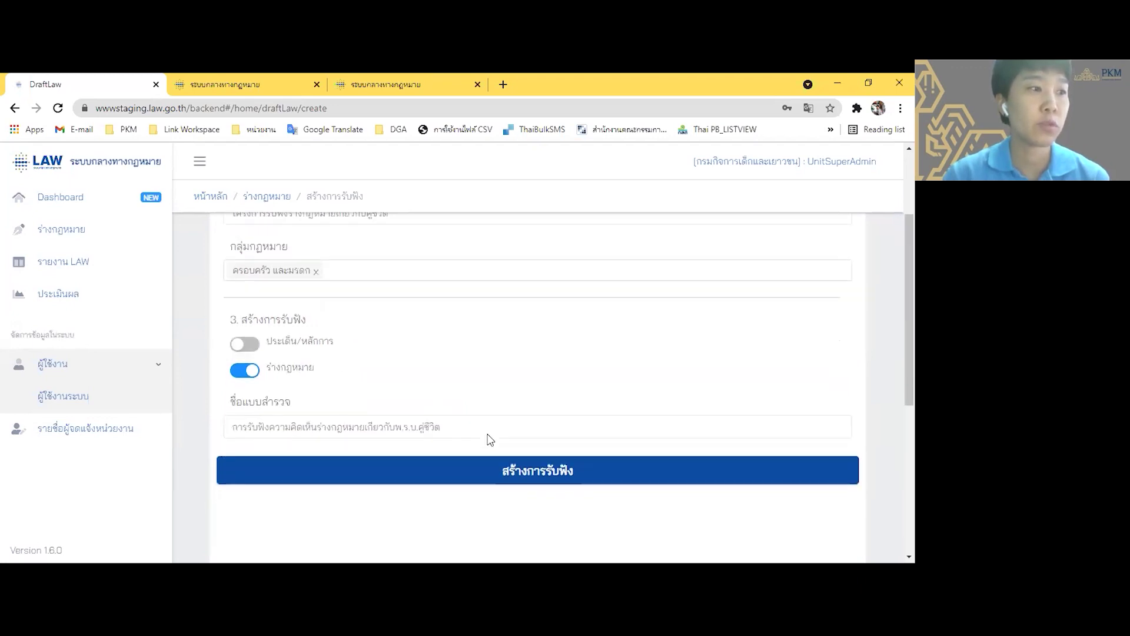
- Create the hearing with สร้างการรับฟัง and reload to load its edit page
{"action": "left_click", "coordinate": [619, 482]}
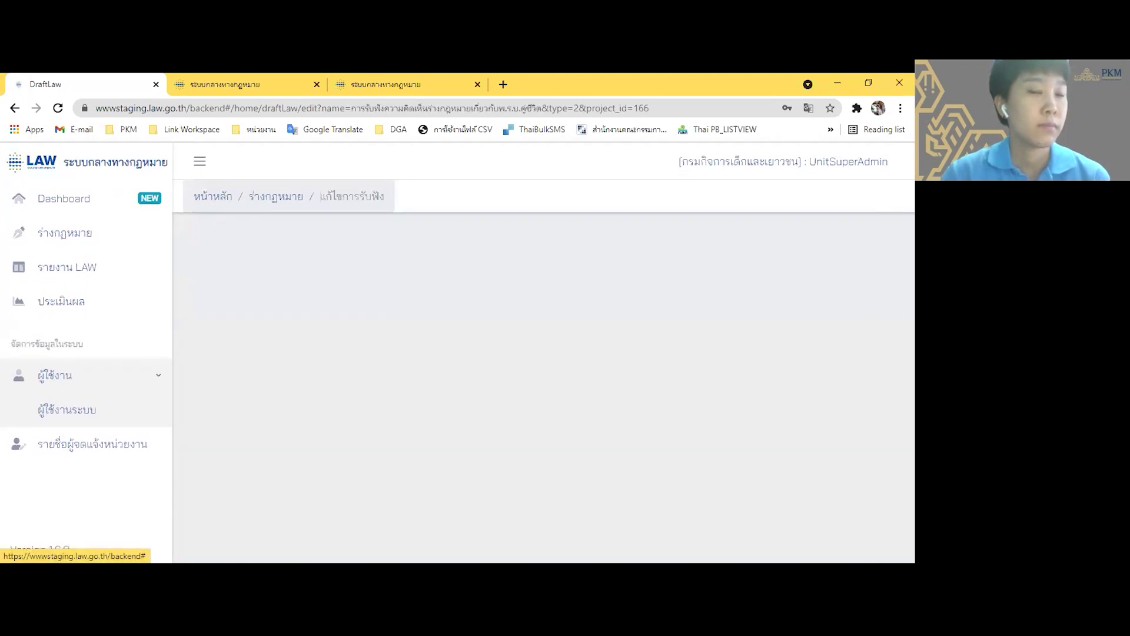
{"action": "left_click", "coordinate": [59, 108]}
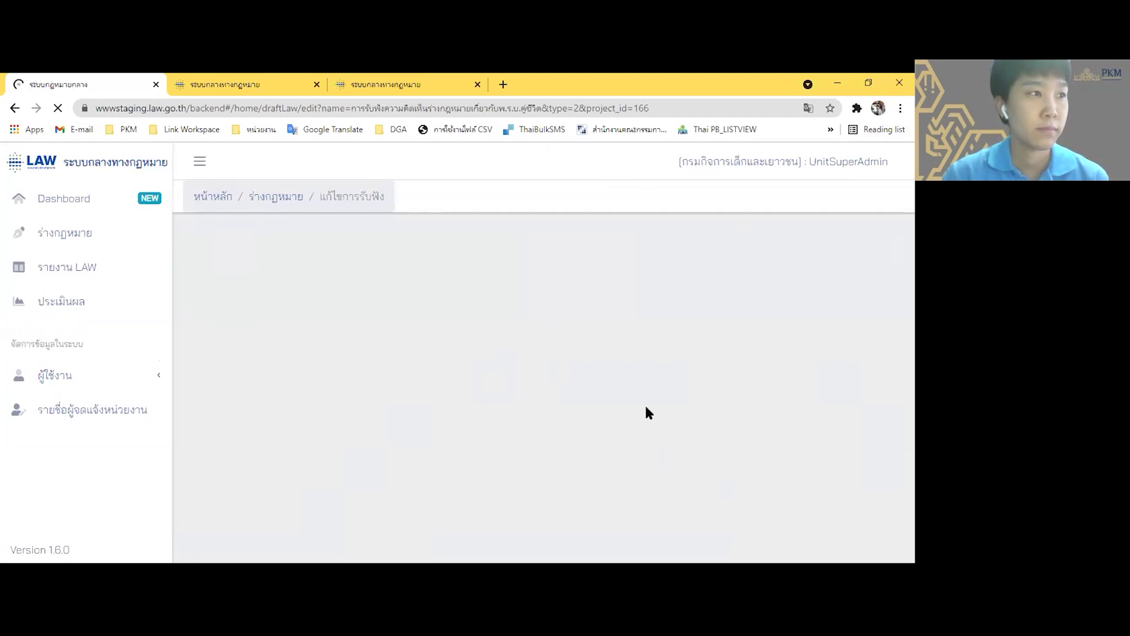
{"action": "scroll", "coordinate": [482, 351], "scroll_direction": "down", "scroll_amount": 1}
{"action": "scroll", "coordinate": [483, 351], "scroll_direction": "up", "scroll_amount": 1}
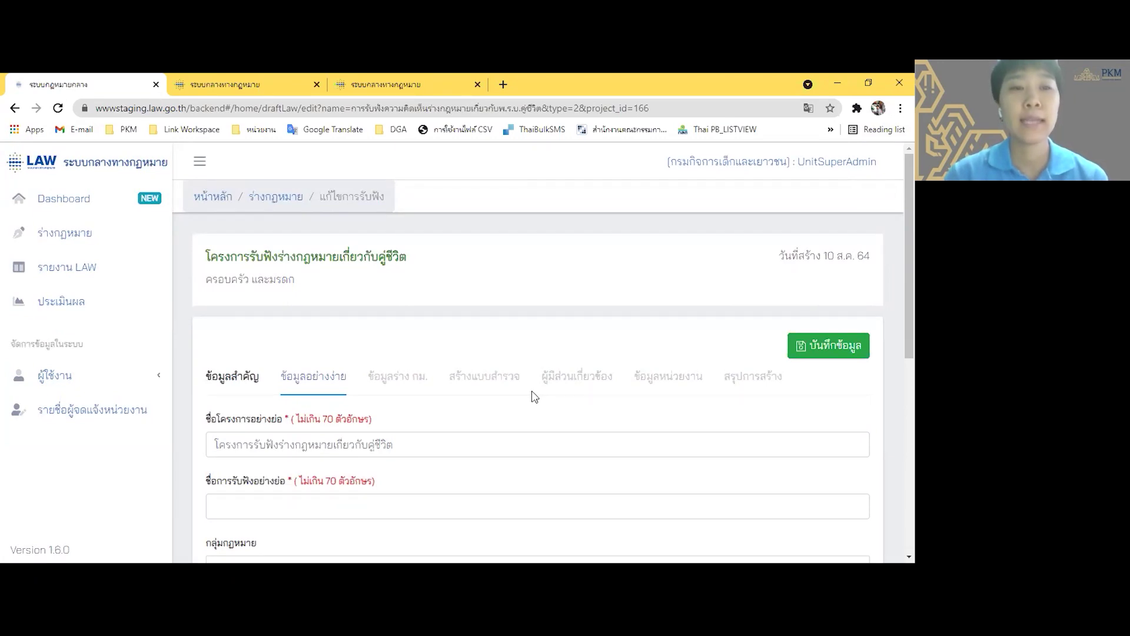
- Fill ชื่อการรับฟังอย่างย่อ with the autofill-suggested hearing name
{"action": "scroll", "coordinate": [531, 396], "scroll_direction": "down", "scroll_amount": 2}
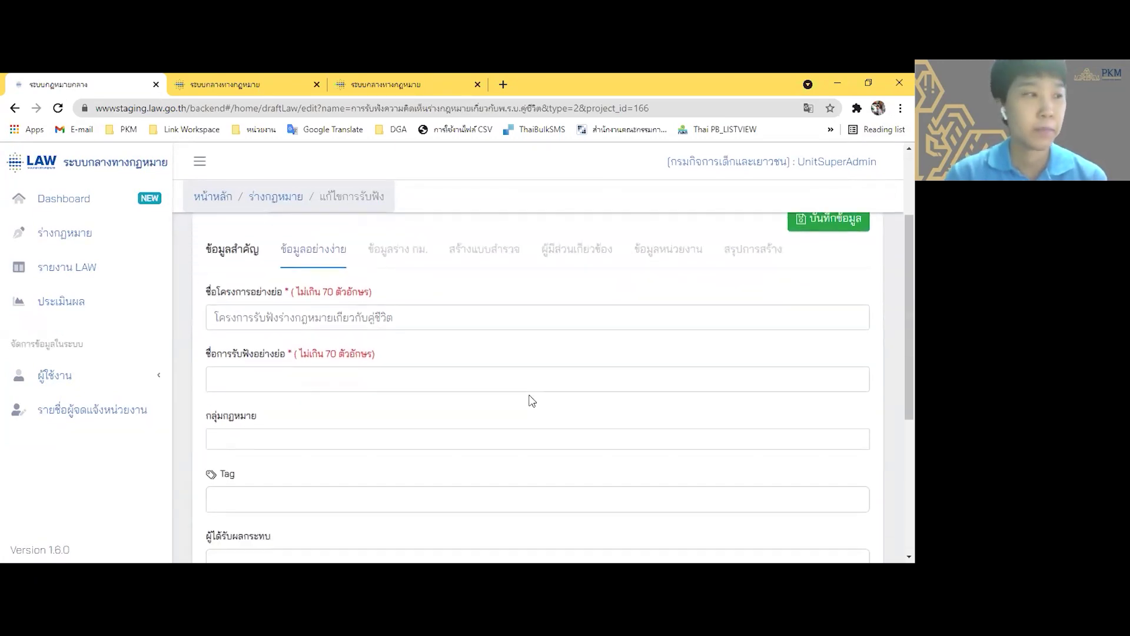
{"action": "left_click", "coordinate": [510, 370]}
{"action": "left_click", "coordinate": [510, 416]}
{"action": "scroll", "coordinate": [511, 418], "scroll_direction": "up", "scroll_amount": 1}
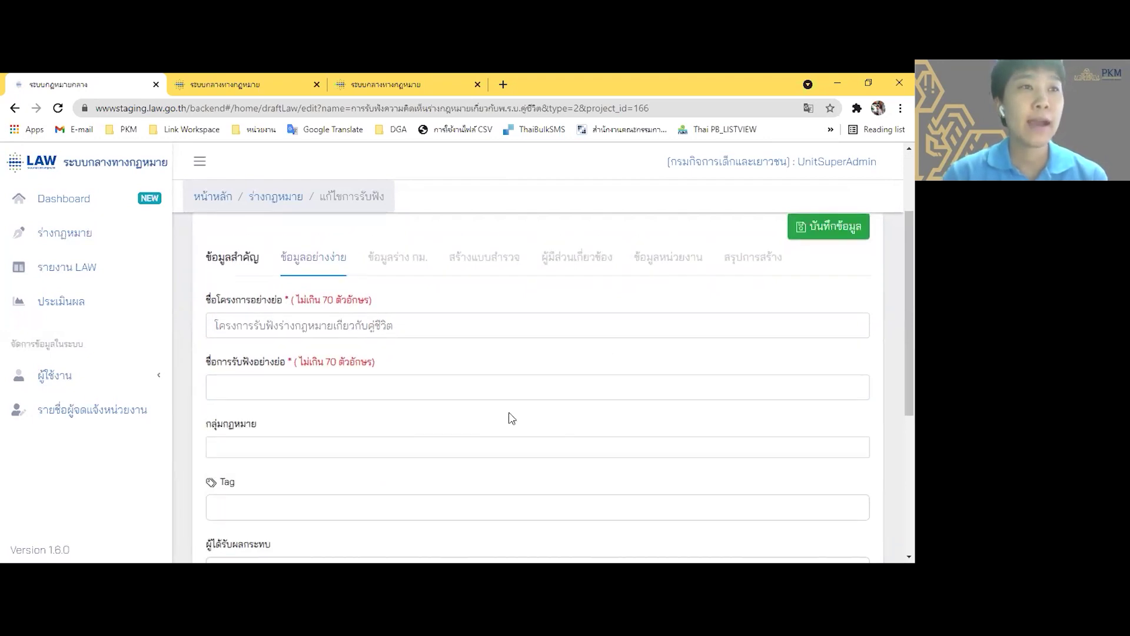
{"action": "scroll", "coordinate": [511, 418], "scroll_direction": "down", "scroll_amount": 1}
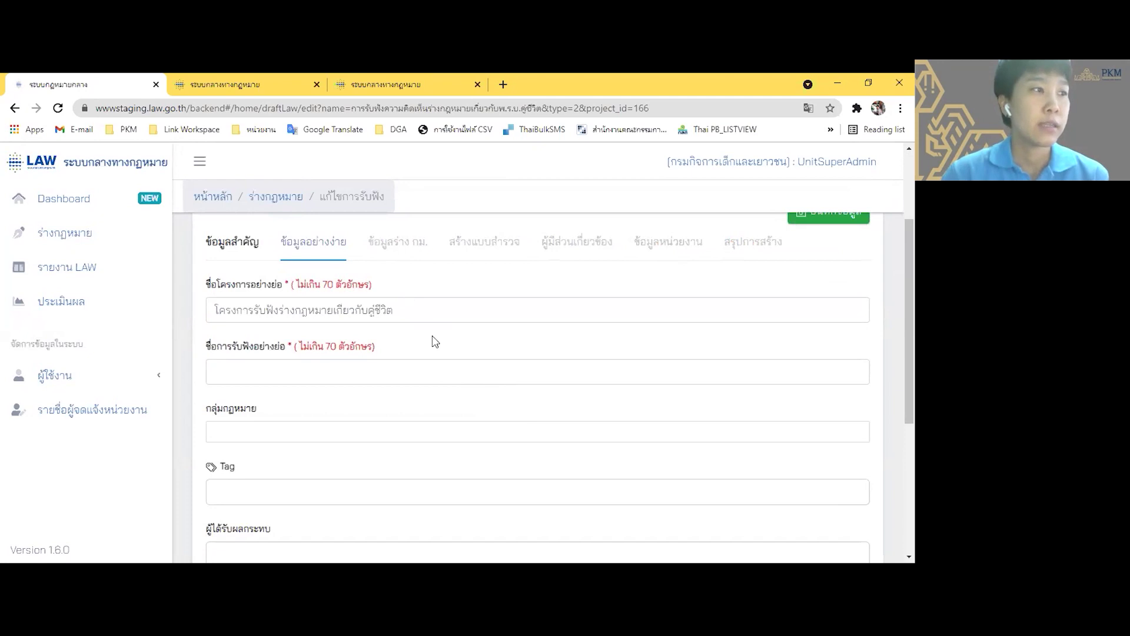
{"action": "scroll", "coordinate": [473, 377], "scroll_direction": "up", "scroll_amount": 1}
{"action": "scroll", "coordinate": [485, 371], "scroll_direction": "down", "scroll_amount": 1}
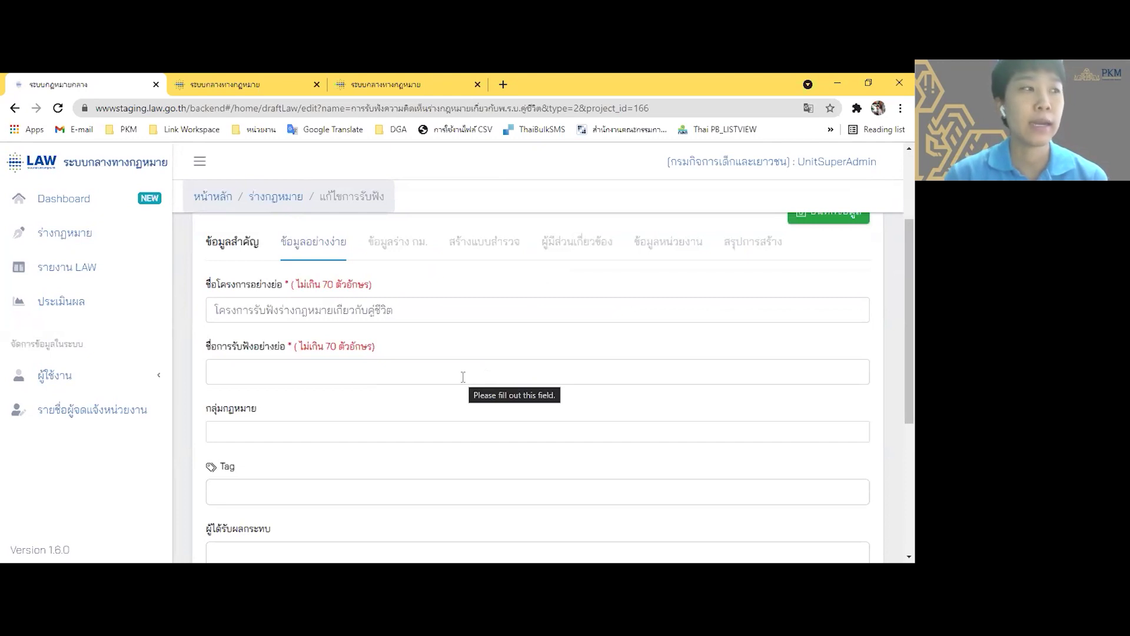
{"action": "left_click", "coordinate": [463, 376]}
{"action": "key", "text": "Down"}
{"action": "key", "text": "Return"}
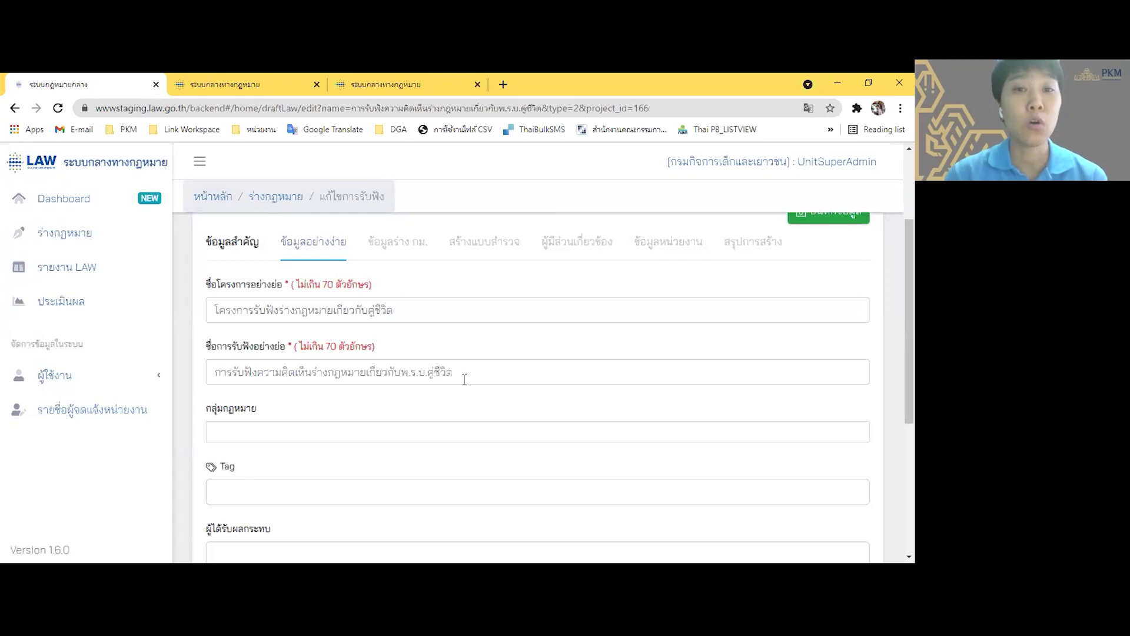
- Choose law group ครอบครัว และมรดก and save the simple information
{"action": "left_click", "coordinate": [470, 433]}
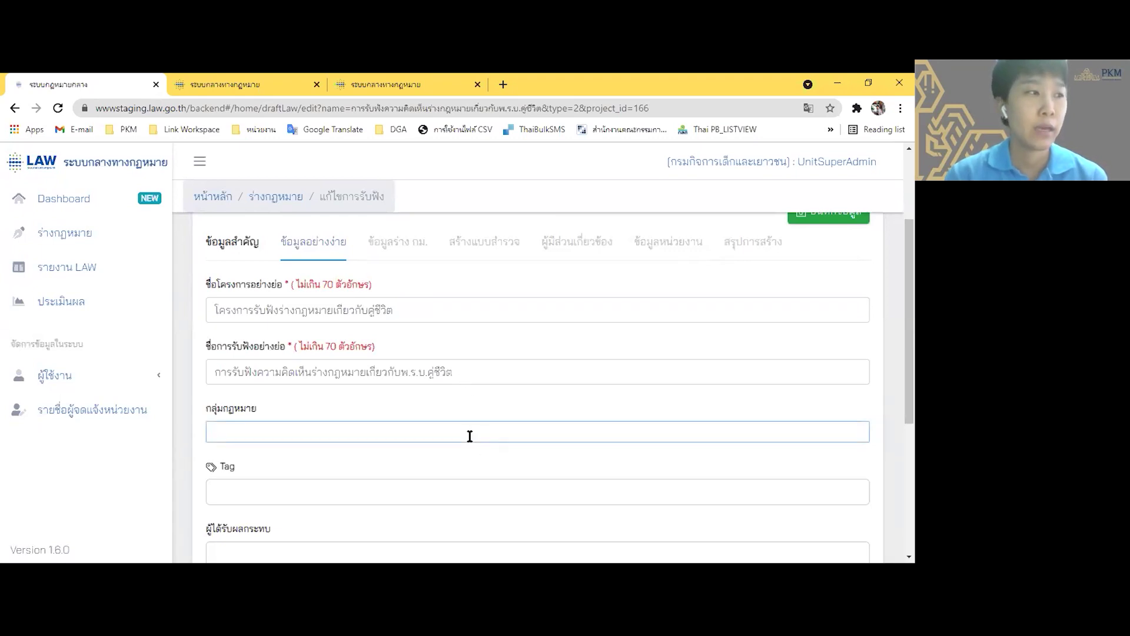
{"action": "type", "text": "ครอบ"}
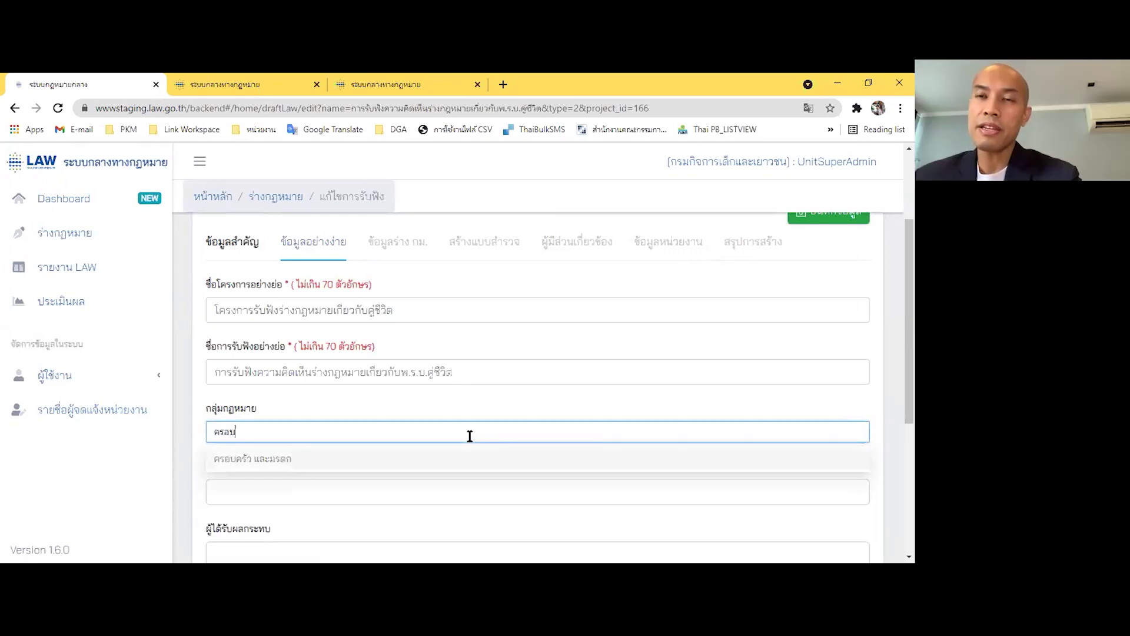
{"action": "left_click", "coordinate": [470, 463]}
{"action": "left_click", "coordinate": [483, 410]}
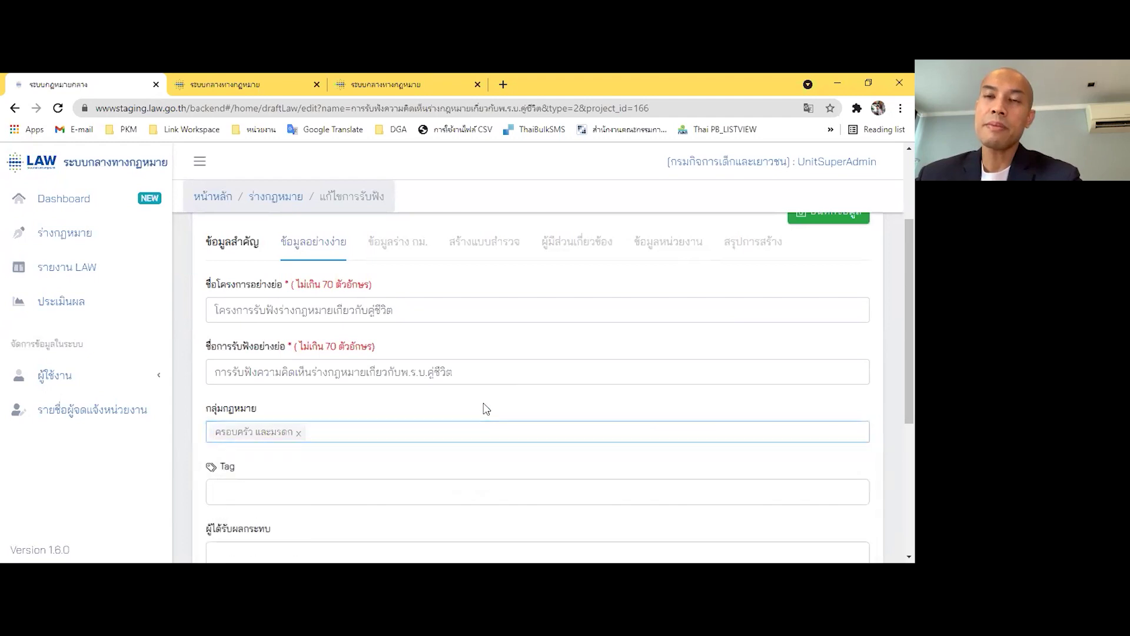
{"action": "scroll", "coordinate": [485, 409], "scroll_direction": "up", "scroll_amount": 1}
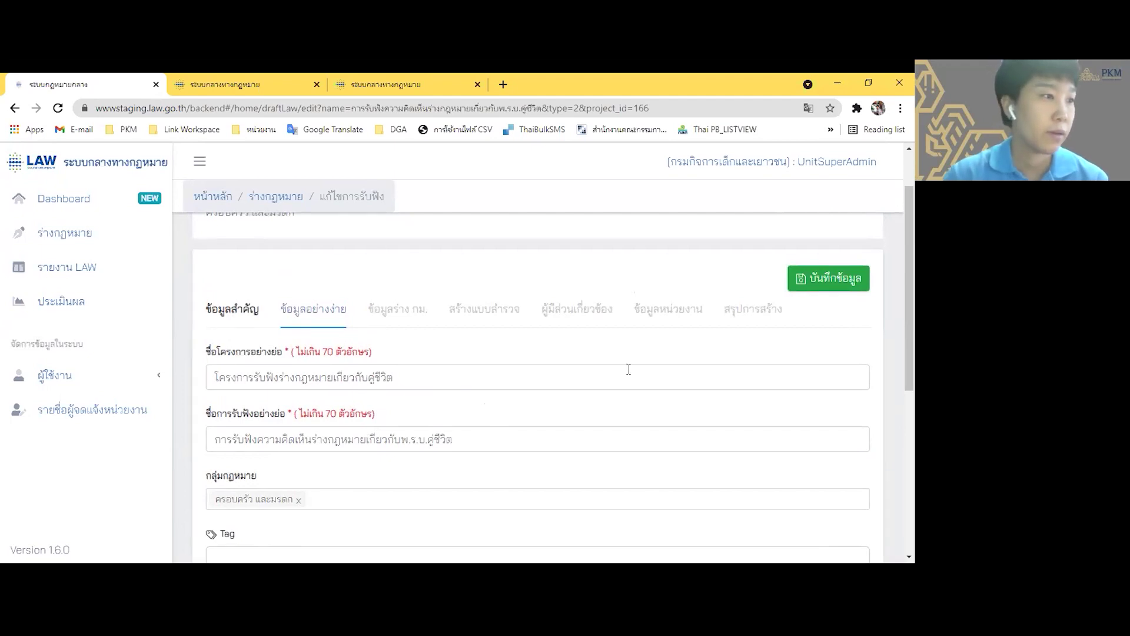
{"action": "left_click", "coordinate": [820, 295]}
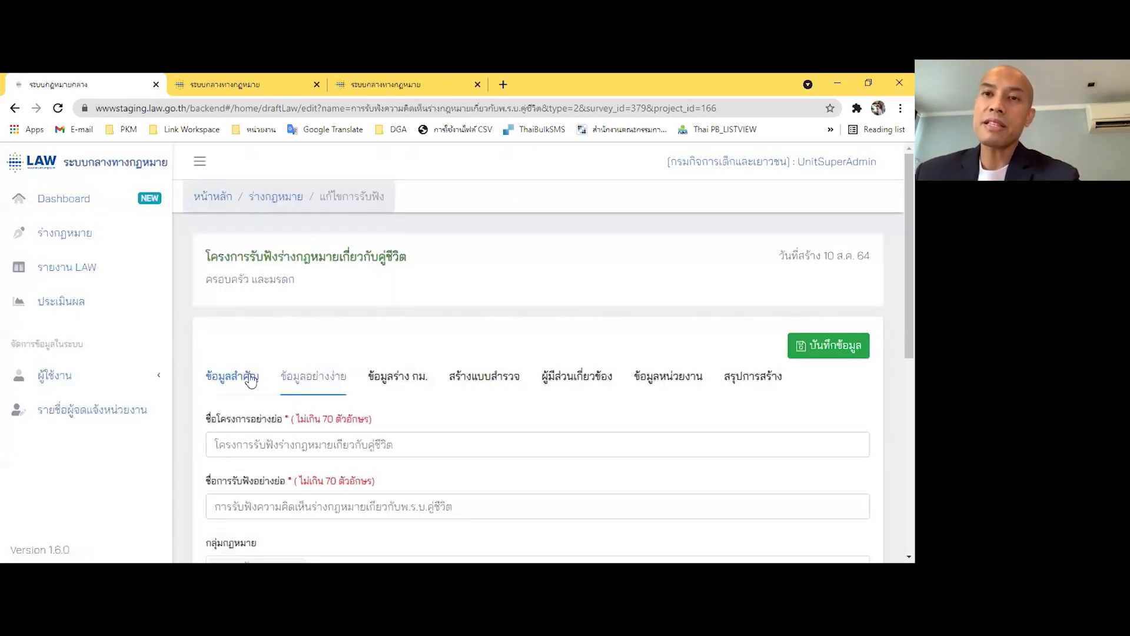
- Scroll through the empty ข้อมูลสำคัญ rich-text editors down to the save button
{"action": "left_click", "coordinate": [346, 371]}
{"action": "scroll", "coordinate": [346, 371], "scroll_direction": "down", "scroll_amount": 5}
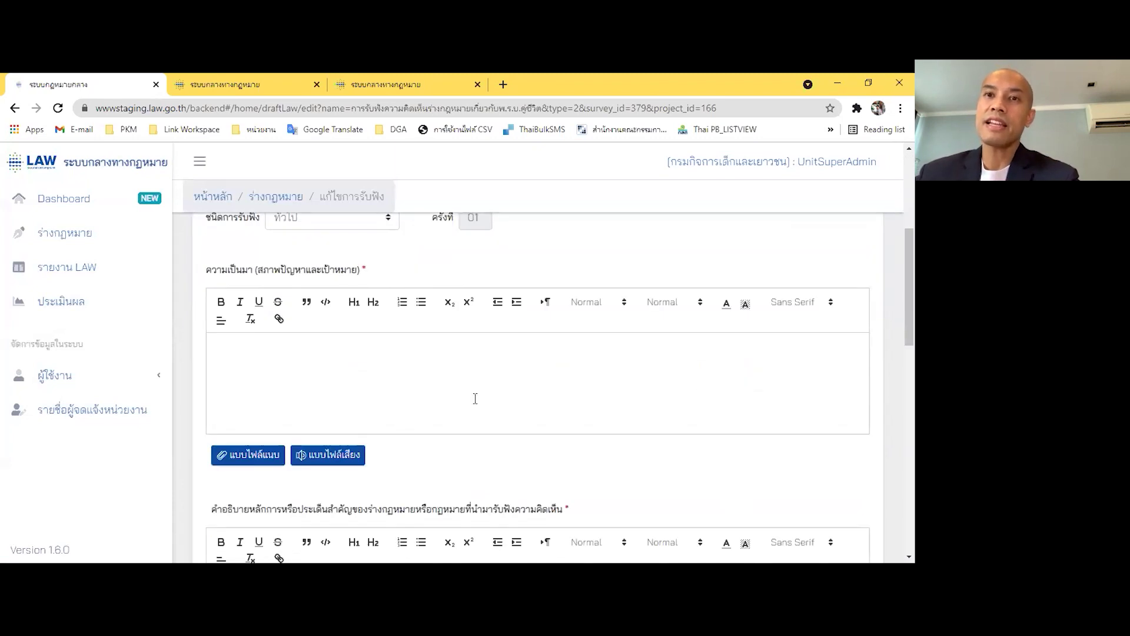
{"action": "scroll", "coordinate": [475, 399], "scroll_direction": "up", "scroll_amount": 3}
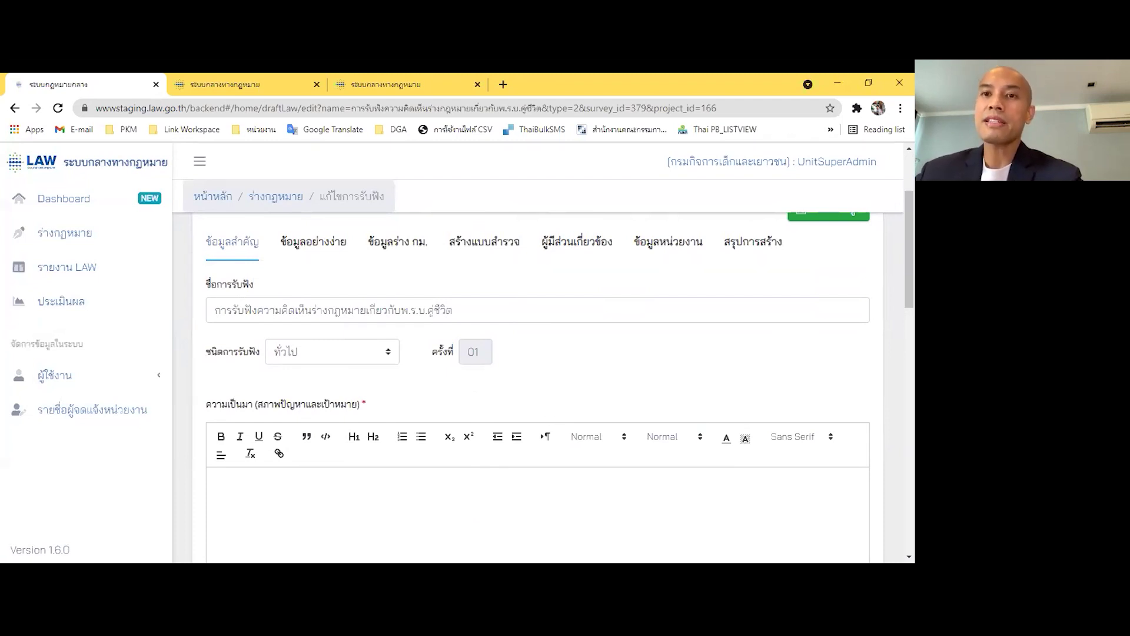
{"action": "scroll", "coordinate": [733, 477], "scroll_direction": "down", "scroll_amount": 5}
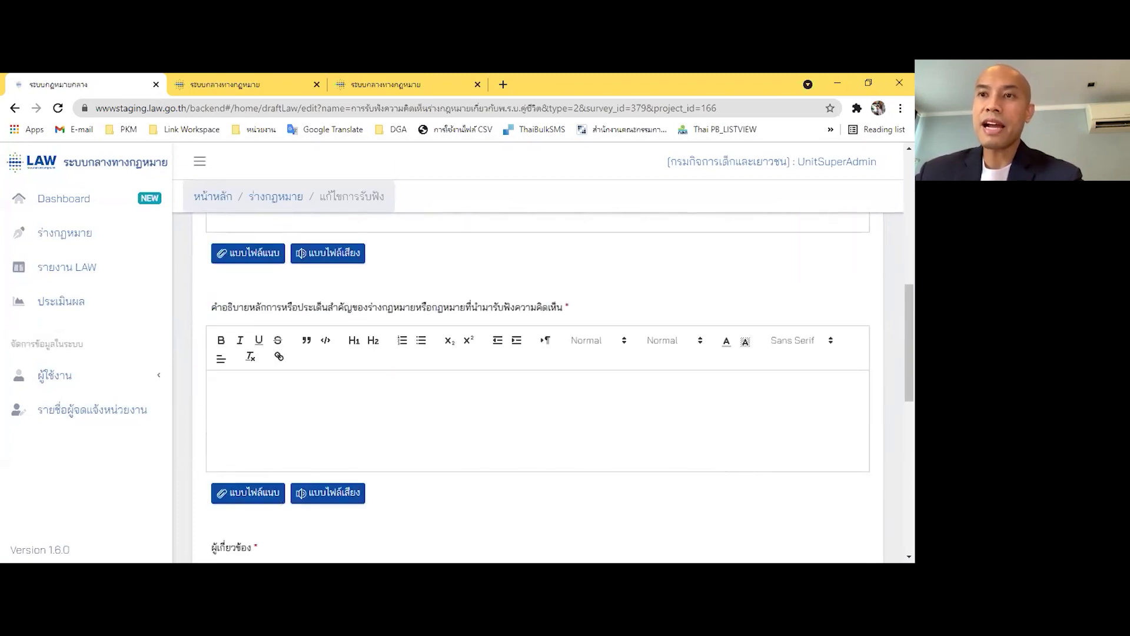
{"action": "scroll", "coordinate": [621, 428], "scroll_direction": "down", "scroll_amount": 3}
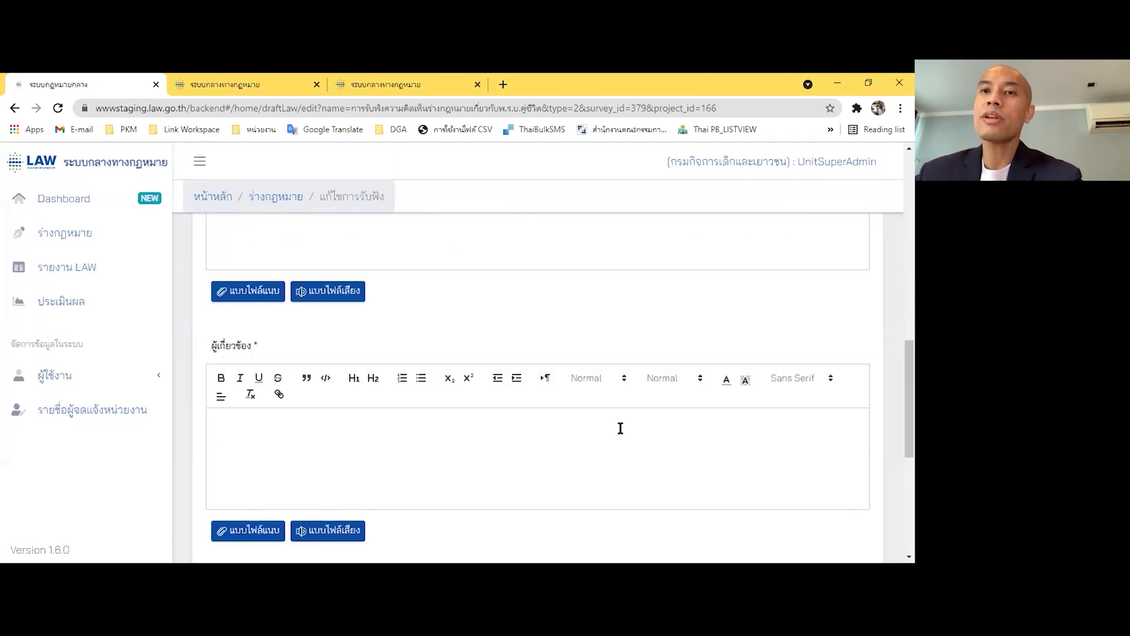
{"action": "scroll", "coordinate": [620, 428], "scroll_direction": "down", "scroll_amount": 2}
{"action": "scroll", "coordinate": [621, 433], "scroll_direction": "down", "scroll_amount": 1}
{"action": "scroll", "coordinate": [621, 468], "scroll_direction": "down", "scroll_amount": 1}
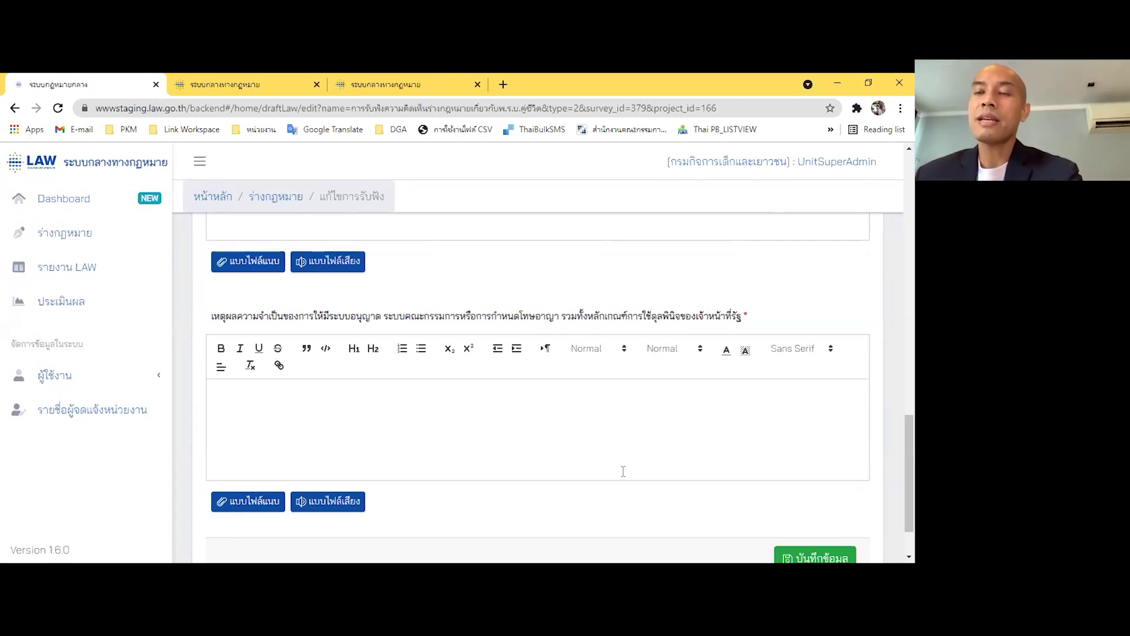
{"action": "scroll", "coordinate": [622, 471], "scroll_direction": "down", "scroll_amount": 1}
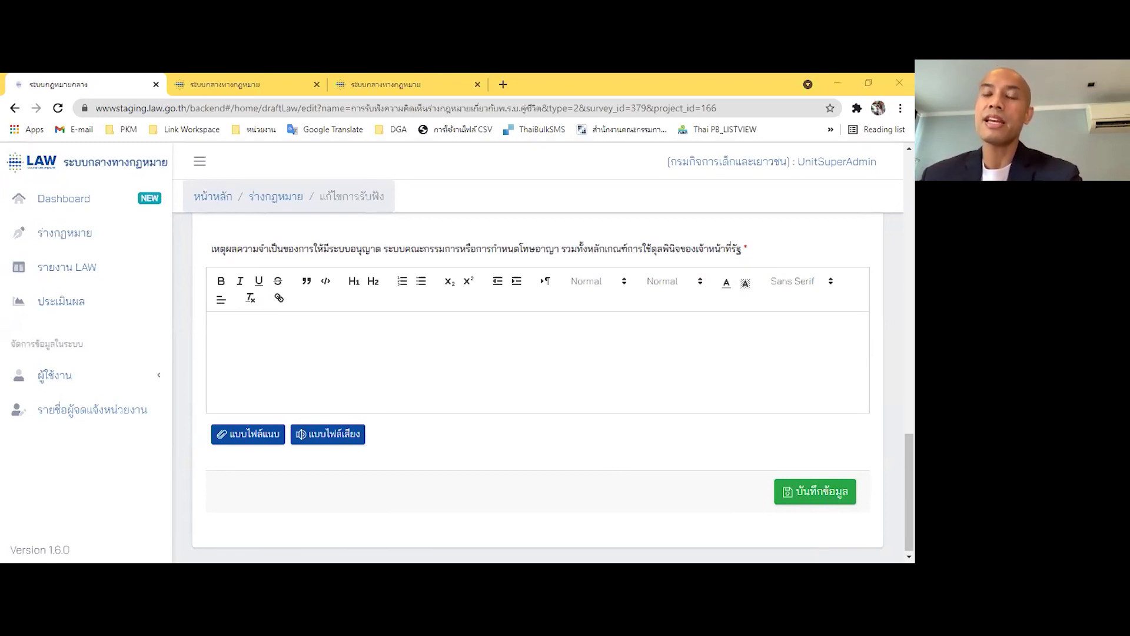
{"action": "scroll", "coordinate": [500, 441], "scroll_direction": "up", "scroll_amount": 8}
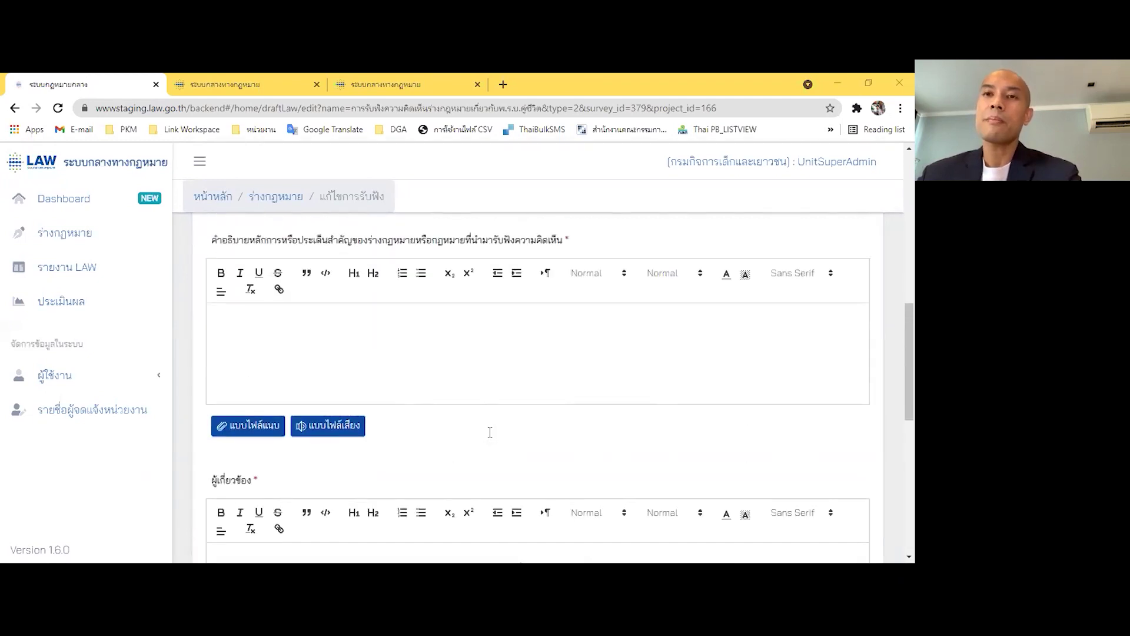
{"action": "scroll", "coordinate": [490, 432], "scroll_direction": "up", "scroll_amount": 8}
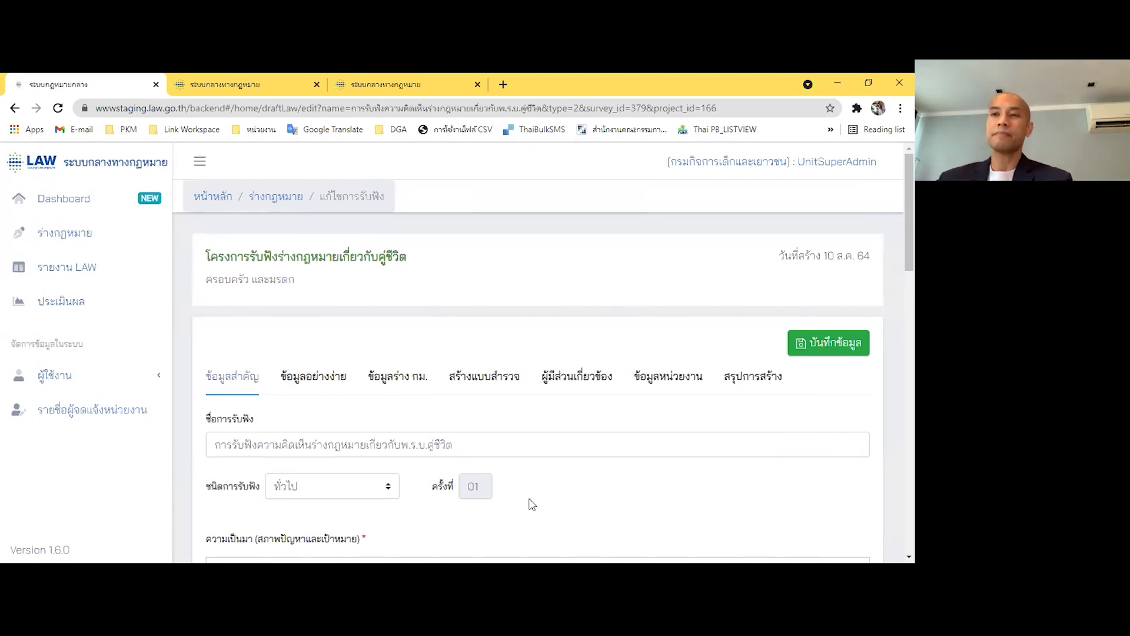
- On the ข้อมูลอย่างง่าย form, check the law group entry and scroll to the card preview
{"action": "scroll", "coordinate": [534, 504], "scroll_direction": "down", "scroll_amount": 1}
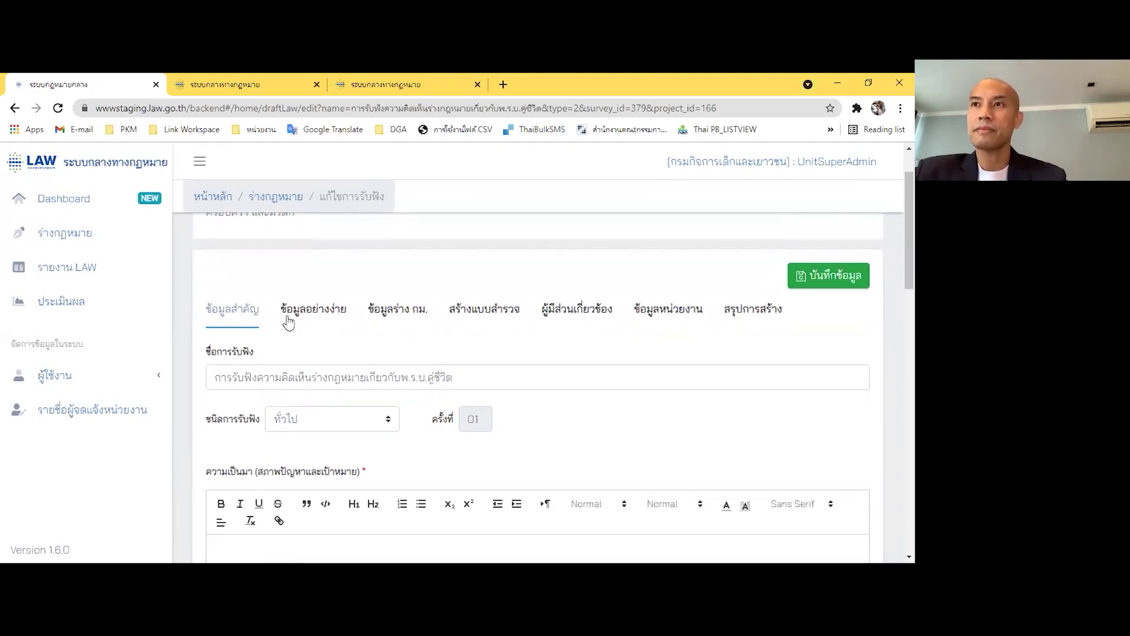
{"action": "left_click", "coordinate": [346, 314]}
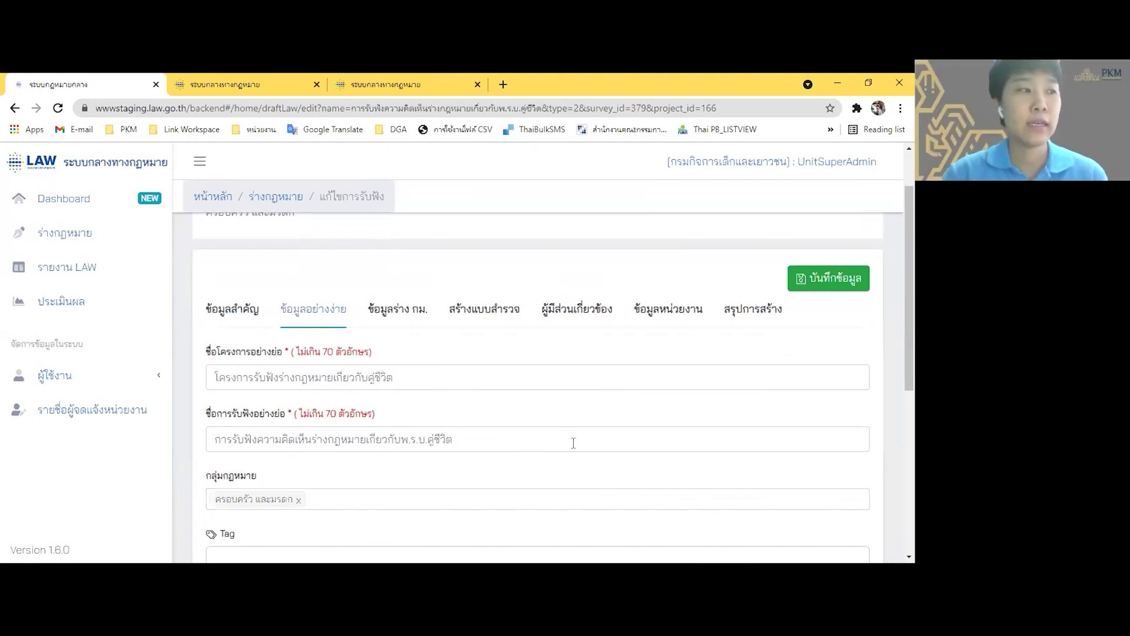
{"action": "scroll", "coordinate": [574, 443], "scroll_direction": "down", "scroll_amount": 1}
{"action": "left_click", "coordinate": [544, 432]}
{"action": "left_click", "coordinate": [524, 365]}
{"action": "left_click", "coordinate": [508, 431]}
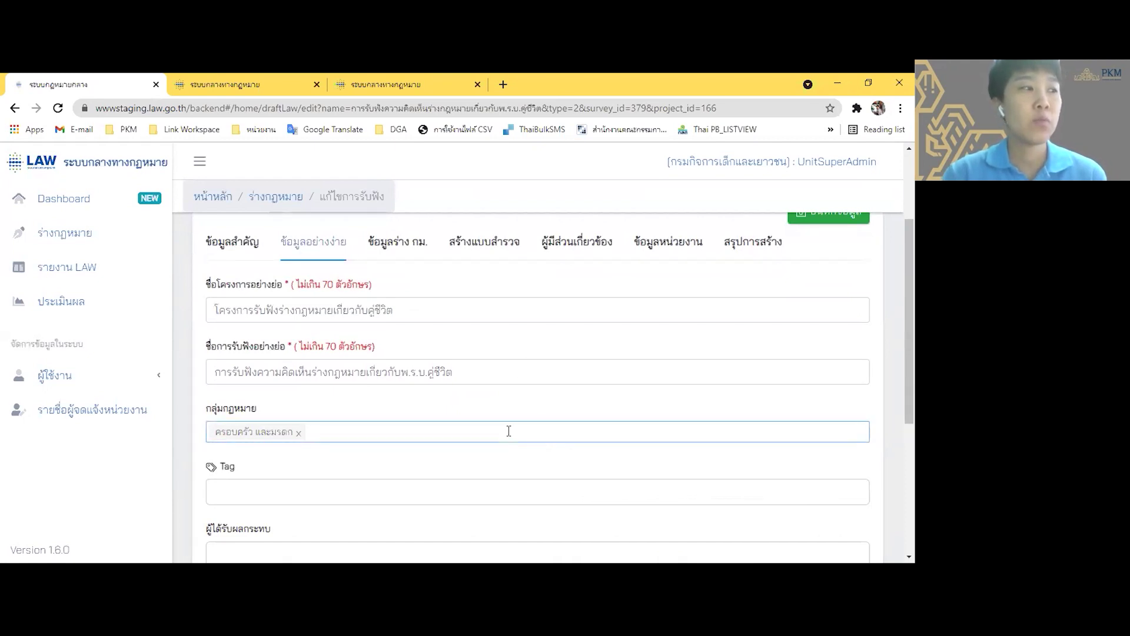
{"action": "left_click", "coordinate": [514, 452]}
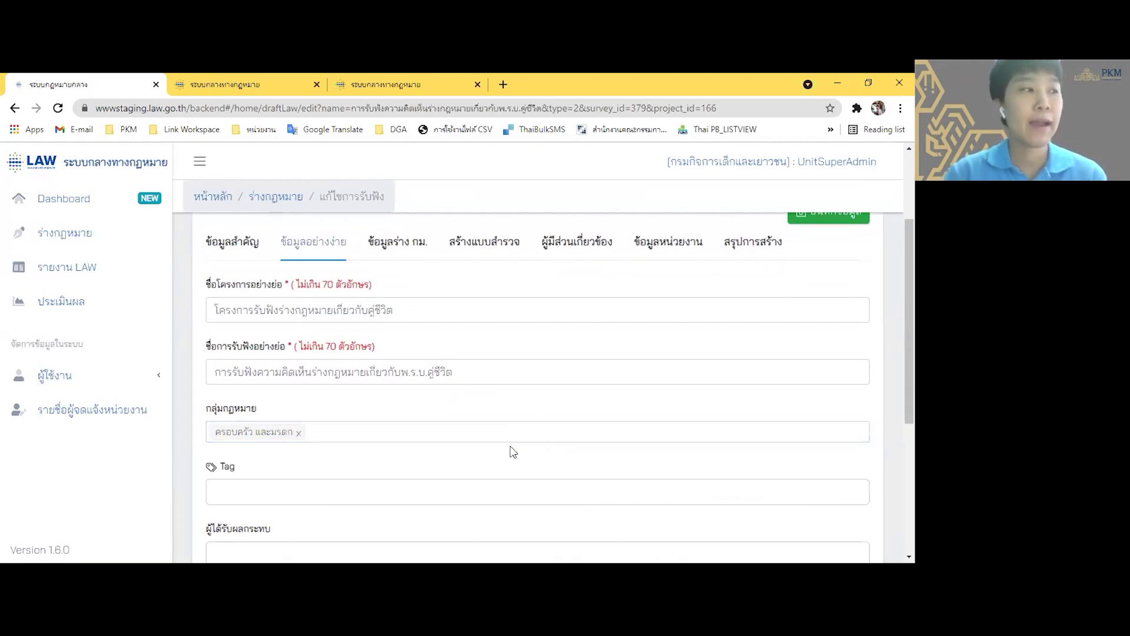
{"action": "scroll", "coordinate": [513, 452], "scroll_direction": "down", "scroll_amount": 1}
{"action": "scroll", "coordinate": [513, 452], "scroll_direction": "down", "scroll_amount": 2}
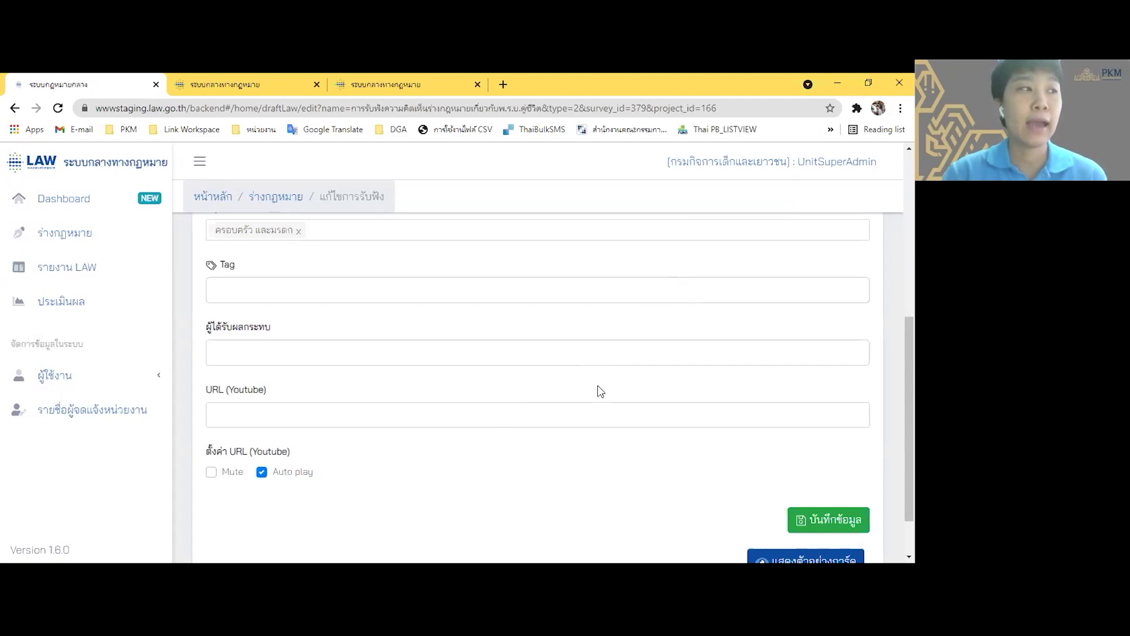
{"action": "scroll", "coordinate": [601, 395], "scroll_direction": "down", "scroll_amount": 1}
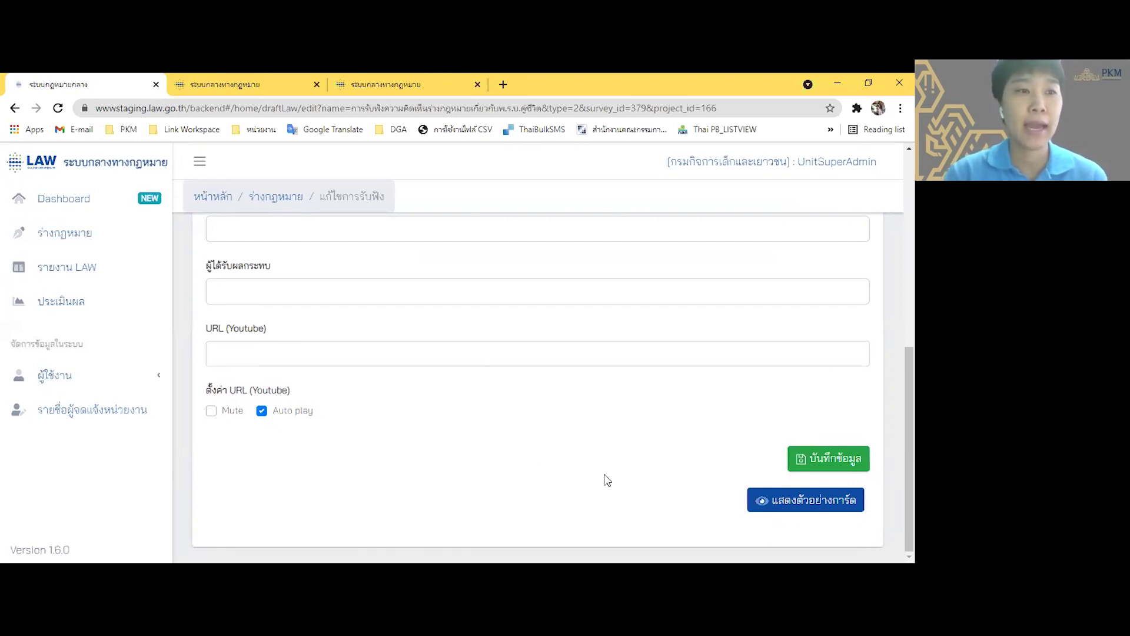
{"action": "scroll", "coordinate": [609, 479], "scroll_direction": "up", "scroll_amount": 2}
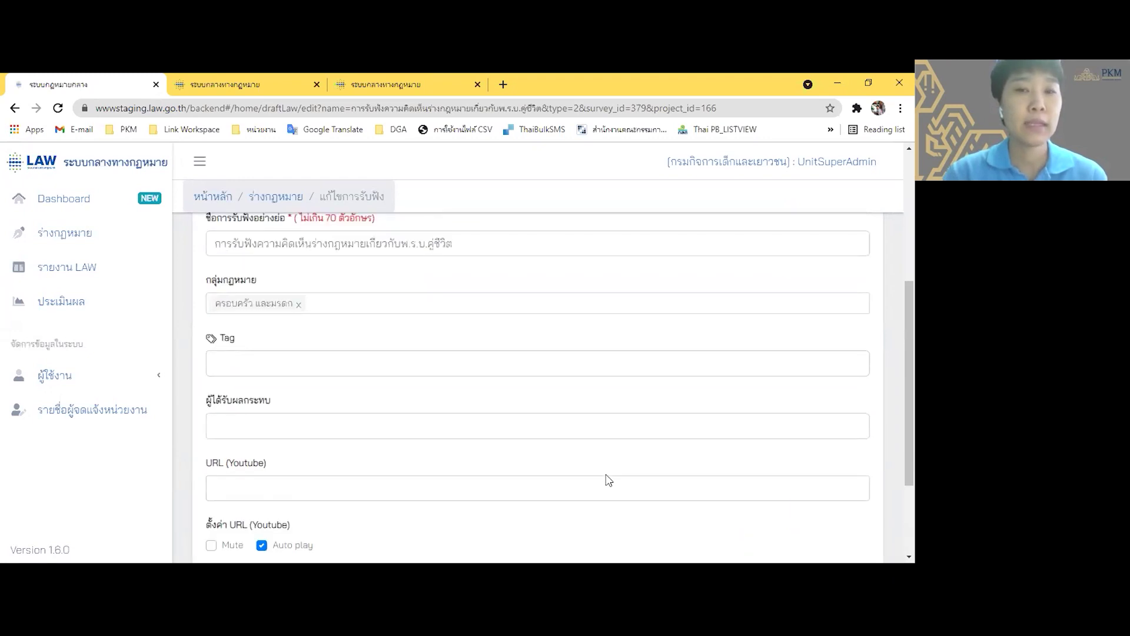
{"action": "scroll", "coordinate": [609, 480], "scroll_direction": "down", "scroll_amount": 2}
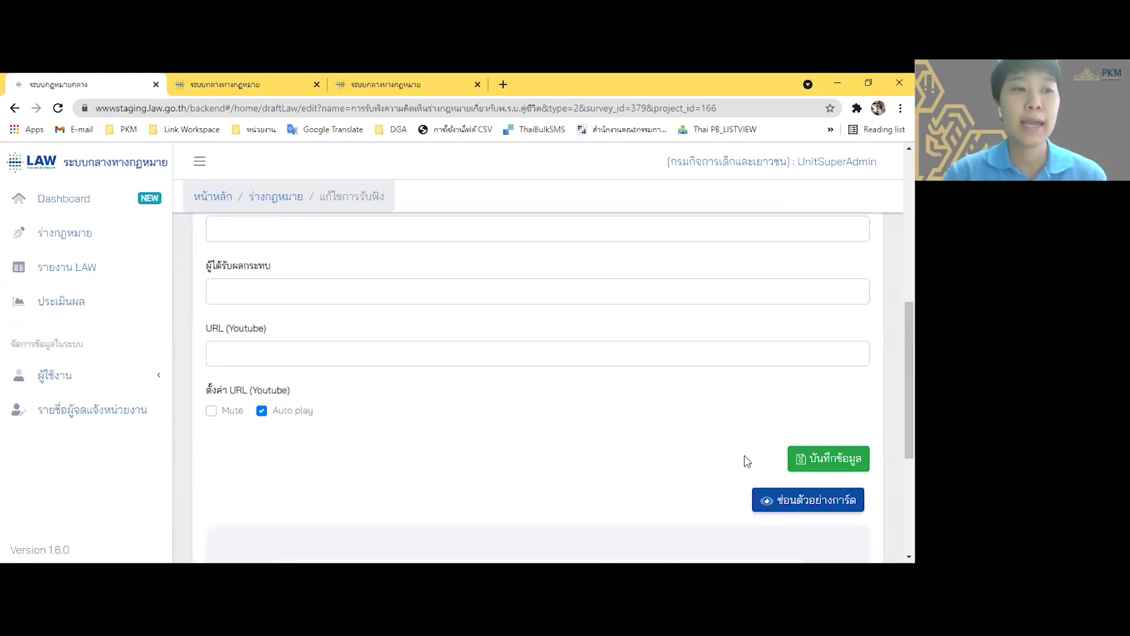
{"action": "left_click", "coordinate": [771, 505]}
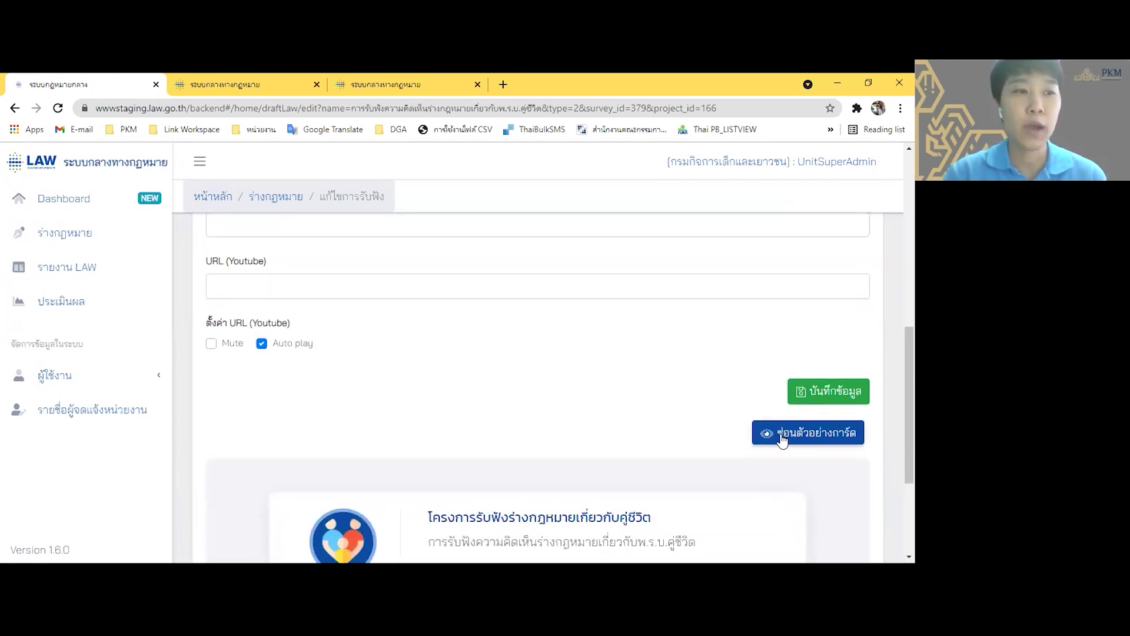
{"action": "scroll", "coordinate": [782, 438], "scroll_direction": "down", "scroll_amount": 3}
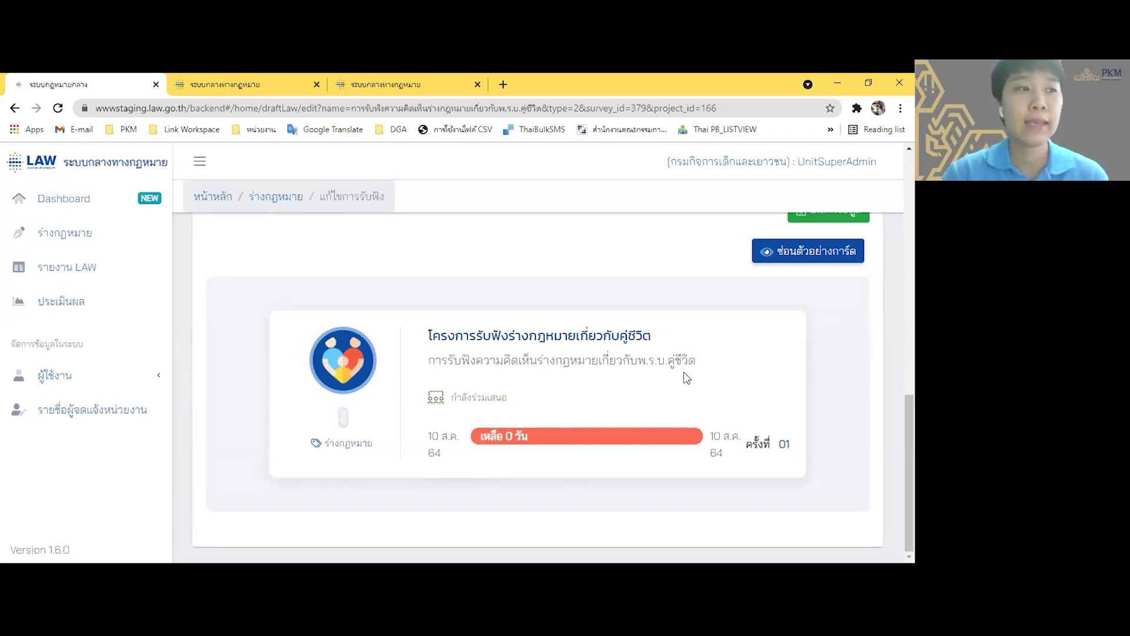
{"action": "scroll", "coordinate": [565, 370], "scroll_direction": "up", "scroll_amount": 10}
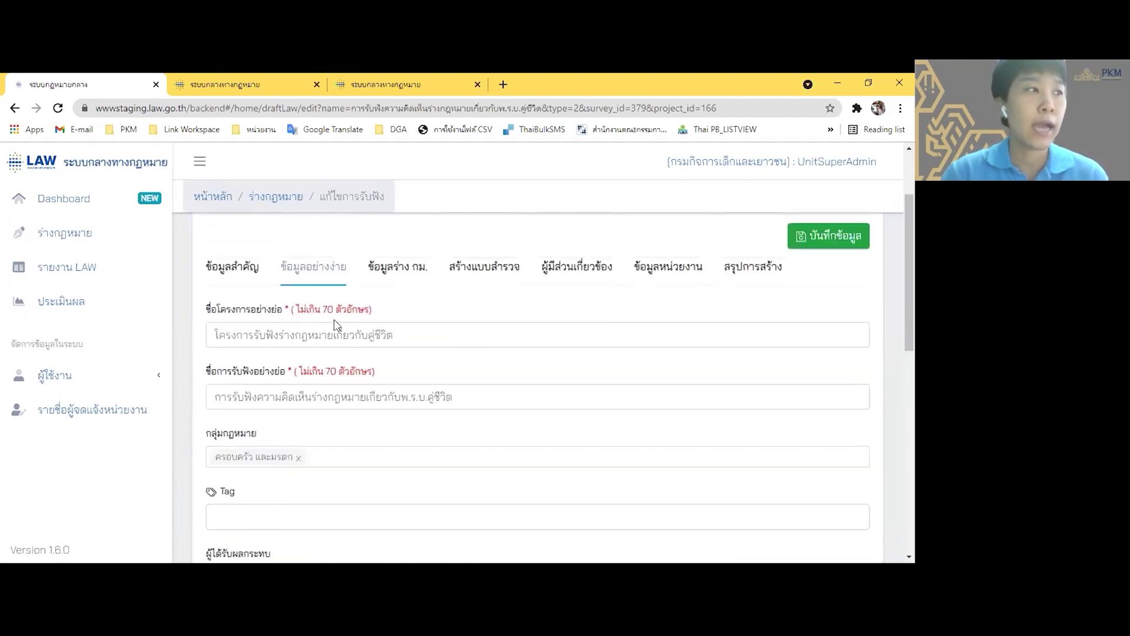
{"action": "scroll", "coordinate": [557, 397], "scroll_direction": "down", "scroll_amount": 10}
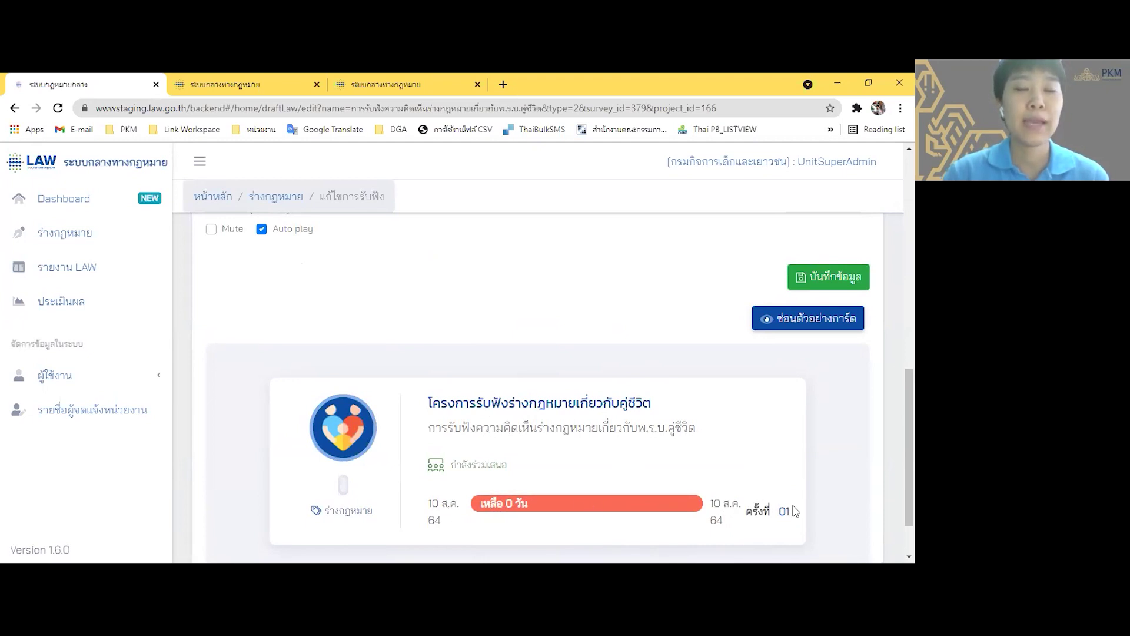
{"action": "scroll", "coordinate": [796, 511], "scroll_direction": "up", "scroll_amount": 10}
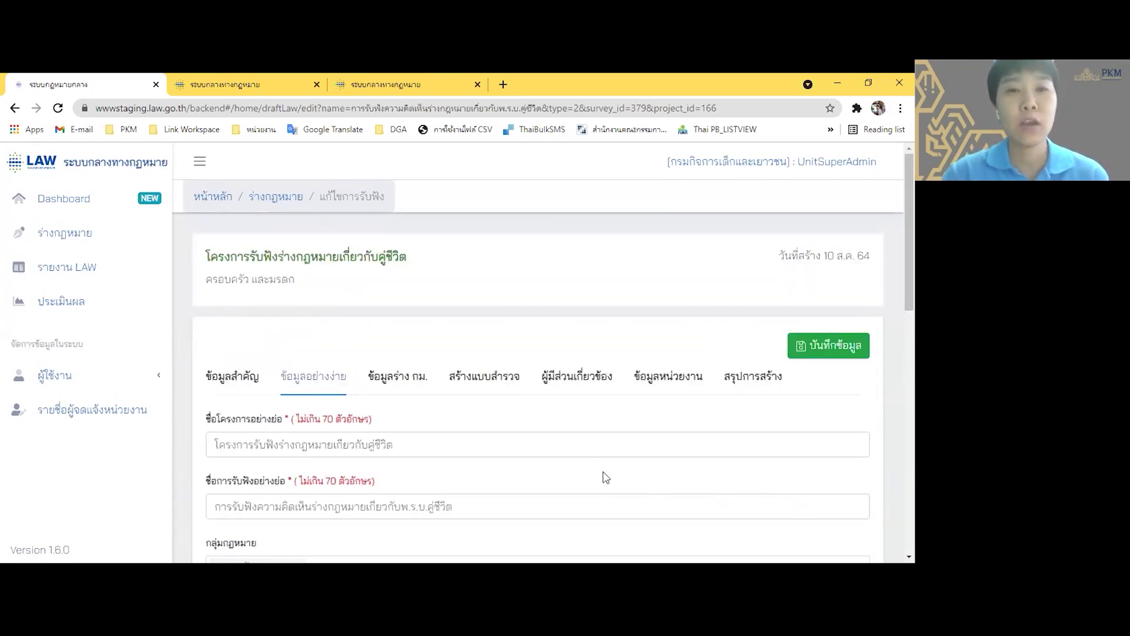
{"action": "scroll", "coordinate": [731, 473], "scroll_direction": "down", "scroll_amount": 1}
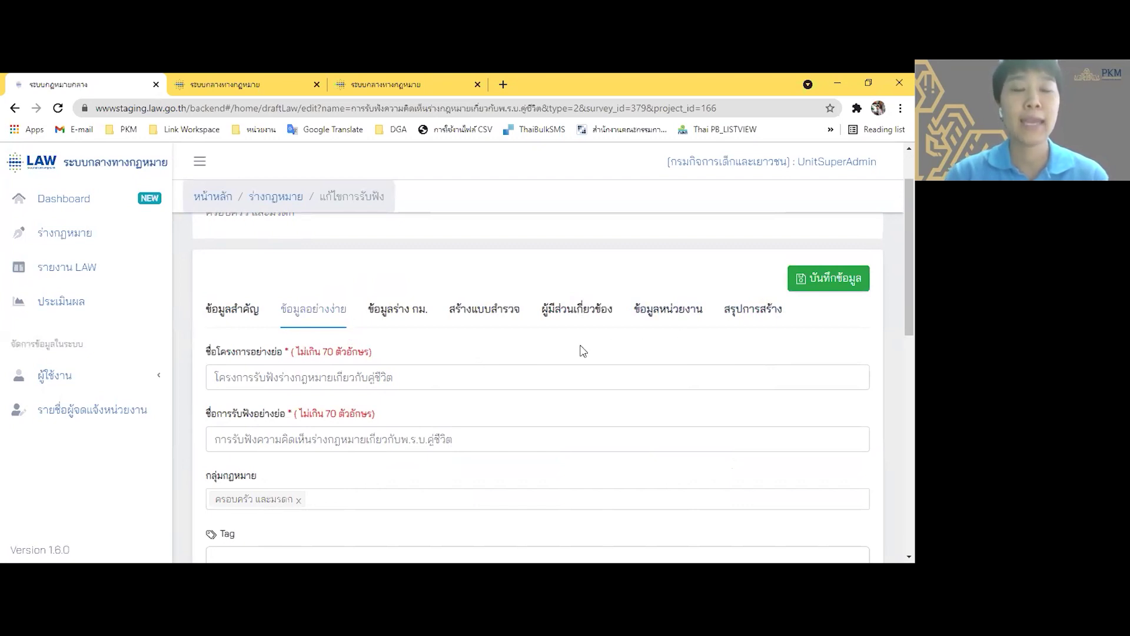
- Paste the ความเป็นมา and principles-description headings into their own editors
{"action": "left_click", "coordinate": [233, 321]}
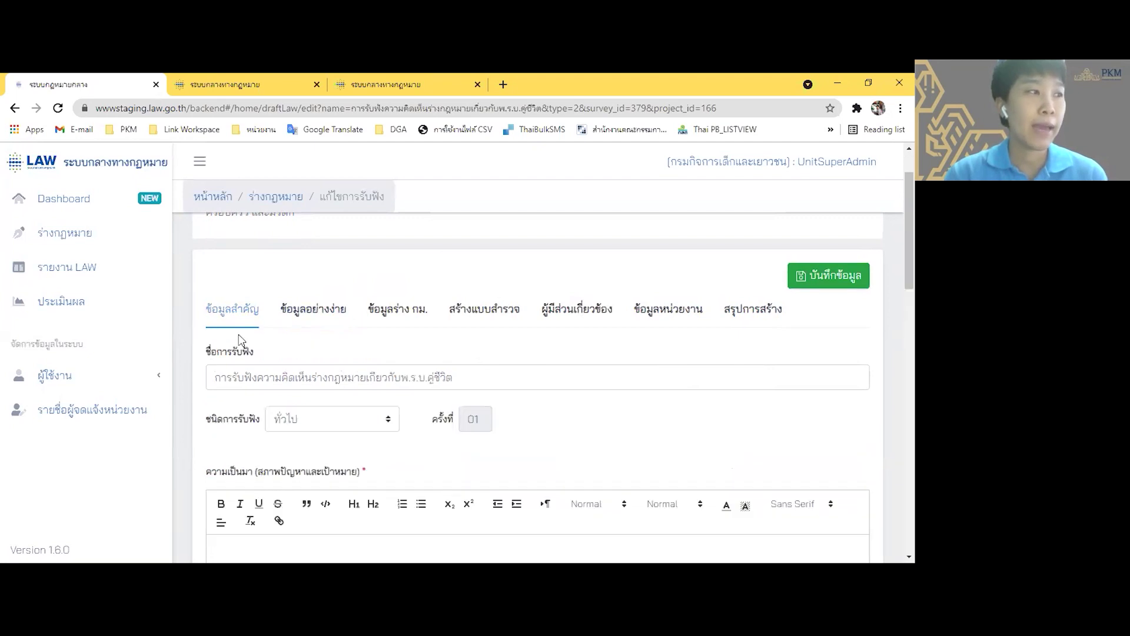
{"action": "scroll", "coordinate": [242, 341], "scroll_direction": "down", "scroll_amount": 1}
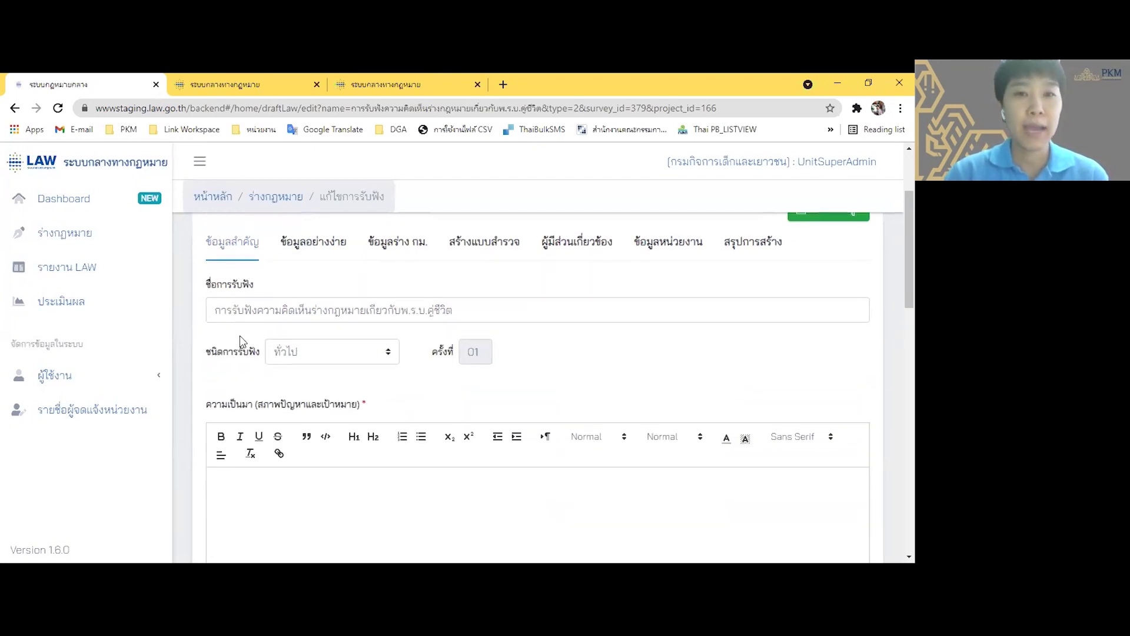
{"action": "scroll", "coordinate": [301, 362], "scroll_direction": "down", "scroll_amount": 1}
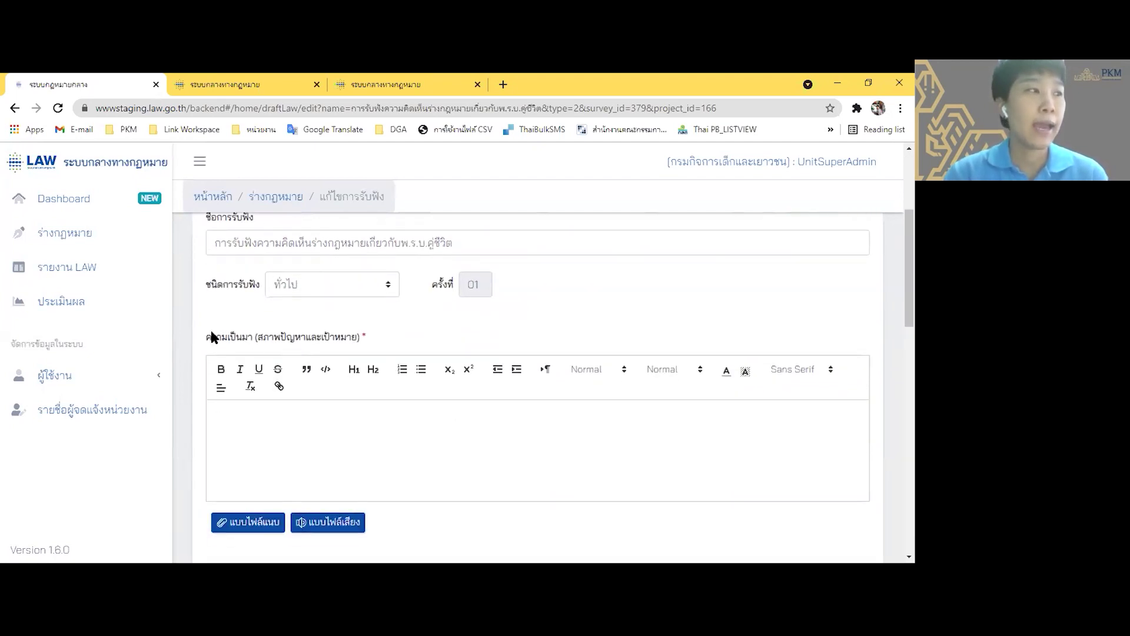
{"action": "left_click_drag", "start_coordinate": [206, 337], "coordinate": [257, 340]}
{"action": "key", "text": "ctrl+c"}
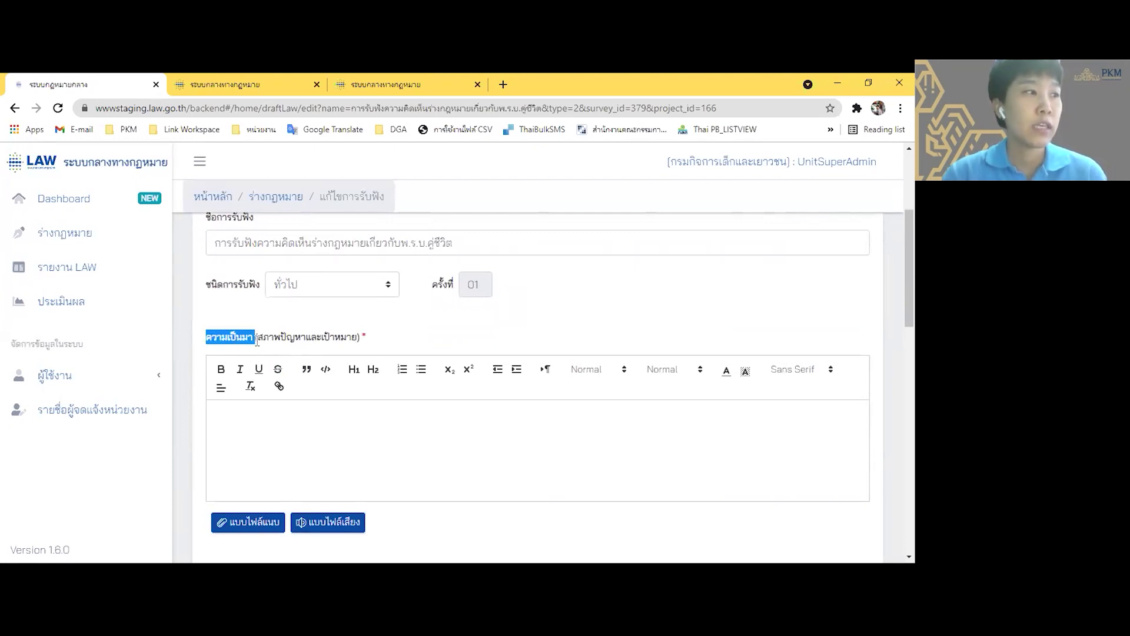
{"action": "left_click", "coordinate": [320, 450]}
{"action": "right_click", "coordinate": [321, 450]}
{"action": "left_click", "coordinate": [257, 439]}
{"action": "key", "text": "ctrl+v"}
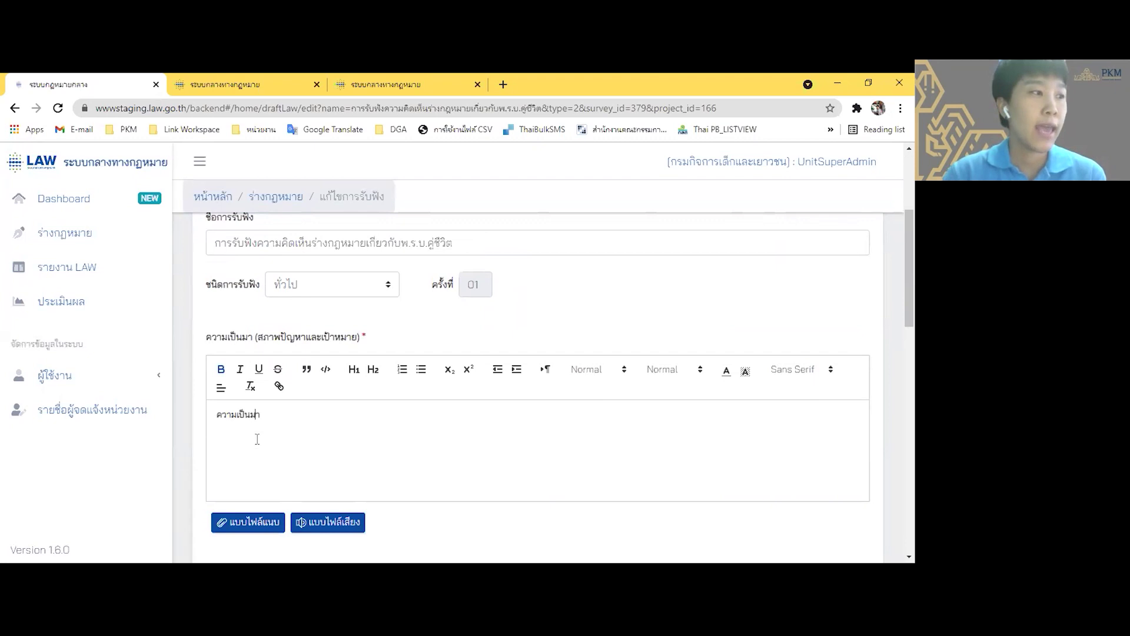
{"action": "scroll", "coordinate": [300, 309], "scroll_direction": "down", "scroll_amount": 5}
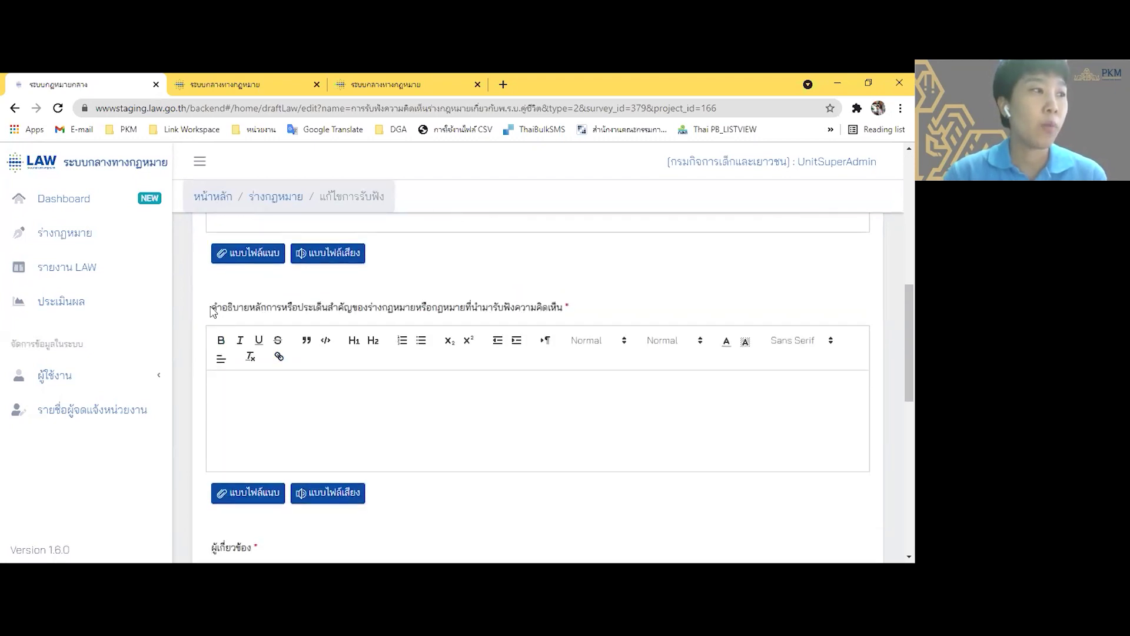
{"action": "left_click_drag", "start_coordinate": [212, 307], "coordinate": [564, 320]}
{"action": "key", "text": "ctrl+c"}
{"action": "left_click", "coordinate": [469, 384]}
{"action": "key", "text": "ctrl+v"}
- Paste the ผู้เกี่ยวข้อง and licensing-penalty justification headings into their own editors
{"action": "scroll", "coordinate": [376, 365], "scroll_direction": "down", "scroll_amount": 5}
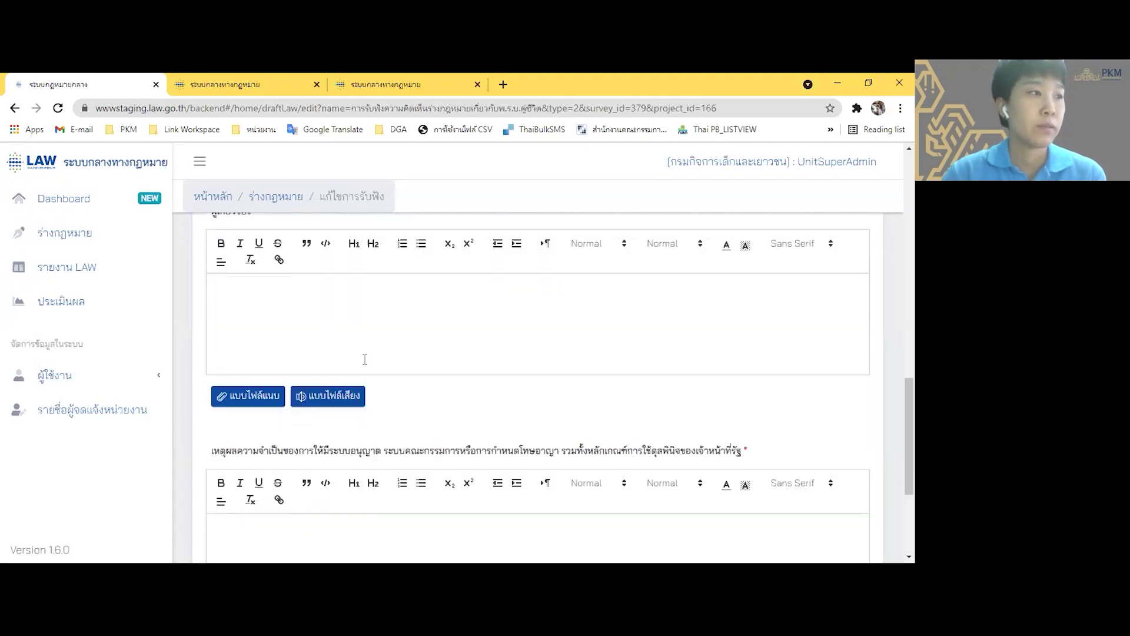
{"action": "scroll", "coordinate": [271, 295], "scroll_direction": "up", "scroll_amount": 1}
{"action": "left_click_drag", "start_coordinate": [211, 279], "coordinate": [254, 278]}
{"action": "key", "text": "ctrl+c"}
{"action": "left_click", "coordinate": [266, 372]}
{"action": "key", "text": "ctrl+v"}
{"action": "scroll", "coordinate": [268, 376], "scroll_direction": "down", "scroll_amount": 2}
{"action": "left_click_drag", "start_coordinate": [211, 383], "coordinate": [743, 387]}
{"action": "key", "text": "ctrl+c"}
{"action": "left_click", "coordinate": [659, 460]}
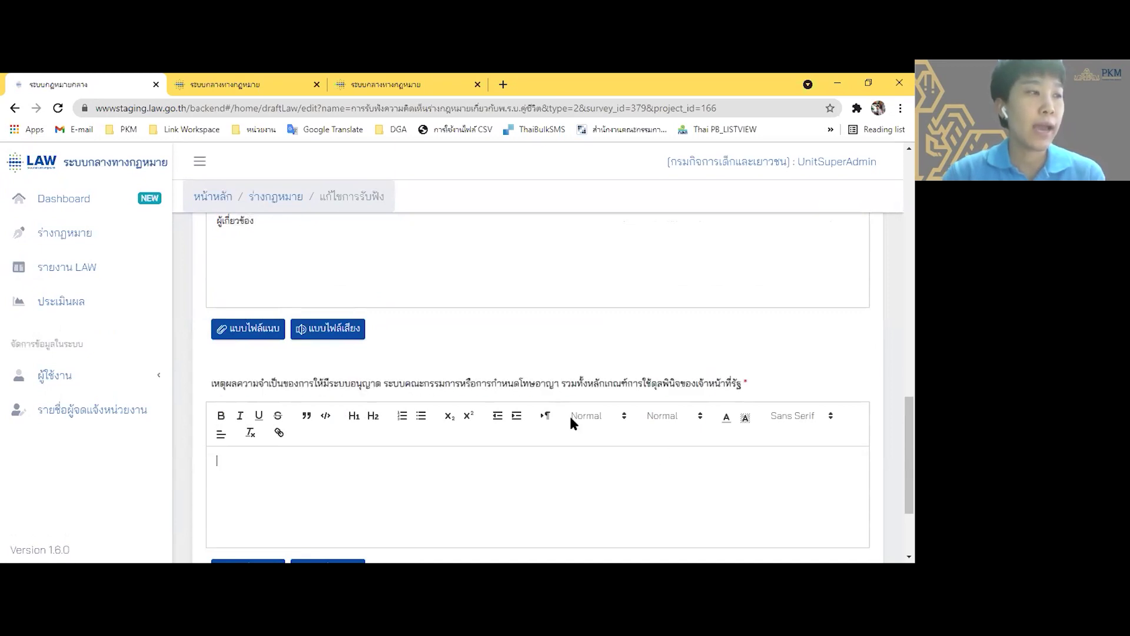
{"action": "key", "text": "ctrl+v"}
{"action": "scroll", "coordinate": [583, 447], "scroll_direction": "down", "scroll_amount": 1}
{"action": "scroll", "coordinate": [583, 447], "scroll_direction": "down", "scroll_amount": 1}
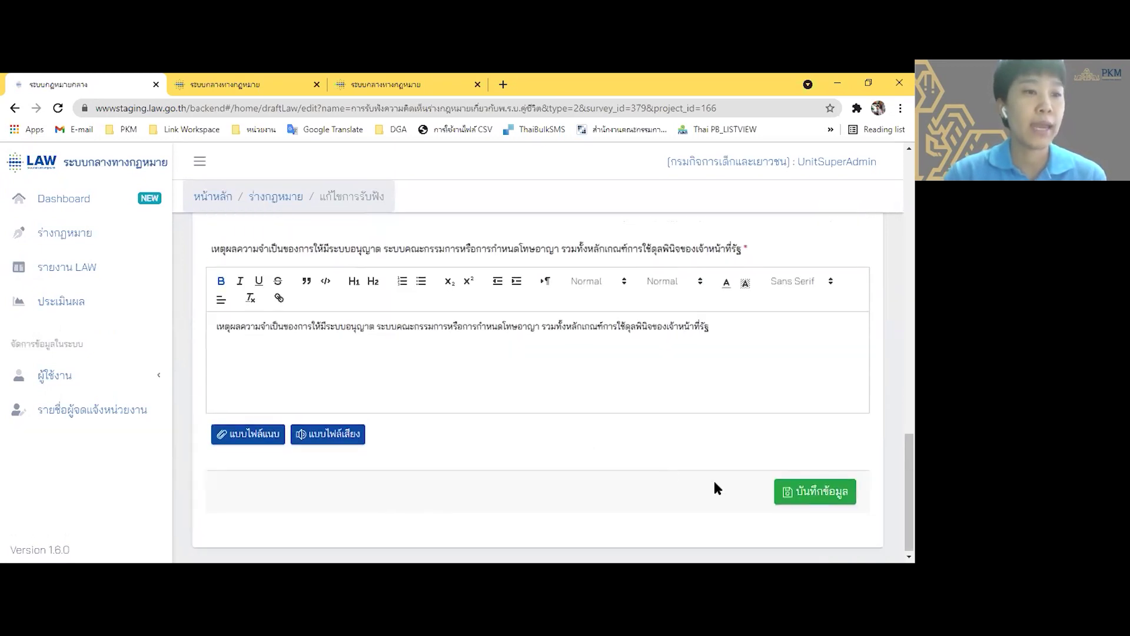
- Save the key-information entries and flip between the form's sections
{"action": "left_click", "coordinate": [814, 498]}
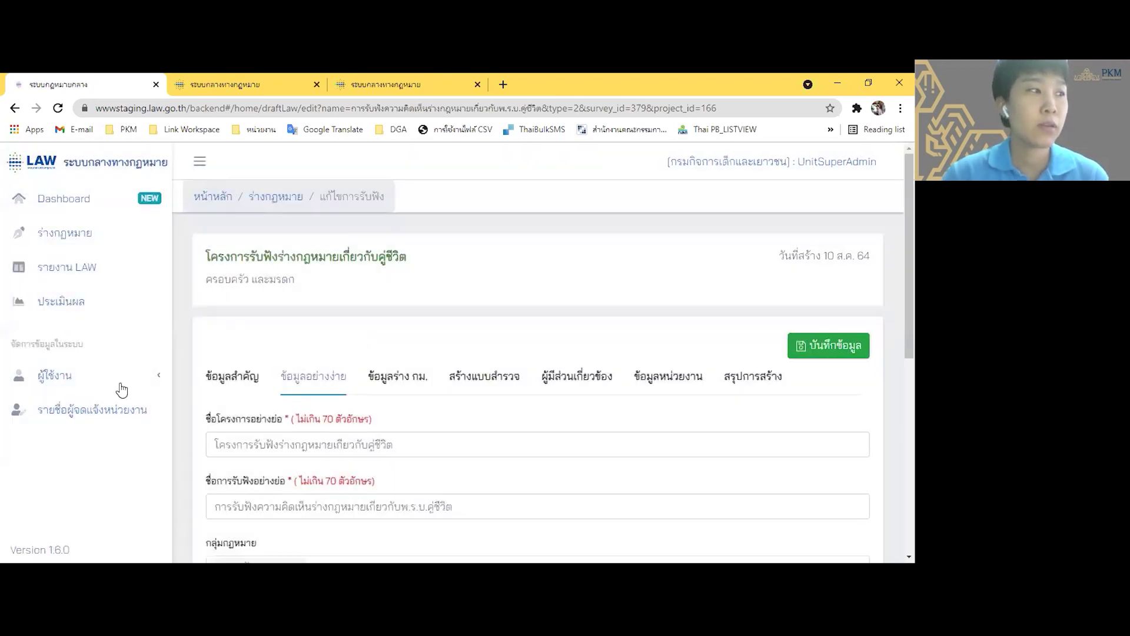
{"action": "left_click", "coordinate": [247, 379]}
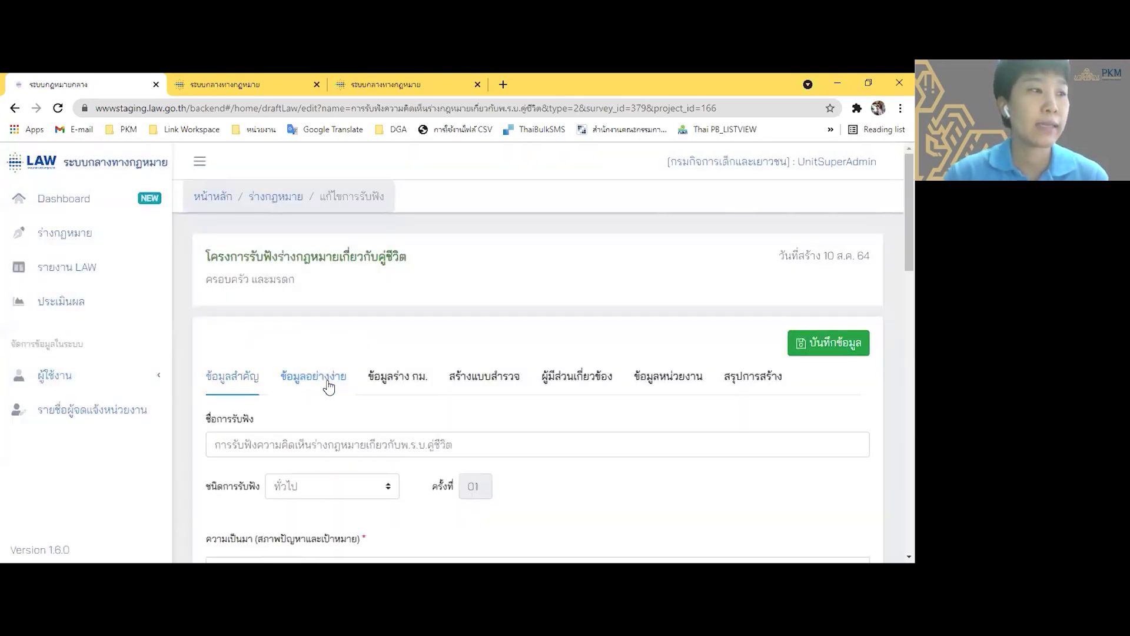
{"action": "left_click", "coordinate": [328, 384]}
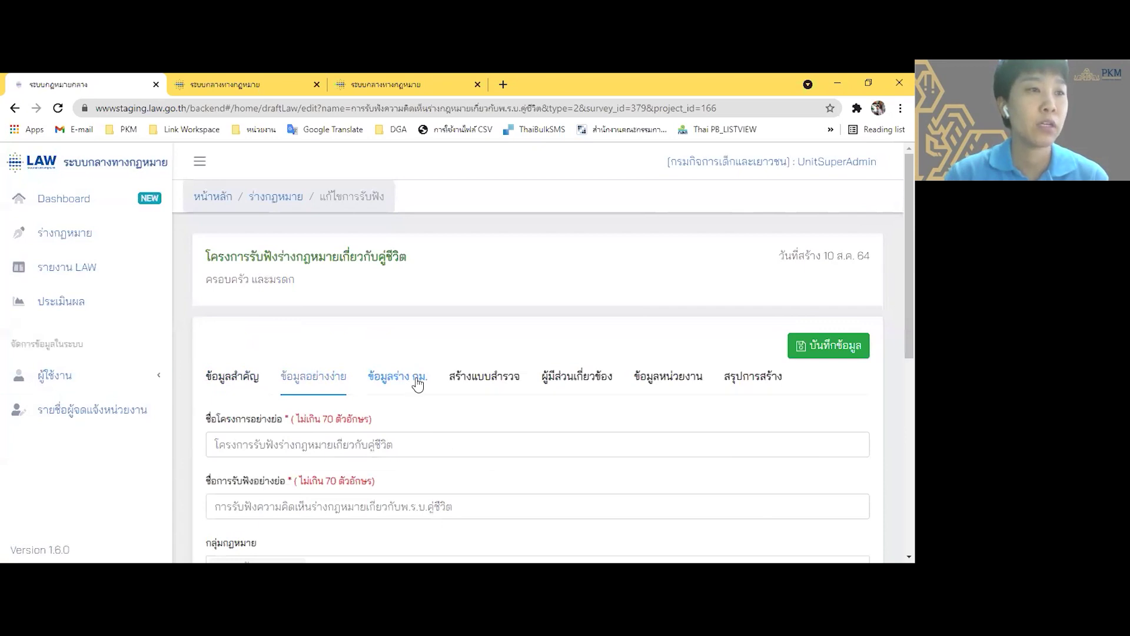
{"action": "left_click", "coordinate": [417, 384]}
{"action": "left_click", "coordinate": [254, 372]}
- Review the filled key-information fields, then open the ข้อมูลร่าง กม. section
{"action": "scroll", "coordinate": [293, 371], "scroll_direction": "down", "scroll_amount": 1}
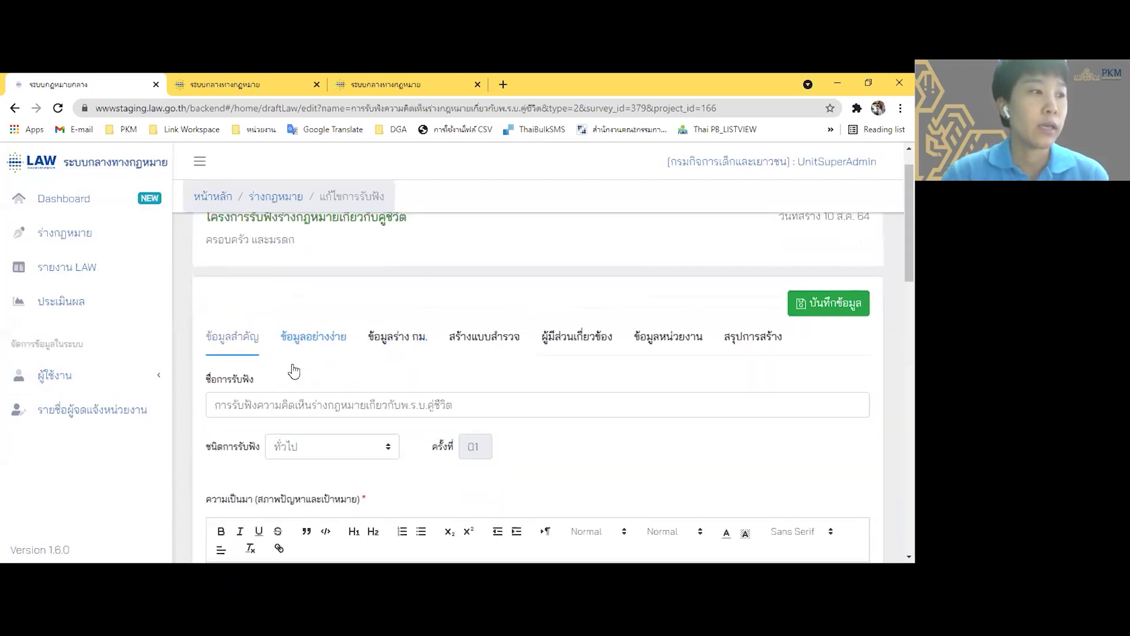
{"action": "scroll", "coordinate": [391, 411], "scroll_direction": "down", "scroll_amount": 6}
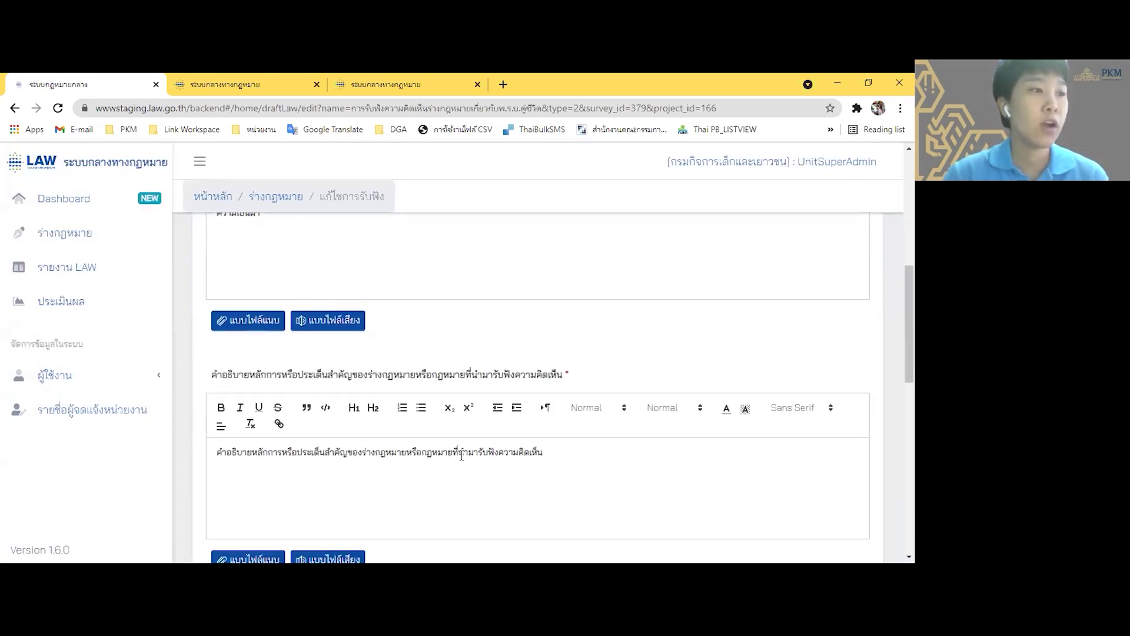
{"action": "scroll", "coordinate": [436, 465], "scroll_direction": "down", "scroll_amount": 6}
{"action": "scroll", "coordinate": [400, 471], "scroll_direction": "down", "scroll_amount": 2}
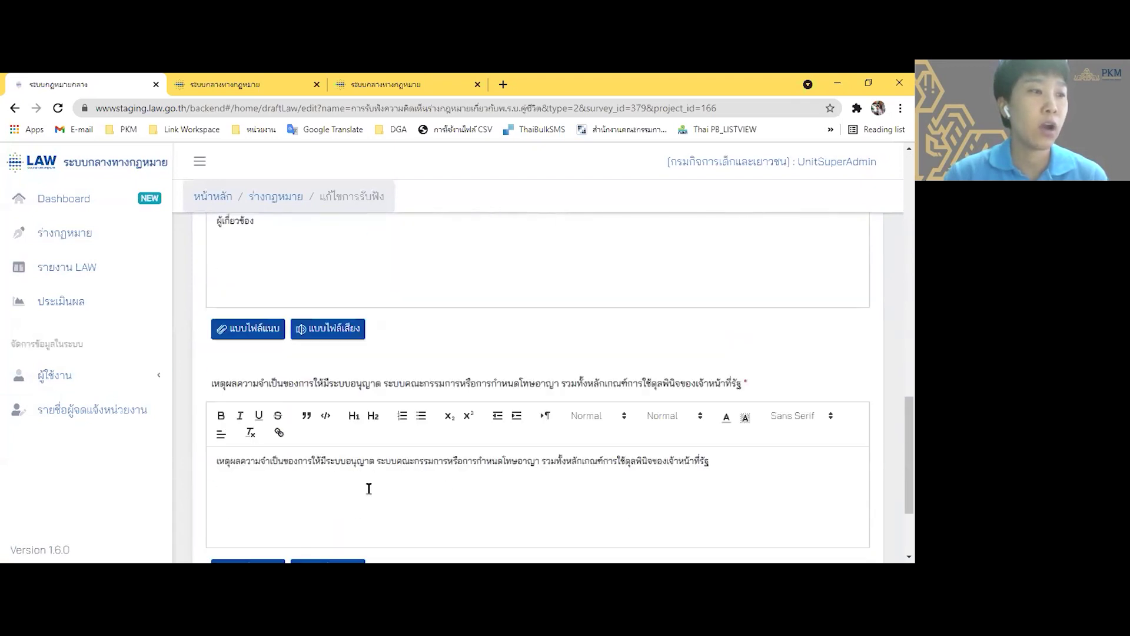
{"action": "scroll", "coordinate": [412, 471], "scroll_direction": "down", "scroll_amount": 2}
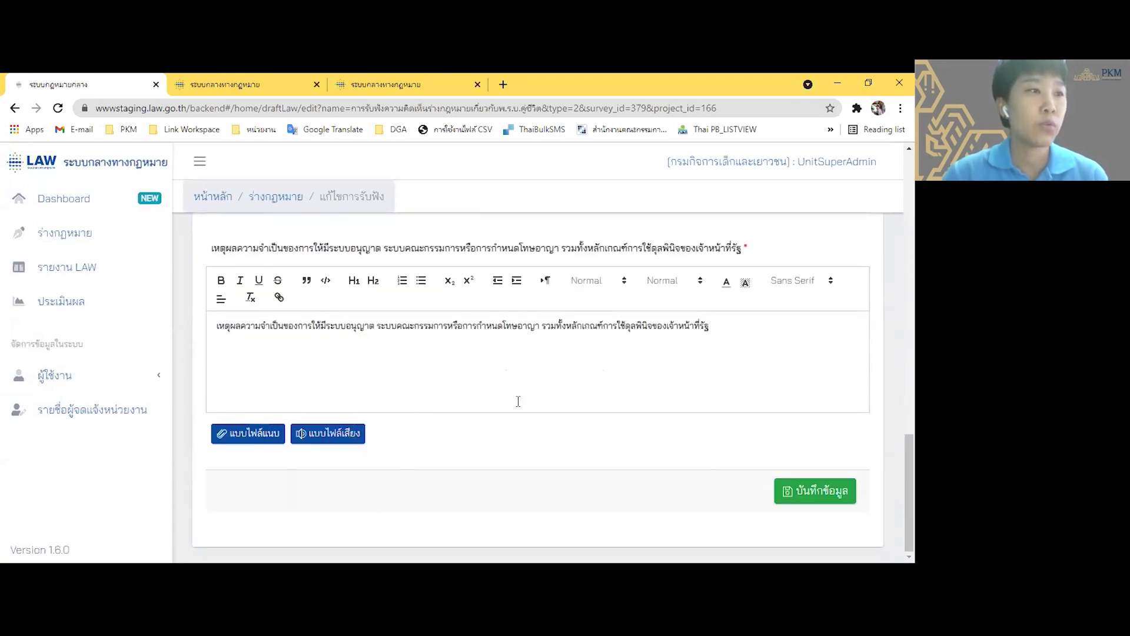
{"action": "scroll", "coordinate": [518, 401], "scroll_direction": "up", "scroll_amount": 5}
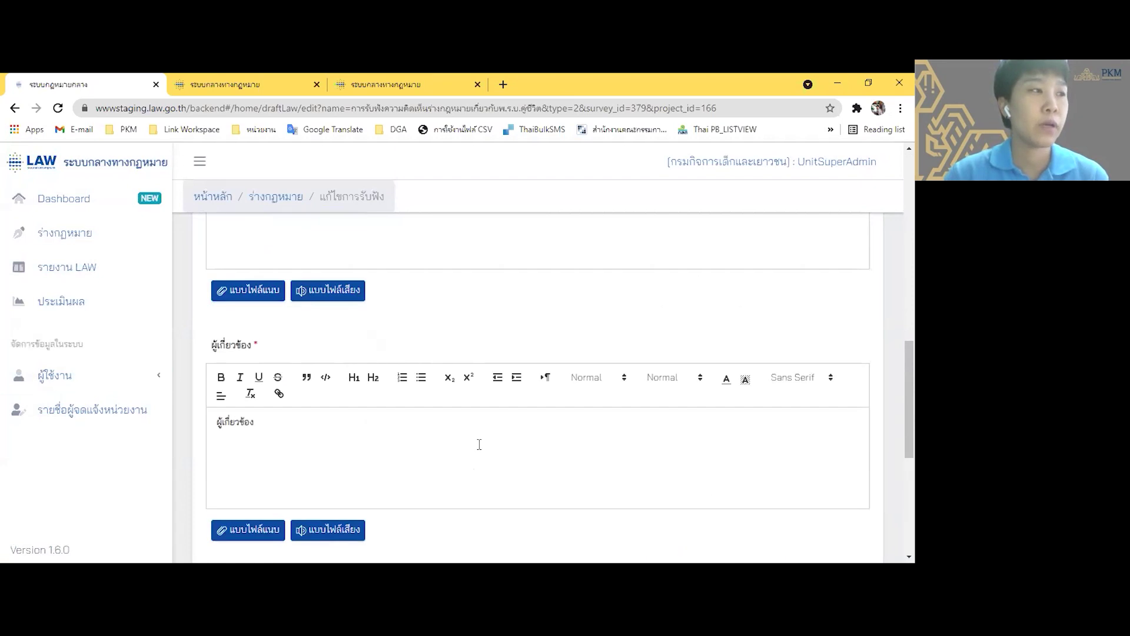
{"action": "scroll", "coordinate": [480, 444], "scroll_direction": "up", "scroll_amount": 5}
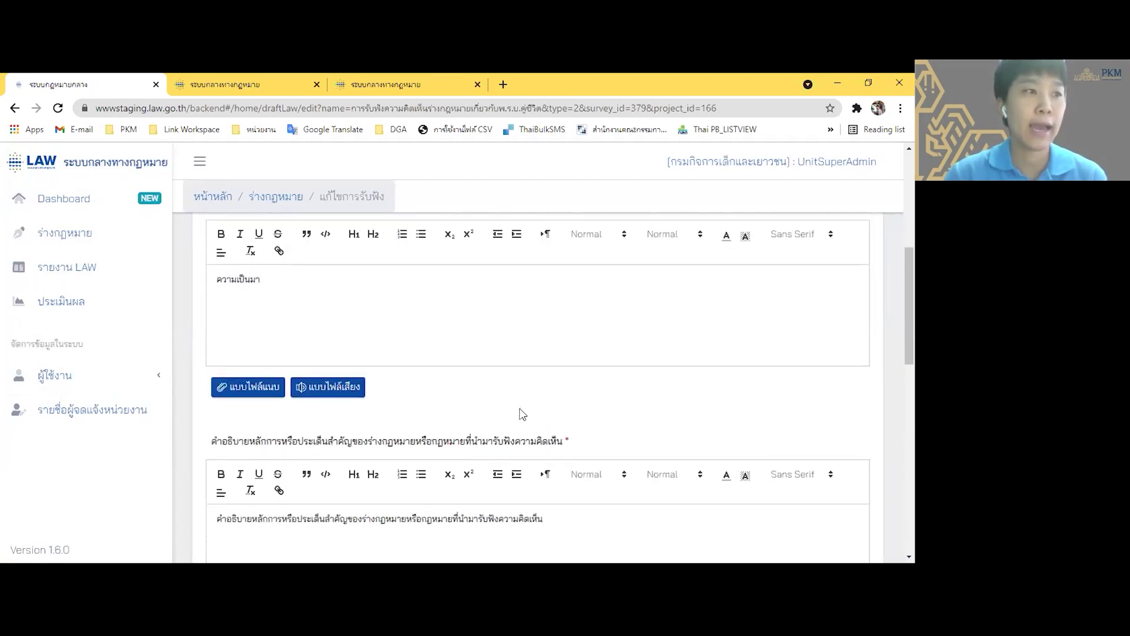
{"action": "scroll", "coordinate": [519, 414], "scroll_direction": "up", "scroll_amount": 4}
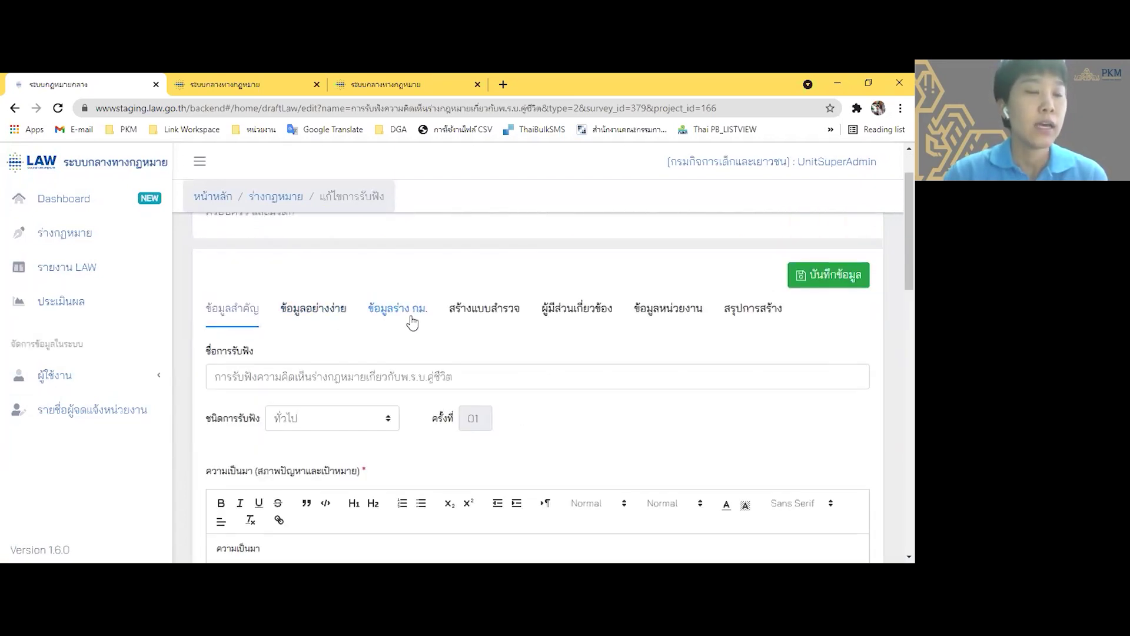
{"action": "left_click", "coordinate": [412, 322]}
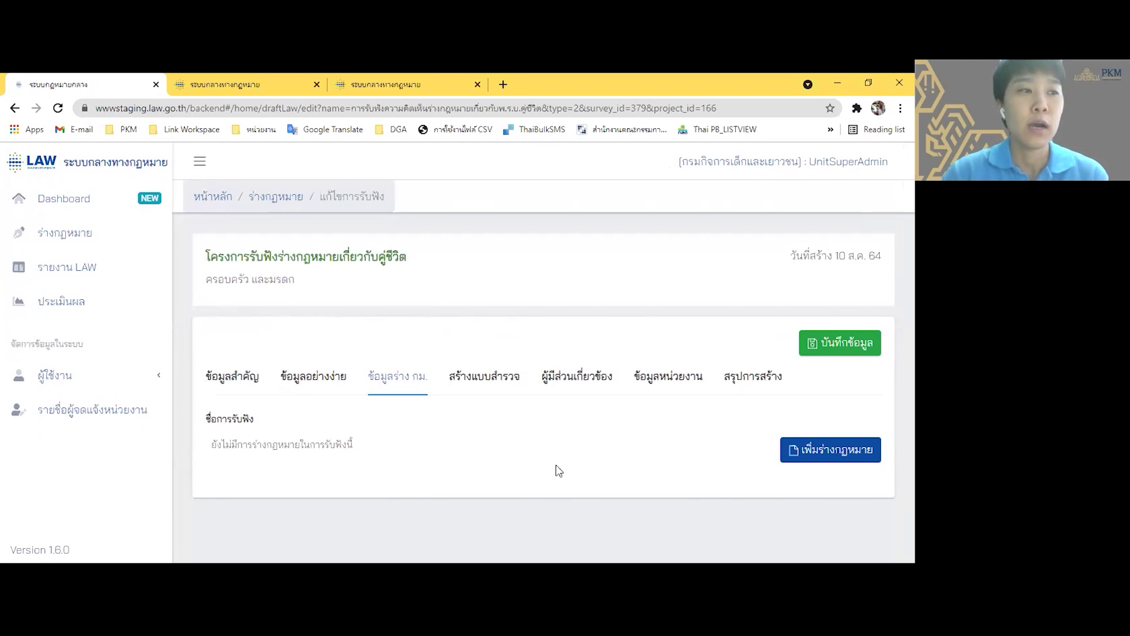
- Add a new draft law named 'ร่างกฎหมาย' and save it
{"action": "left_click", "coordinate": [824, 451]}
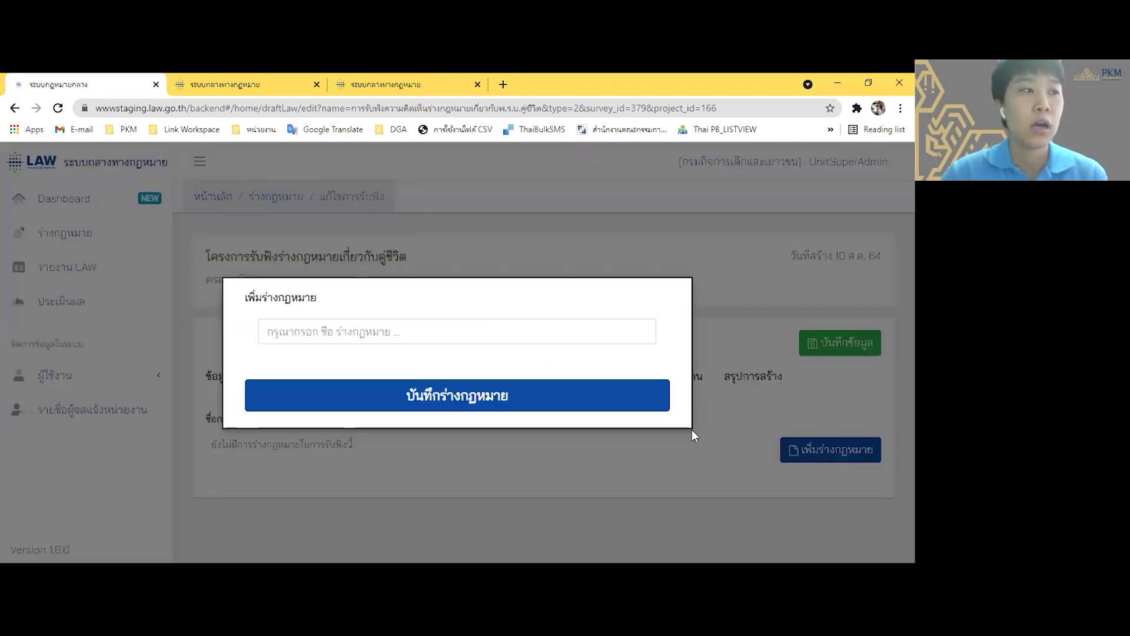
{"action": "left_click", "coordinate": [515, 333]}
{"action": "type", "text": "ร่างกฎหมาย"}
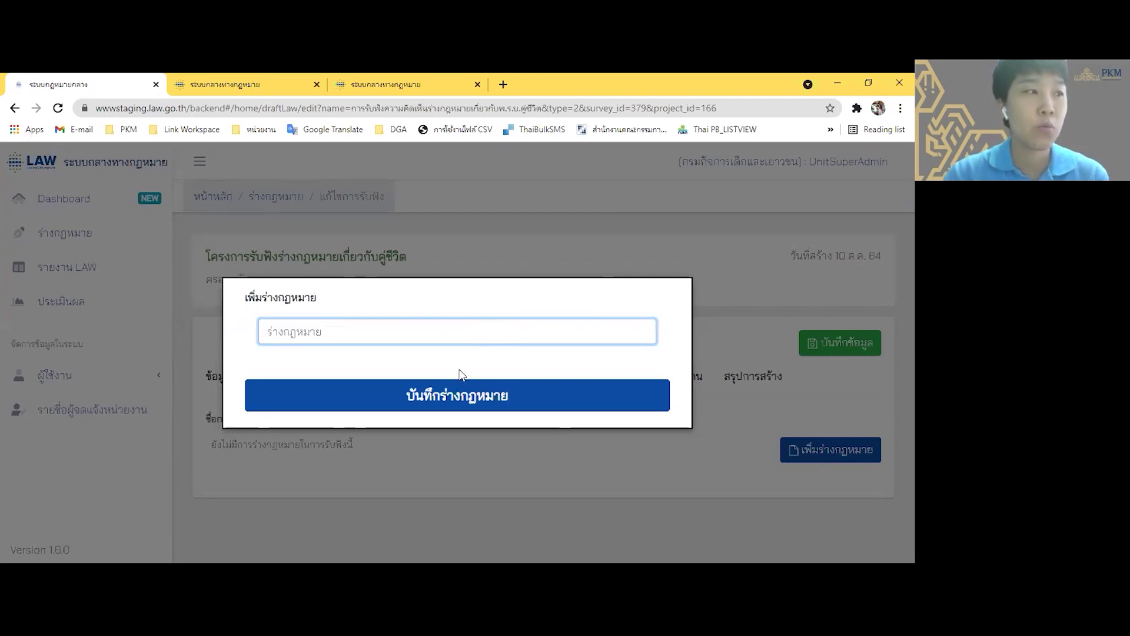
{"action": "left_click", "coordinate": [466, 409]}
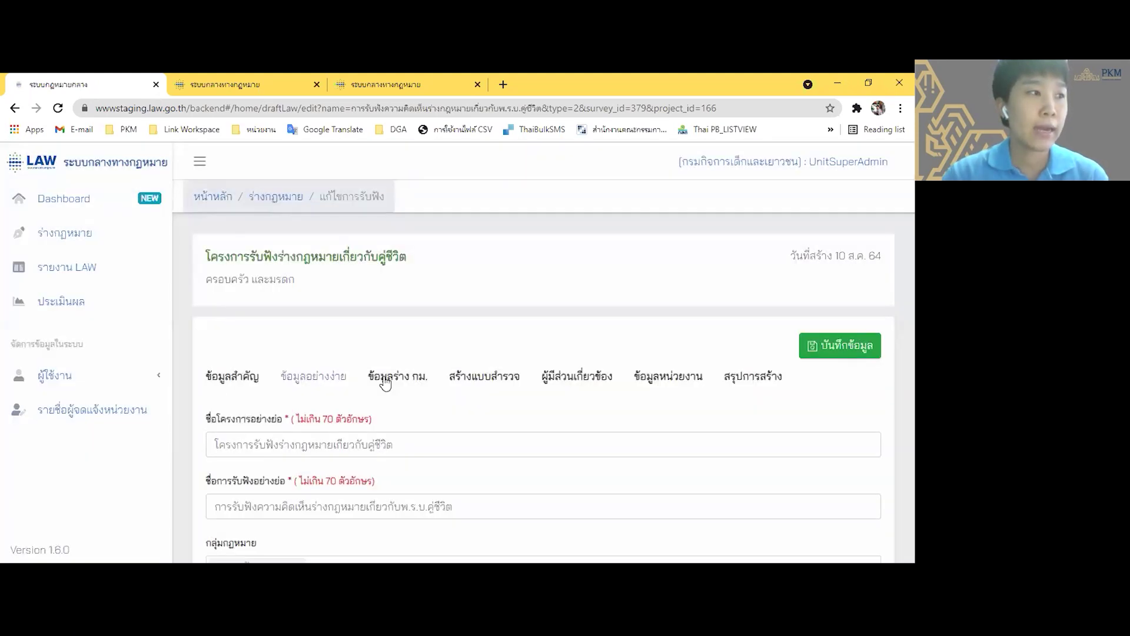
- Enter 'เนื้อหาร่างกฎหมาย' as the draft-law content and save the details
{"action": "left_click", "coordinate": [385, 377]}
{"action": "scroll", "coordinate": [431, 374], "scroll_direction": "down", "scroll_amount": 2}
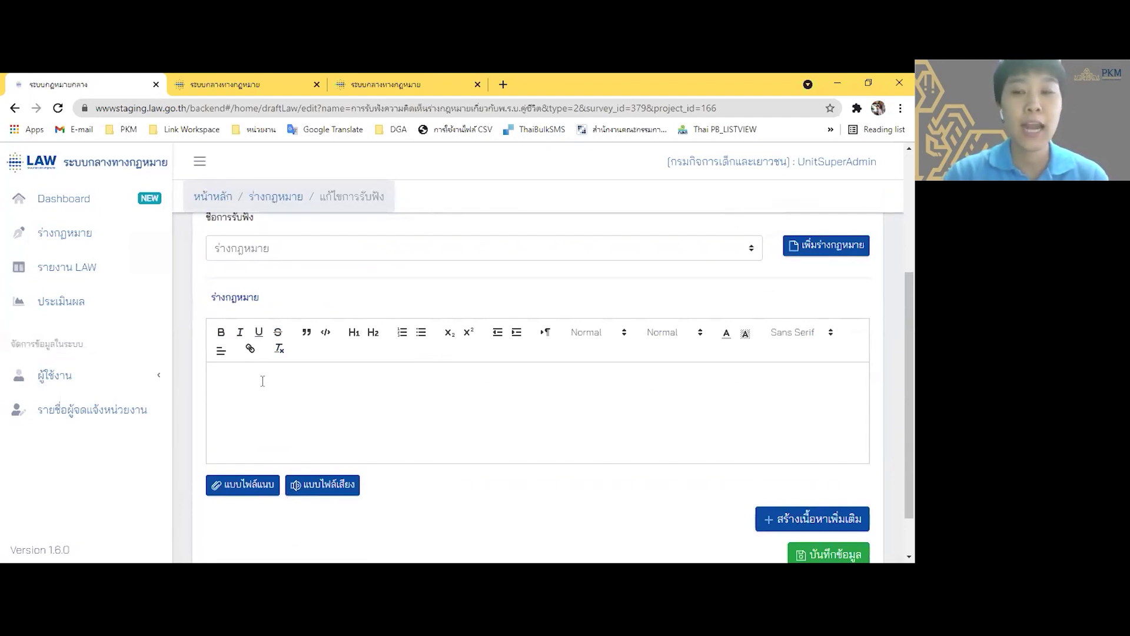
{"action": "type", "text": "เนื้อหาร่างกฎหมาย"}
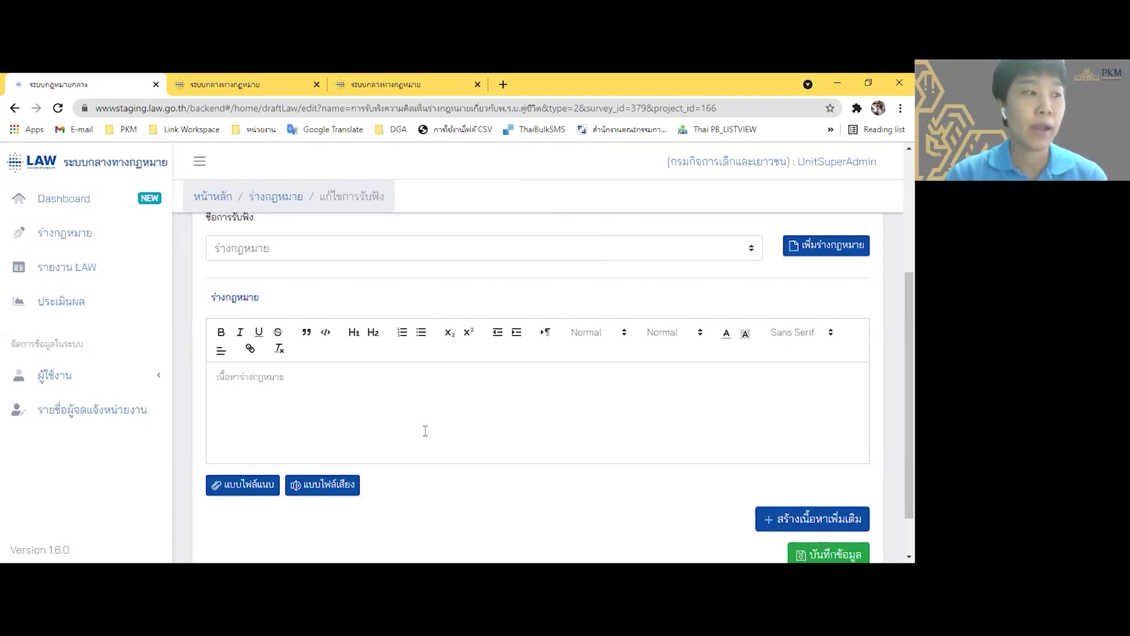
{"action": "scroll", "coordinate": [425, 431], "scroll_direction": "down", "scroll_amount": 1}
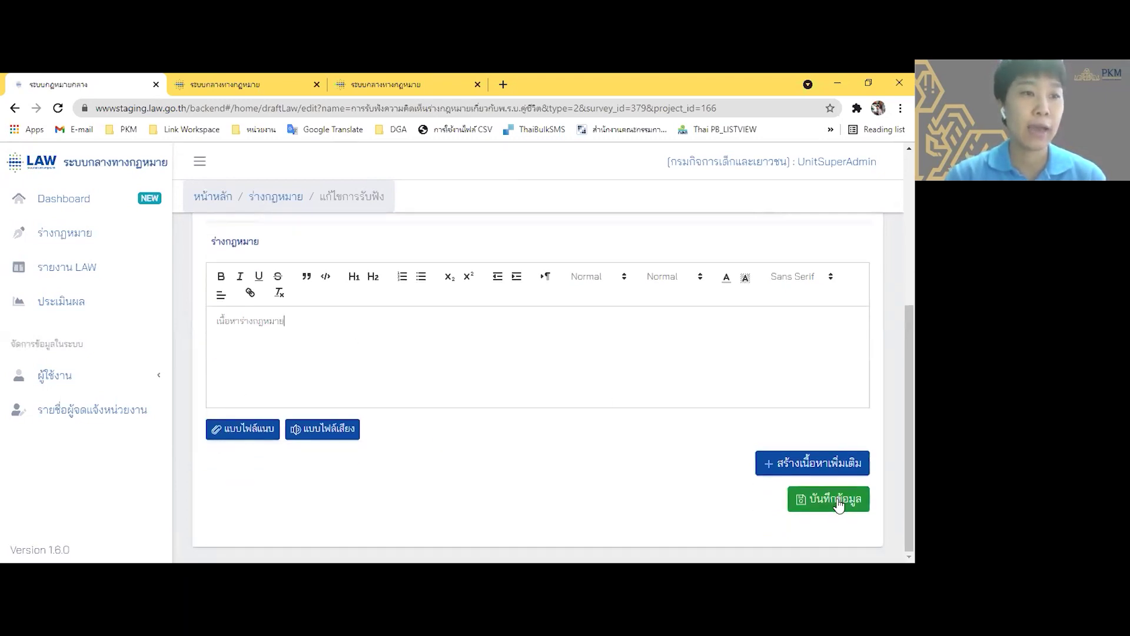
{"action": "scroll", "coordinate": [622, 441], "scroll_direction": "up", "scroll_amount": 2}
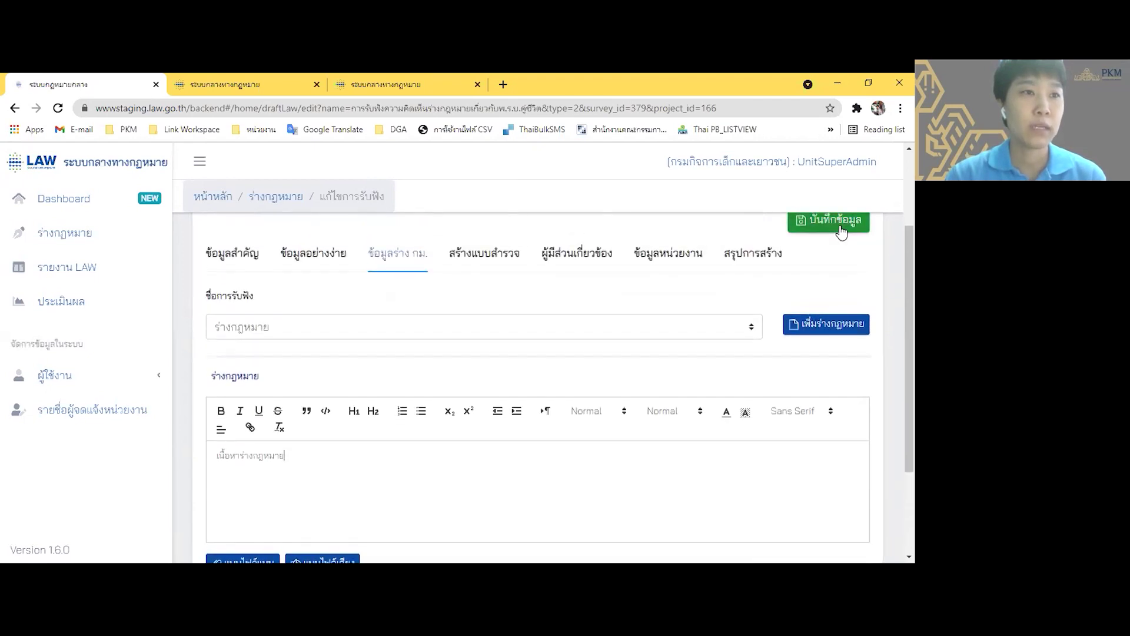
{"action": "left_click", "coordinate": [836, 227]}
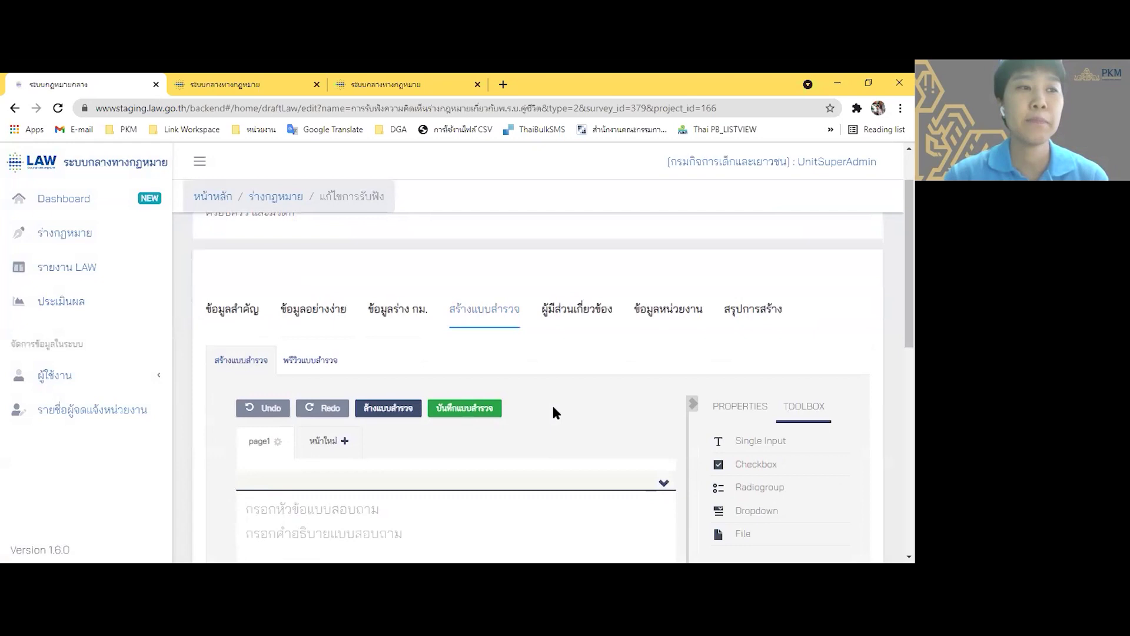
{"action": "scroll", "coordinate": [553, 407], "scroll_direction": "down", "scroll_amount": 1}
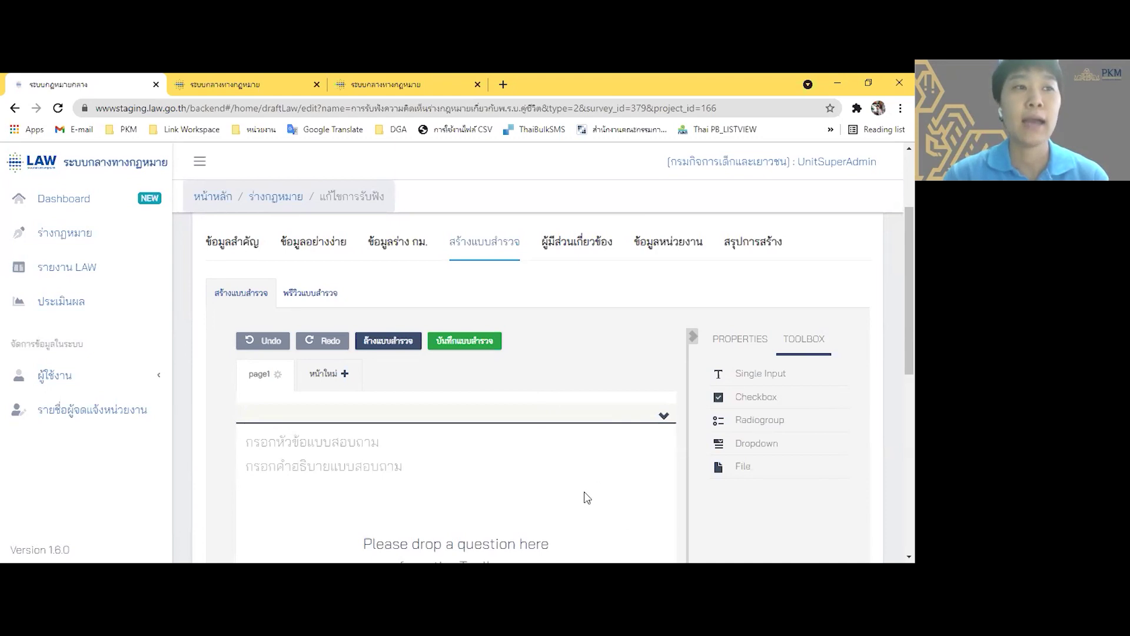
{"action": "scroll", "coordinate": [589, 499], "scroll_direction": "down", "scroll_amount": 1}
{"action": "scroll", "coordinate": [590, 500], "scroll_direction": "up", "scroll_amount": 1}
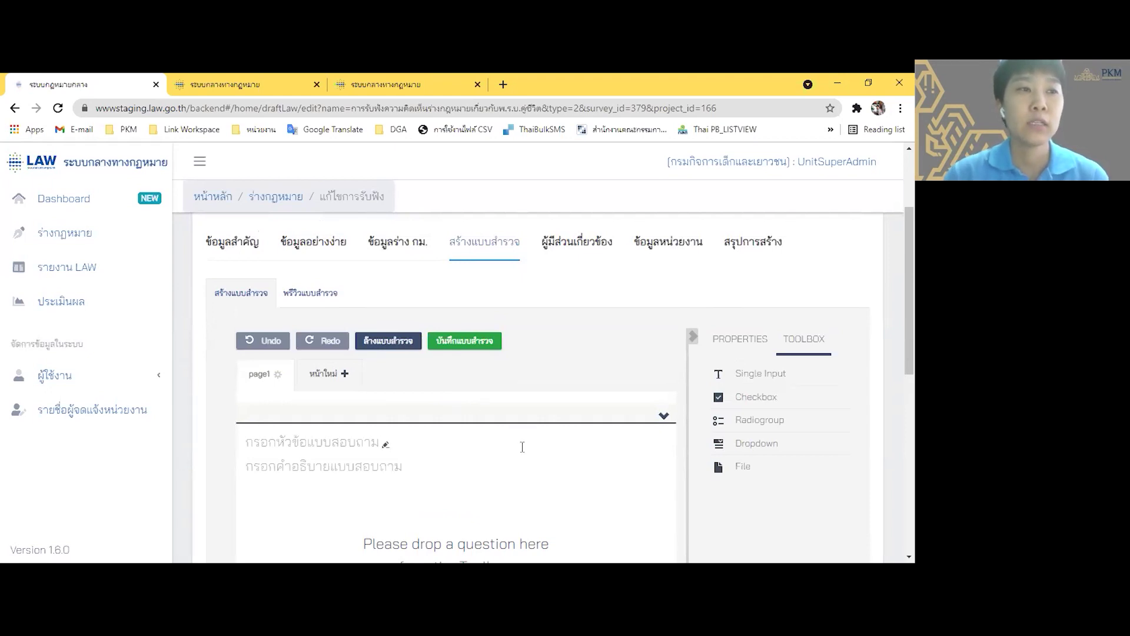
{"action": "scroll", "coordinate": [522, 447], "scroll_direction": "down", "scroll_amount": 1}
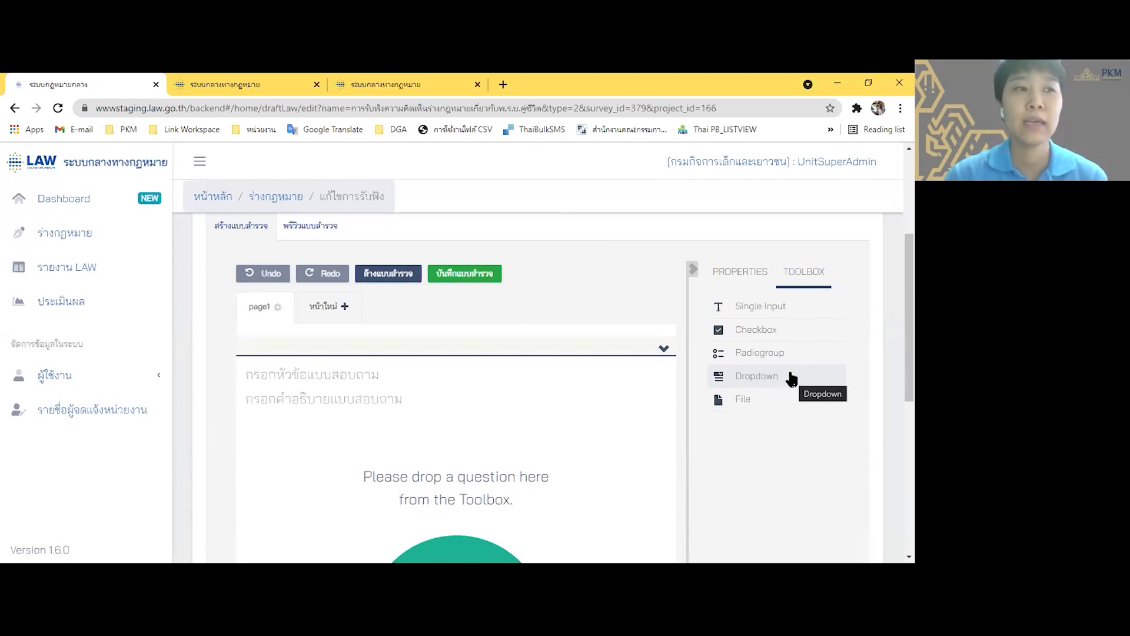
{"action": "left_click_drag", "start_coordinate": [769, 378], "coordinate": [690, 412]}
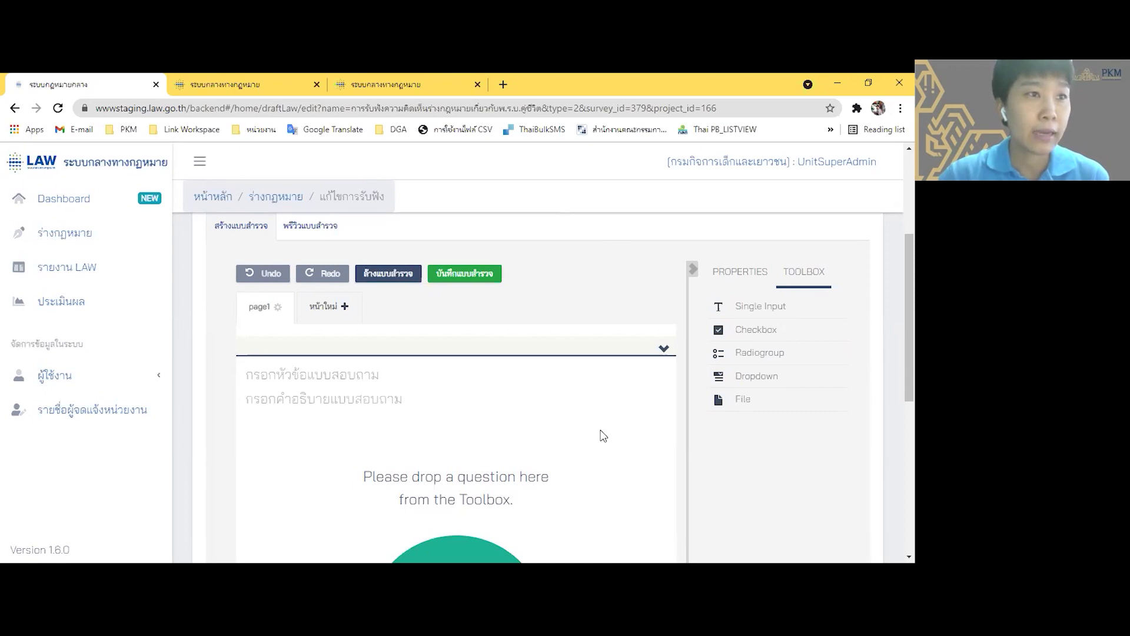
{"action": "scroll", "coordinate": [604, 434], "scroll_direction": "down", "scroll_amount": 1}
{"action": "scroll", "coordinate": [603, 435], "scroll_direction": "up", "scroll_amount": 1}
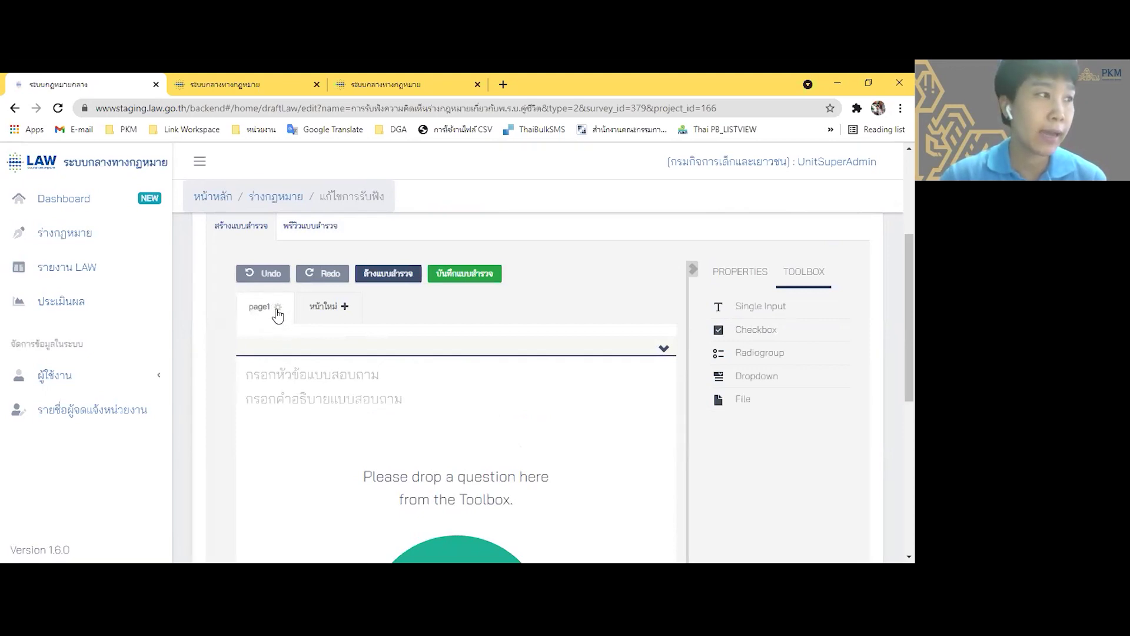
- Rename survey page 'page1' to 'แบบสอบถามการรับฟัง' in its page settings
{"action": "mouse_move", "coordinate": [280, 310]}
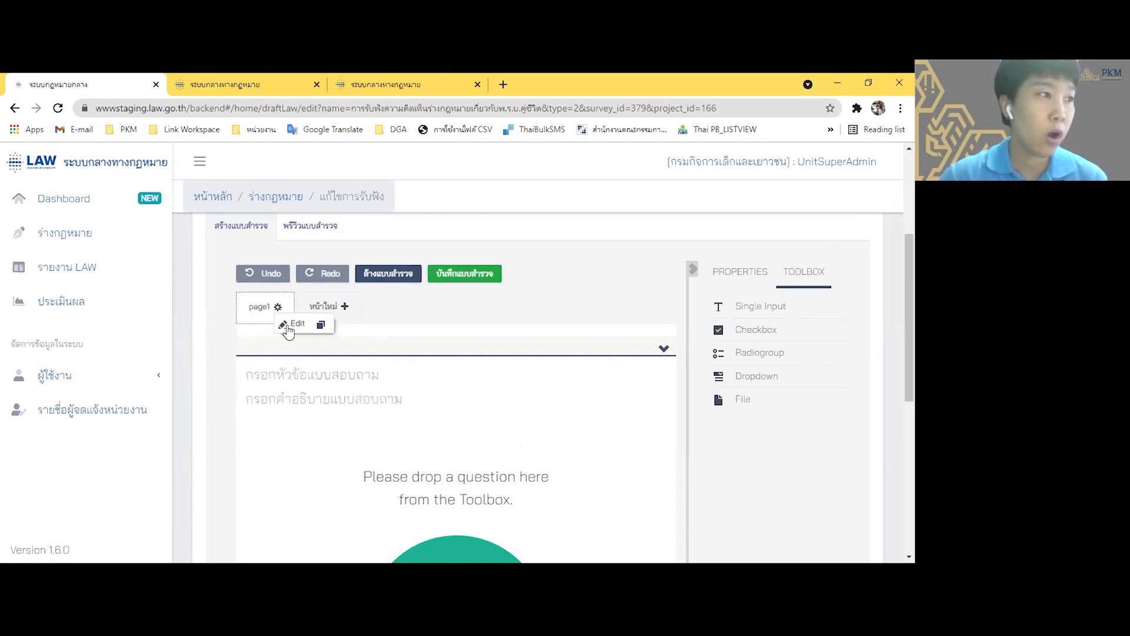
{"action": "left_click", "coordinate": [289, 329]}
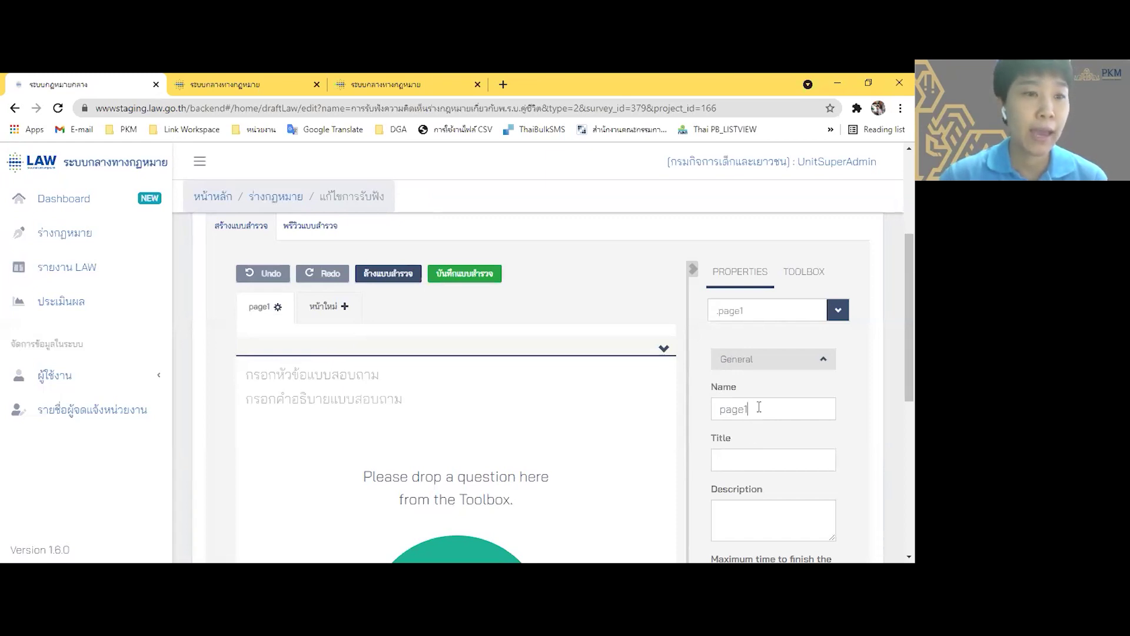
{"action": "left_click_drag", "start_coordinate": [760, 407], "coordinate": [719, 409]}
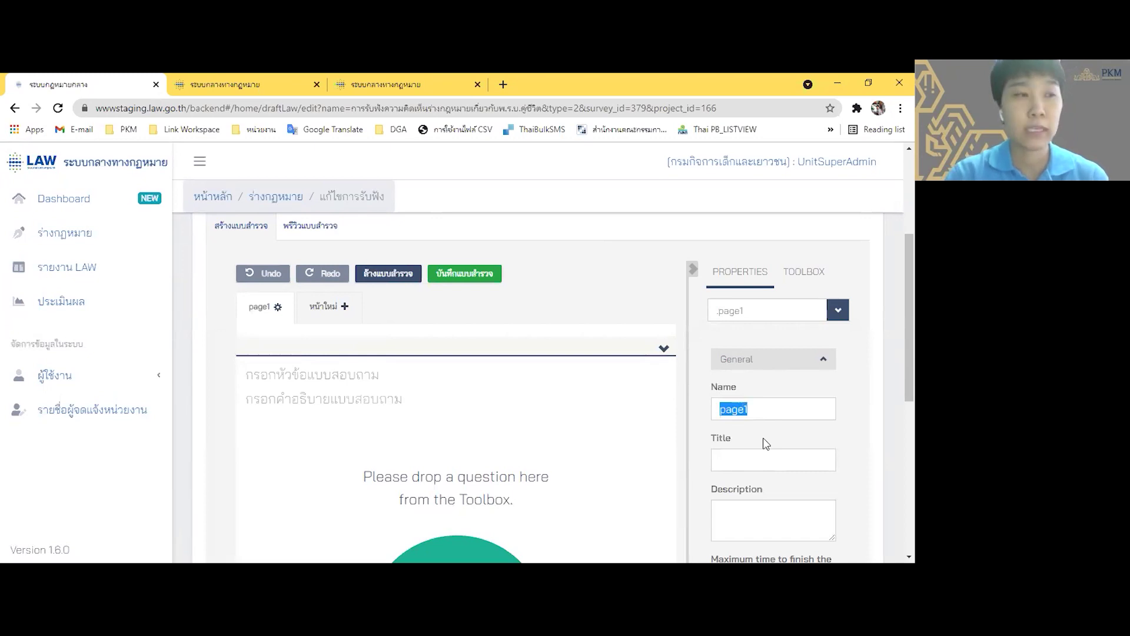
{"action": "type", "text": "แบบสอบการ"}
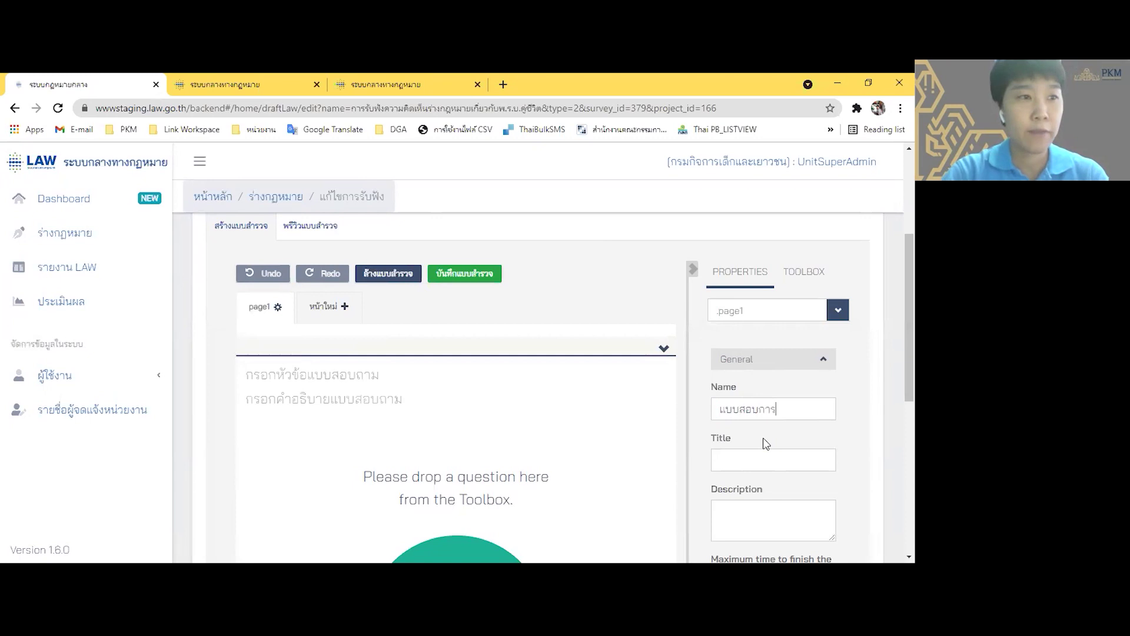
{"action": "type", "text": "รับฟัง"}
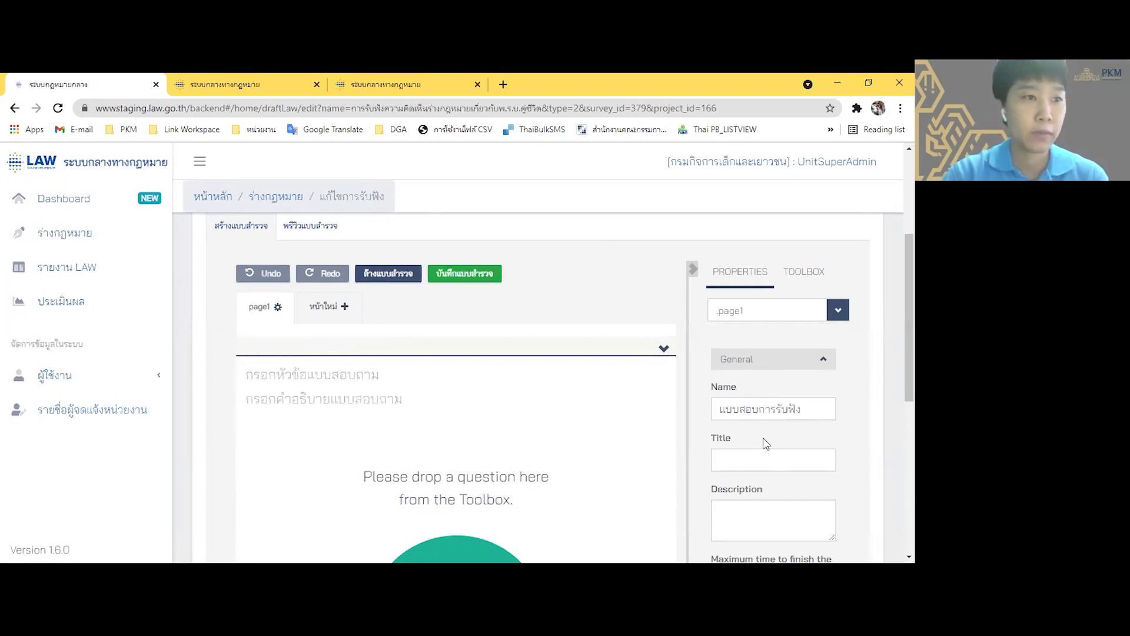
{"action": "type", "text": "ถาม"}
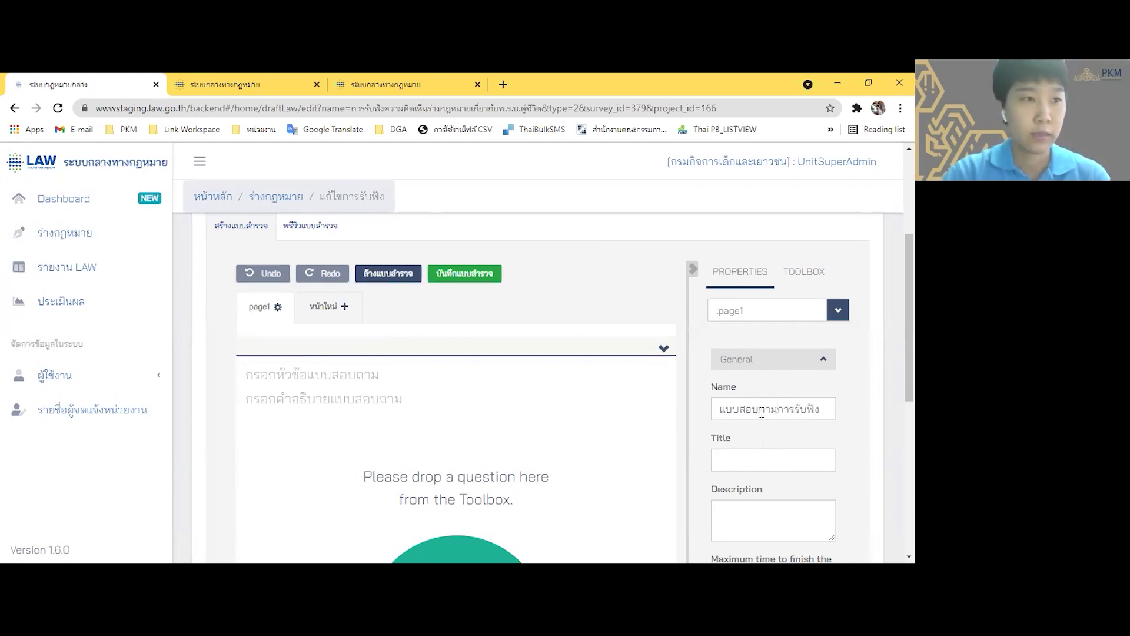
{"action": "left_click", "coordinate": [707, 428]}
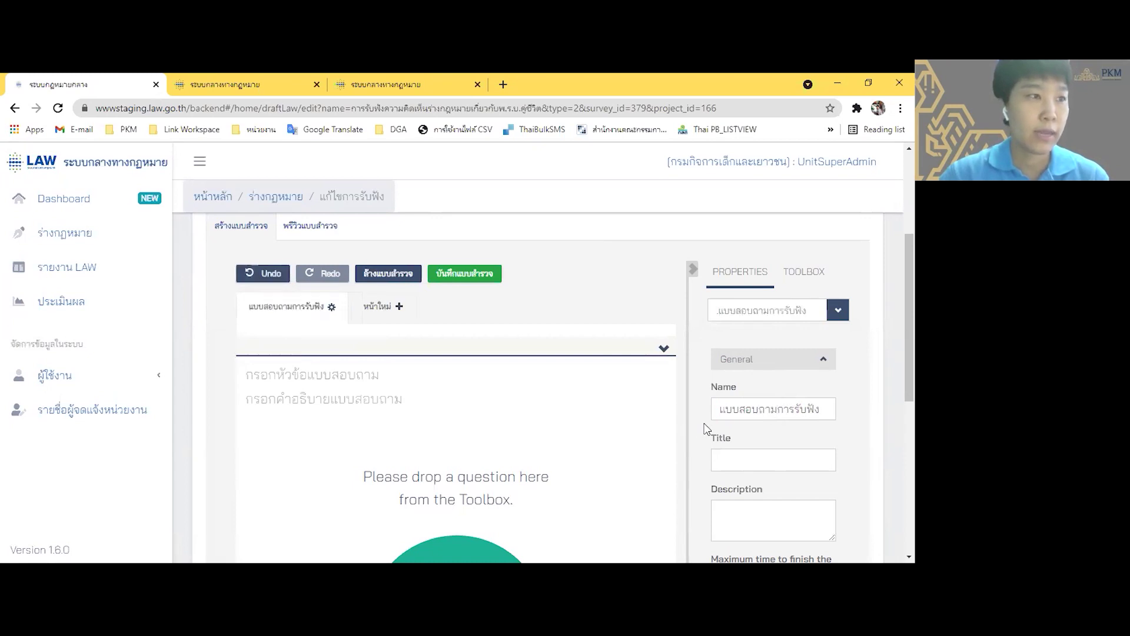
{"action": "mouse_move", "coordinate": [285, 319]}
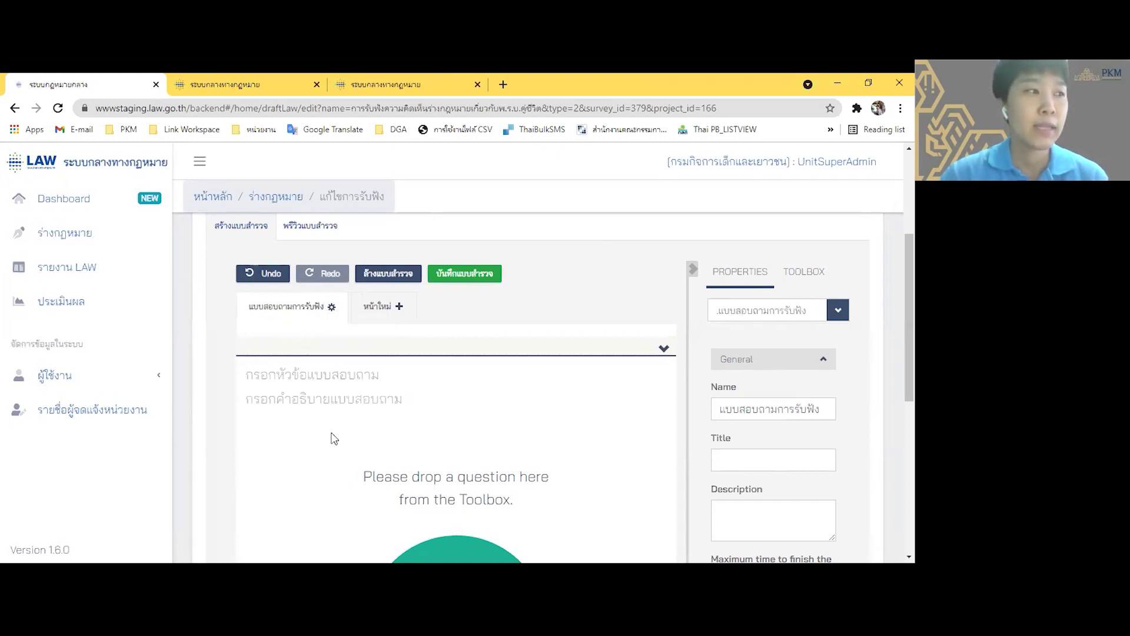
{"action": "scroll", "coordinate": [331, 436], "scroll_direction": "down", "scroll_amount": 2}
{"action": "scroll", "coordinate": [312, 400], "scroll_direction": "up", "scroll_amount": 1}
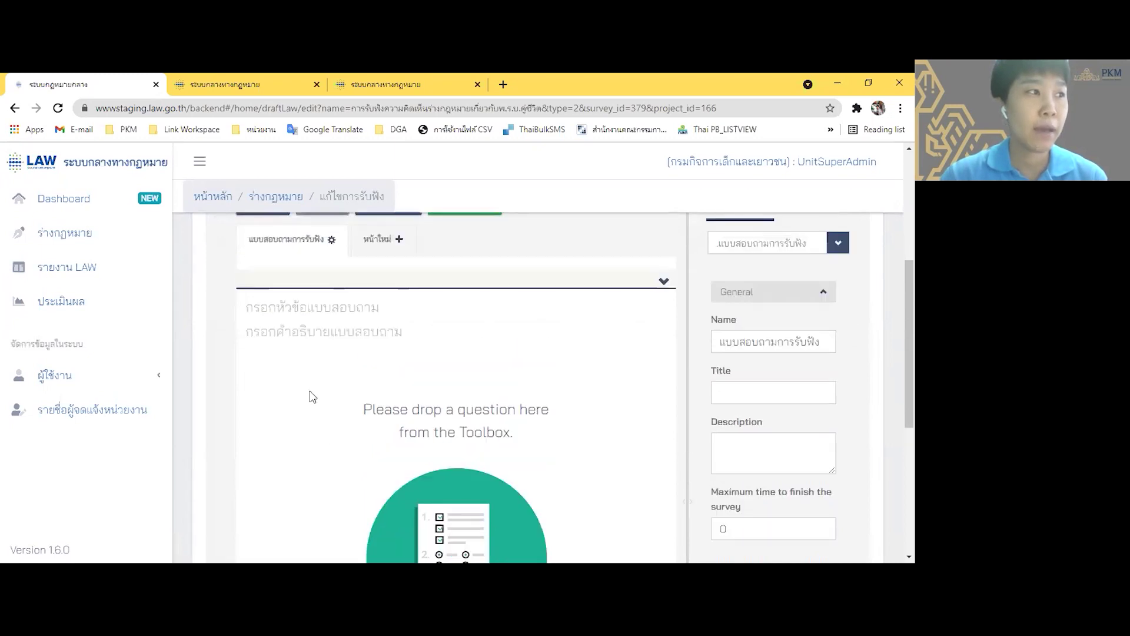
- Enter 'การรับฟังเกี่ยวกับร่างกฎหมาย' as the questionnaire title and confirm it
{"action": "left_click", "coordinate": [322, 310]}
{"action": "type", "text": "การรับฟังเกี่ยวกับร่างกฎหมาย"}
{"action": "left_click", "coordinate": [215, 331]}
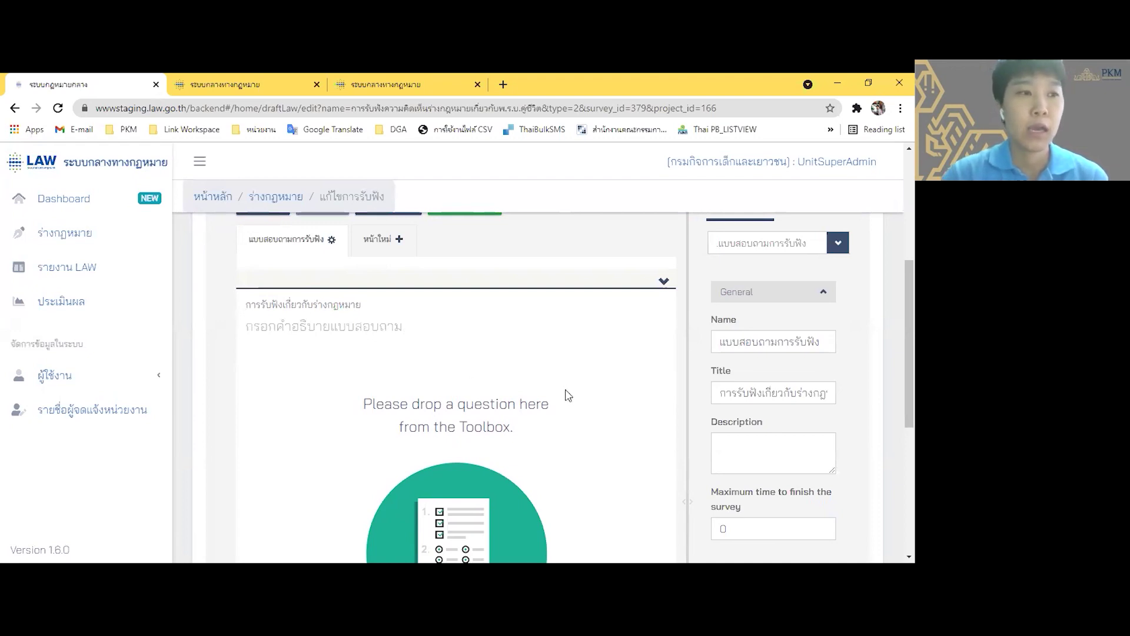
{"action": "scroll", "coordinate": [567, 395], "scroll_direction": "up", "scroll_amount": 2}
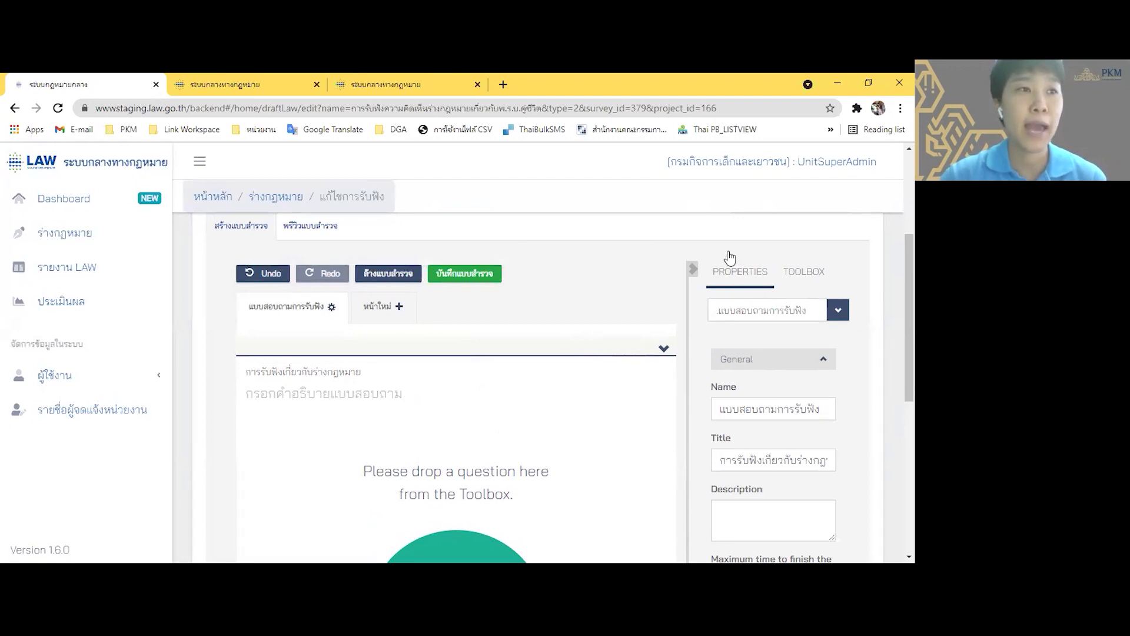
- Add a Radiogroup single-choice question from the Toolbox to the empty survey page
{"action": "left_click", "coordinate": [803, 271]}
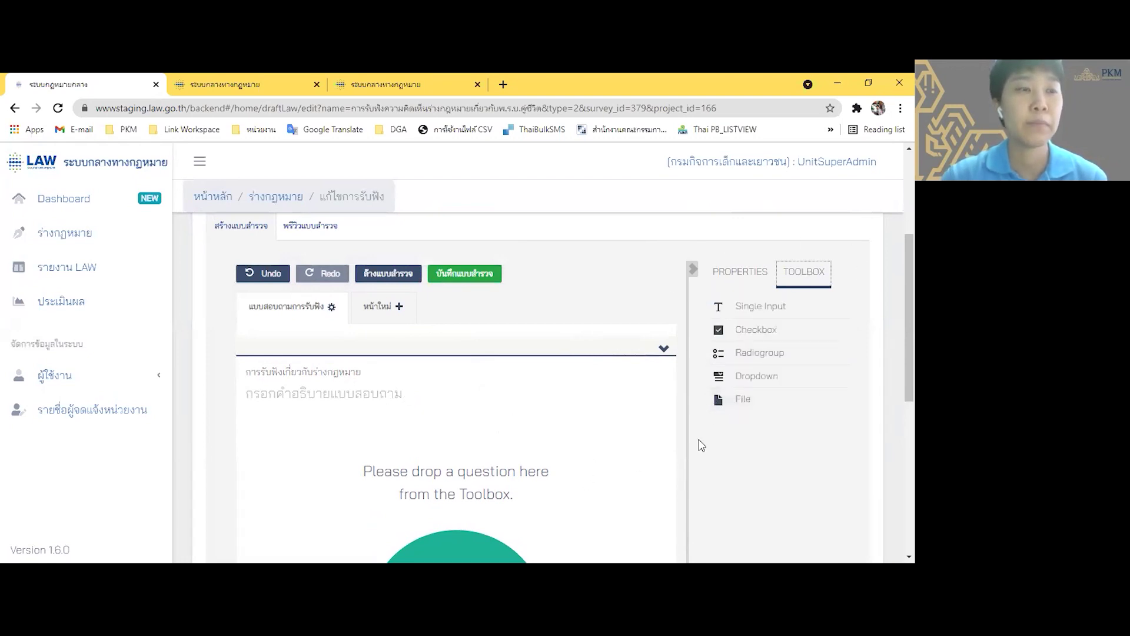
{"action": "scroll", "coordinate": [754, 401], "scroll_direction": "down", "scroll_amount": 1}
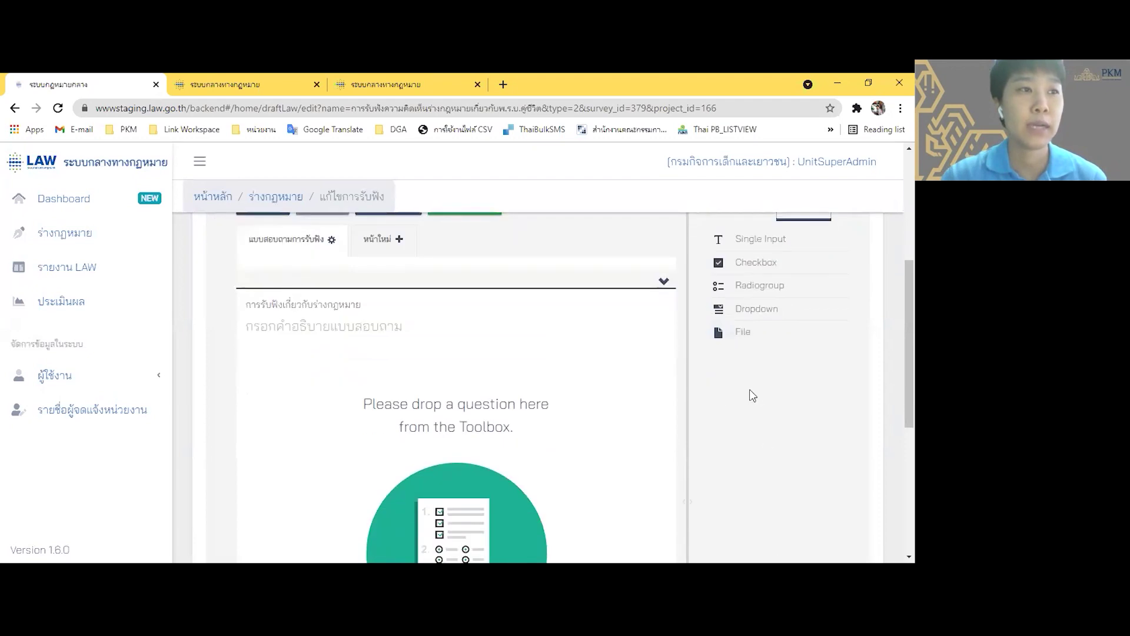
{"action": "scroll", "coordinate": [758, 348], "scroll_direction": "down", "scroll_amount": 1}
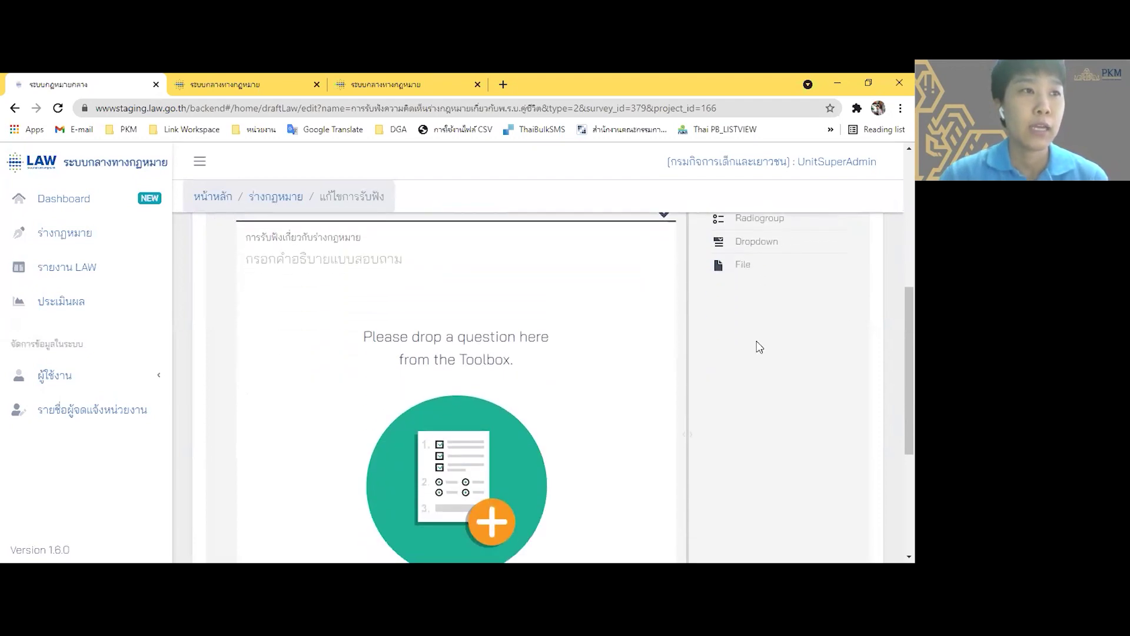
{"action": "scroll", "coordinate": [765, 285], "scroll_direction": "up", "scroll_amount": 1}
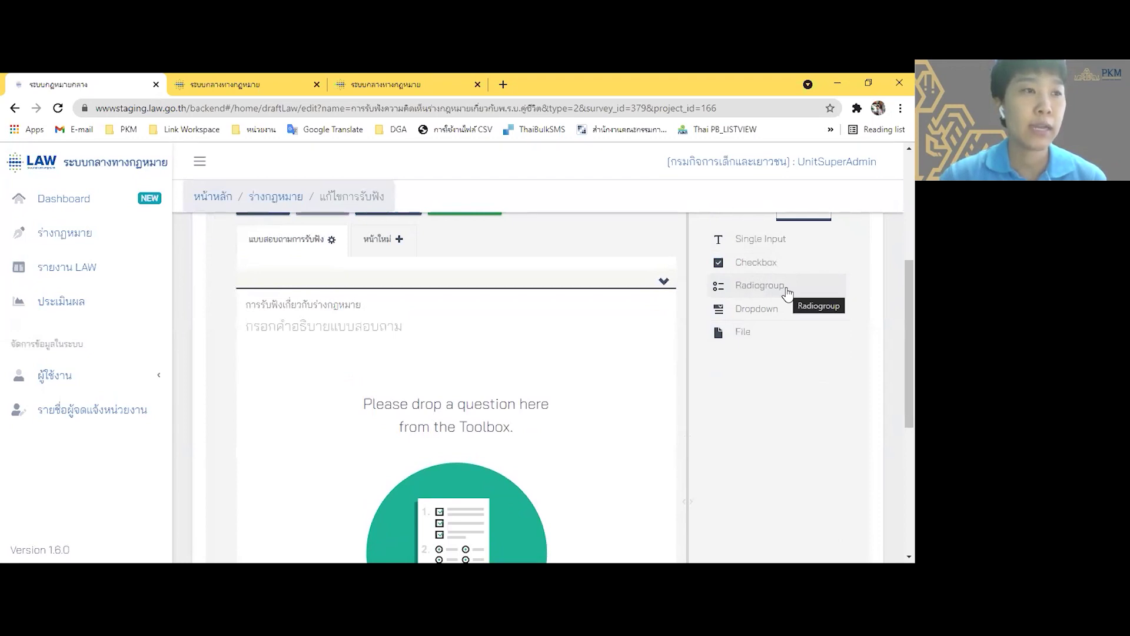
{"action": "left_click_drag", "start_coordinate": [788, 292], "coordinate": [391, 371]}
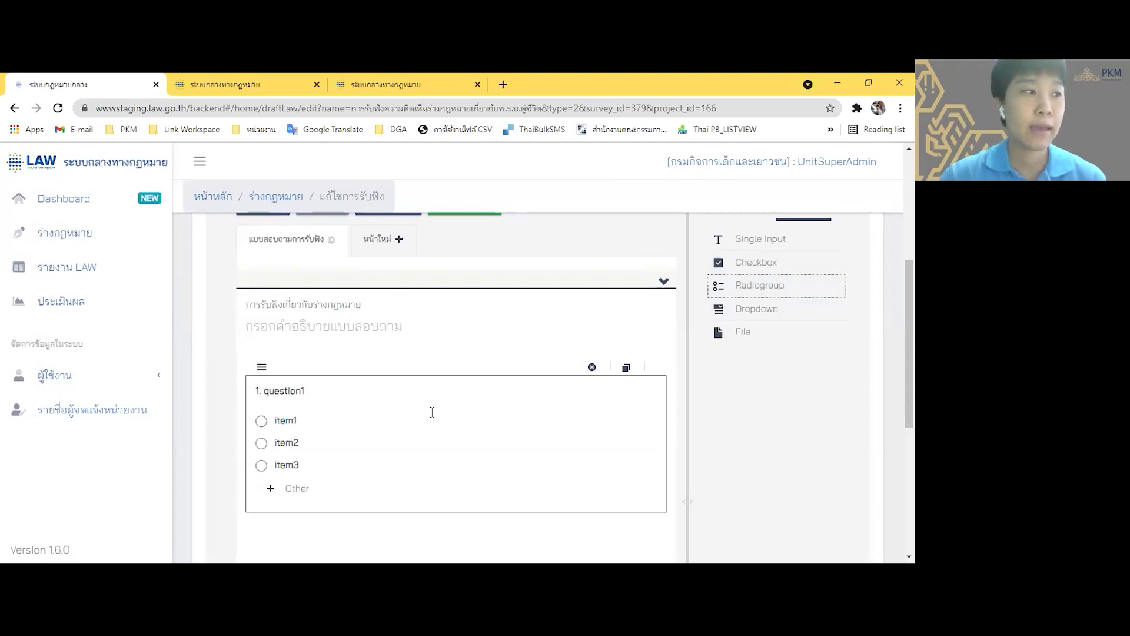
{"action": "scroll", "coordinate": [410, 437], "scroll_direction": "down", "scroll_amount": 1}
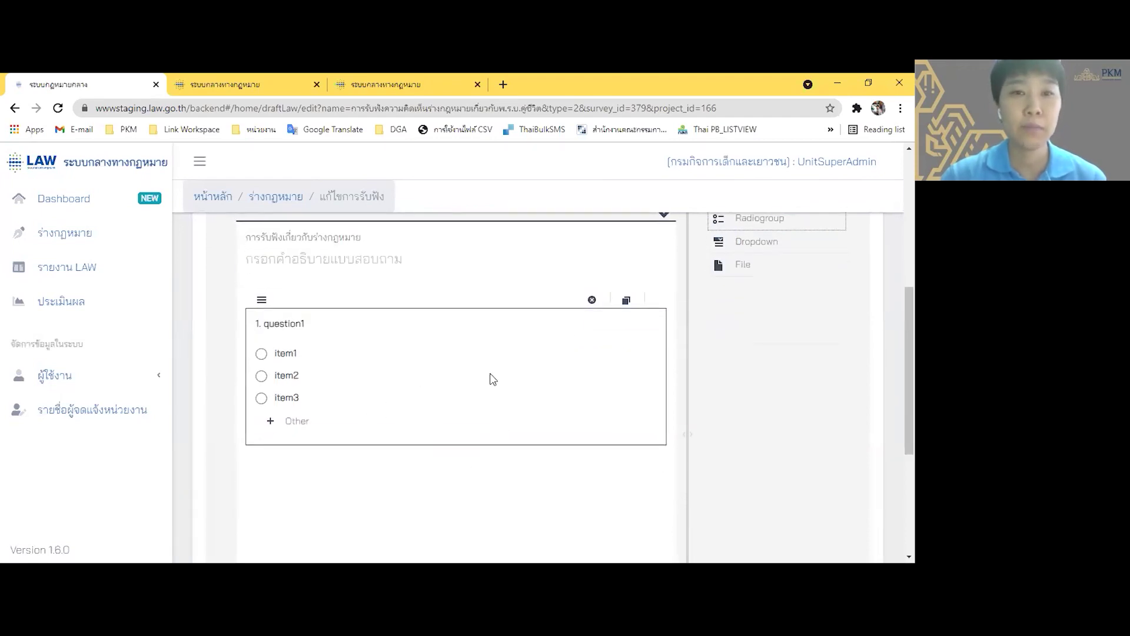
- Title the question 'คุณอยู่จังหวัดอะไร' and commit it
{"action": "left_click", "coordinate": [283, 327]}
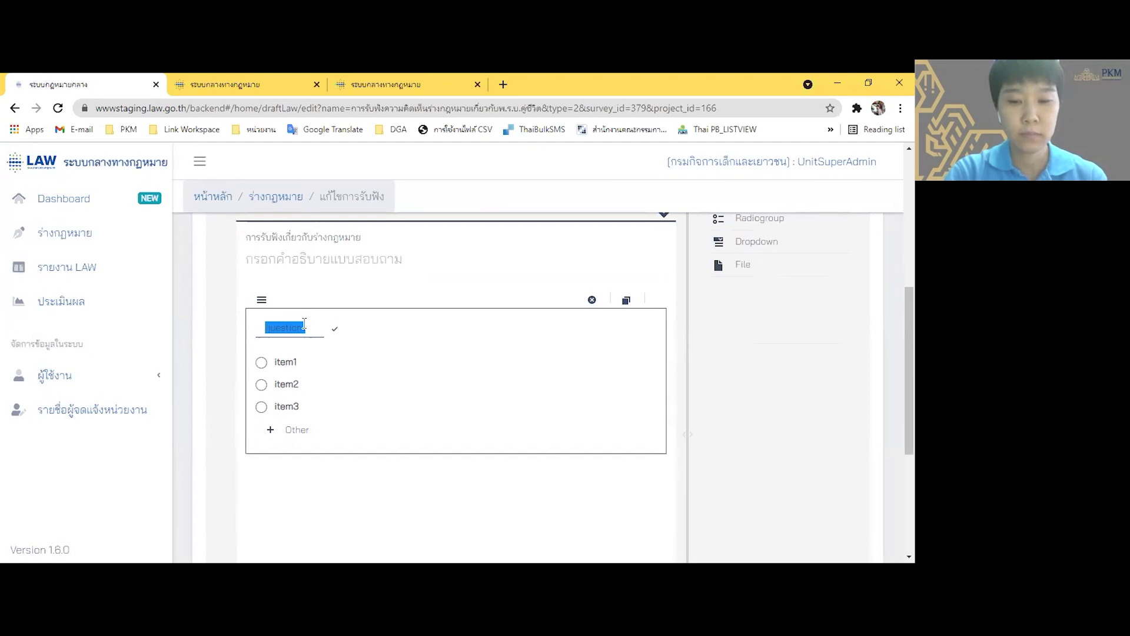
{"action": "type", "text": "คุณอ"}
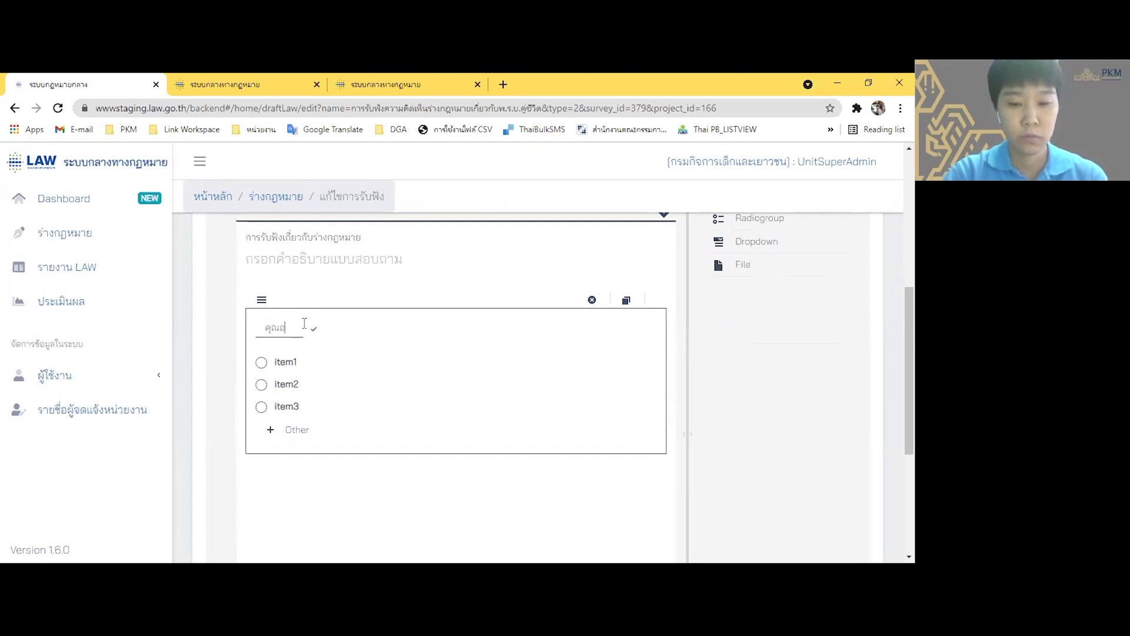
{"action": "type", "text": "ยู่จัง"}
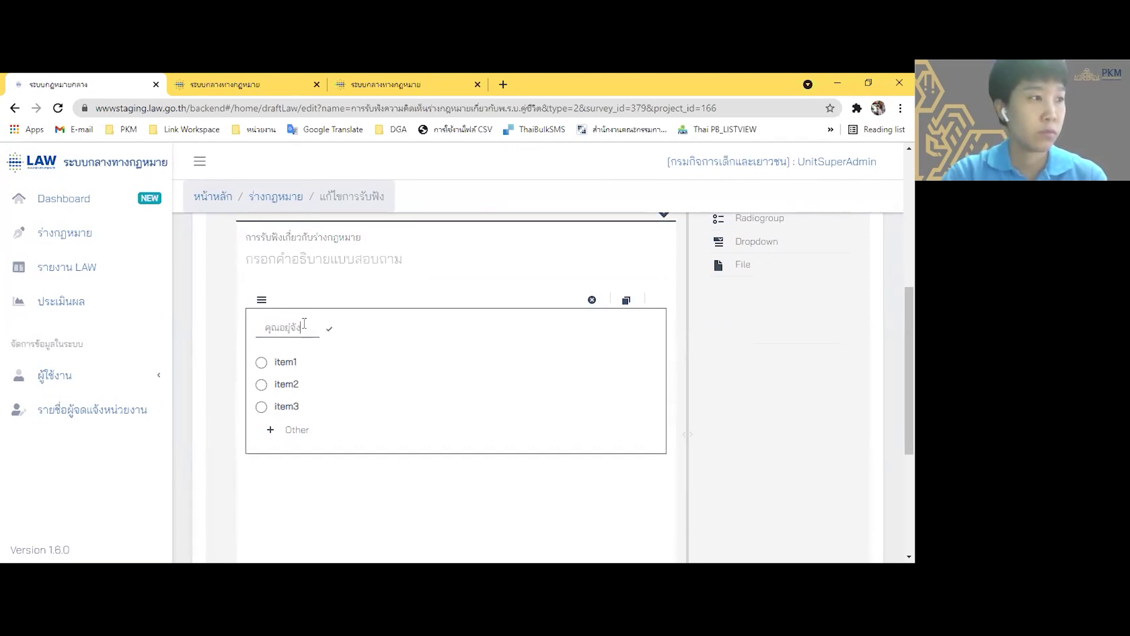
{"action": "type", "text": "หวัดอะไร"}
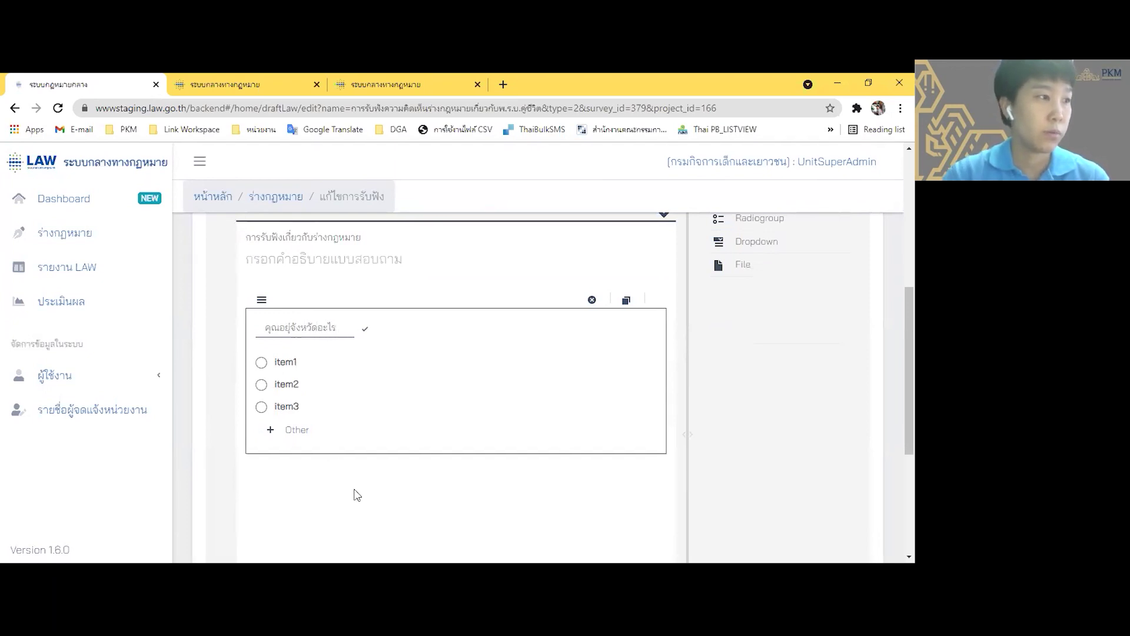
{"action": "left_click", "coordinate": [356, 492]}
{"action": "left_click", "coordinate": [296, 327]}
{"action": "left_click", "coordinate": [295, 326]}
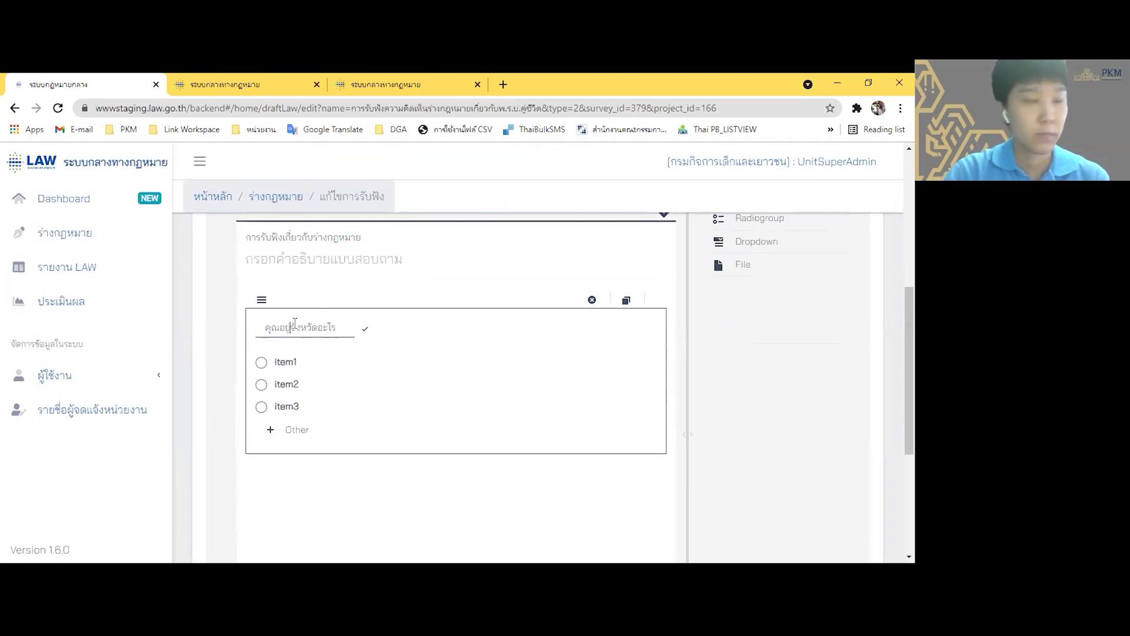
{"action": "left_click", "coordinate": [333, 490]}
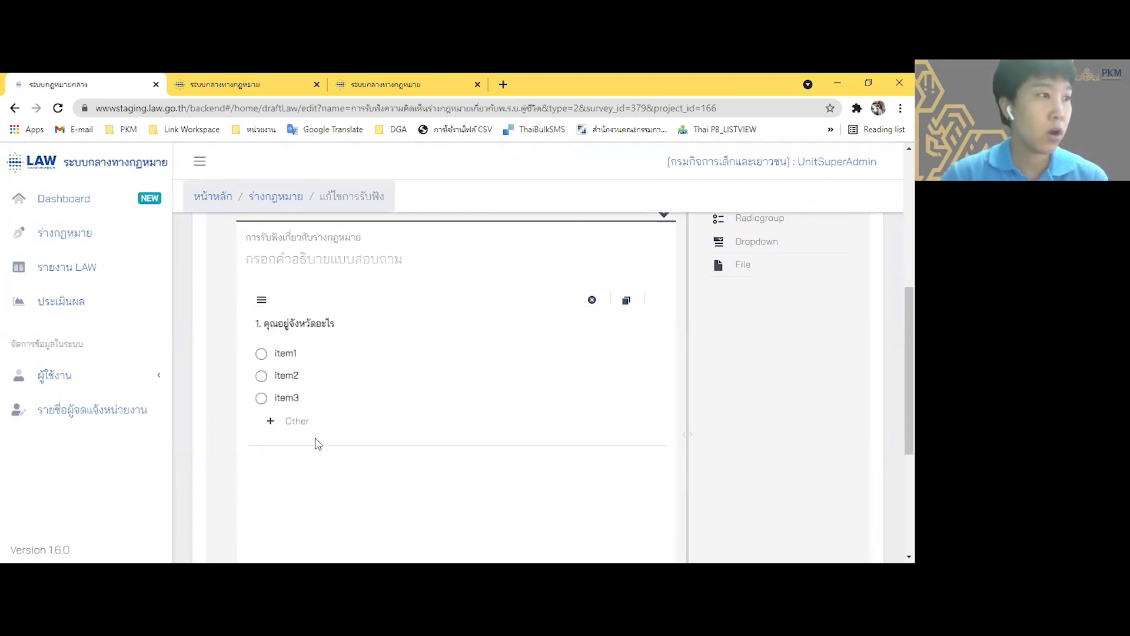
- Rename the three choices to กรุงเทพ, นนทบุรี and ปทุมธานี
{"action": "left_click", "coordinate": [285, 354]}
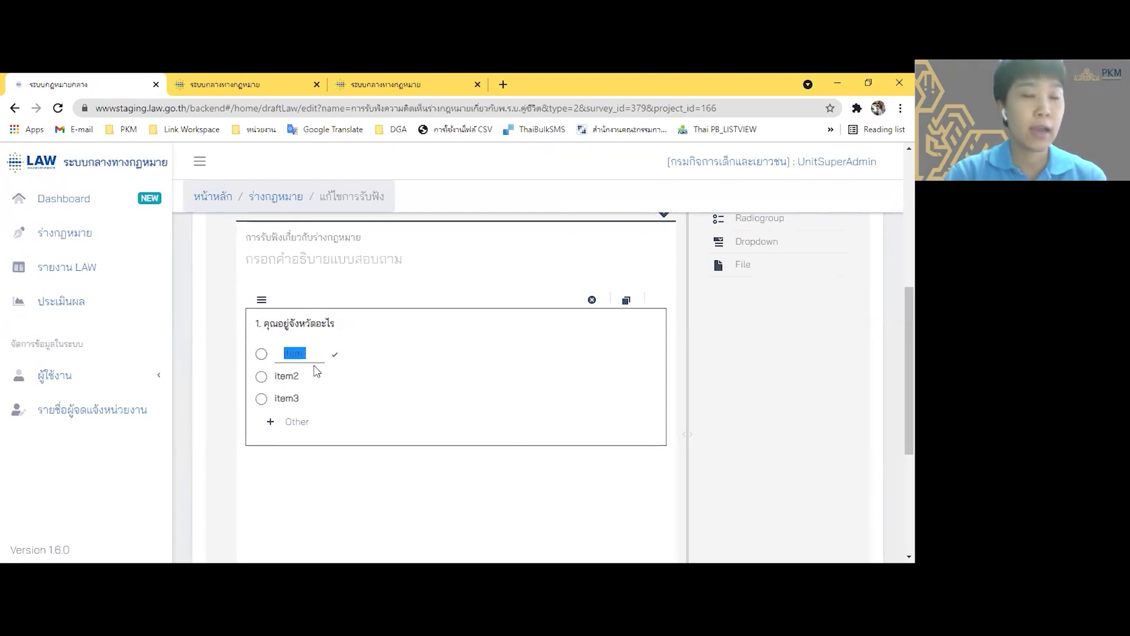
{"action": "type", "text": "กรุงเทพ"}
{"action": "left_click", "coordinate": [291, 377]}
{"action": "type", "text": "นนทบุรี"}
{"action": "left_click", "coordinate": [286, 398]}
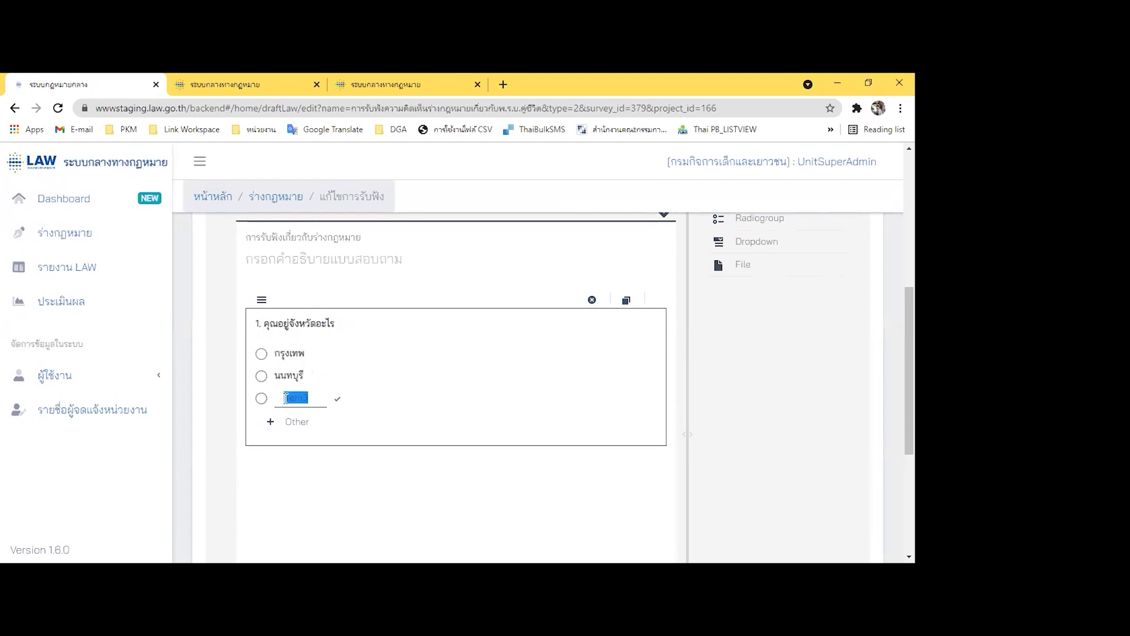
{"action": "type", "text": "ปทุมธานี"}
{"action": "left_click", "coordinate": [317, 468]}
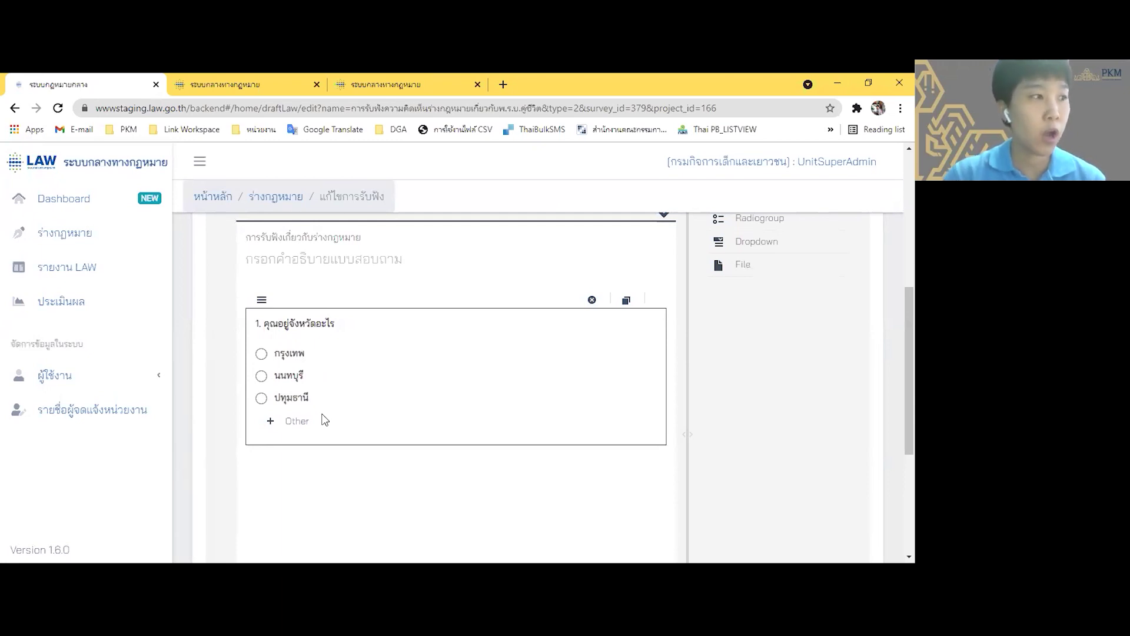
- Add an Other choice labelled 'อื่นๆ'
{"action": "left_click", "coordinate": [290, 424]}
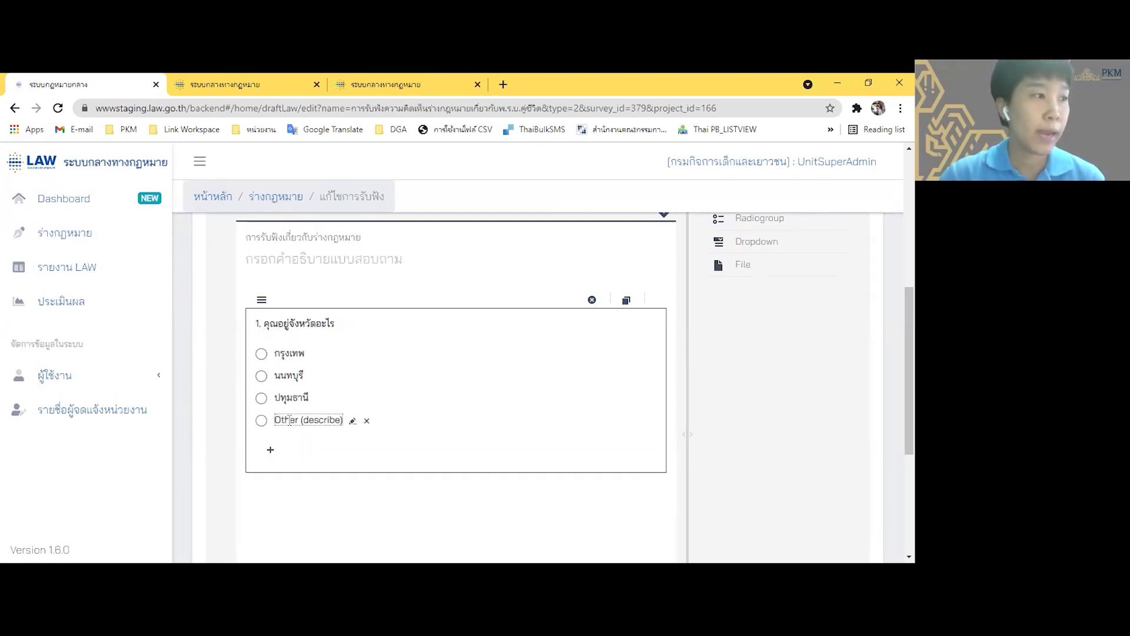
{"action": "left_click", "coordinate": [289, 420]}
{"action": "type", "text": "อื่"}
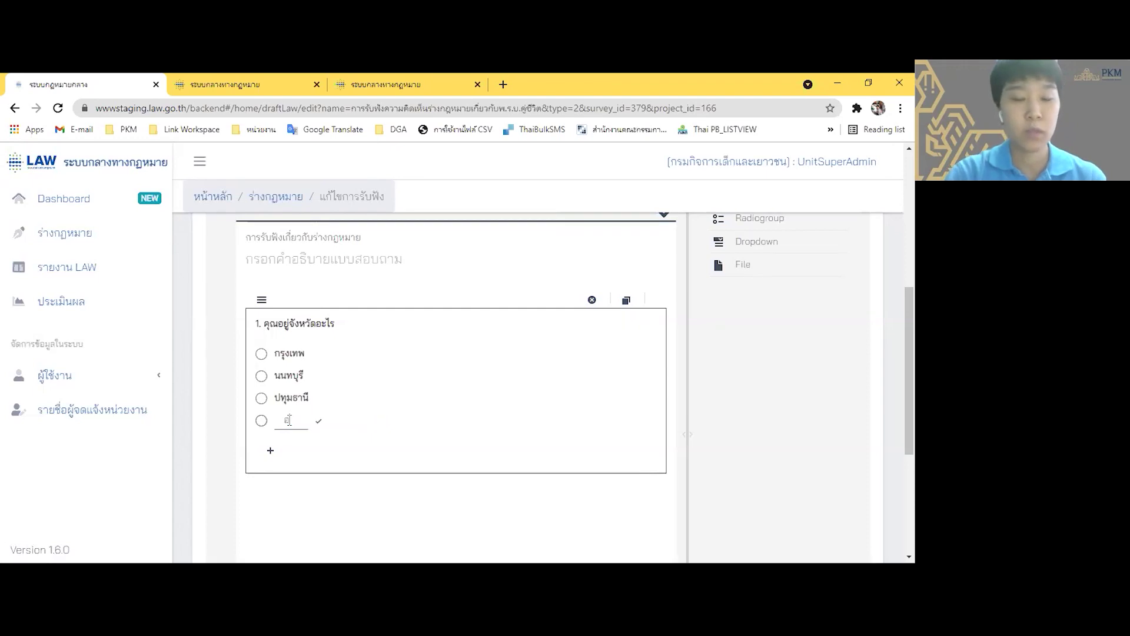
{"action": "type", "text": "นๆ"}
{"action": "left_click", "coordinate": [339, 505]}
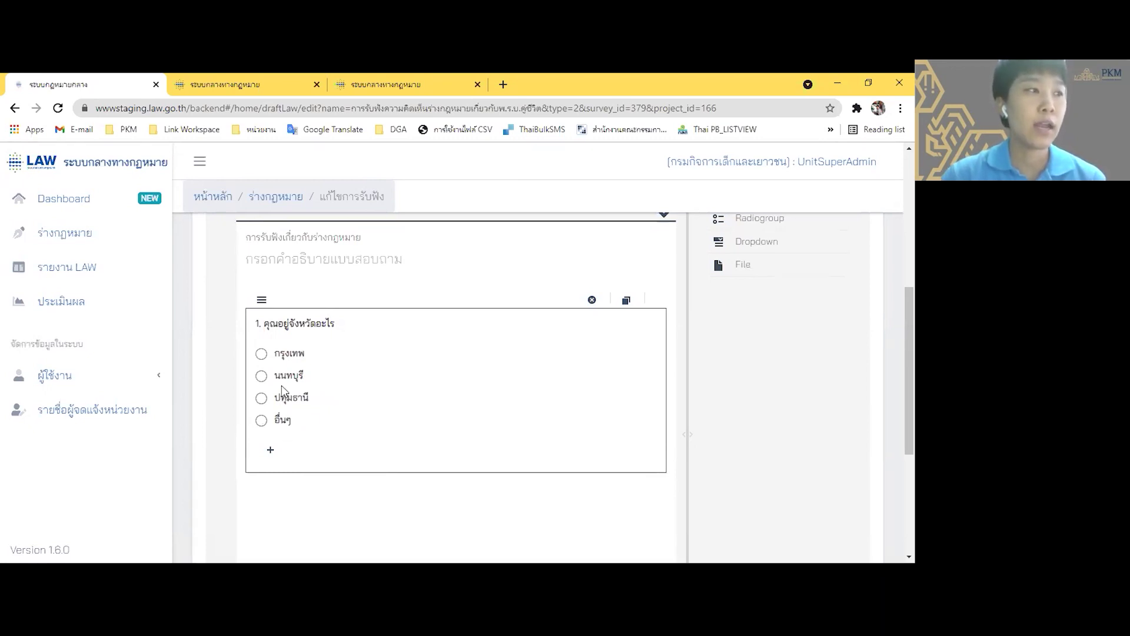
- Delete the ปทุมธานี choice and an extra item3 choice
{"action": "mouse_move", "coordinate": [336, 401]}
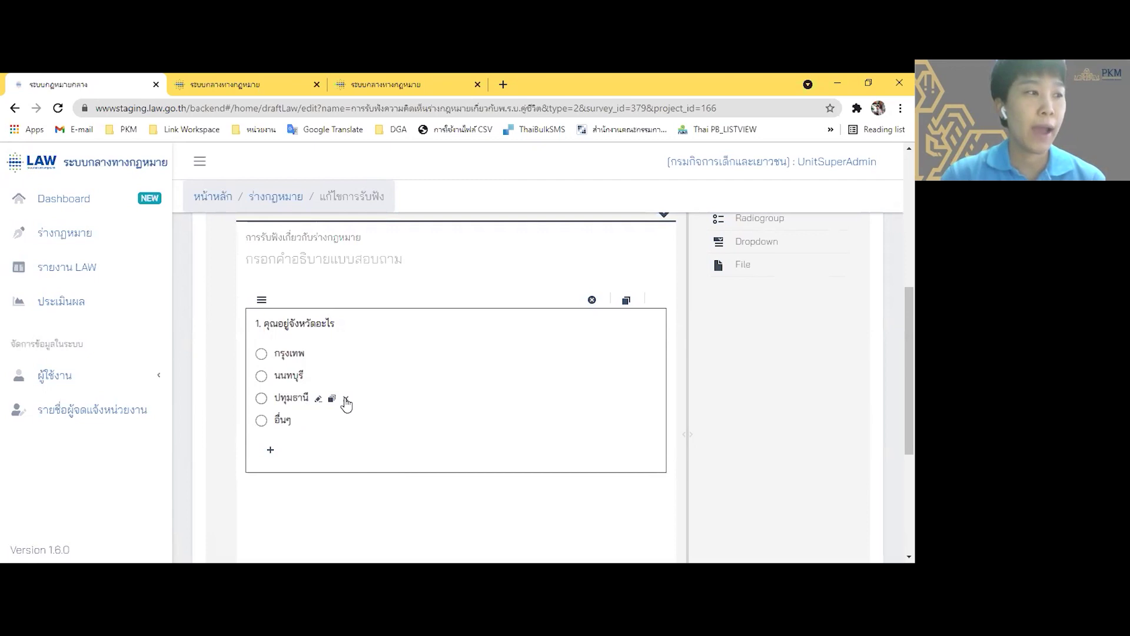
{"action": "left_click", "coordinate": [346, 400]}
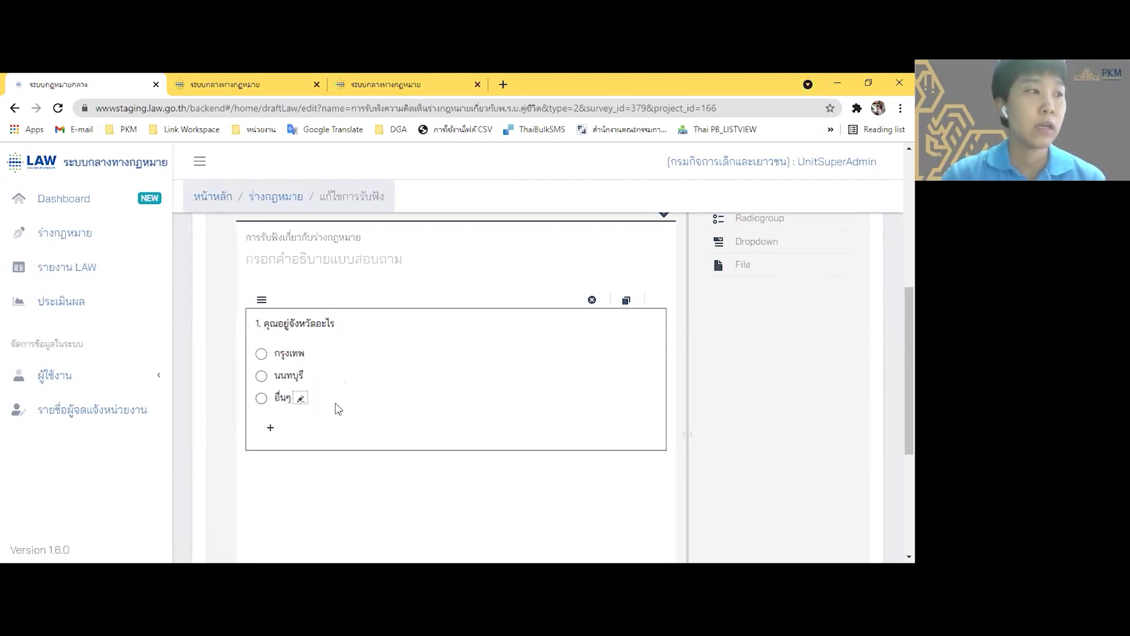
{"action": "left_click", "coordinate": [270, 433]}
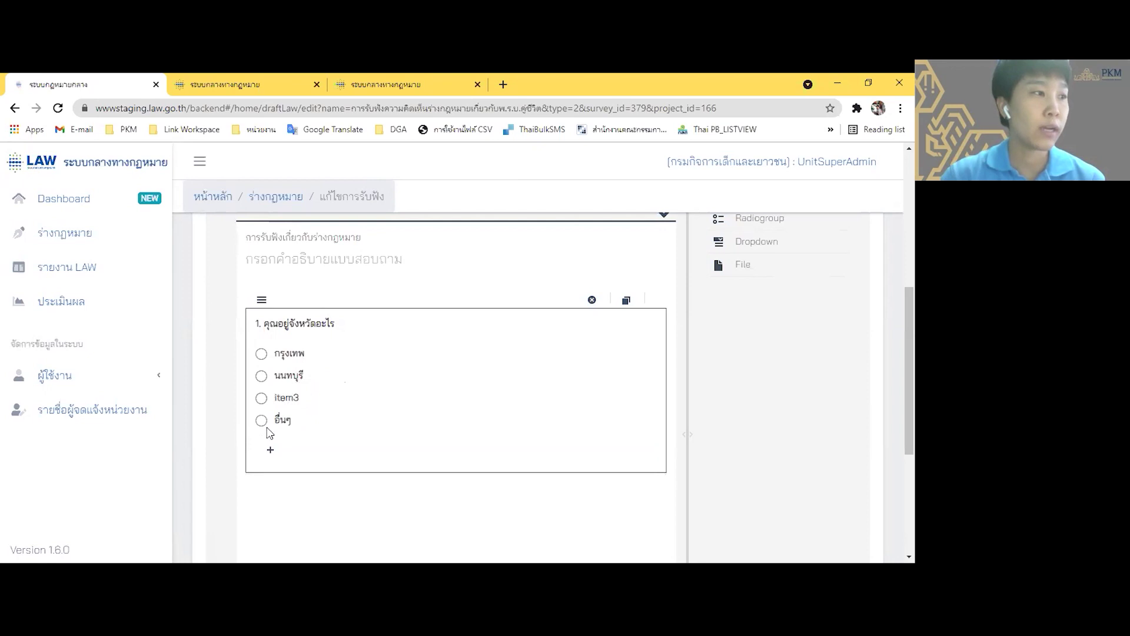
{"action": "mouse_move", "coordinate": [288, 398]}
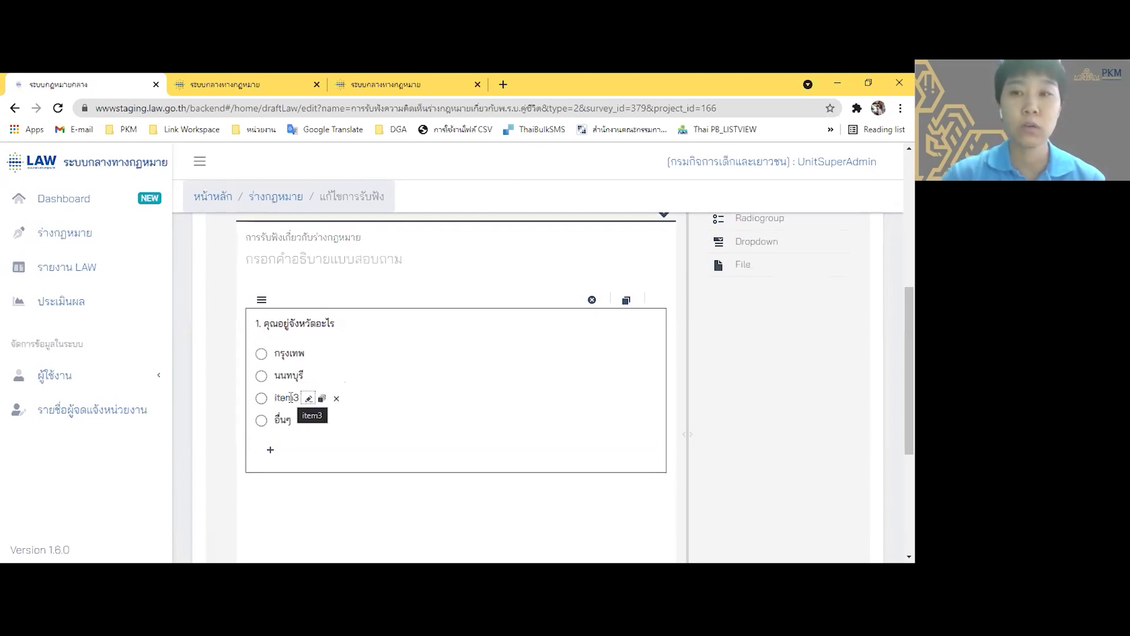
{"action": "left_click", "coordinate": [337, 401]}
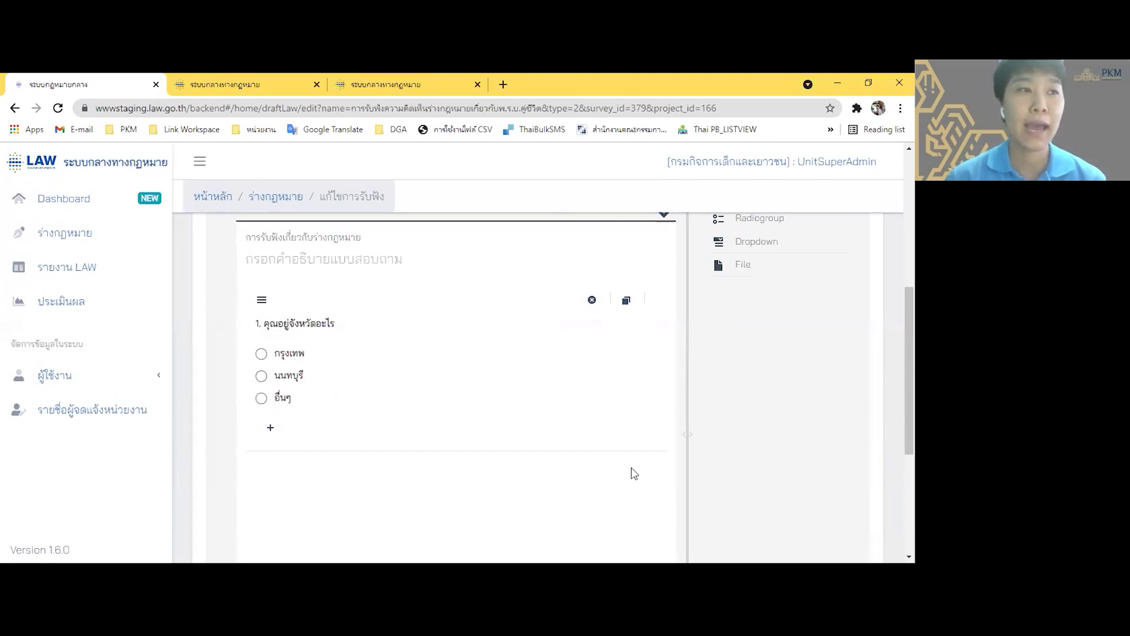
{"action": "left_click", "coordinate": [505, 375]}
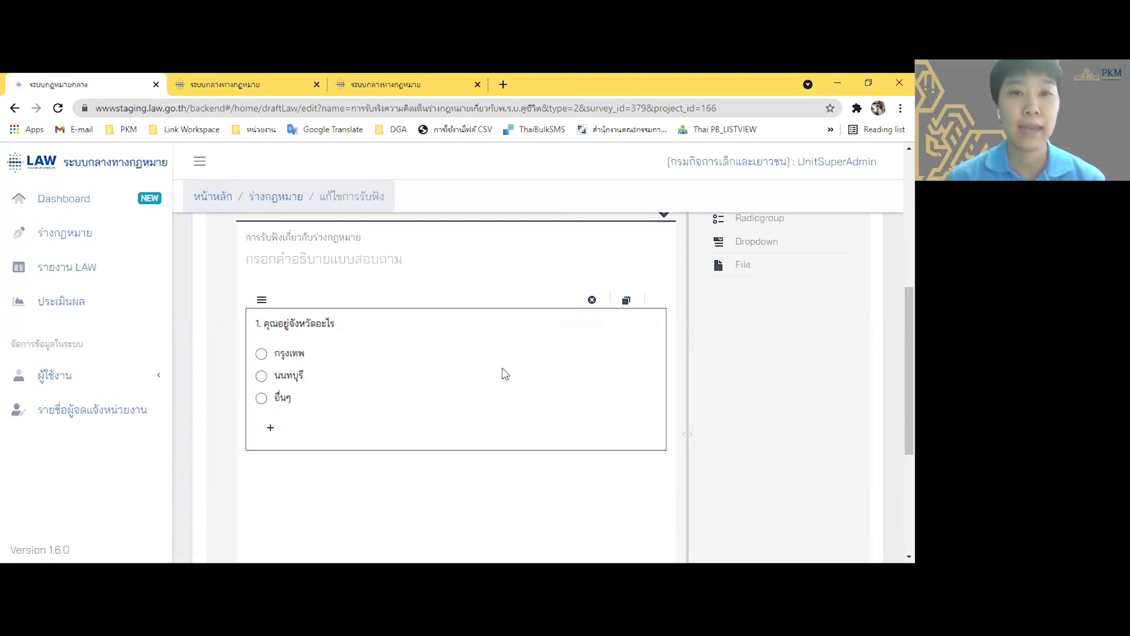
{"action": "left_click", "coordinate": [627, 302]}
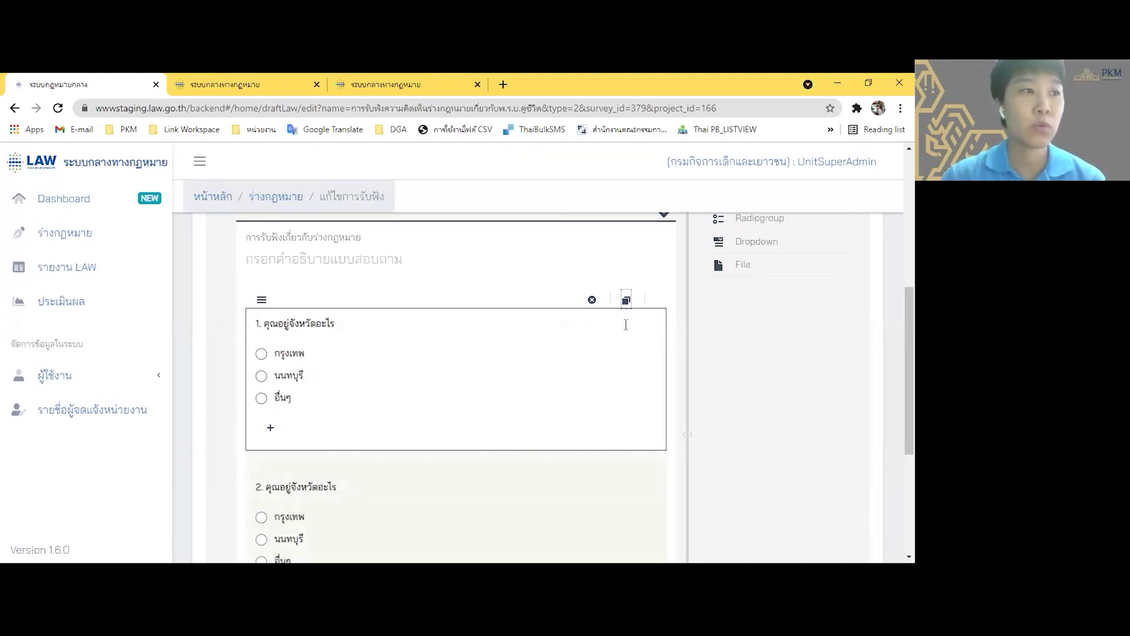
{"action": "left_click", "coordinate": [292, 352]}
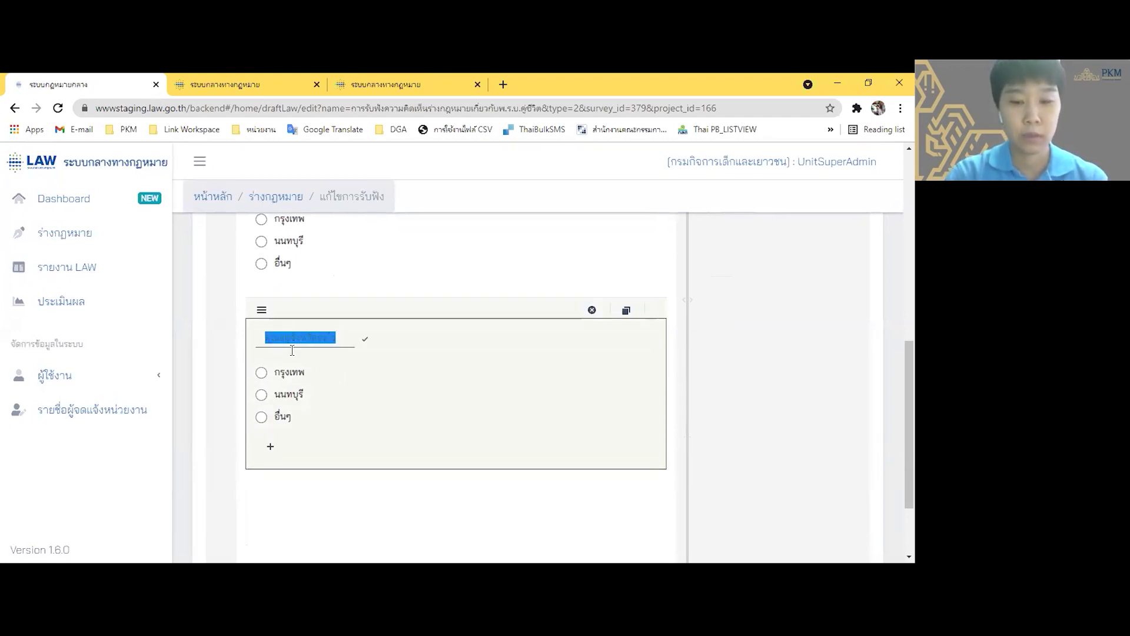
{"action": "type", "text": "เดือนอ"}
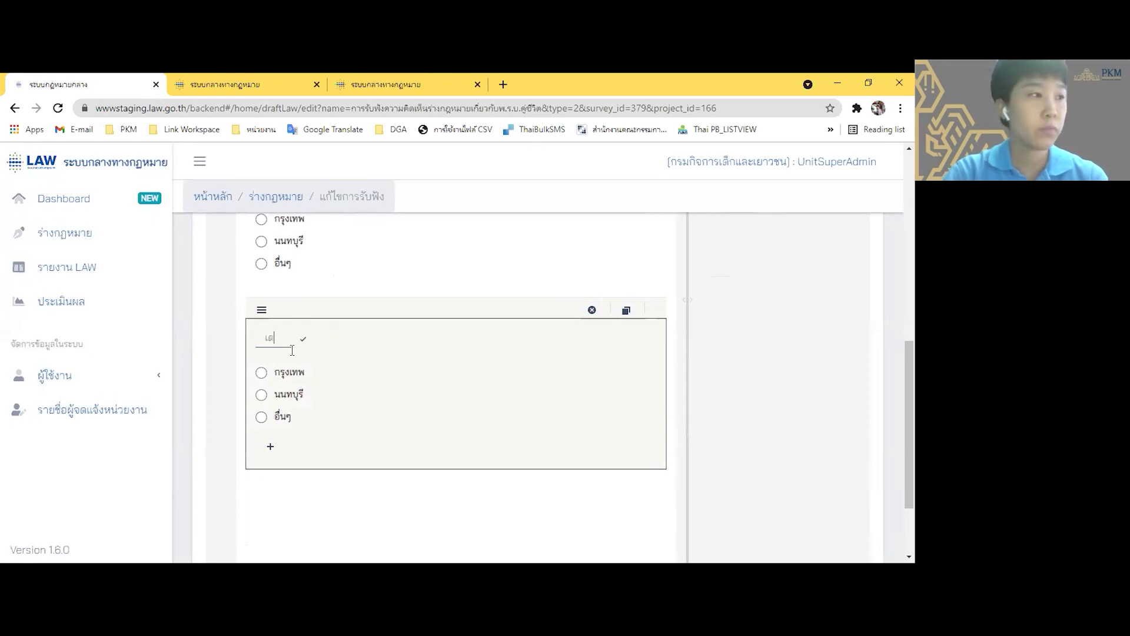
{"action": "type", "text": "ะไร"}
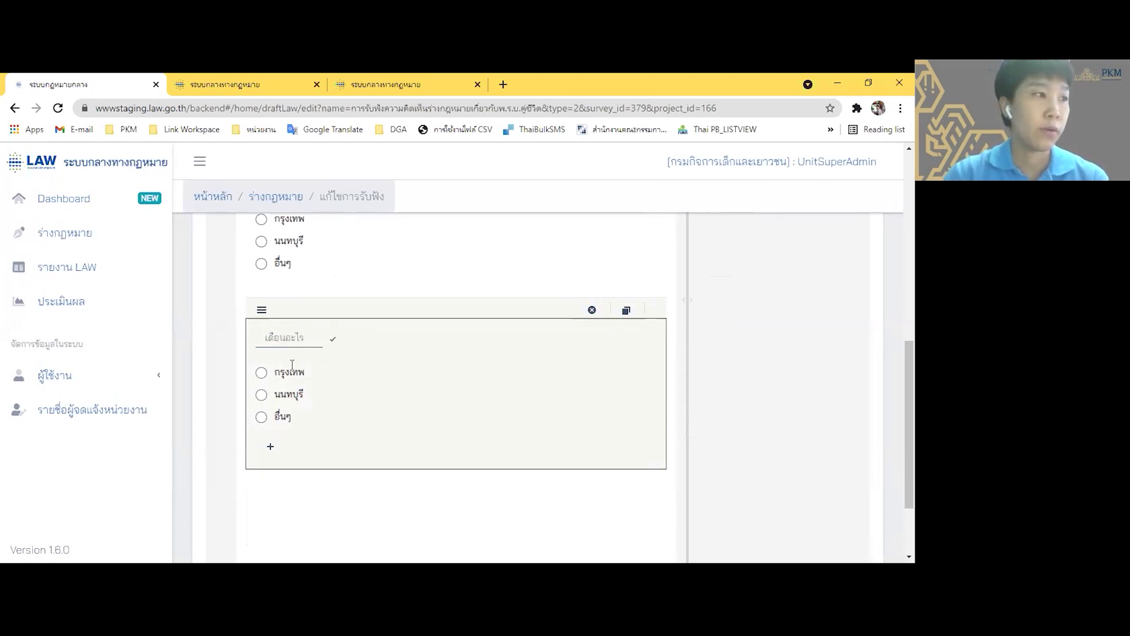
{"action": "left_click", "coordinate": [292, 369]}
{"action": "type", "text": "พ"}
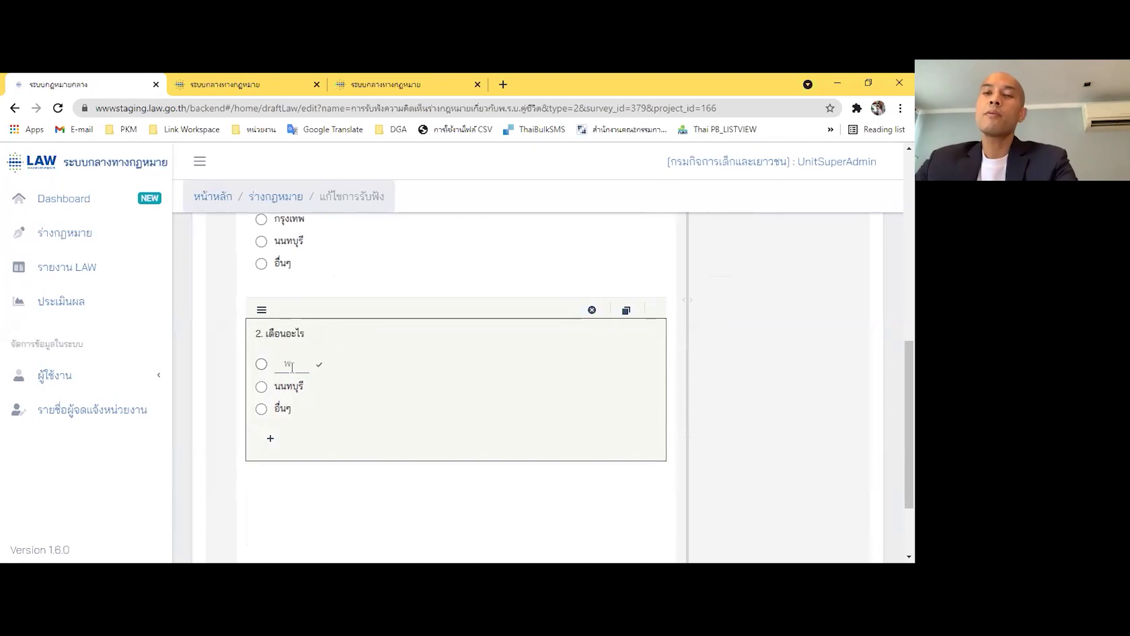
{"action": "type", "text": "ฤษภาคม"}
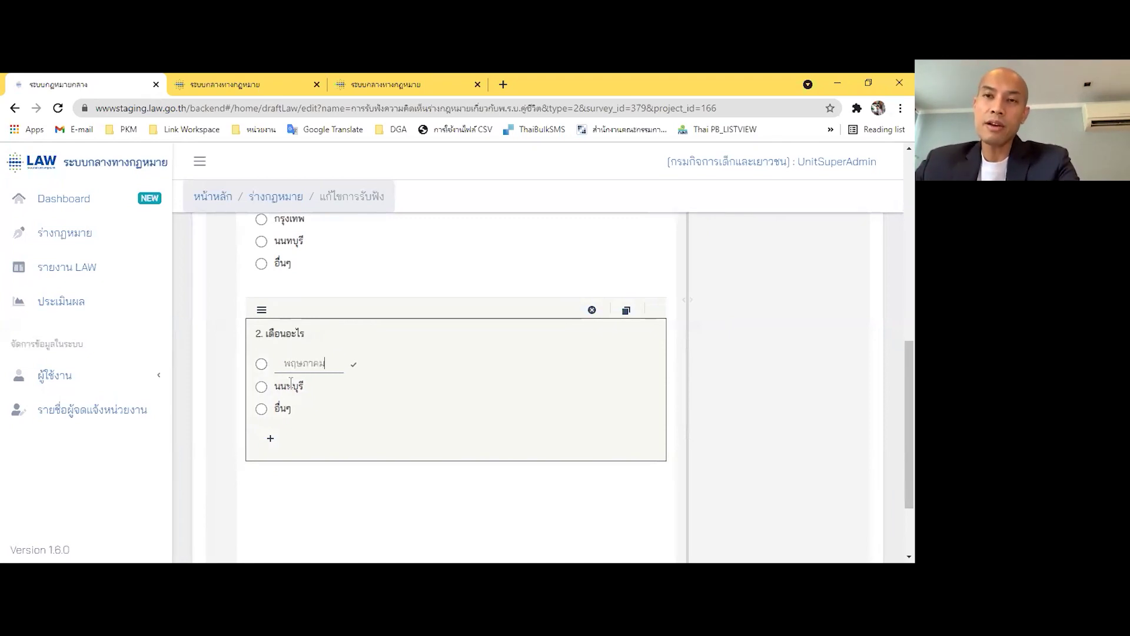
{"action": "left_click", "coordinate": [291, 386]}
{"action": "type", "text": "กรกฎา"}
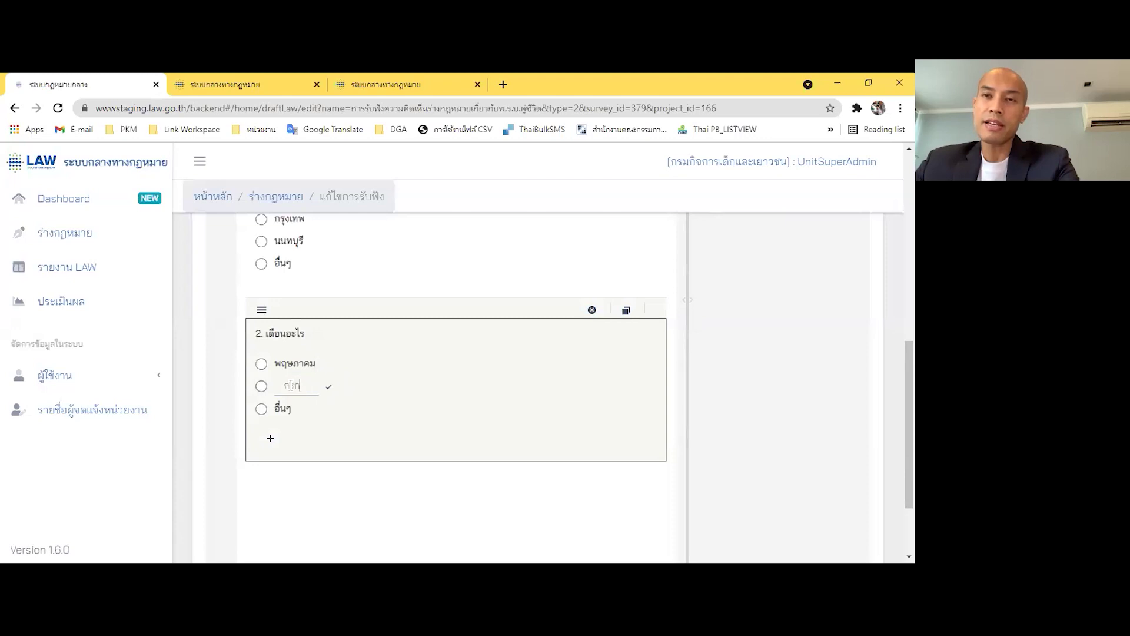
{"action": "type", "text": "คม"}
{"action": "left_click", "coordinate": [317, 489]}
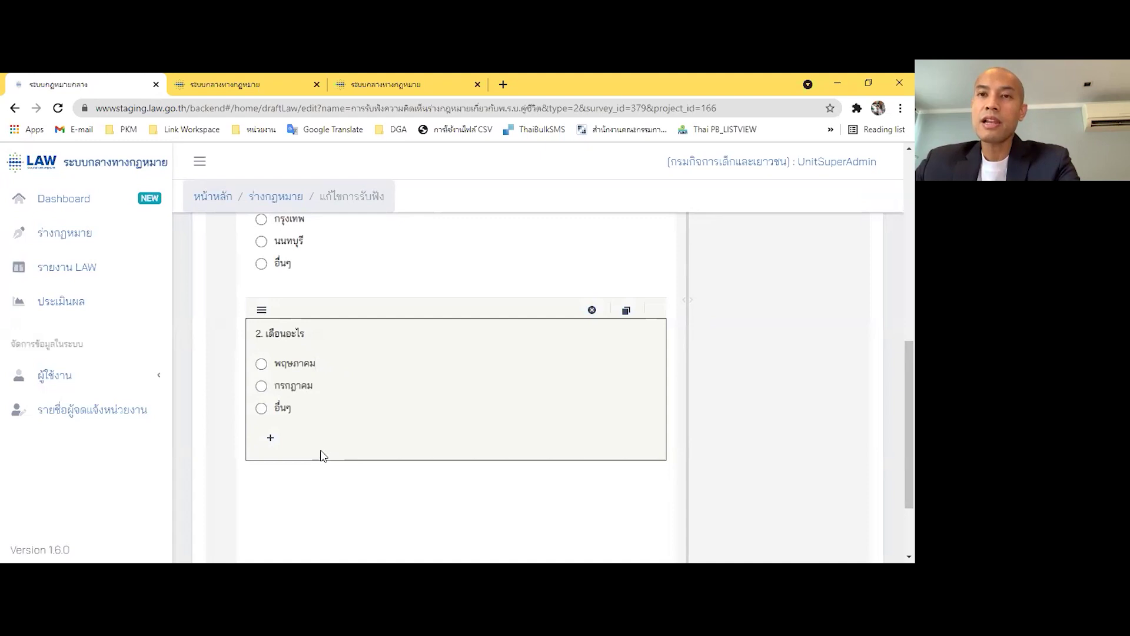
{"action": "scroll", "coordinate": [404, 436], "scroll_direction": "up", "scroll_amount": 2}
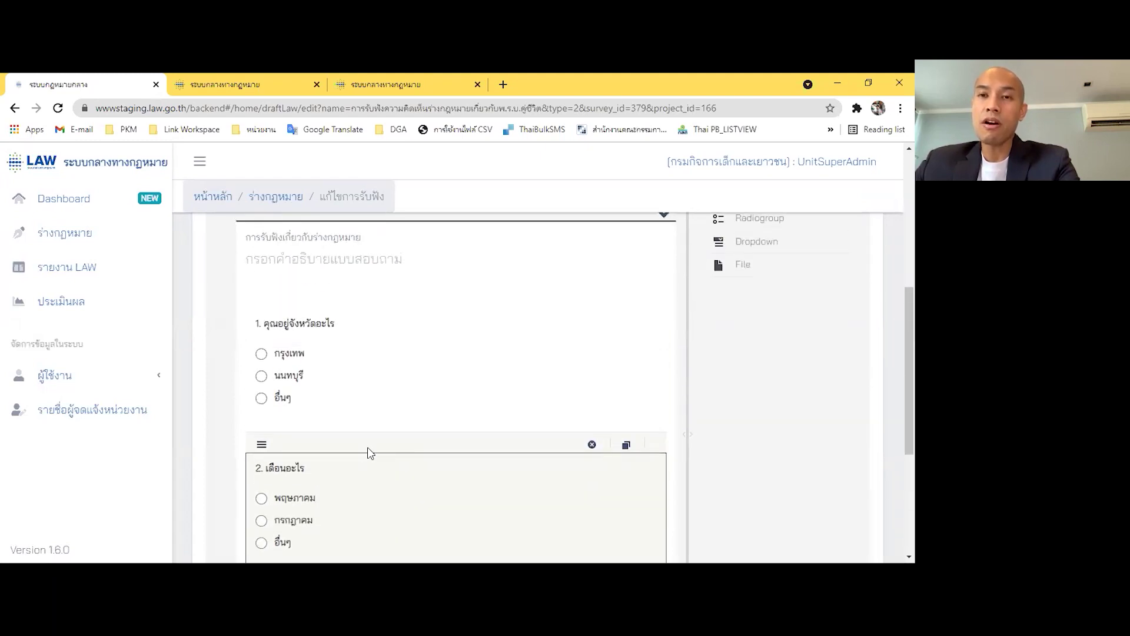
{"action": "scroll", "coordinate": [367, 447], "scroll_direction": "down", "scroll_amount": 2}
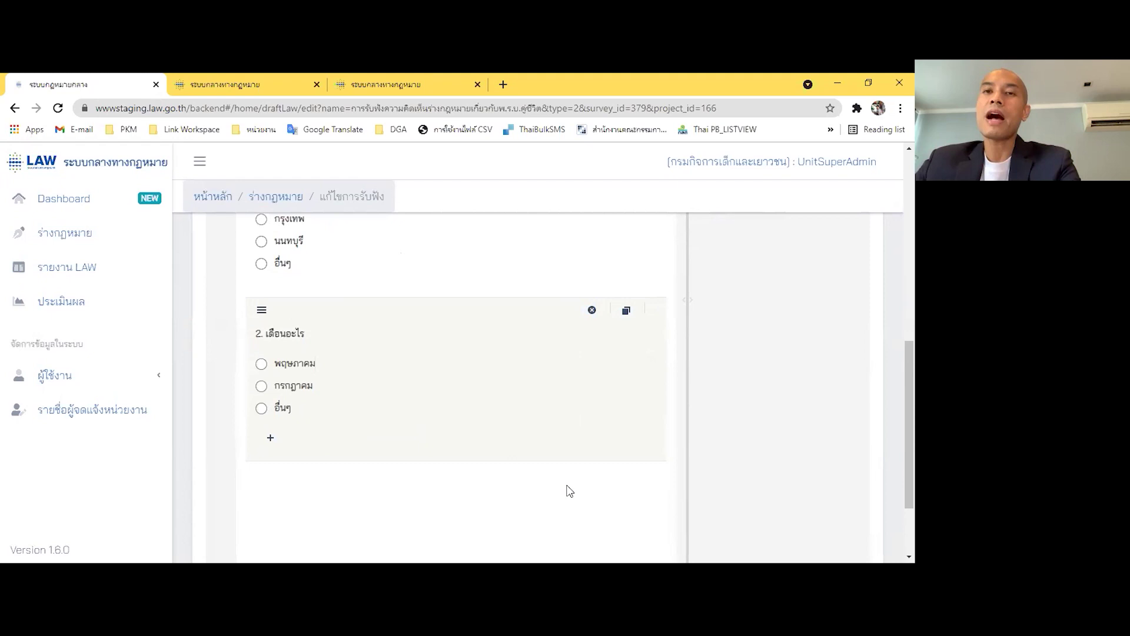
{"action": "scroll", "coordinate": [570, 490], "scroll_direction": "up", "scroll_amount": 1}
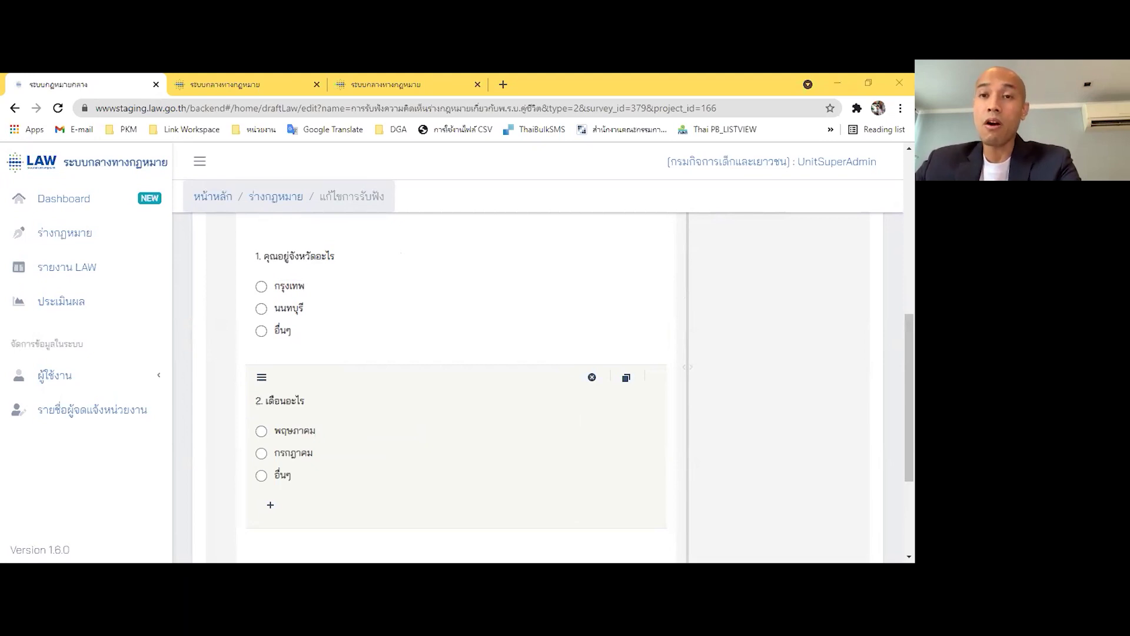
- Switch Chrome to full screen from its three-dot menu so the survey builder fills the display
{"action": "left_click", "coordinate": [901, 108]}
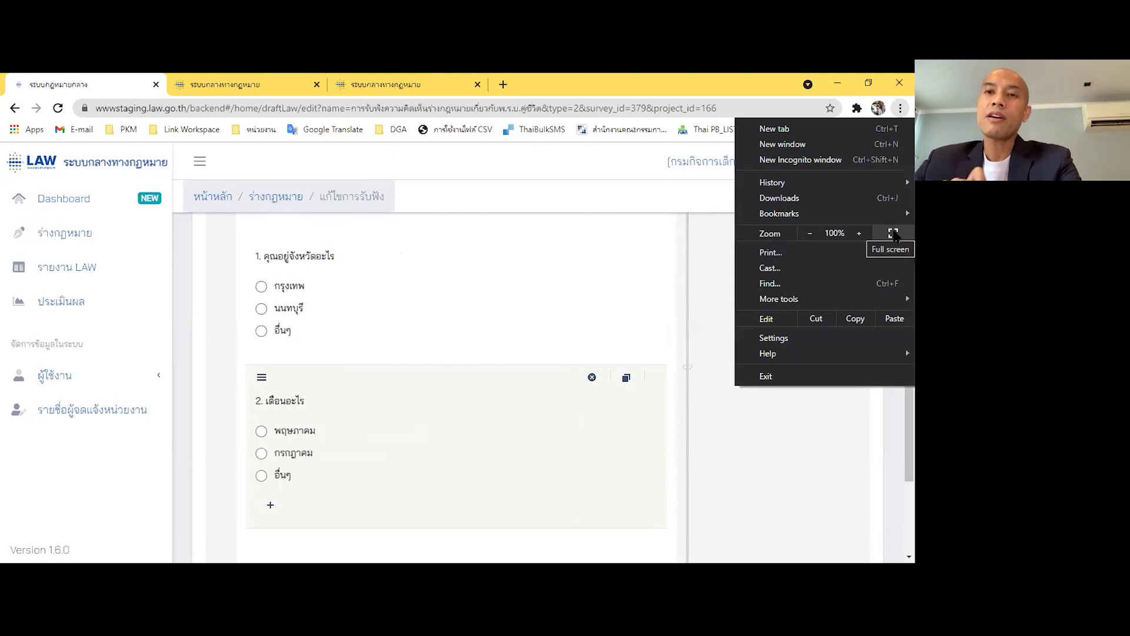
{"action": "left_click", "coordinate": [893, 234]}
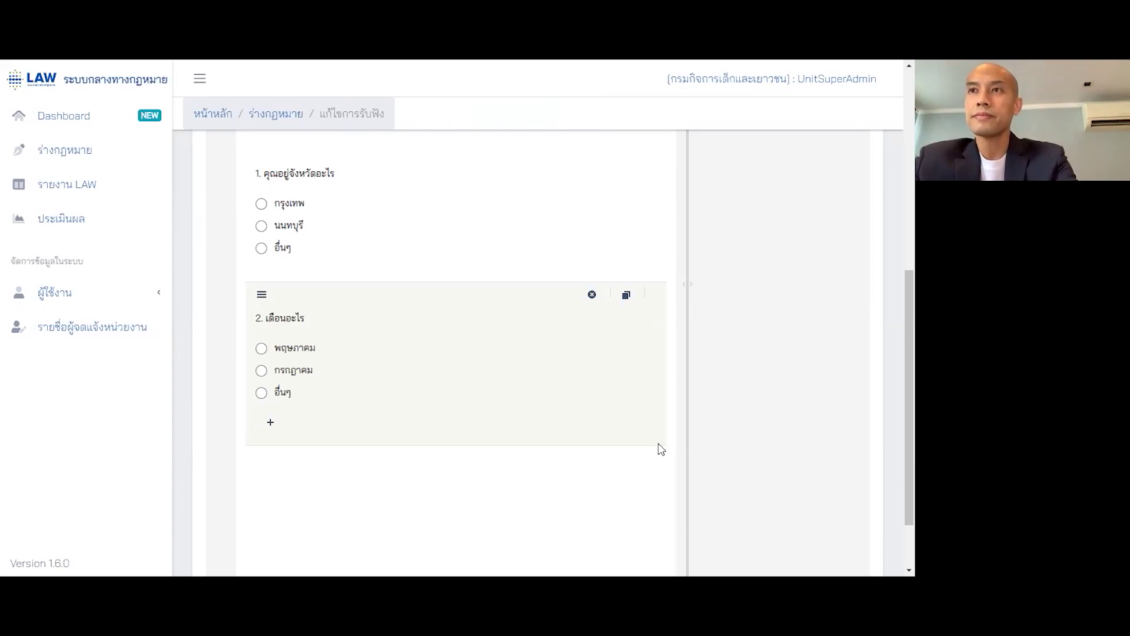
{"action": "scroll", "coordinate": [657, 448], "scroll_direction": "up", "scroll_amount": 3}
{"action": "scroll", "coordinate": [631, 439], "scroll_direction": "up", "scroll_amount": 1}
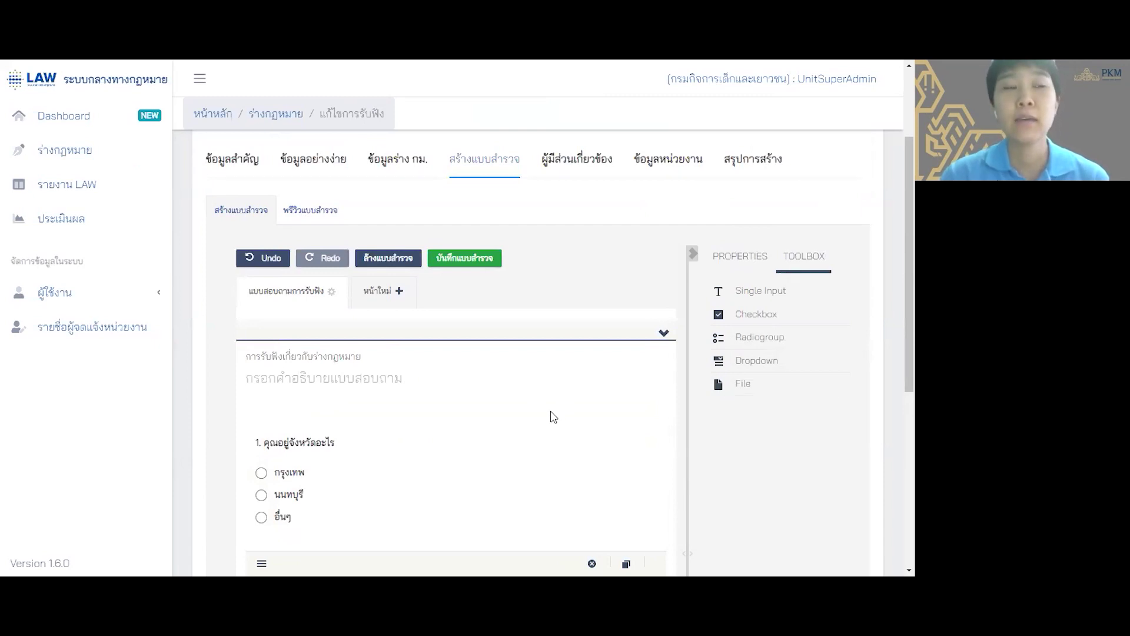
{"action": "scroll", "coordinate": [554, 417], "scroll_direction": "down", "scroll_amount": 1}
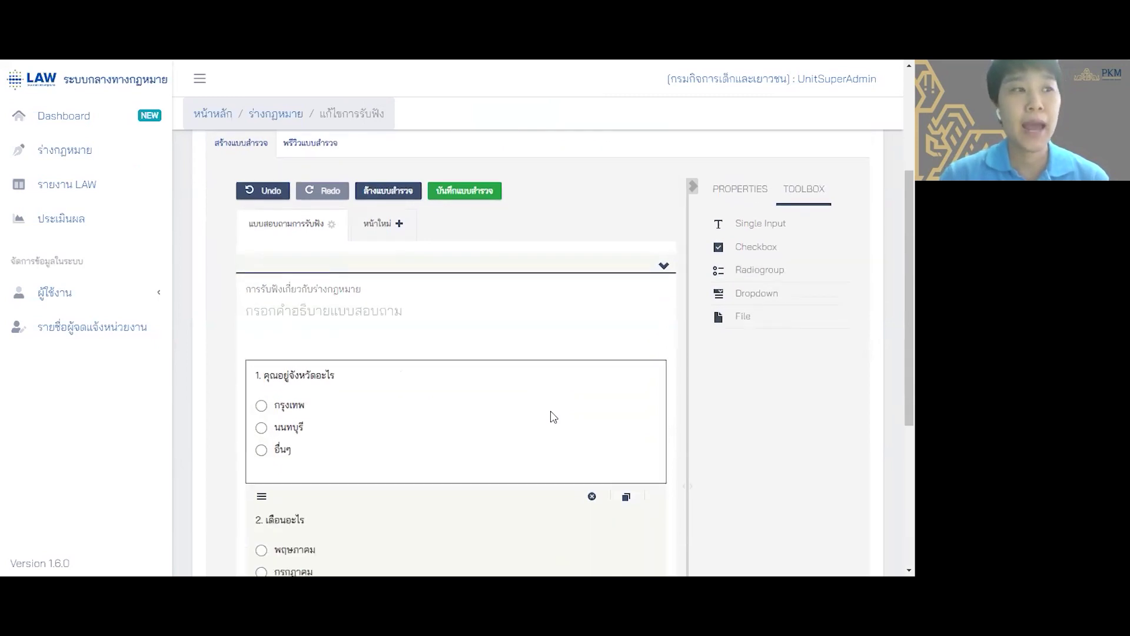
{"action": "scroll", "coordinate": [553, 417], "scroll_direction": "up", "scroll_amount": 1}
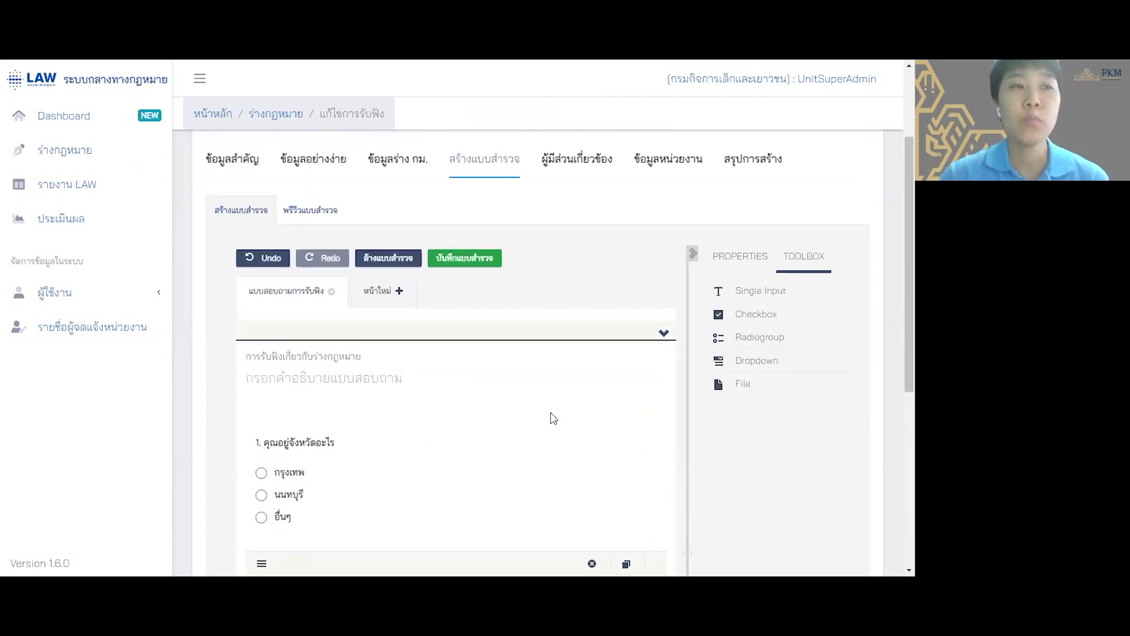
- Save the two-question survey with บันทึกแบบสำรวจ and reopen the สร้างแบบสำรวจ step
{"action": "left_click", "coordinate": [488, 259]}
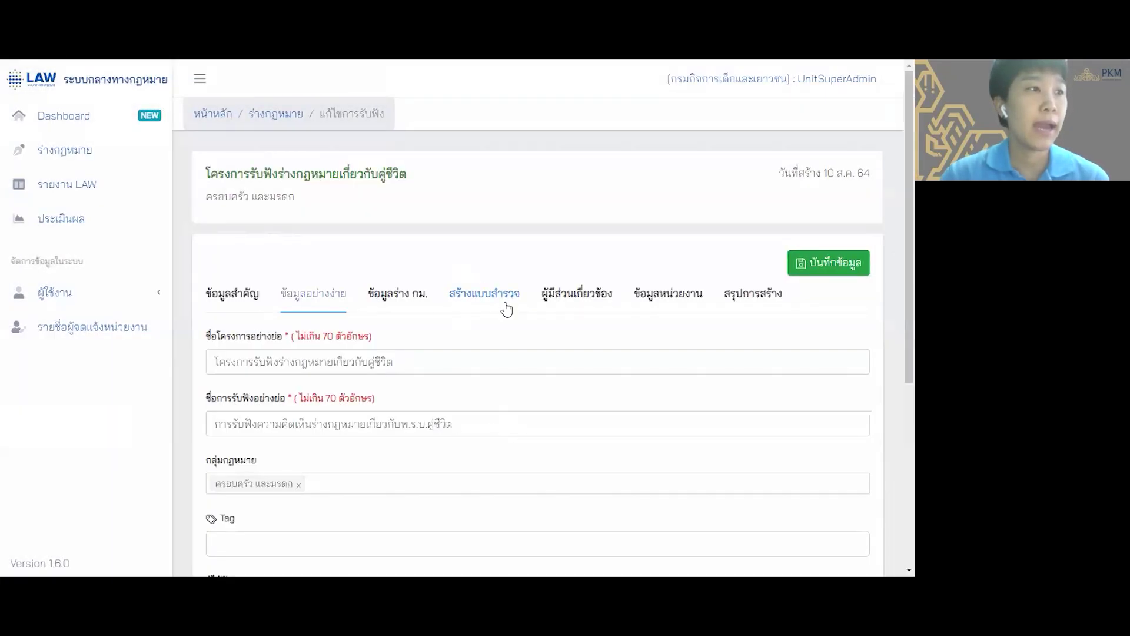
{"action": "left_click", "coordinate": [501, 296]}
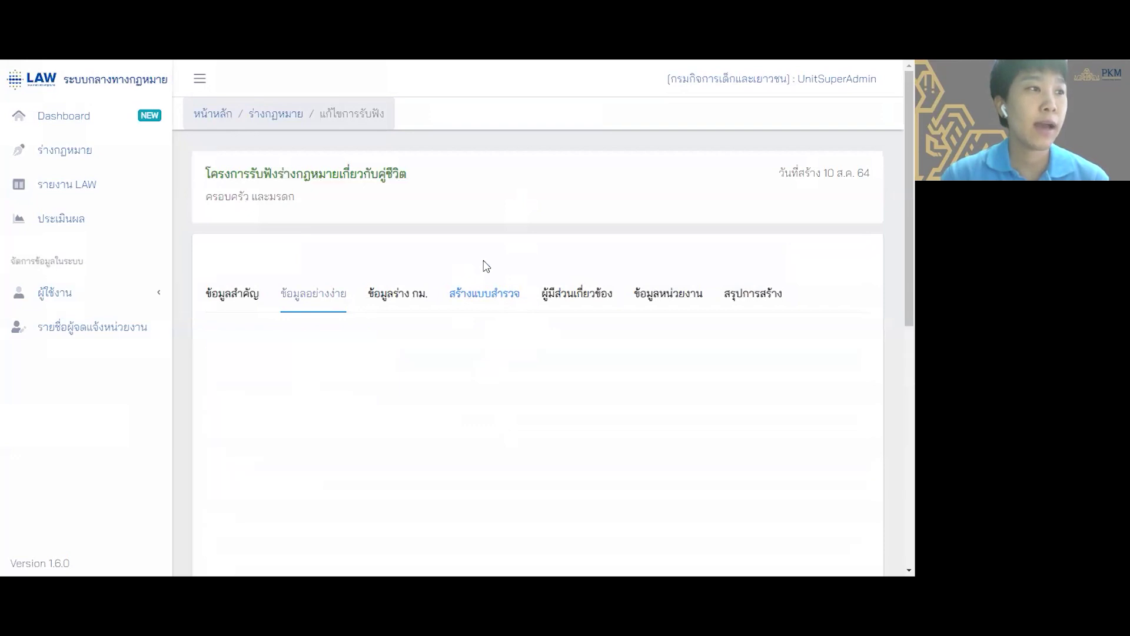
{"action": "scroll", "coordinate": [503, 412], "scroll_direction": "down", "scroll_amount": 2}
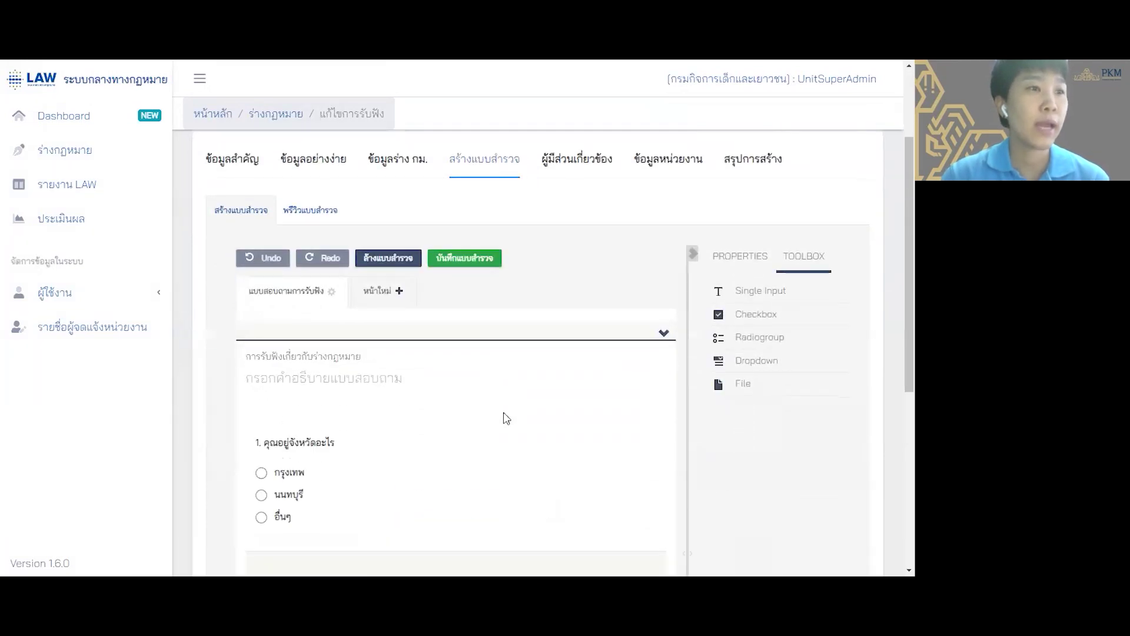
{"action": "scroll", "coordinate": [503, 417], "scroll_direction": "down", "scroll_amount": 3}
{"action": "scroll", "coordinate": [440, 417], "scroll_direction": "up", "scroll_amount": 1}
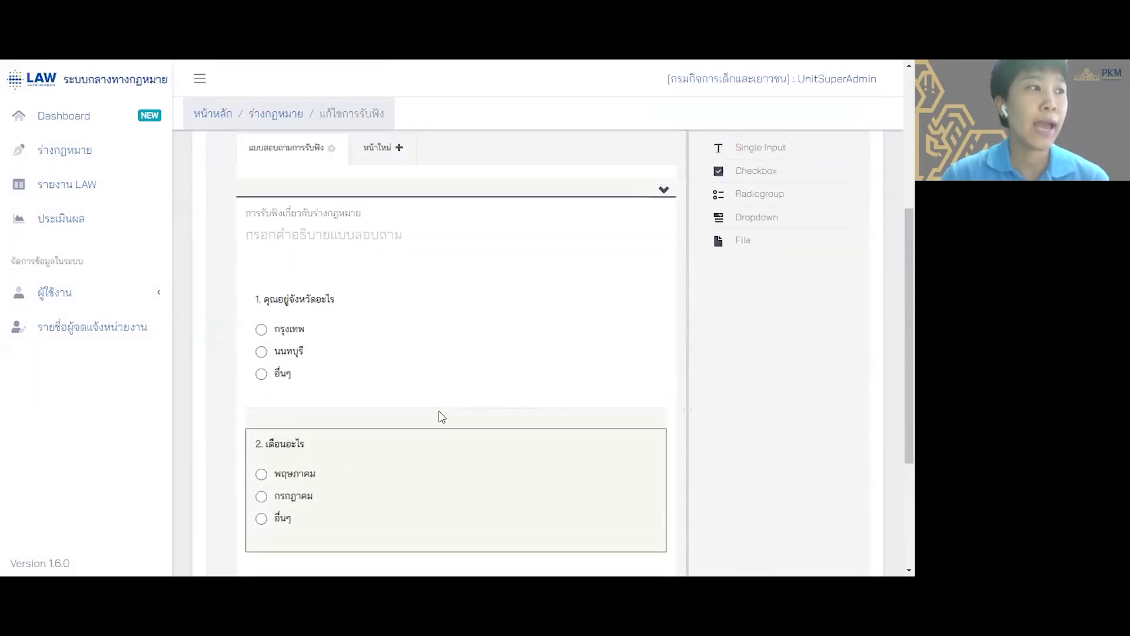
{"action": "scroll", "coordinate": [442, 416], "scroll_direction": "up", "scroll_amount": 2}
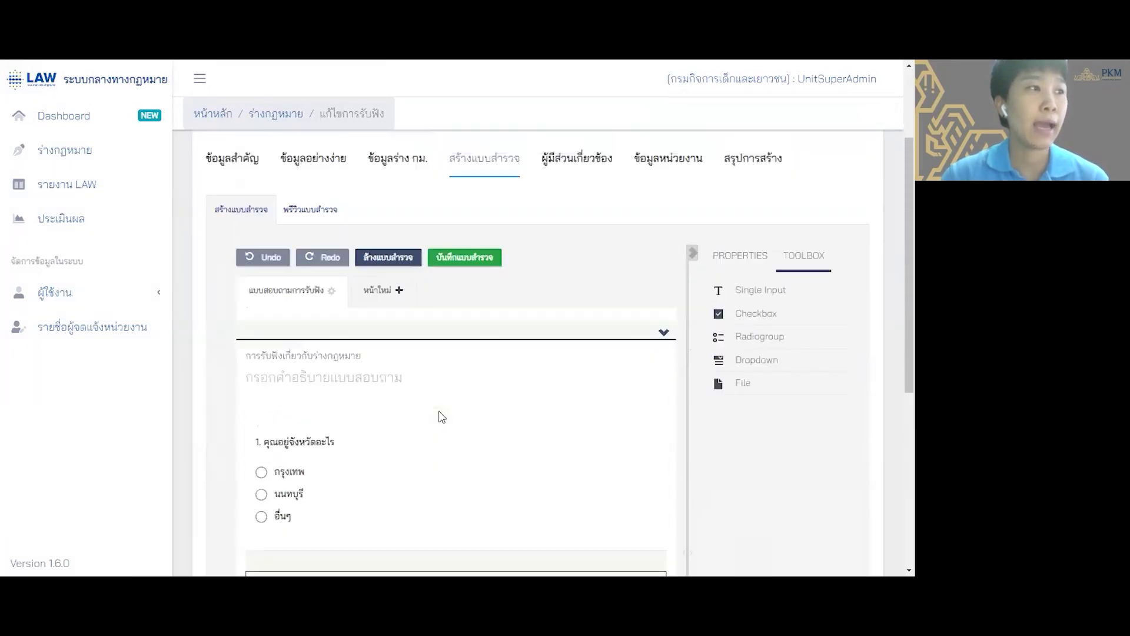
- Preview the survey as respondents see it, then return to the builder
{"action": "left_click", "coordinate": [335, 218]}
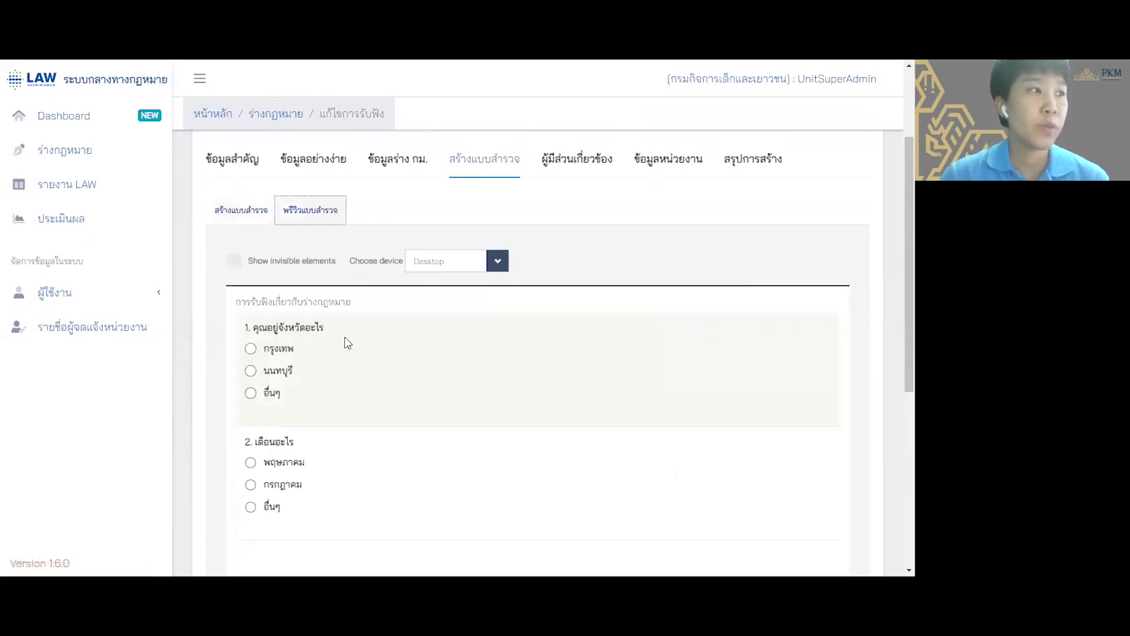
{"action": "scroll", "coordinate": [313, 361], "scroll_direction": "down", "scroll_amount": 1}
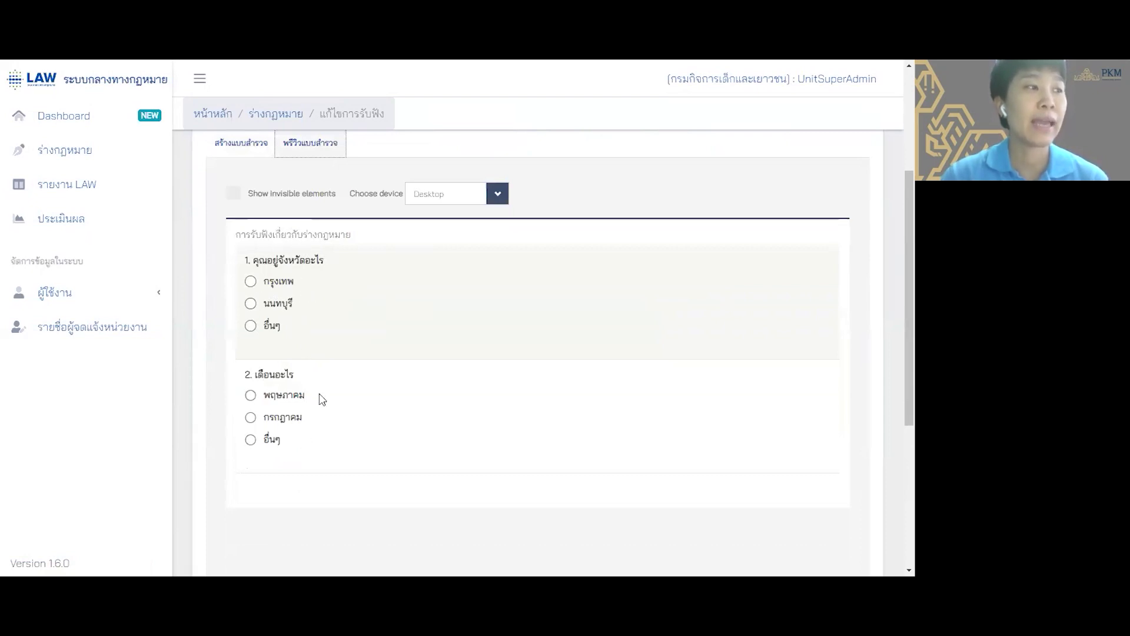
{"action": "scroll", "coordinate": [325, 414], "scroll_direction": "up", "scroll_amount": 3}
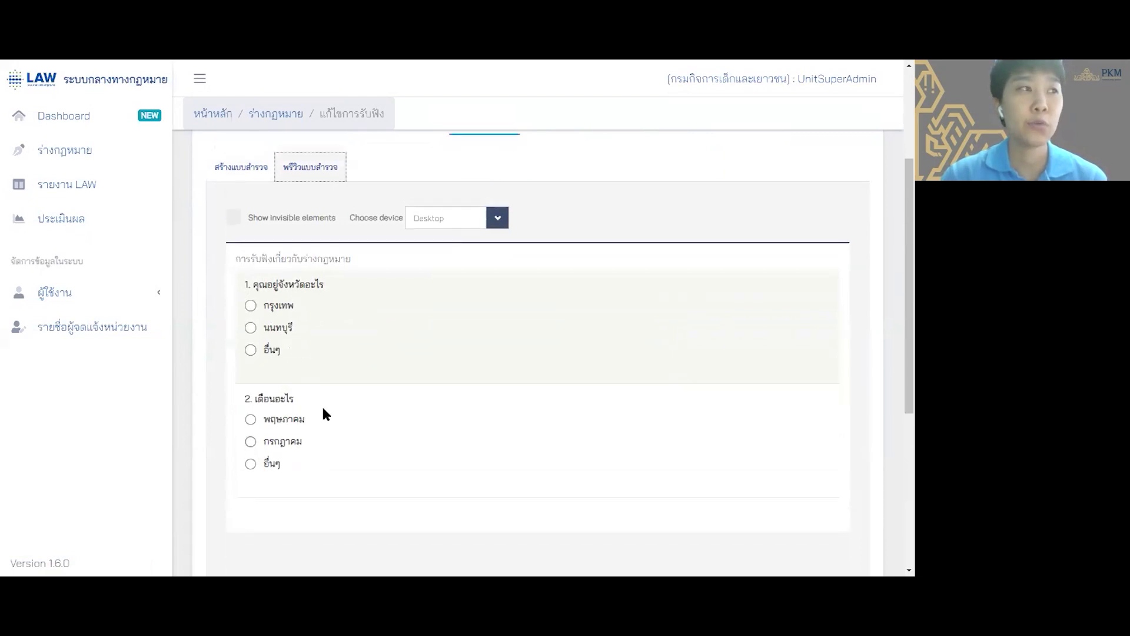
{"action": "left_click", "coordinate": [233, 278]}
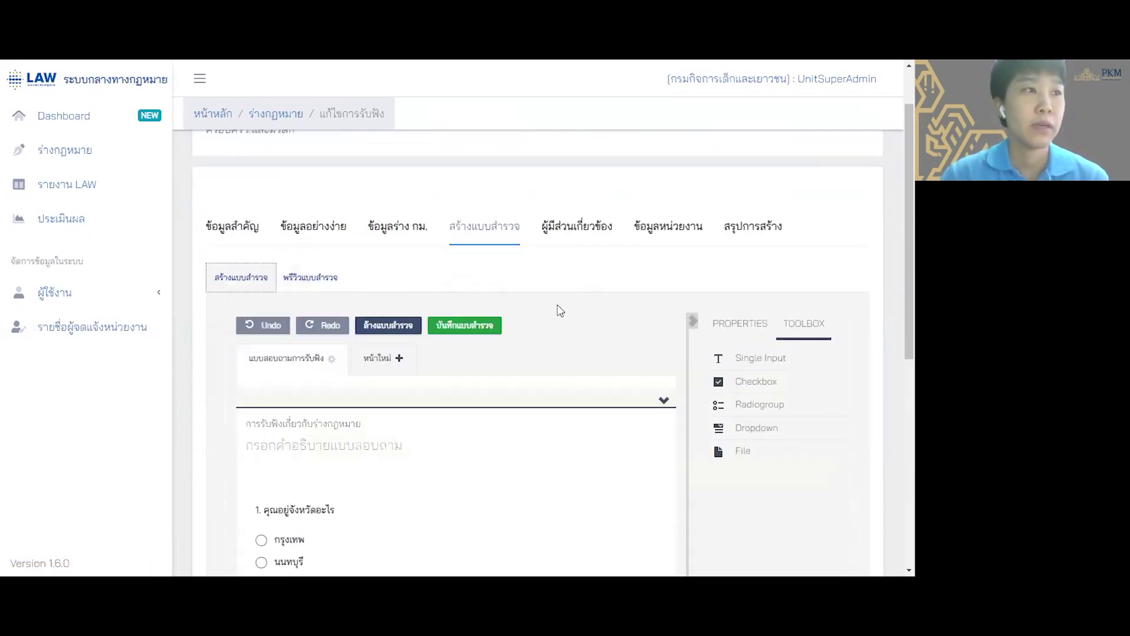
{"action": "scroll", "coordinate": [561, 309], "scroll_direction": "up", "scroll_amount": 1}
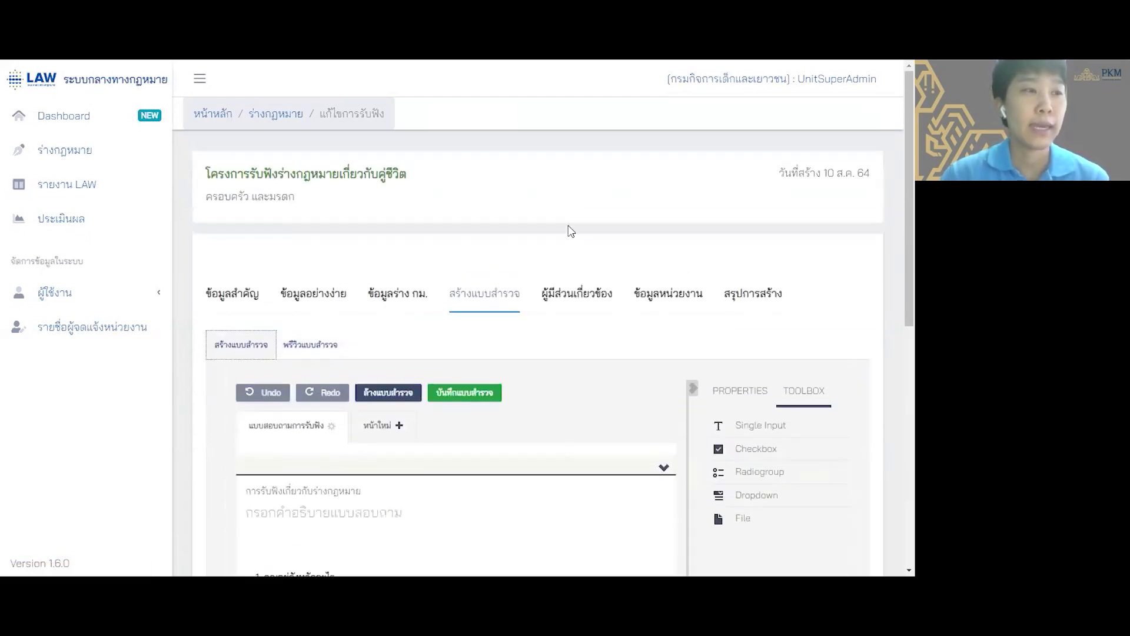
- Open the ผู้มีส่วนเกี่ยวข้อง step, cancel both เพิ่มรายชื่อ forms without adding anyone, then reach ข้อมูลหน่วยงาน
{"action": "left_click", "coordinate": [588, 305]}
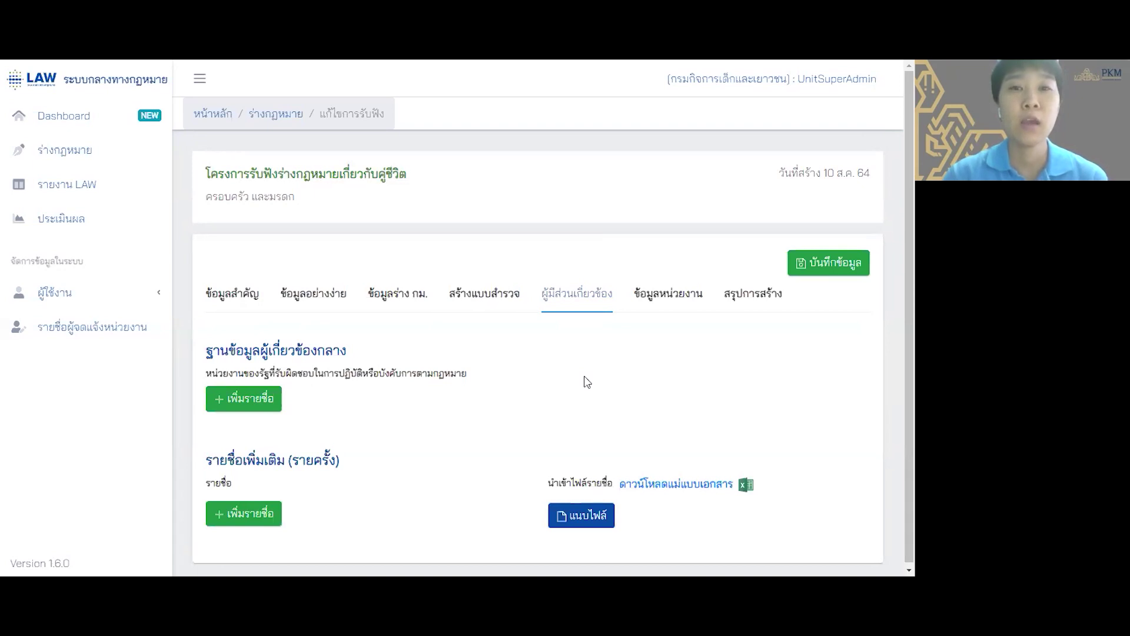
{"action": "left_click", "coordinate": [245, 515]}
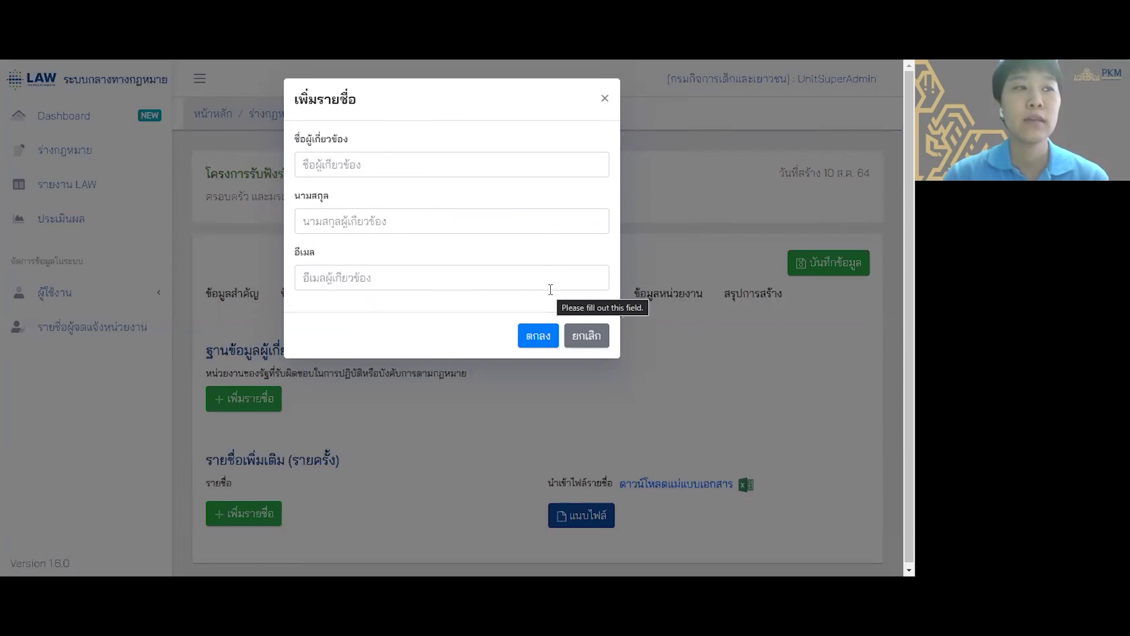
{"action": "left_click", "coordinate": [595, 341]}
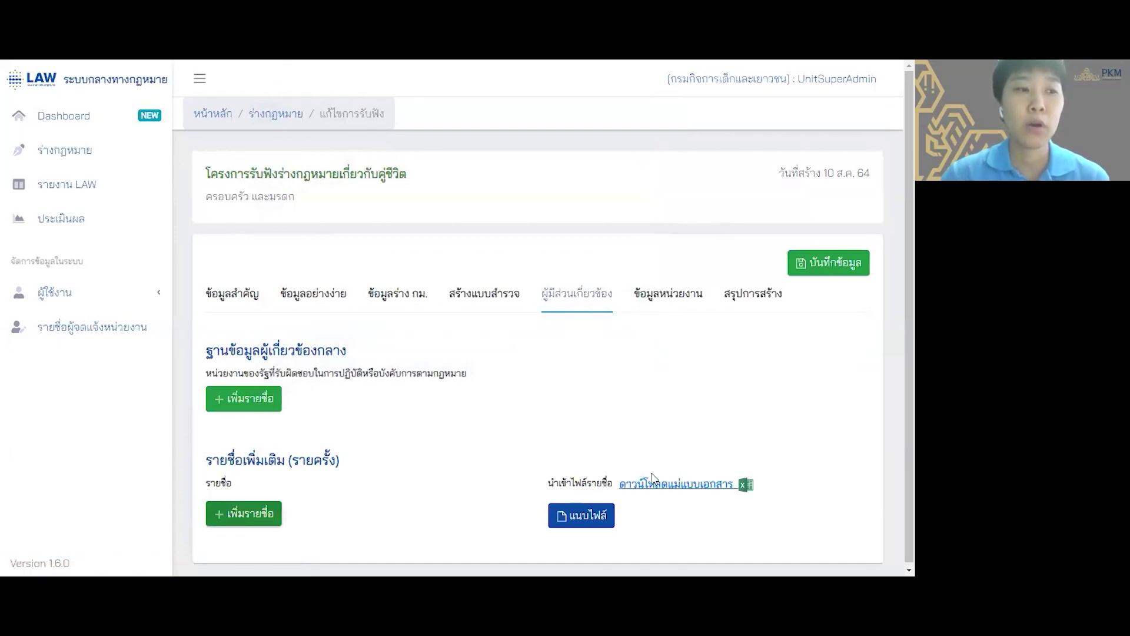
{"action": "left_click", "coordinate": [254, 515]}
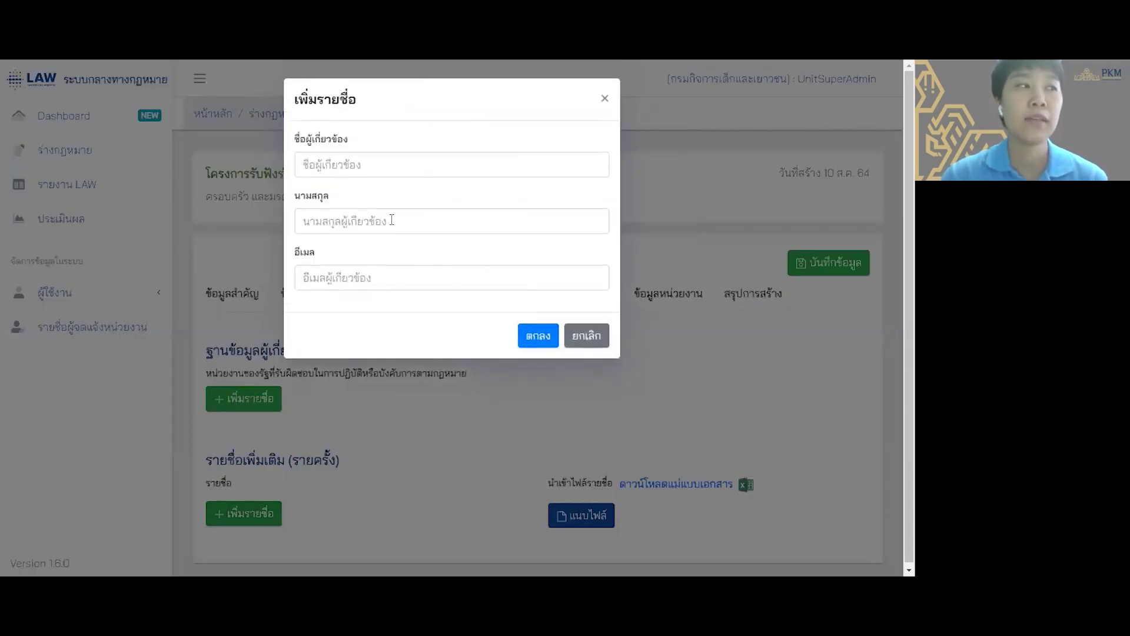
{"action": "left_click", "coordinate": [596, 344]}
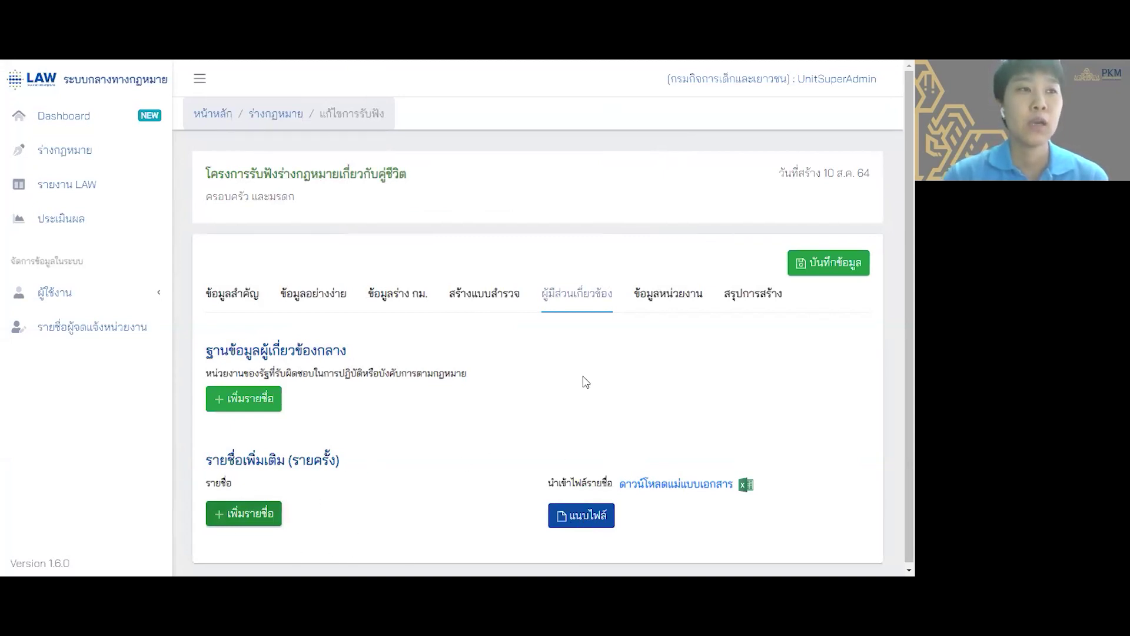
{"action": "left_click", "coordinate": [686, 302]}
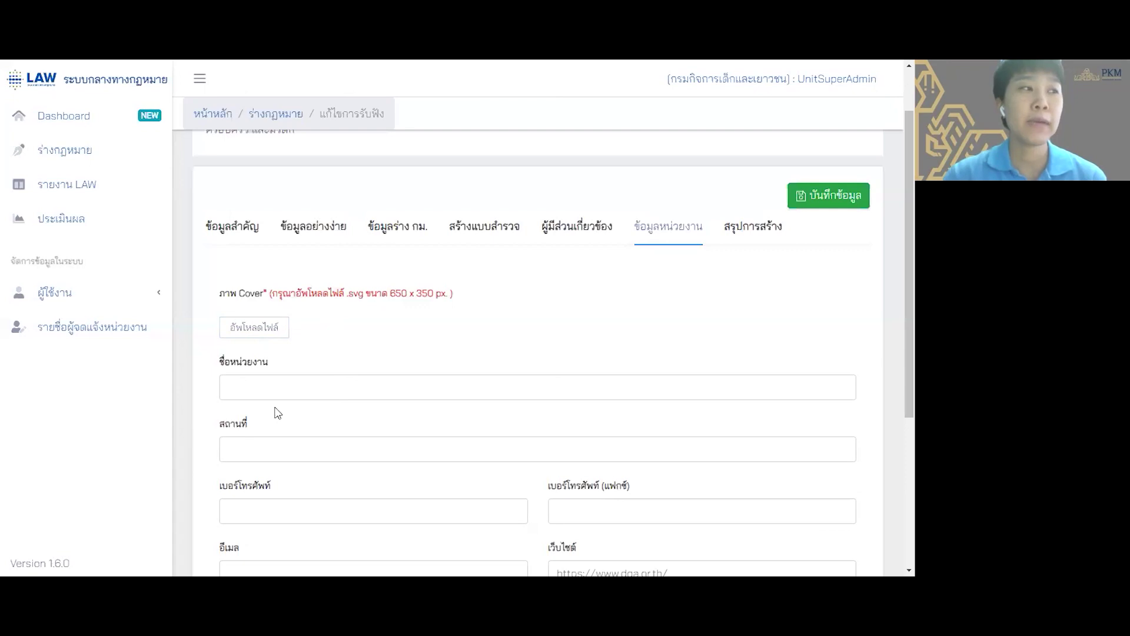
- Enter 'ทดสอบ' as the agency name after dismissing the responsible-person form
{"action": "scroll", "coordinate": [449, 404], "scroll_direction": "down", "scroll_amount": 2}
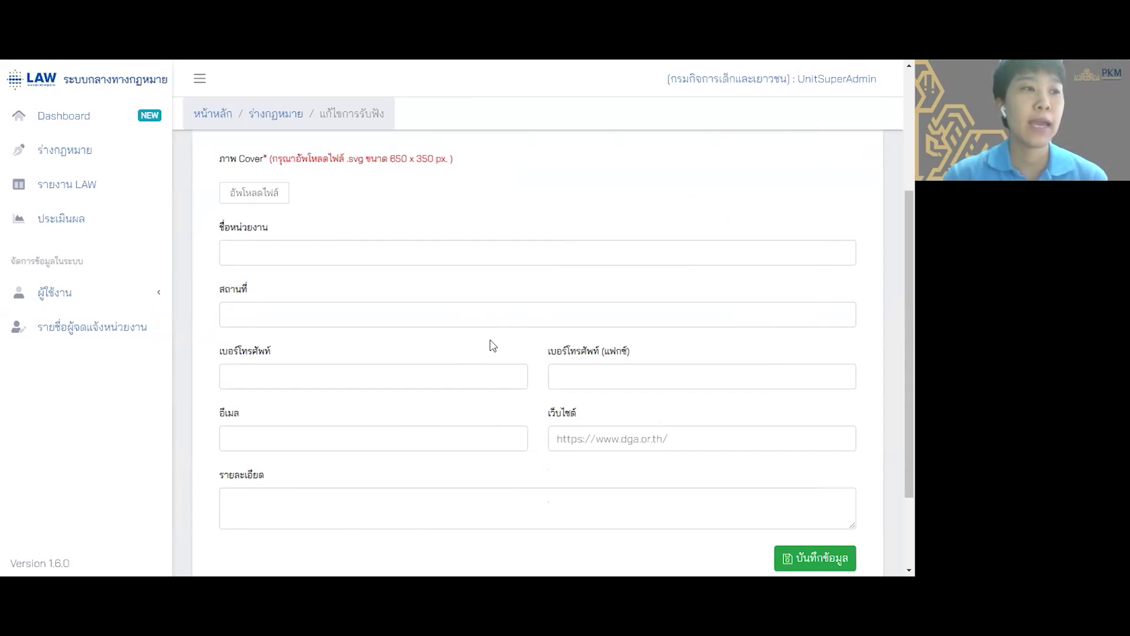
{"action": "scroll", "coordinate": [537, 454], "scroll_direction": "down", "scroll_amount": 2}
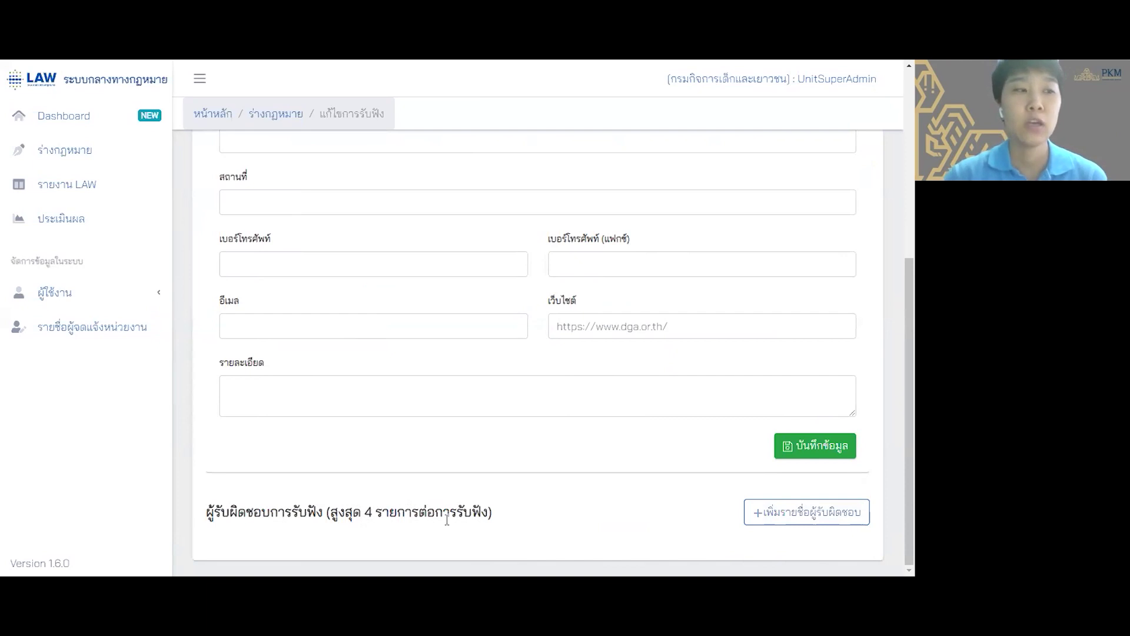
{"action": "left_click", "coordinate": [797, 521]}
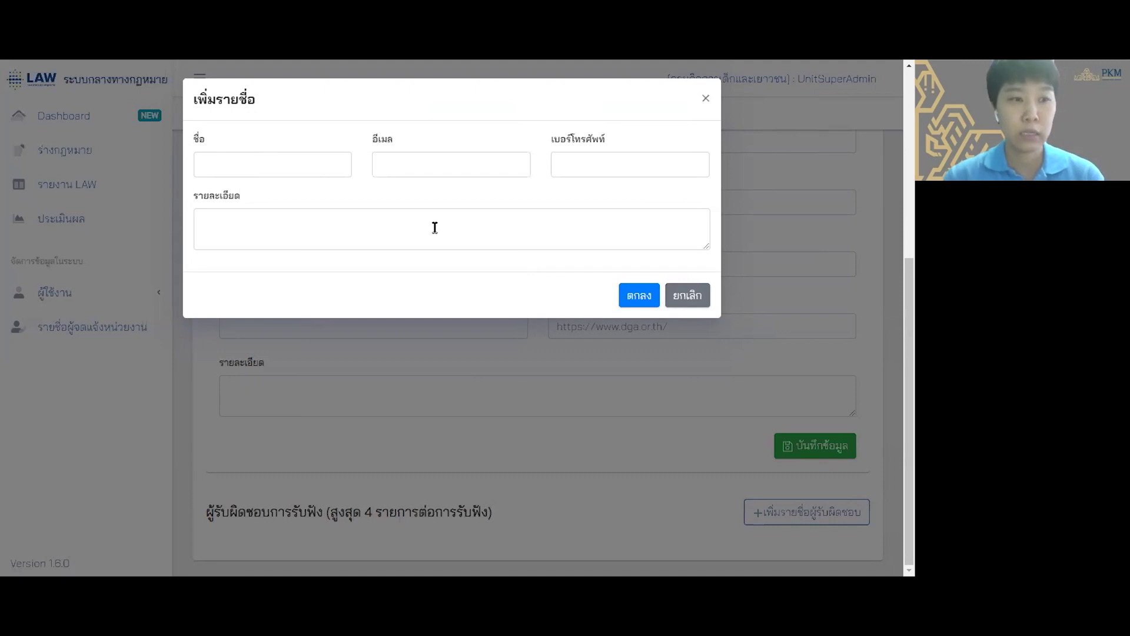
{"action": "left_click", "coordinate": [704, 295]}
{"action": "scroll", "coordinate": [406, 359], "scroll_direction": "up", "scroll_amount": 2}
{"action": "left_click", "coordinate": [363, 263]}
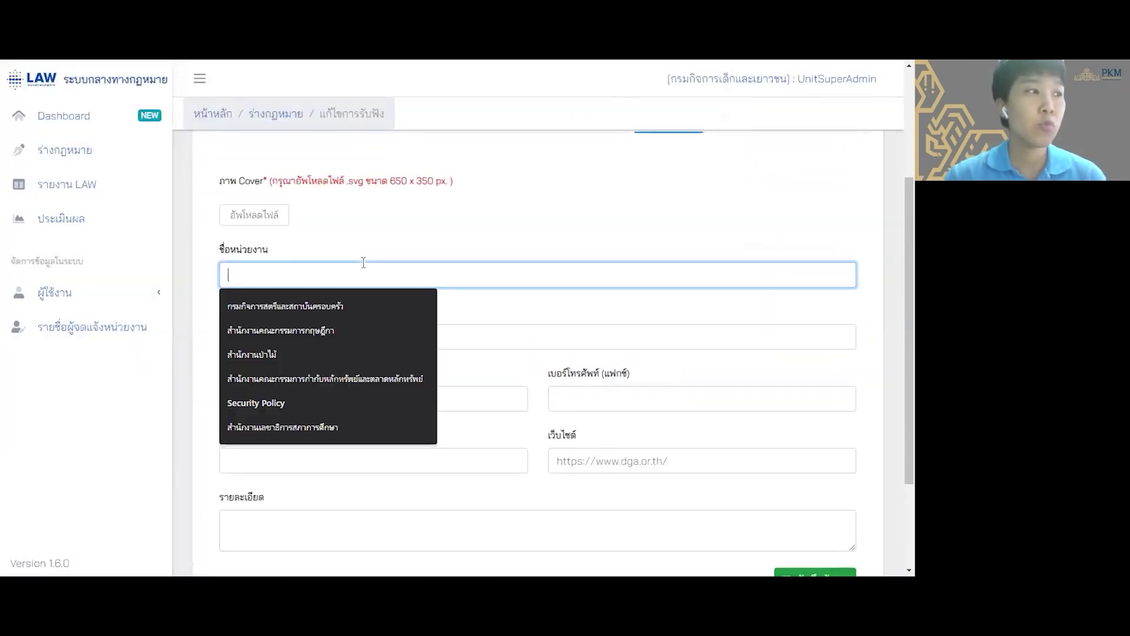
{"action": "type", "text": "ทดสอบ"}
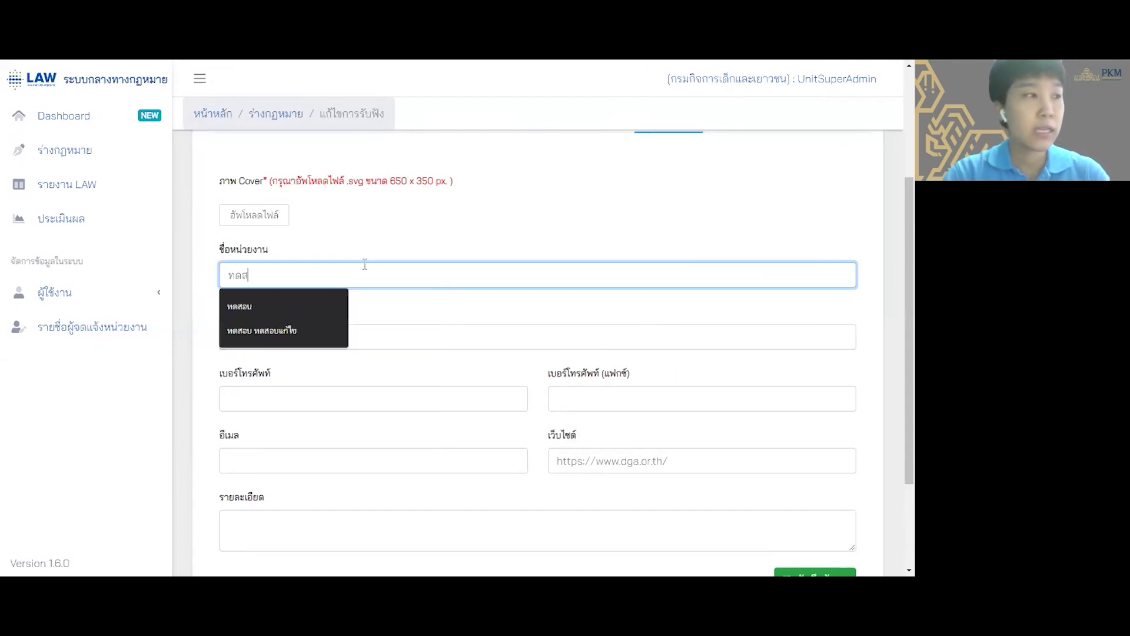
{"action": "left_click", "coordinate": [417, 336]}
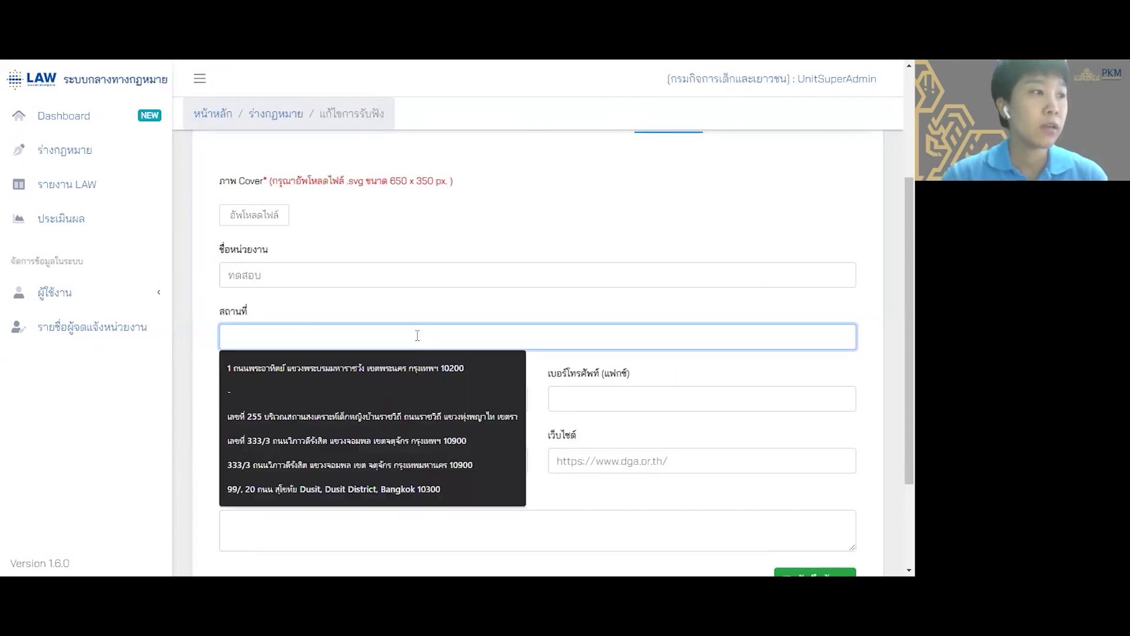
{"action": "left_click", "coordinate": [418, 366]}
{"action": "left_click", "coordinate": [399, 404]}
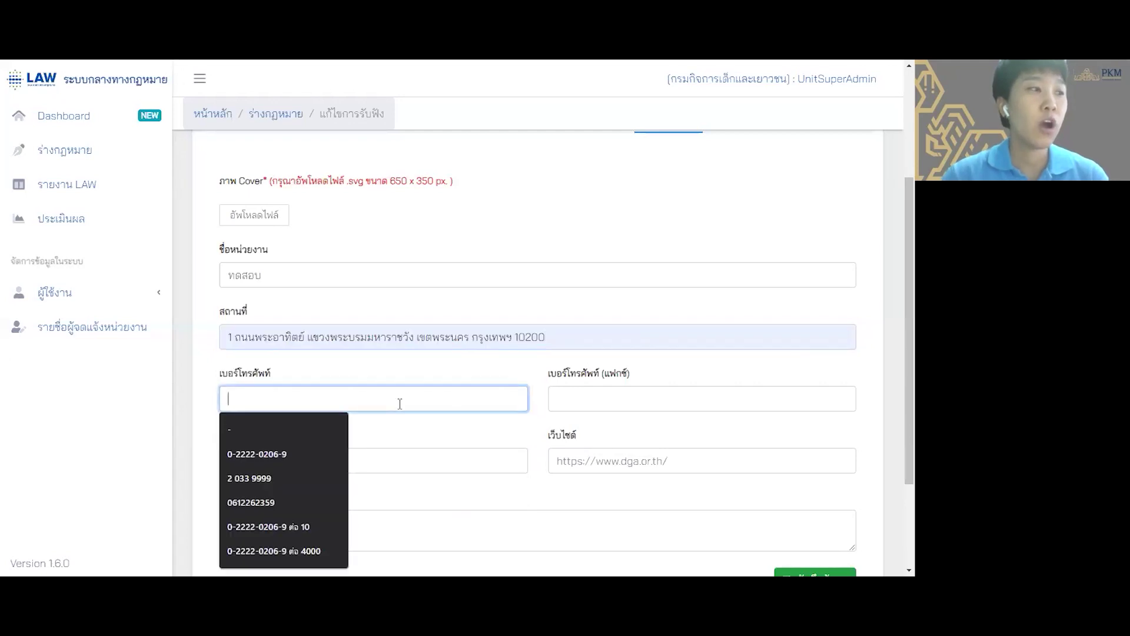
{"action": "left_click", "coordinate": [338, 455]}
{"action": "scroll", "coordinate": [515, 432], "scroll_direction": "down", "scroll_amount": 2}
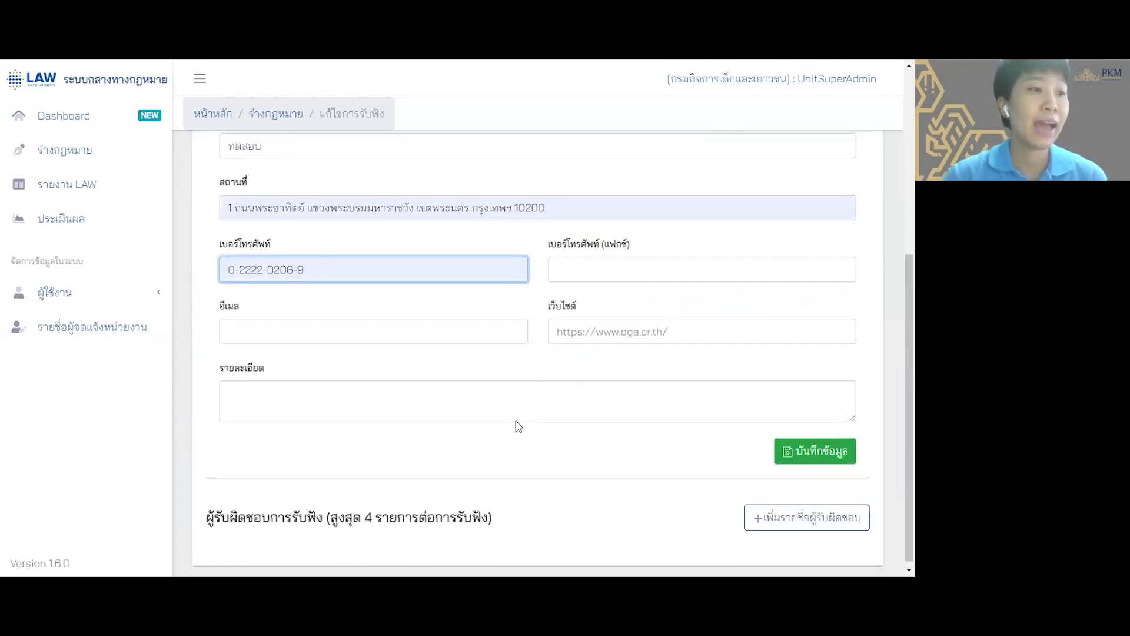
{"action": "left_click", "coordinate": [589, 332]}
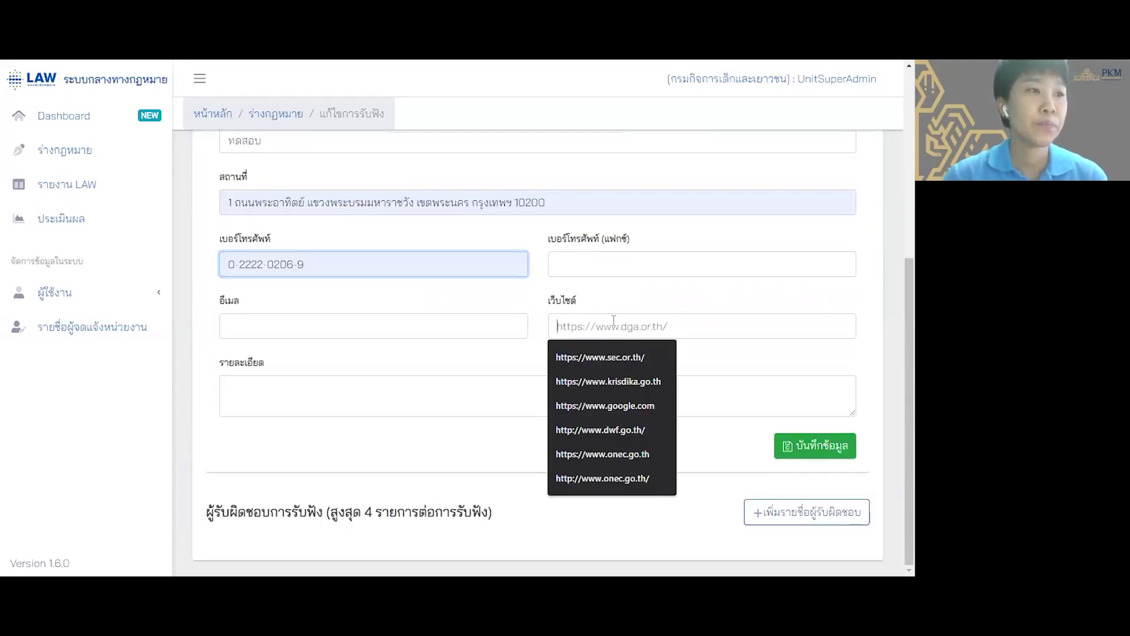
{"action": "left_click", "coordinate": [630, 405]}
{"action": "left_click", "coordinate": [413, 326]}
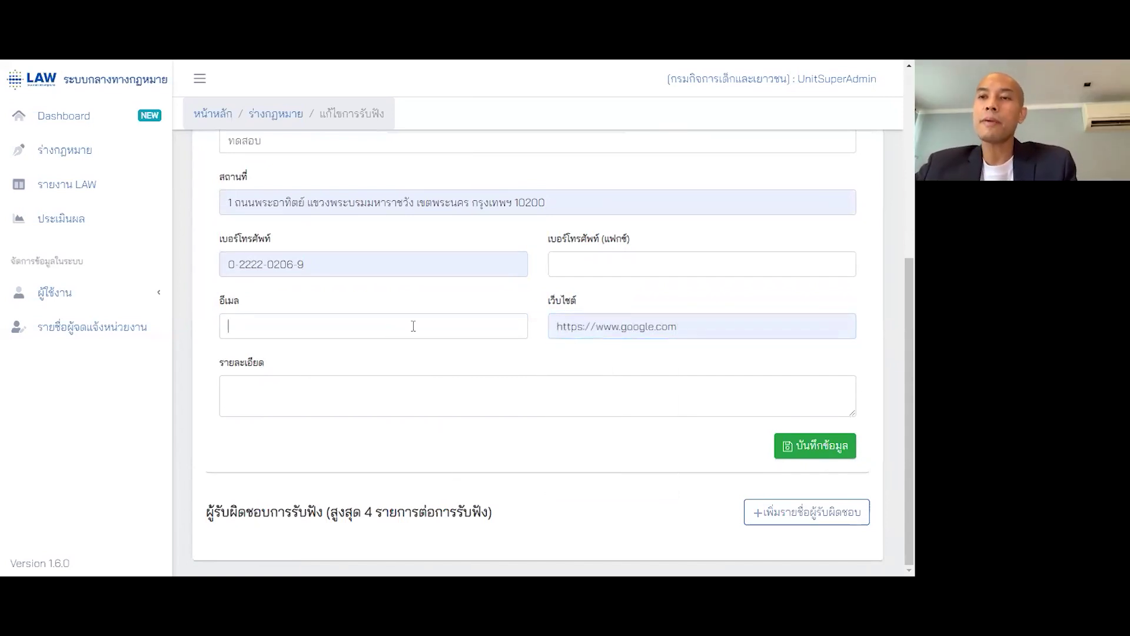
{"action": "left_click", "coordinate": [294, 384]}
- Save the agency information with บันทึกข้อมูล
{"action": "left_click", "coordinate": [831, 449]}
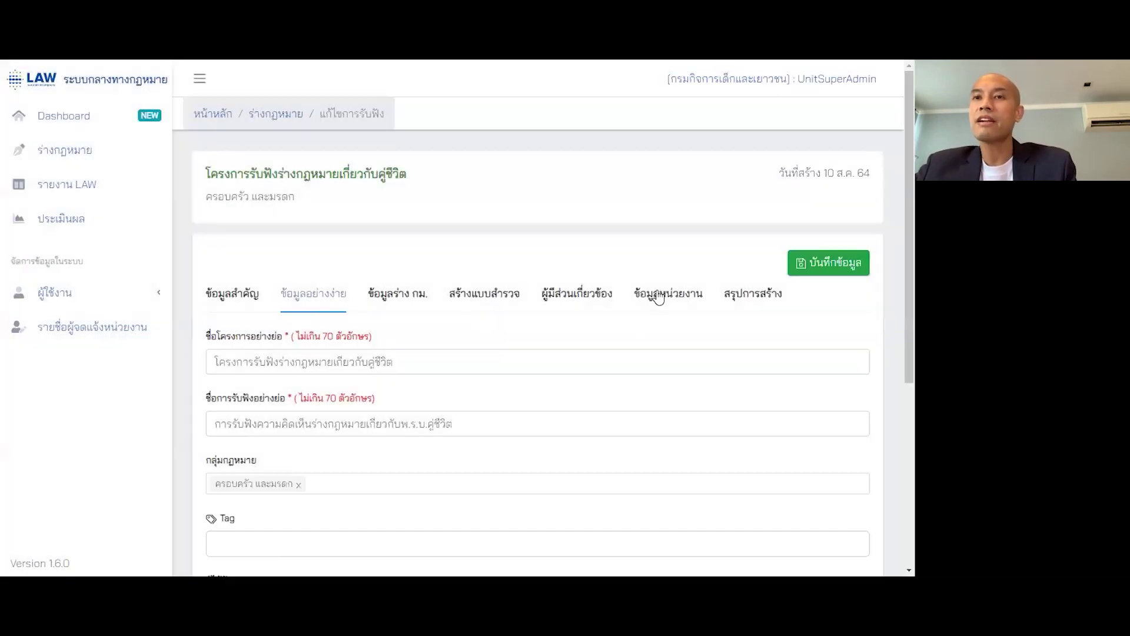
{"action": "left_click", "coordinate": [659, 298]}
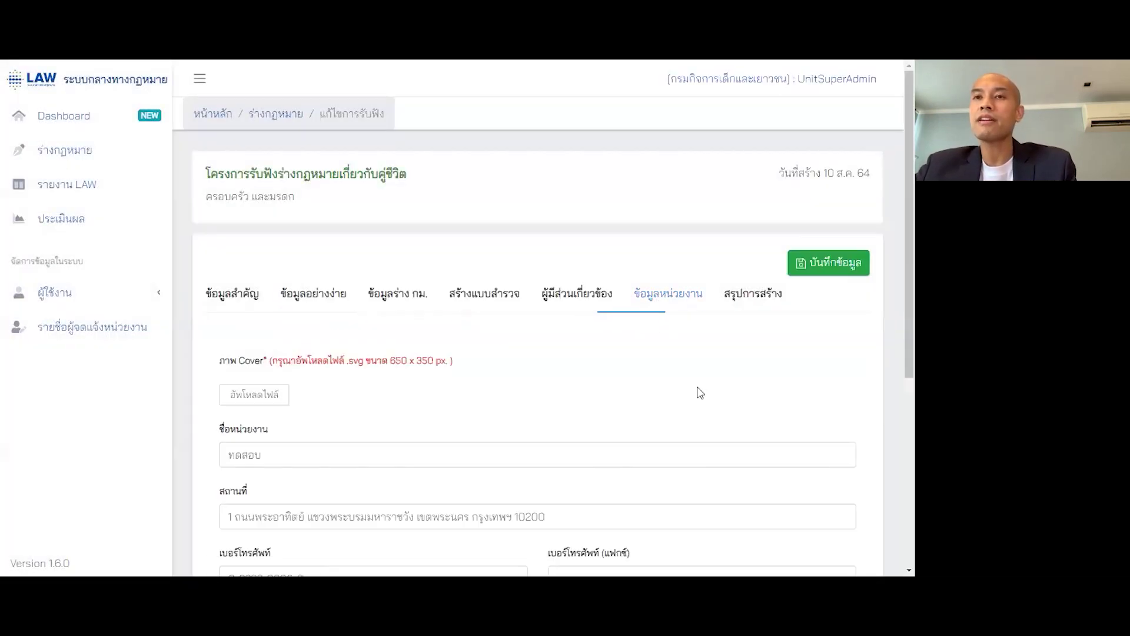
{"action": "scroll", "coordinate": [697, 393], "scroll_direction": "down", "scroll_amount": 5}
- Add one responsible person, filling name, e-mail and phone from autofill suggestions, and confirm with ตกลง
{"action": "left_click", "coordinate": [798, 504]}
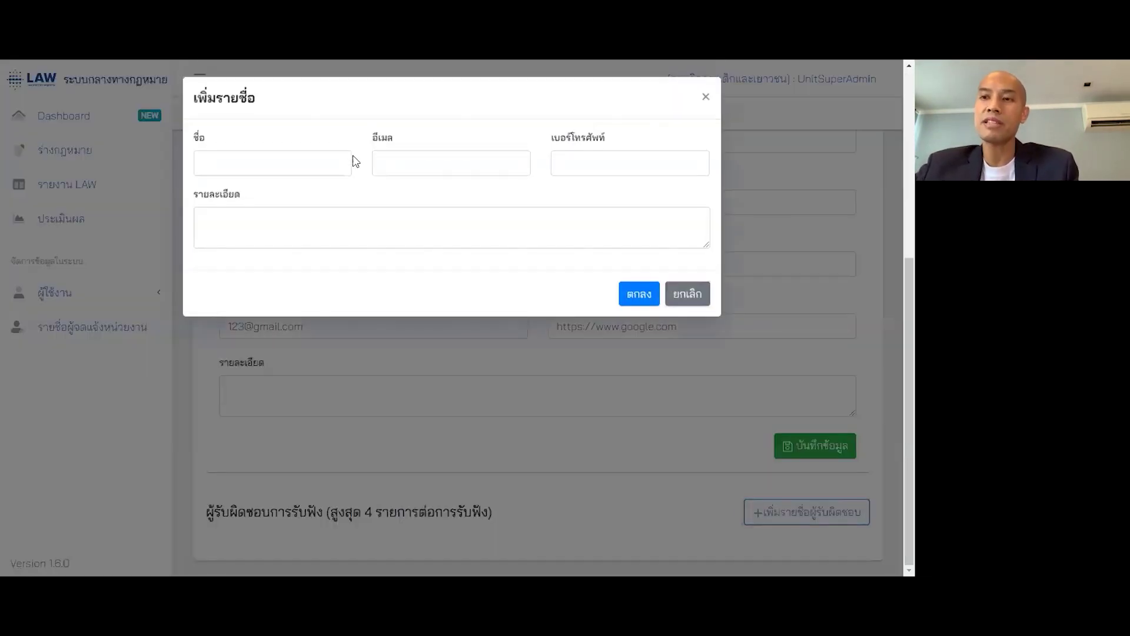
{"action": "left_click", "coordinate": [349, 160]}
{"action": "left_click", "coordinate": [331, 184]}
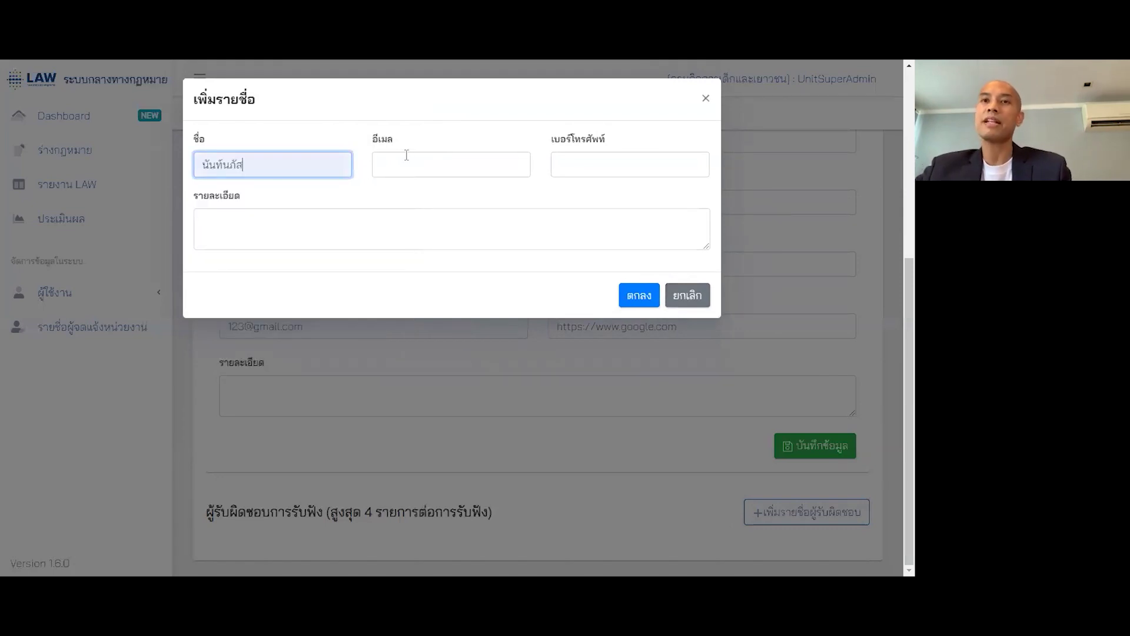
{"action": "left_click", "coordinate": [405, 154]}
{"action": "left_click", "coordinate": [406, 214]}
{"action": "left_click", "coordinate": [602, 171]}
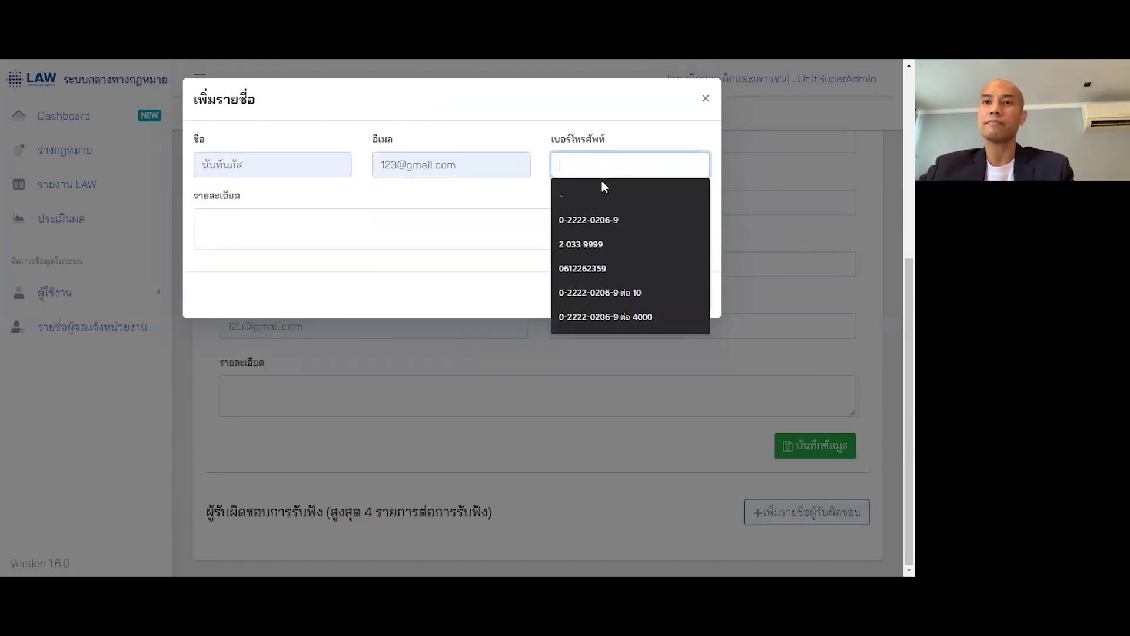
{"action": "left_click", "coordinate": [601, 219]}
{"action": "left_click", "coordinate": [650, 300]}
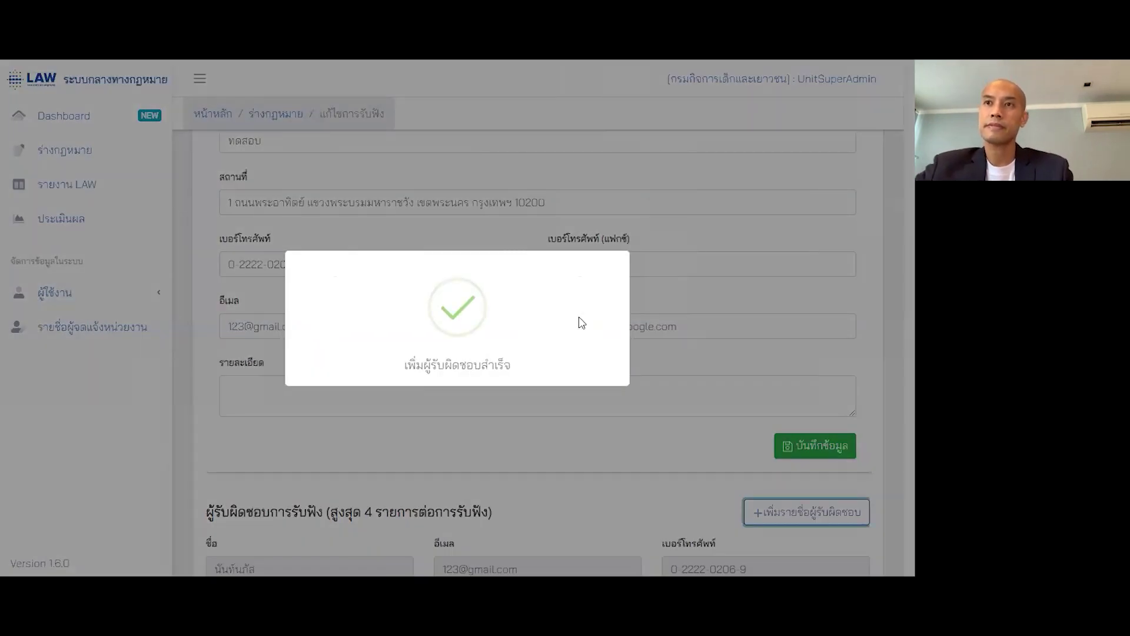
{"action": "scroll", "coordinate": [582, 323], "scroll_direction": "down", "scroll_amount": 3}
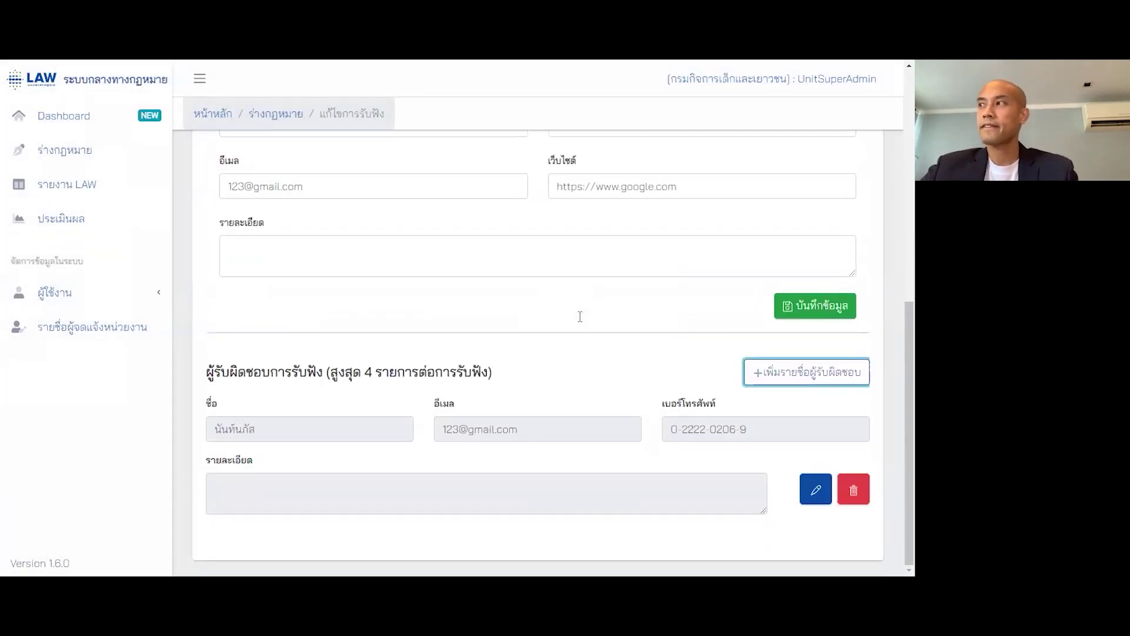
{"action": "scroll", "coordinate": [335, 397], "scroll_direction": "up", "scroll_amount": 3}
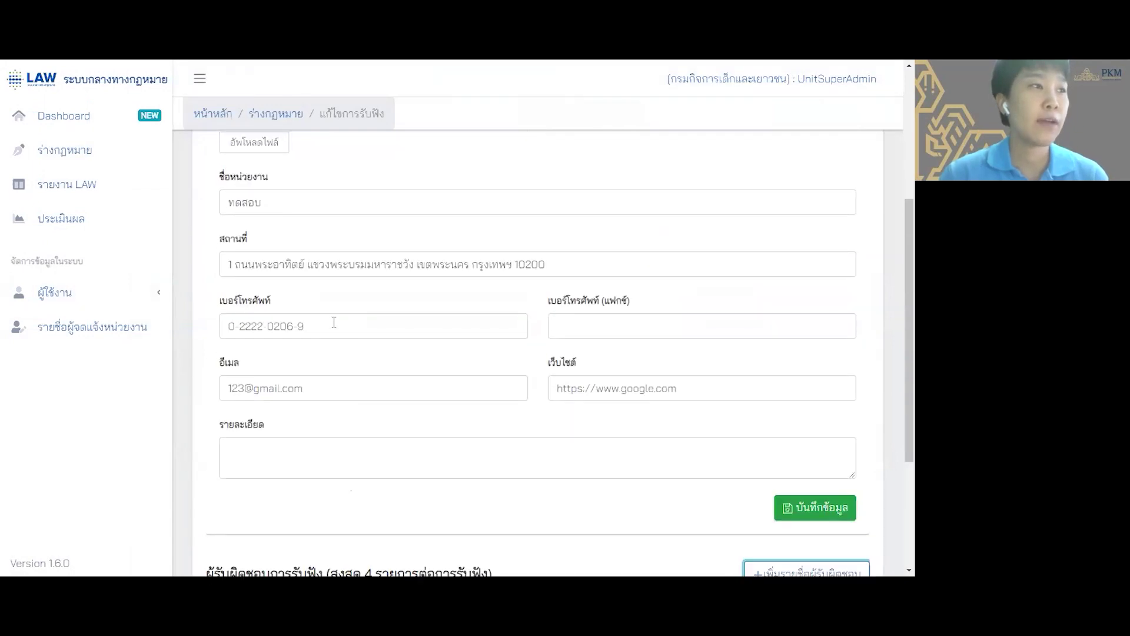
{"action": "scroll", "coordinate": [333, 320], "scroll_direction": "down", "scroll_amount": 3}
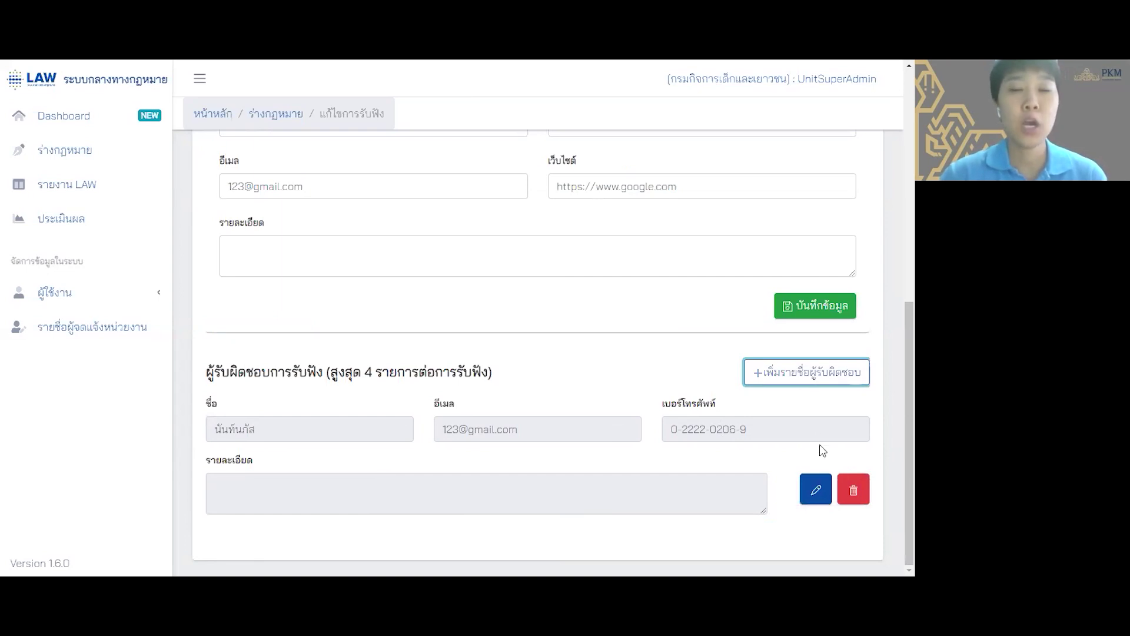
{"action": "scroll", "coordinate": [598, 494], "scroll_direction": "up", "scroll_amount": 10}
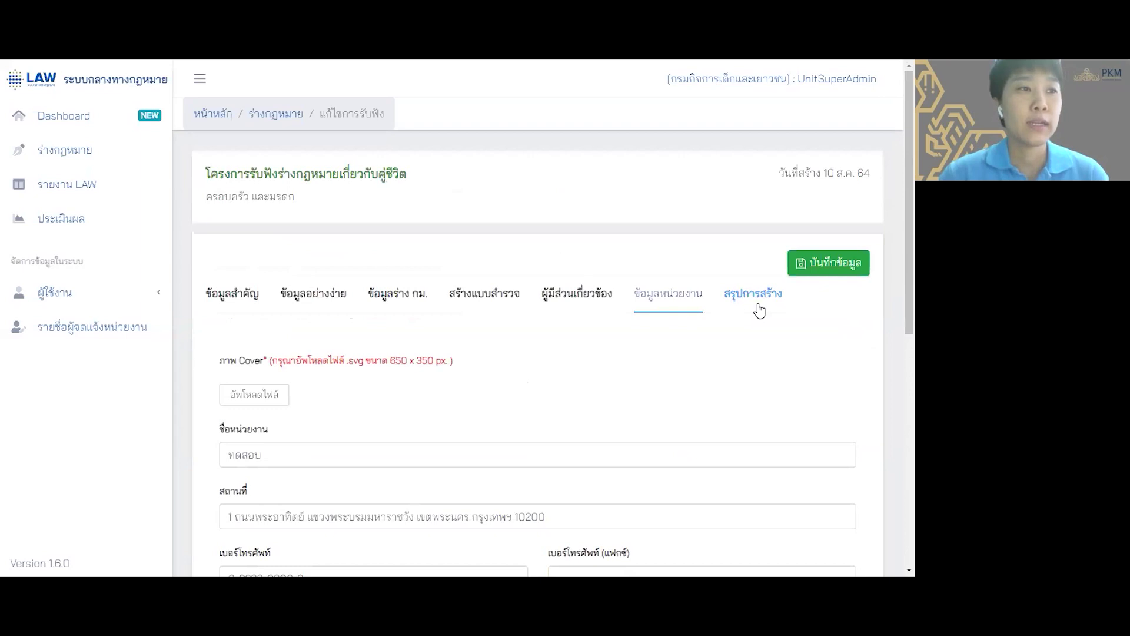
- Open the creation summary, which shows start and end dates of 08/10/2021
{"action": "left_click", "coordinate": [761, 307]}
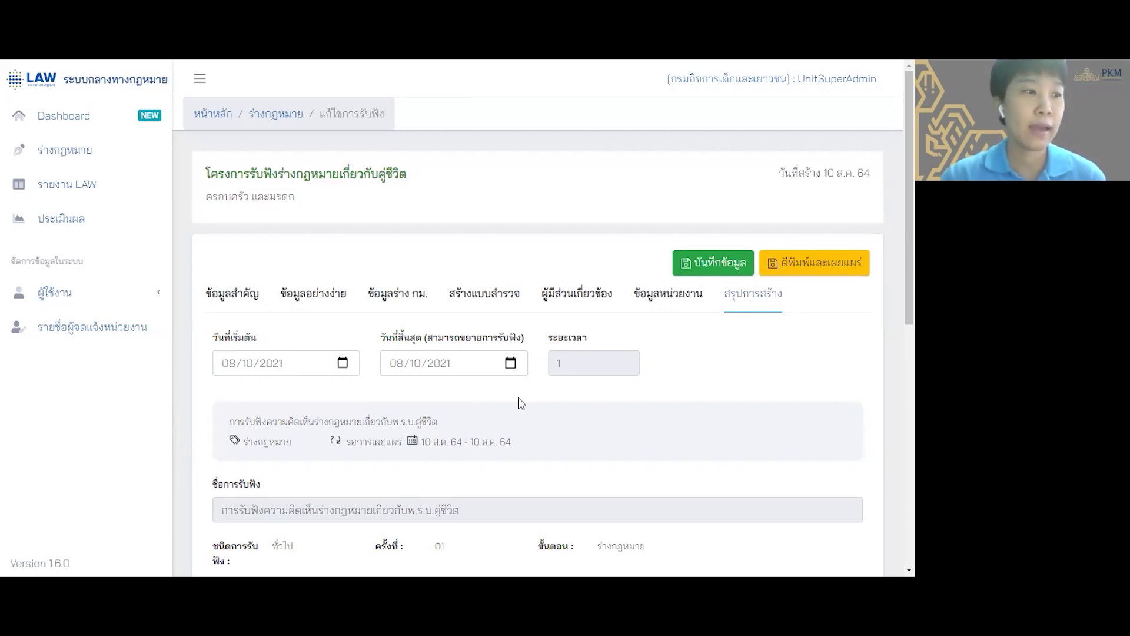
{"action": "scroll", "coordinate": [520, 403], "scroll_direction": "down", "scroll_amount": 1}
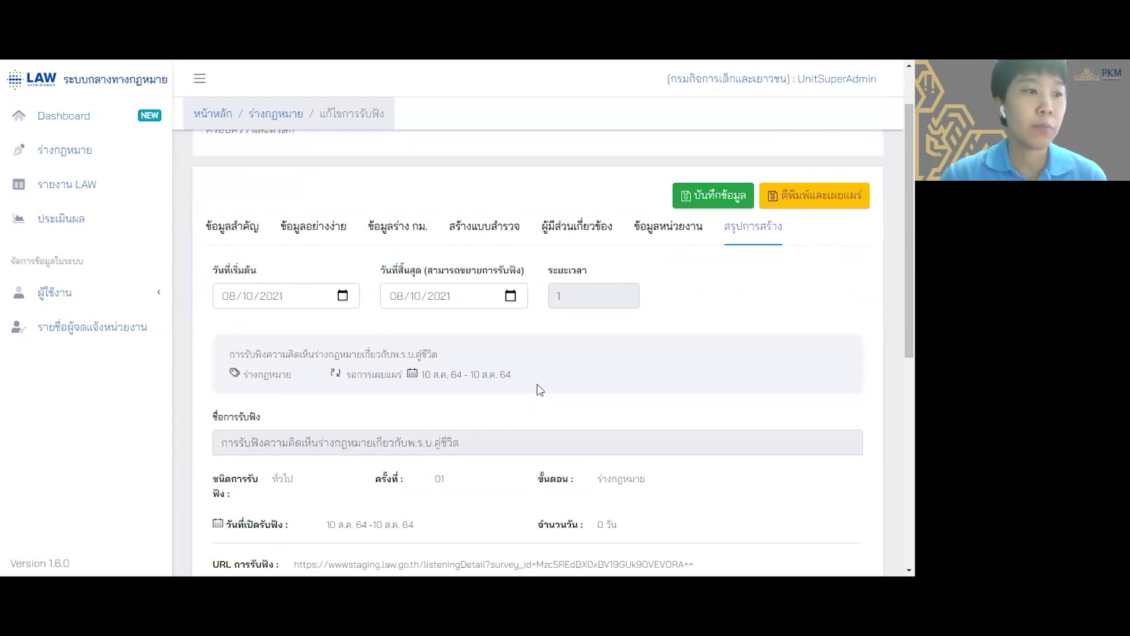
{"action": "scroll", "coordinate": [540, 390], "scroll_direction": "up", "scroll_amount": 1}
{"action": "scroll", "coordinate": [533, 394], "scroll_direction": "down", "scroll_amount": 1}
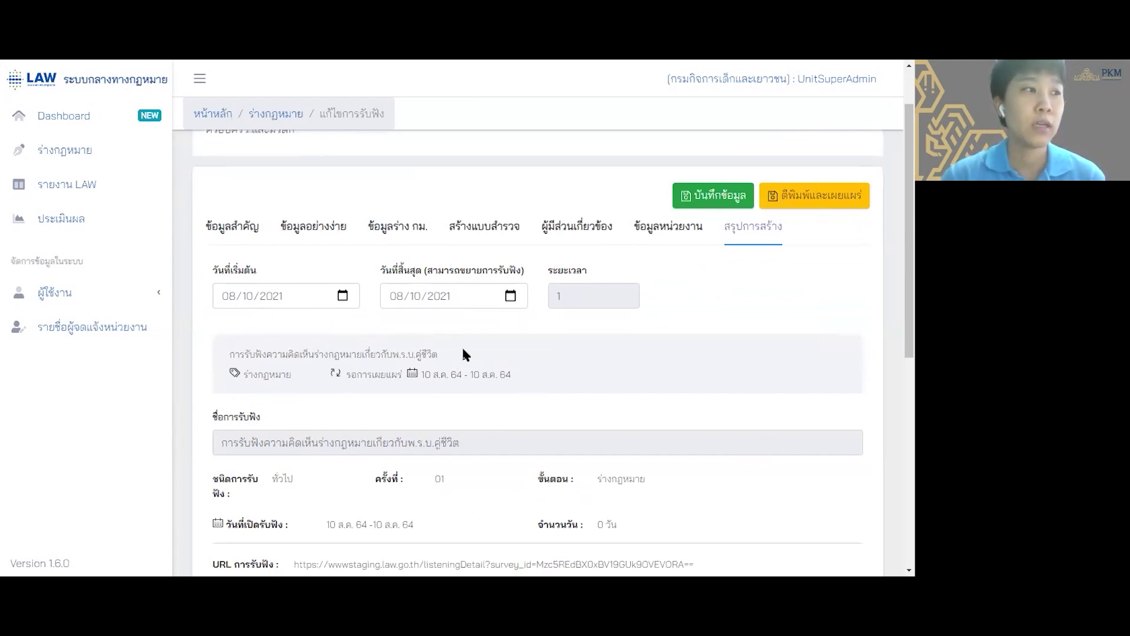
- Open the start- and end-date calendars, then close them with both dates unchanged
{"action": "left_click", "coordinate": [347, 296]}
{"action": "left_click", "coordinate": [347, 296]}
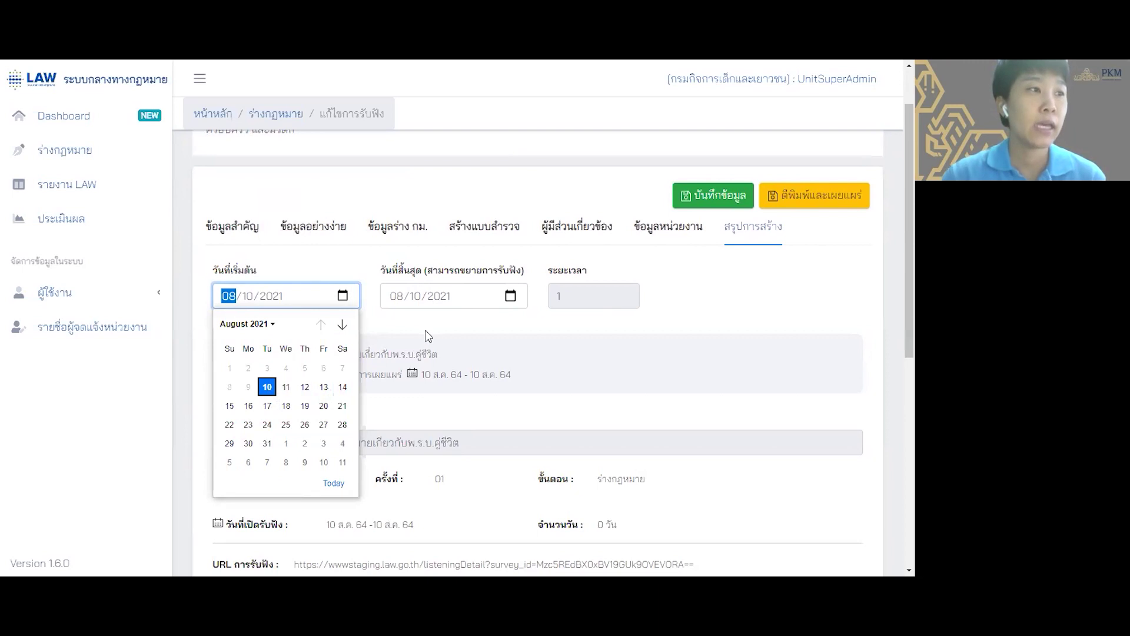
{"action": "left_click", "coordinate": [510, 296]}
{"action": "left_click", "coordinate": [510, 296]}
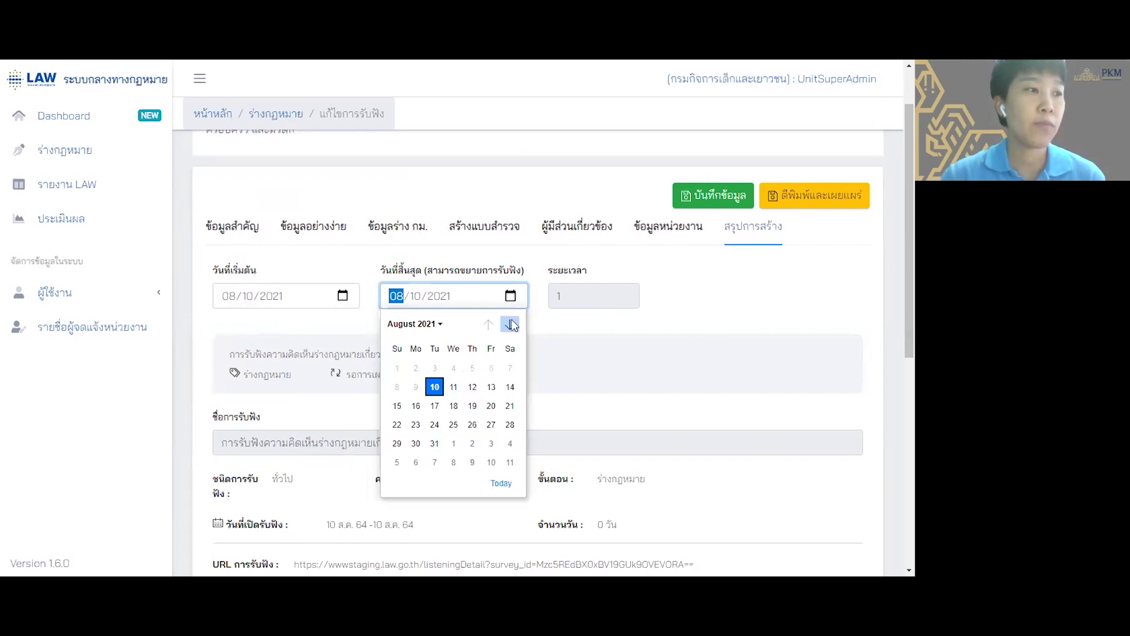
{"action": "left_click", "coordinate": [576, 365]}
- Review the summary's hearing URL, QR code and two survey questions
{"action": "scroll", "coordinate": [412, 359], "scroll_direction": "down", "scroll_amount": 2}
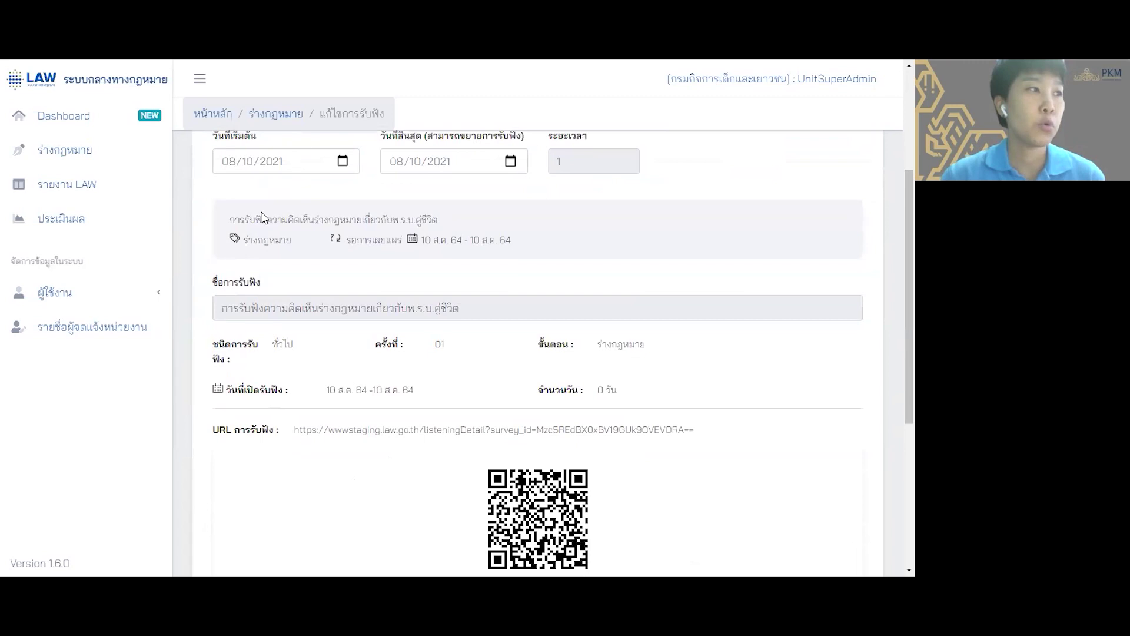
{"action": "scroll", "coordinate": [474, 384], "scroll_direction": "down", "scroll_amount": 1}
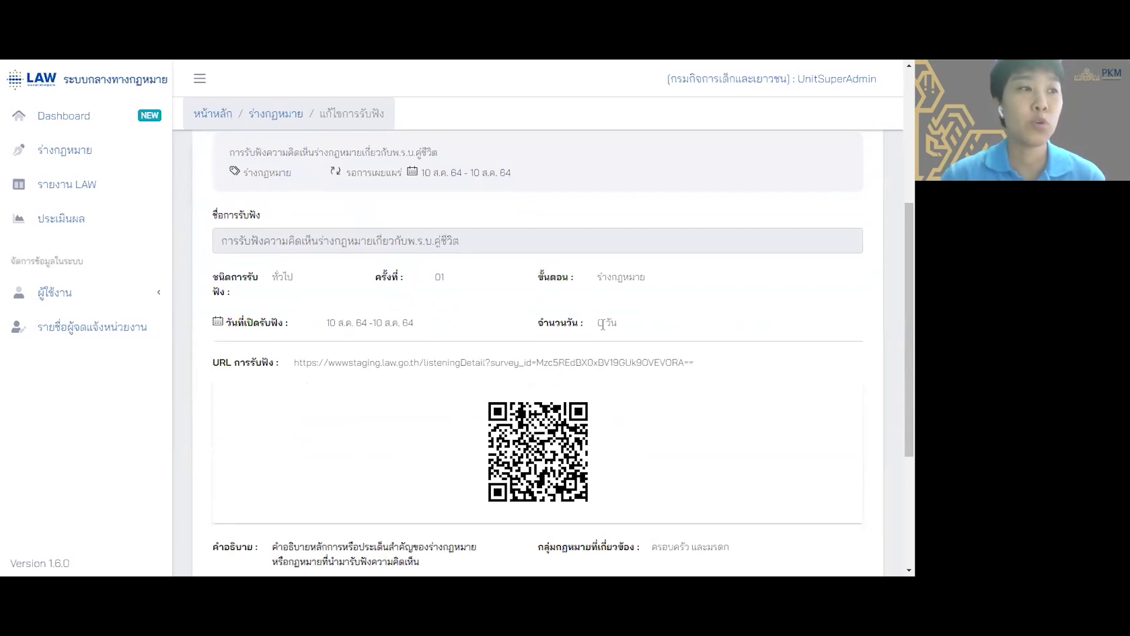
{"action": "scroll", "coordinate": [603, 323], "scroll_direction": "down", "scroll_amount": 1}
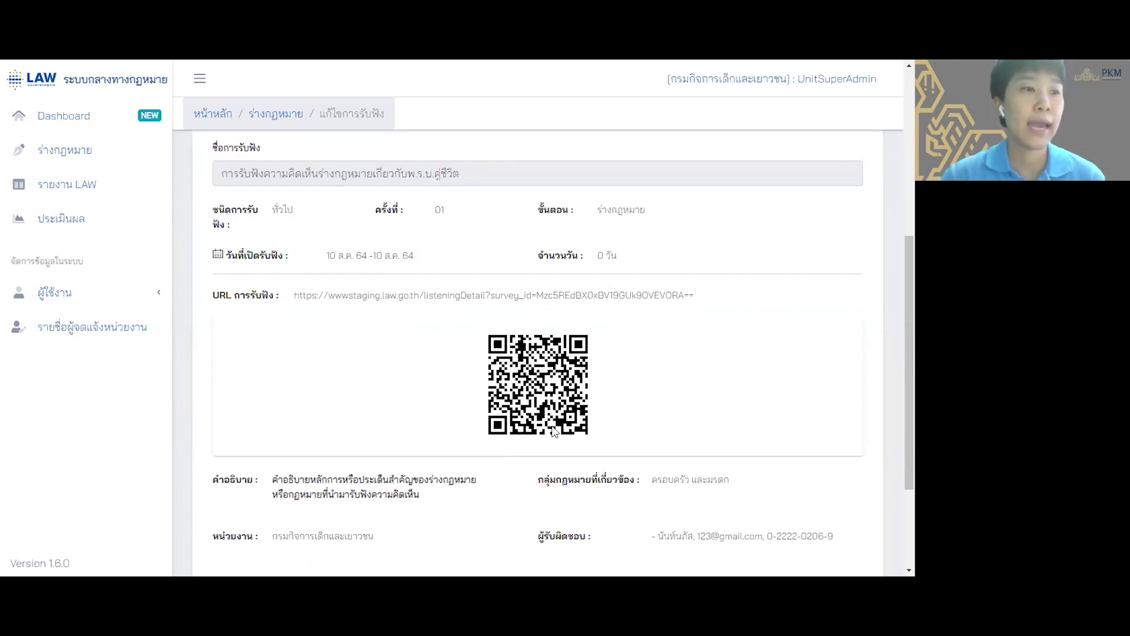
{"action": "scroll", "coordinate": [554, 432], "scroll_direction": "down", "scroll_amount": 1}
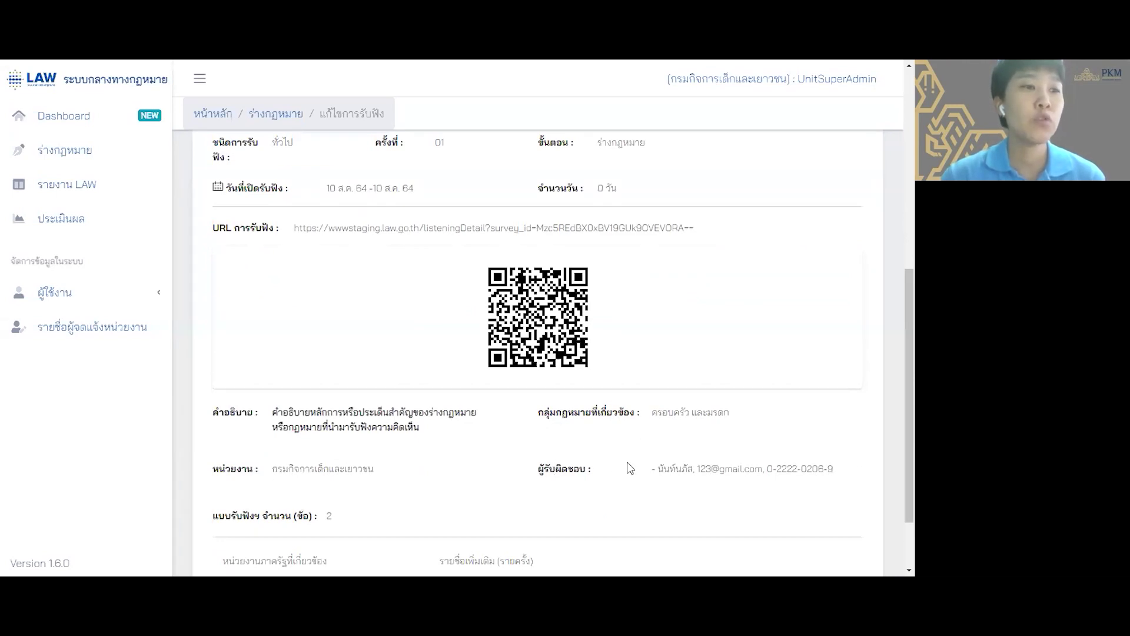
{"action": "scroll", "coordinate": [627, 467], "scroll_direction": "down", "scroll_amount": 2}
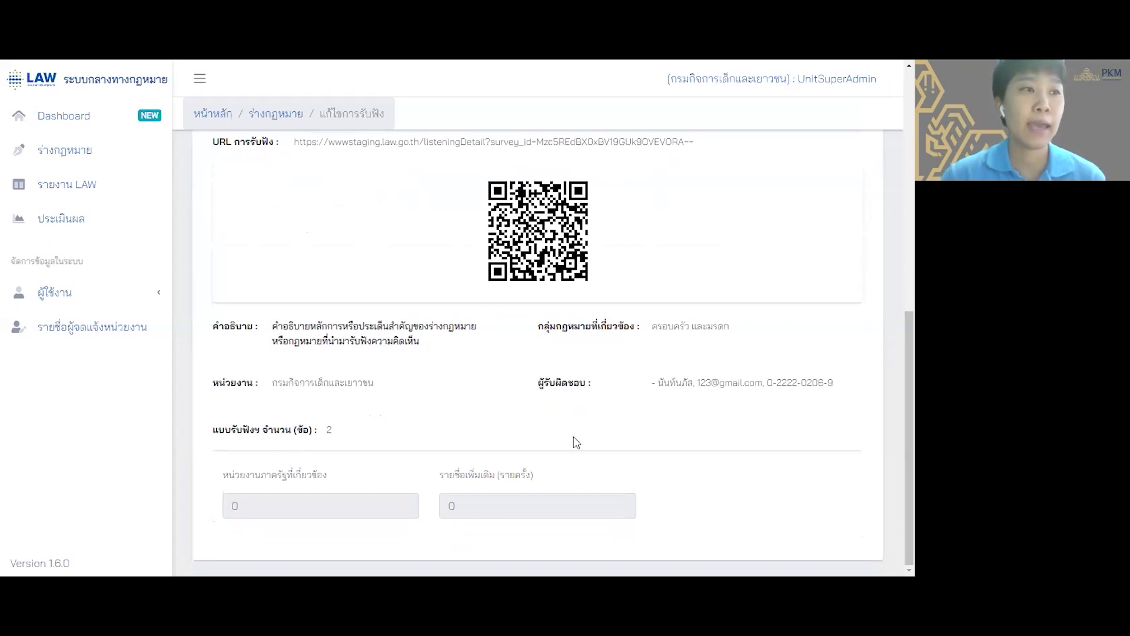
{"action": "scroll", "coordinate": [575, 443], "scroll_direction": "up", "scroll_amount": 1}
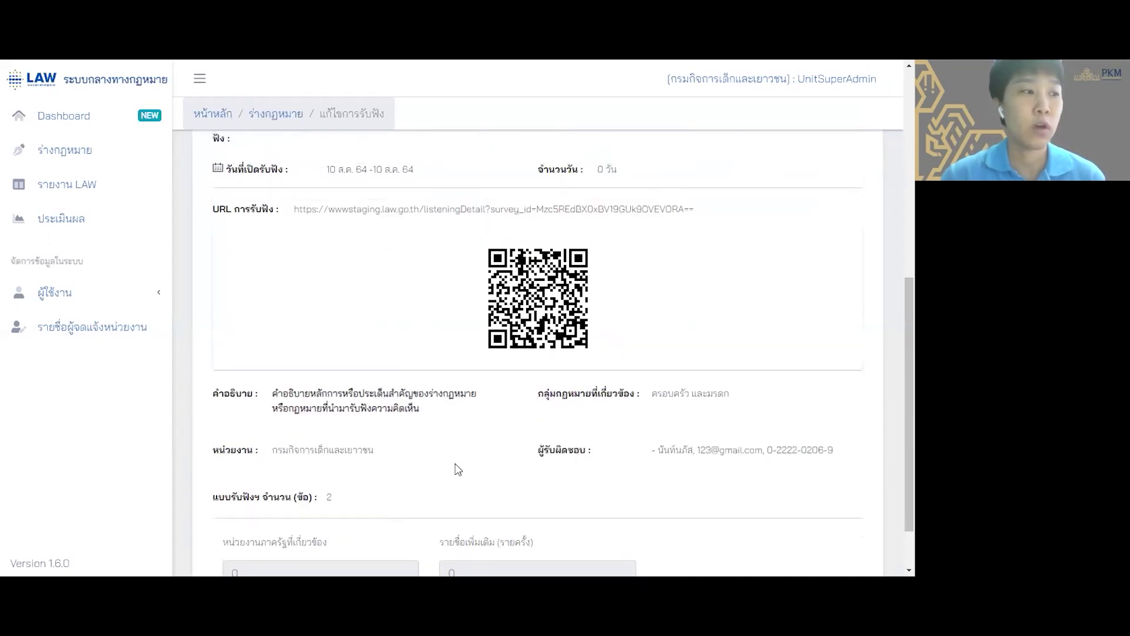
{"action": "scroll", "coordinate": [458, 469], "scroll_direction": "up", "scroll_amount": 4}
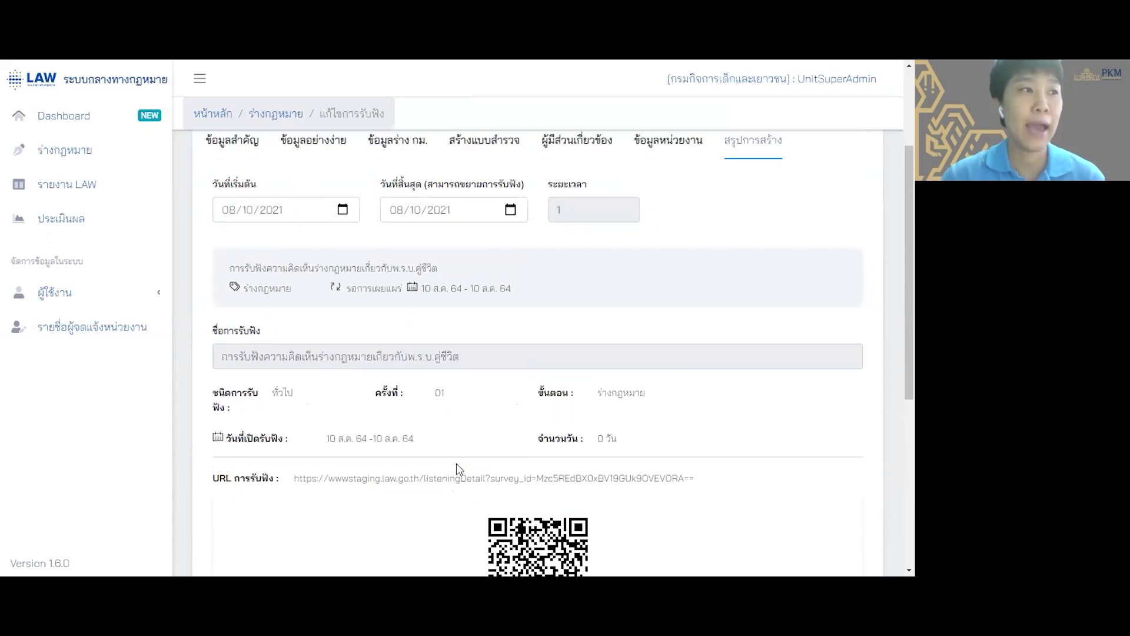
{"action": "scroll", "coordinate": [458, 468], "scroll_direction": "up", "scroll_amount": 2}
- Set the hearing end date to 30 September 2021
{"action": "left_click", "coordinate": [516, 339]}
{"action": "left_click", "coordinate": [513, 344]}
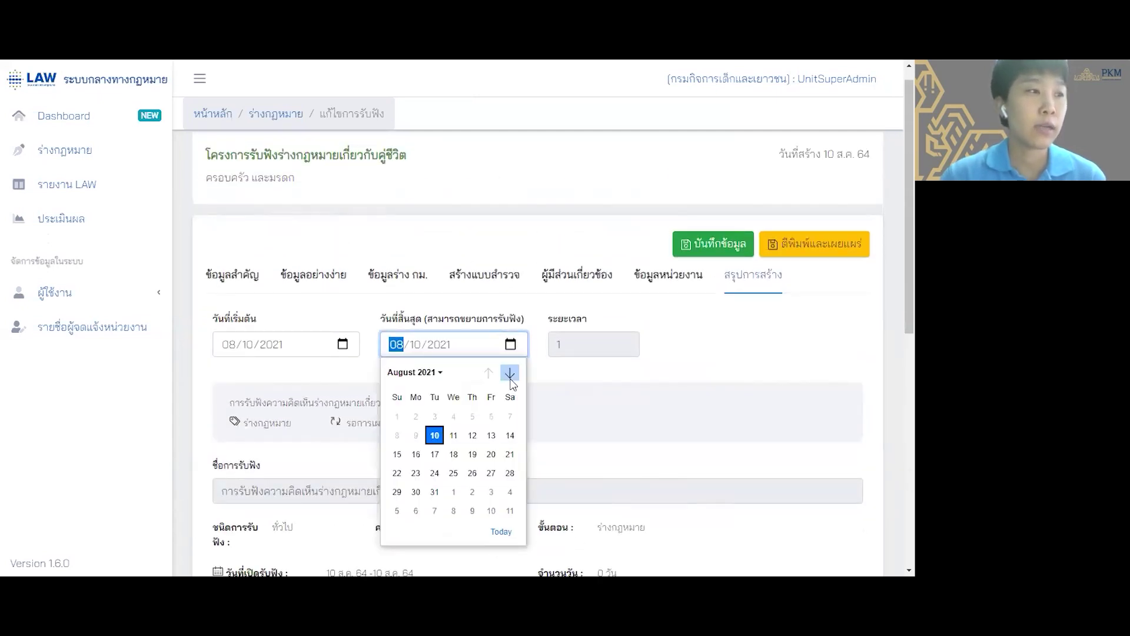
{"action": "left_click", "coordinate": [510, 380]}
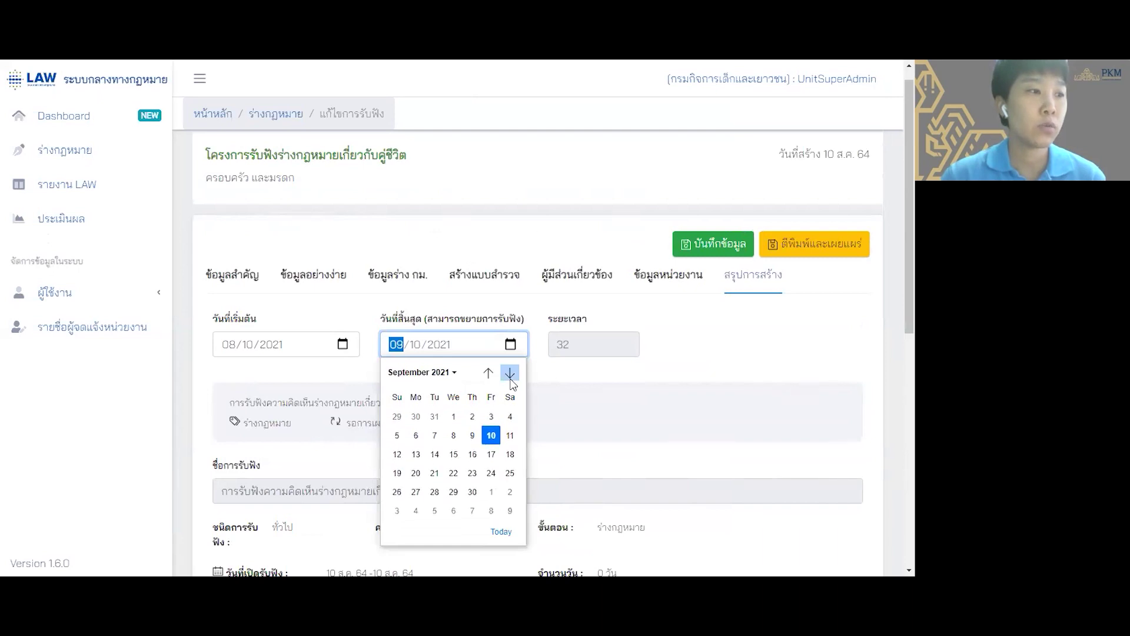
{"action": "left_click", "coordinate": [473, 493]}
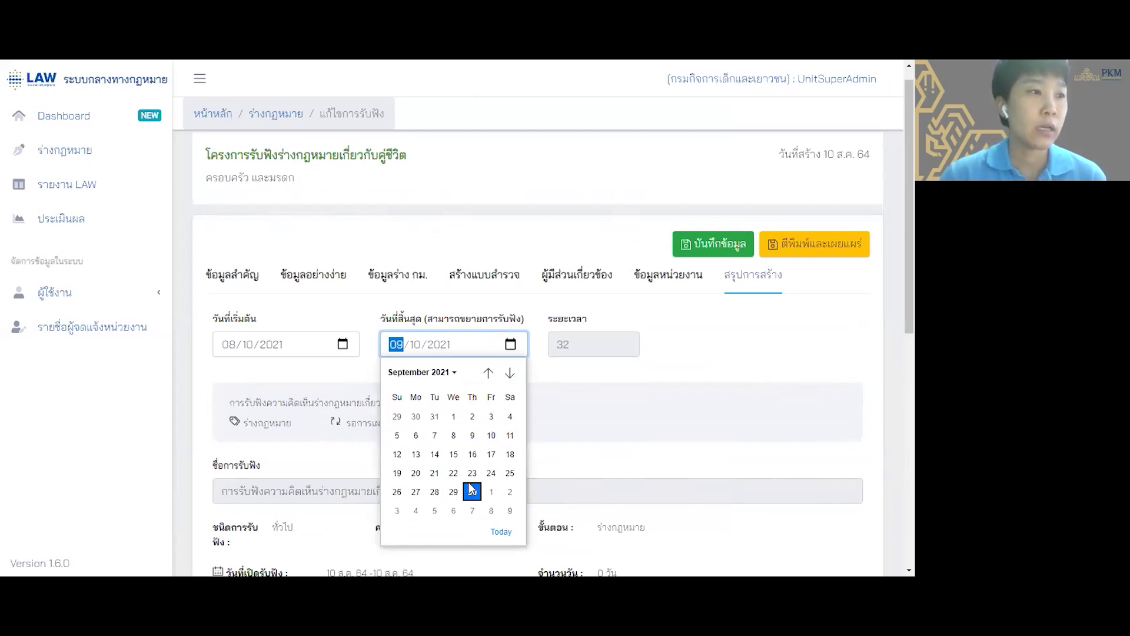
{"action": "left_click", "coordinate": [511, 345]}
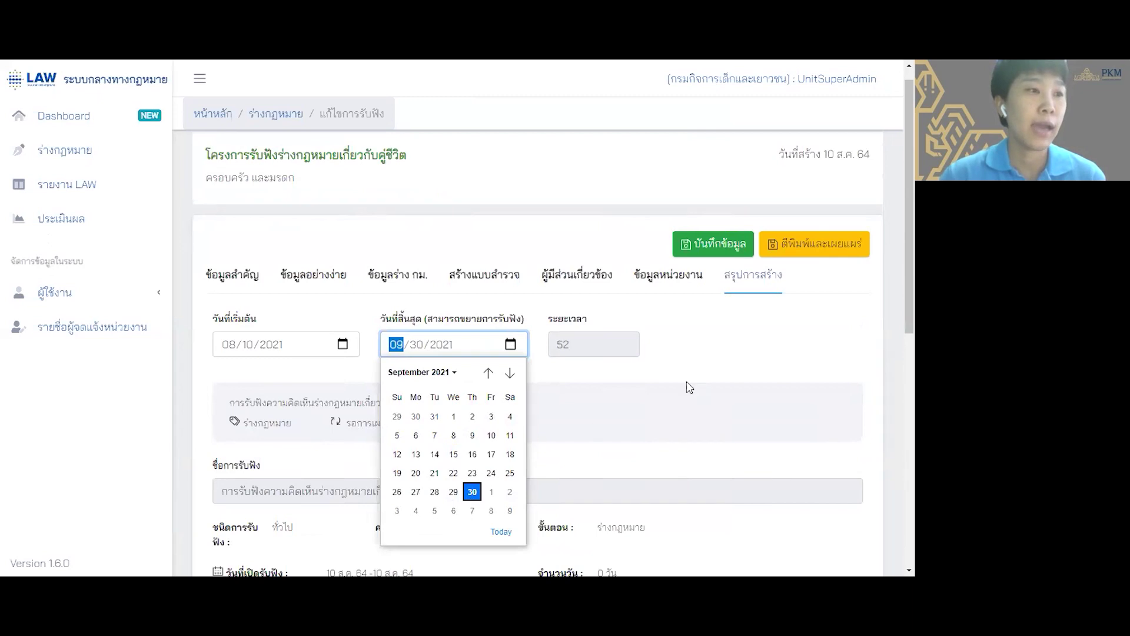
{"action": "left_click", "coordinate": [560, 407]}
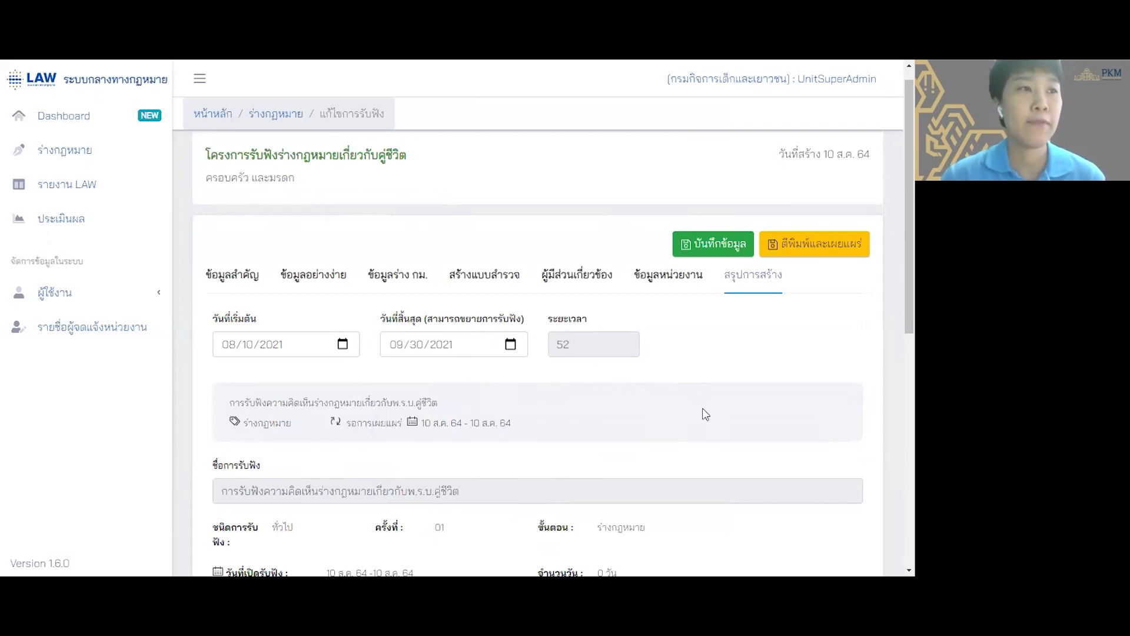
- Save the new end date and view the 52-day creation summary
{"action": "left_click", "coordinate": [705, 247]}
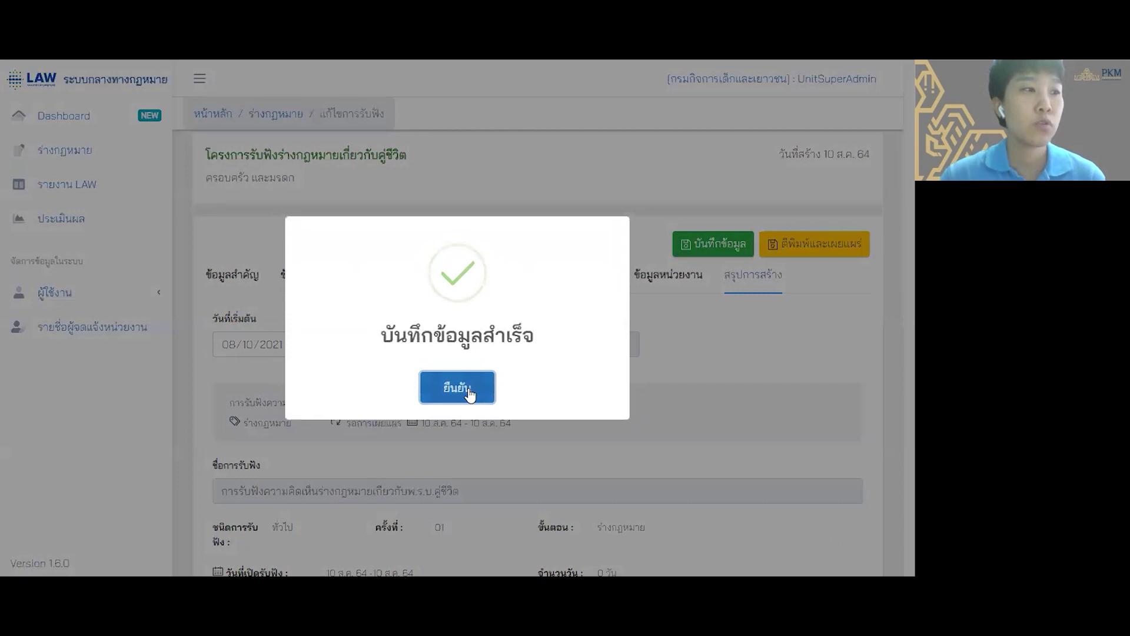
{"action": "left_click", "coordinate": [470, 390]}
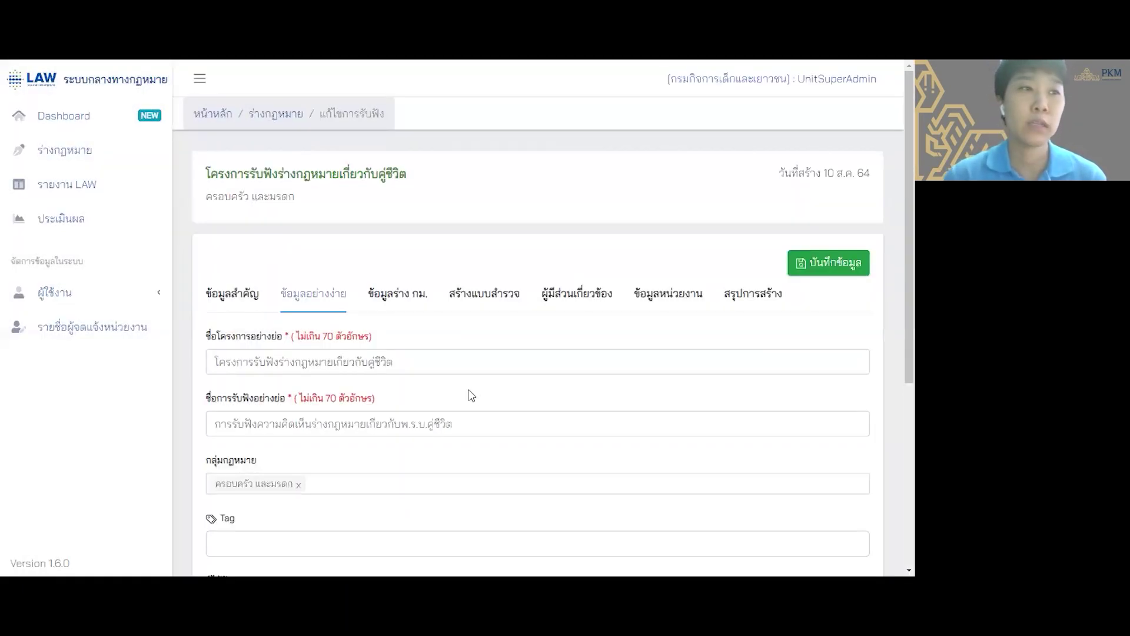
{"action": "left_click", "coordinate": [749, 295]}
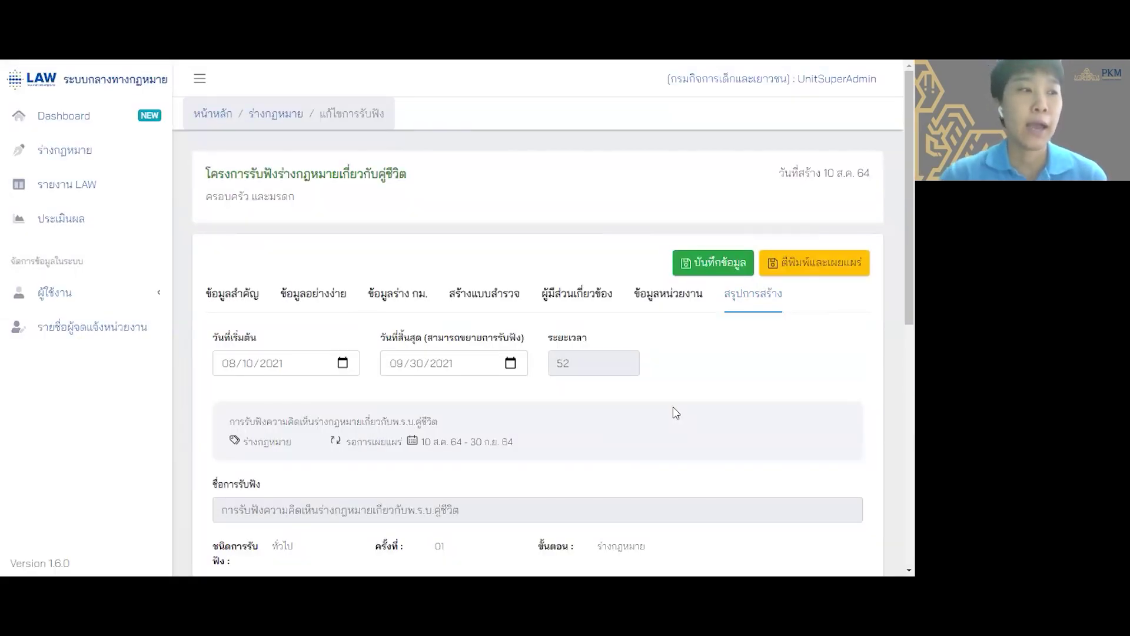
{"action": "scroll", "coordinate": [676, 413], "scroll_direction": "down", "scroll_amount": 1}
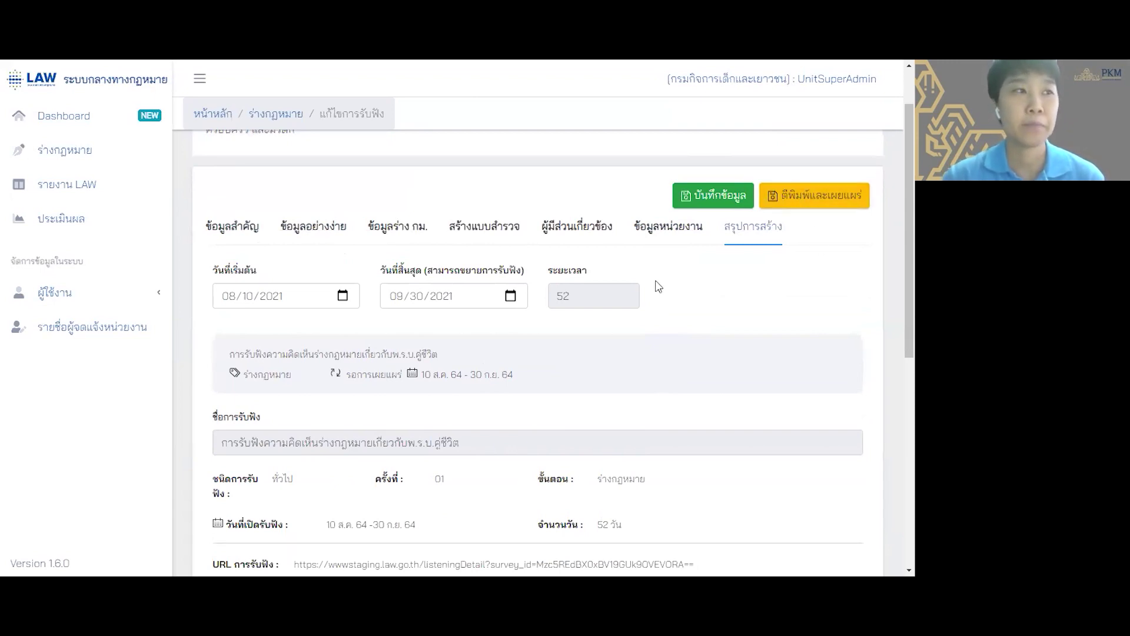
{"action": "scroll", "coordinate": [654, 303], "scroll_direction": "up", "scroll_amount": 2}
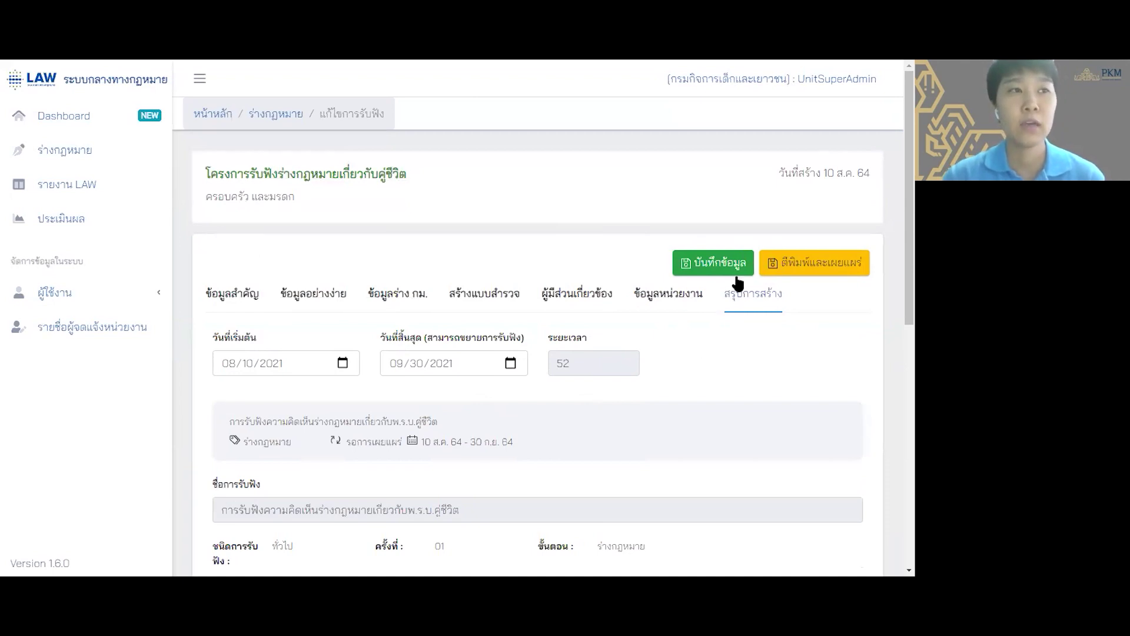
- Publish the hearing project, accepting that its sections become locked from editing
{"action": "left_click", "coordinate": [795, 272]}
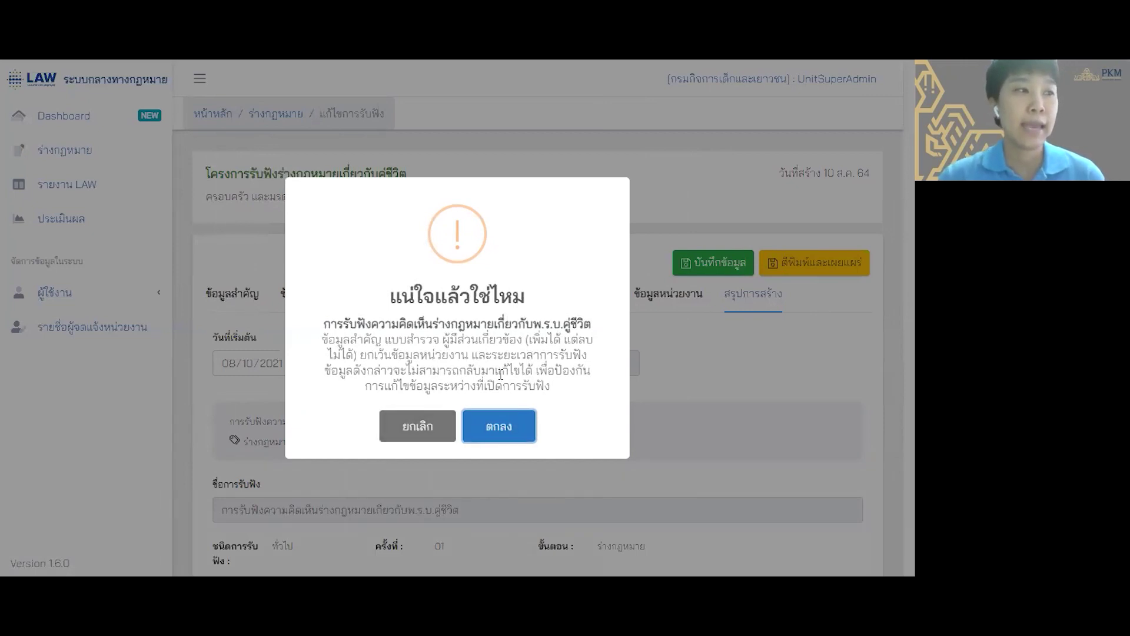
{"action": "left_click", "coordinate": [501, 434]}
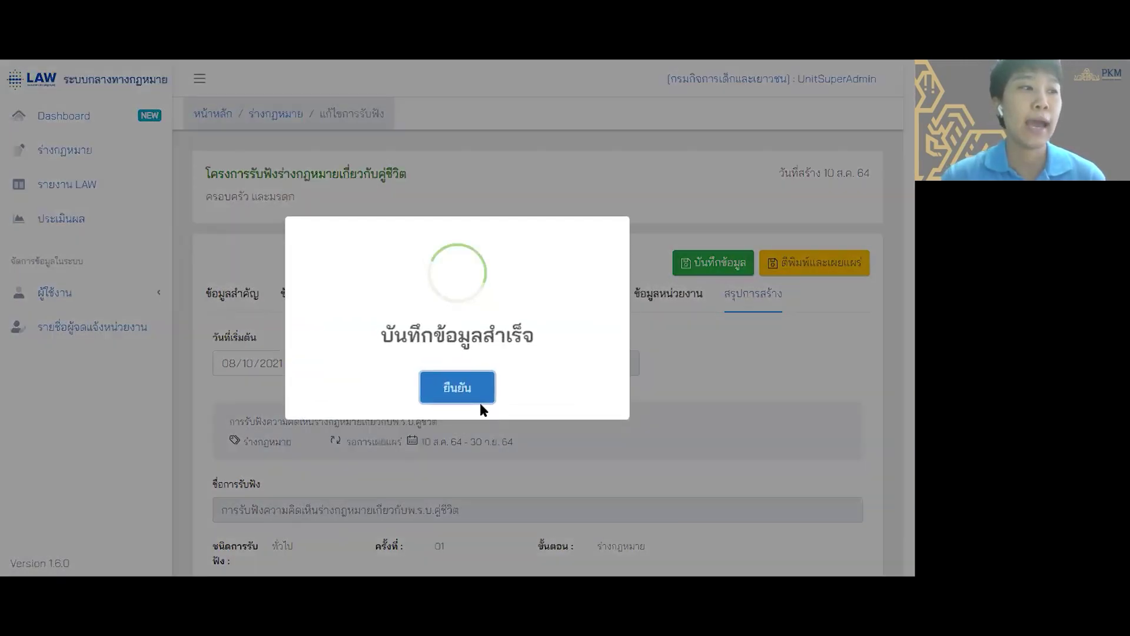
{"action": "left_click", "coordinate": [464, 389]}
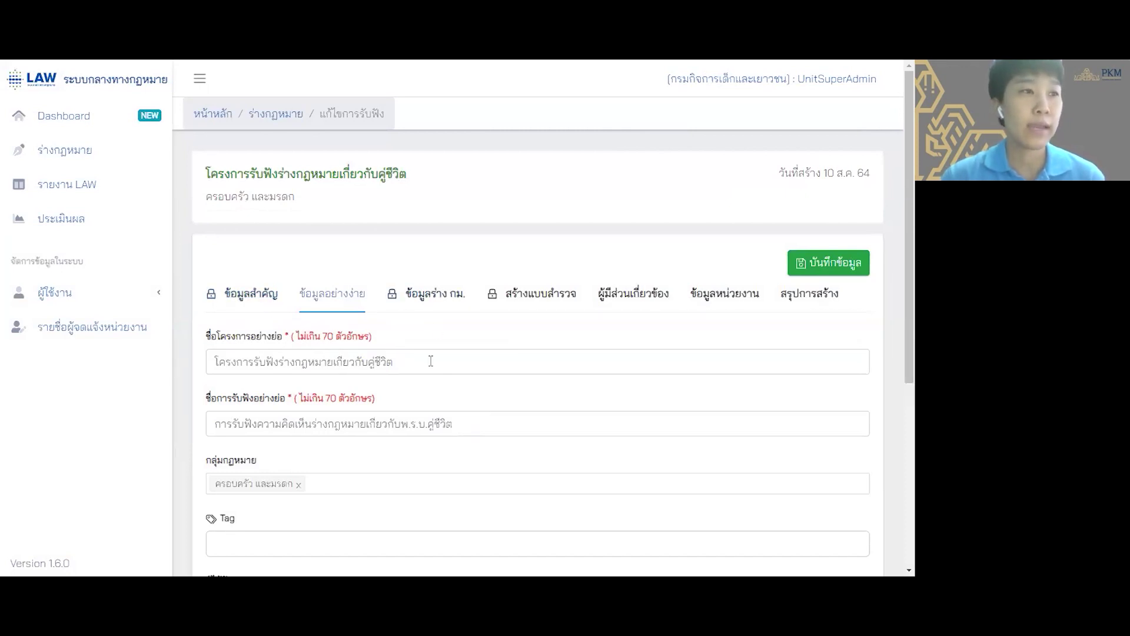
- Review the published hearing's key-information and draft-law sections
{"action": "left_click", "coordinate": [247, 294]}
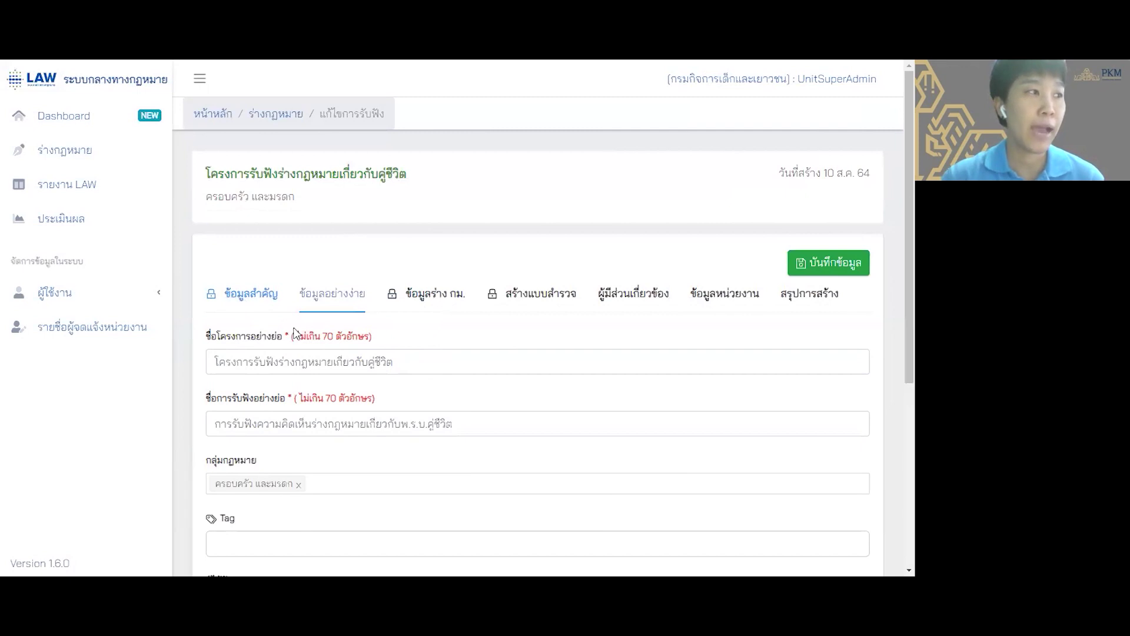
{"action": "scroll", "coordinate": [330, 353], "scroll_direction": "down", "scroll_amount": 4}
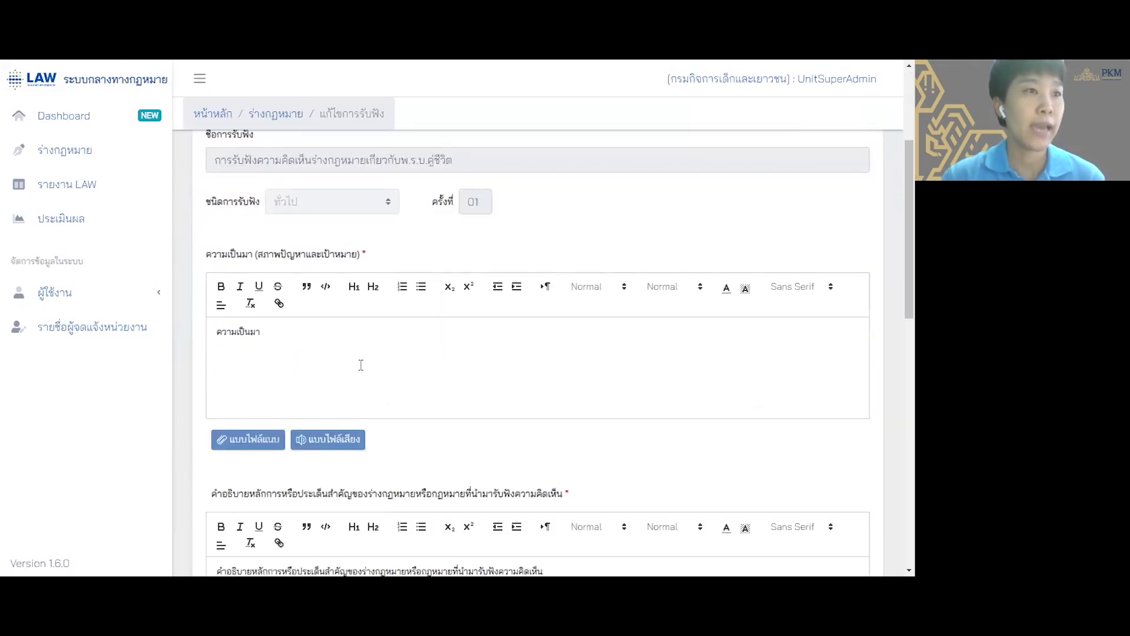
{"action": "scroll", "coordinate": [313, 373], "scroll_direction": "up", "scroll_amount": 3}
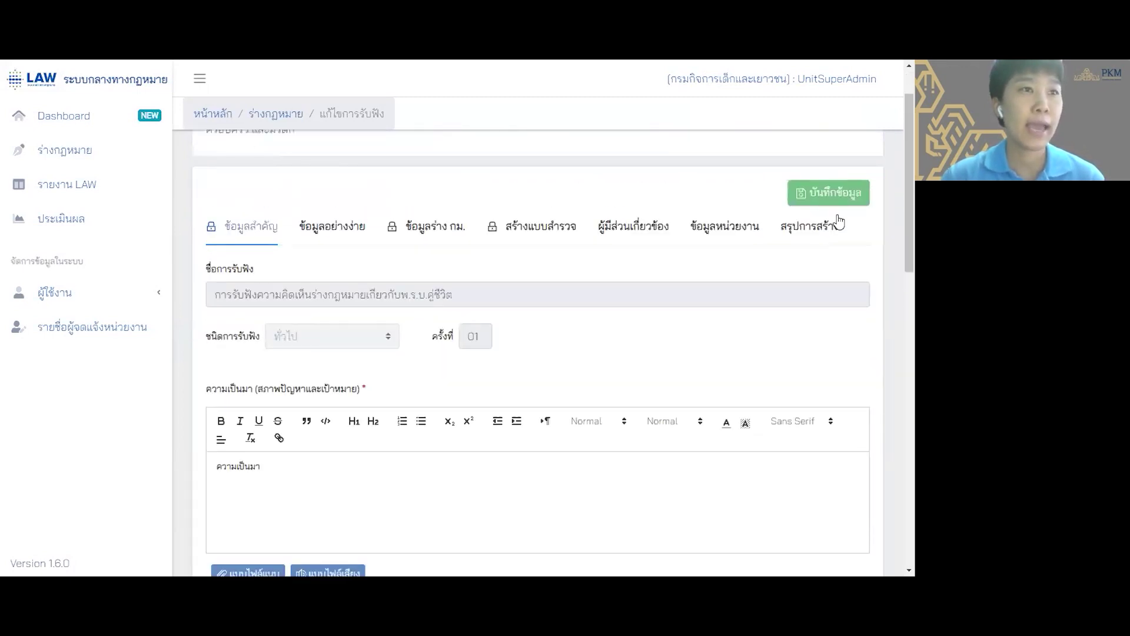
{"action": "left_click", "coordinate": [420, 227]}
{"action": "scroll", "coordinate": [412, 383], "scroll_direction": "down", "scroll_amount": 1}
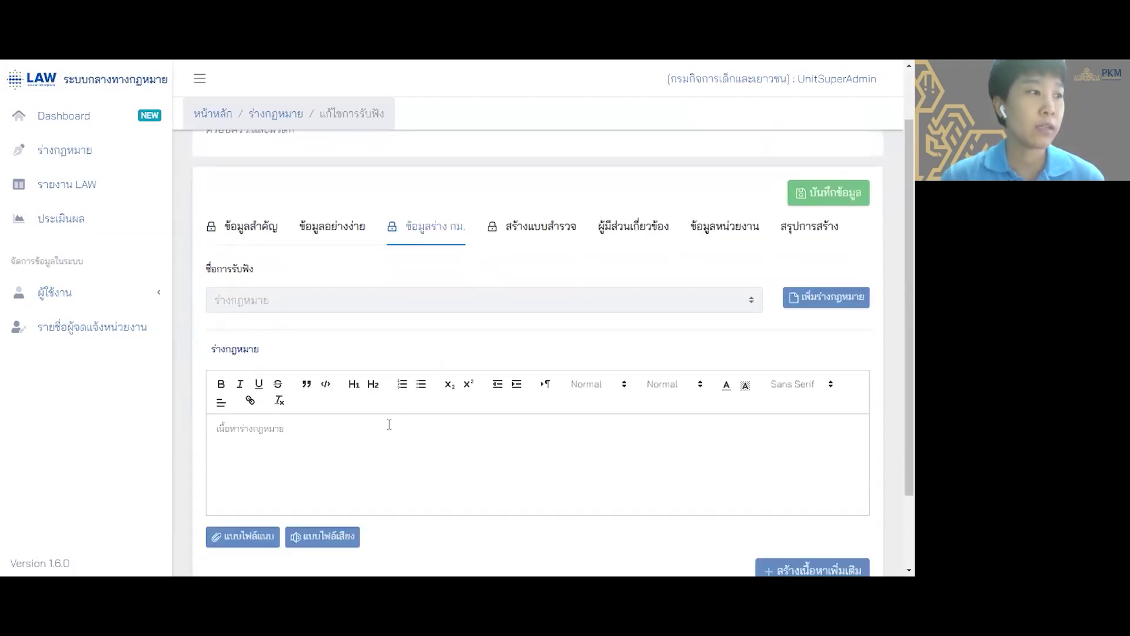
{"action": "scroll", "coordinate": [589, 471], "scroll_direction": "down", "scroll_amount": 1}
{"action": "scroll", "coordinate": [756, 465], "scroll_direction": "up", "scroll_amount": 2}
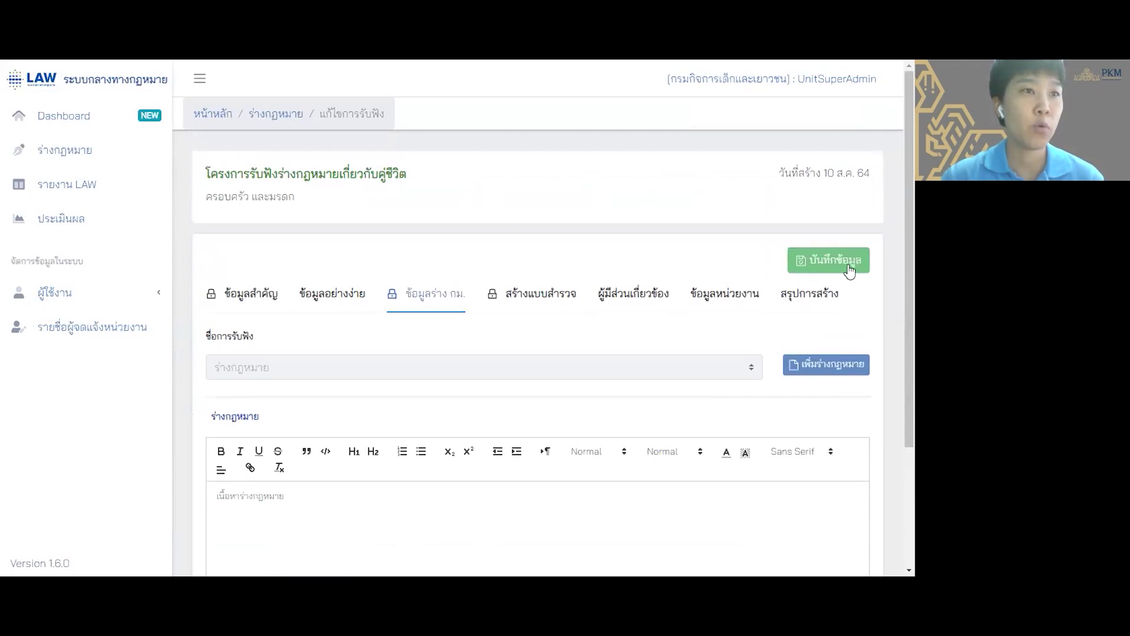
- Review the published hearing's survey builder section
{"action": "left_click", "coordinate": [537, 302]}
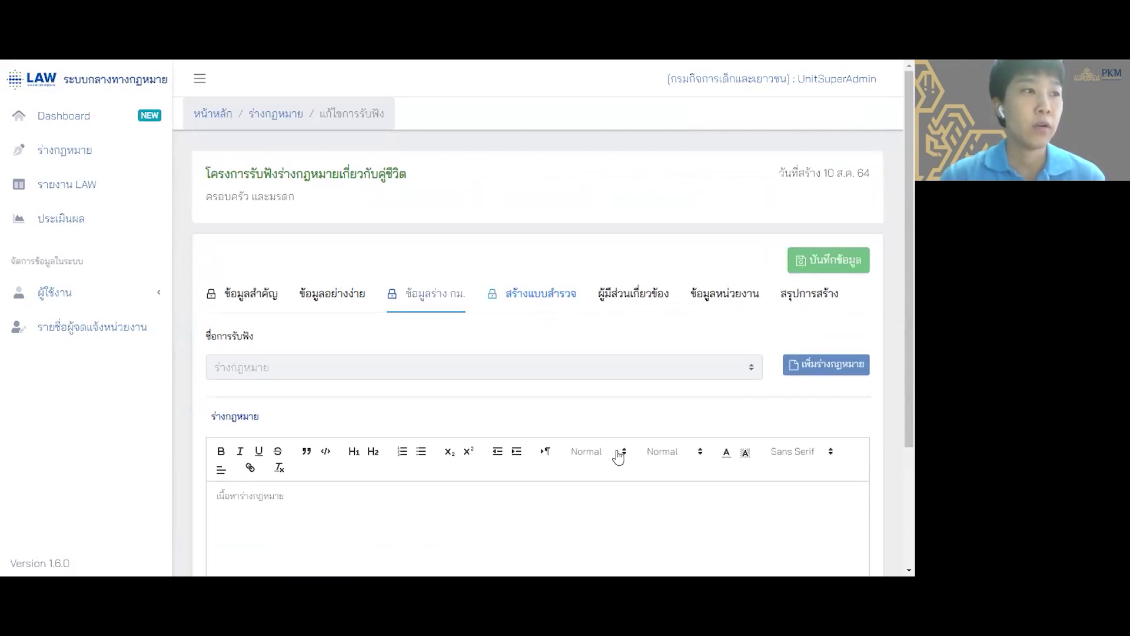
{"action": "scroll", "coordinate": [591, 325], "scroll_direction": "down", "scroll_amount": 1}
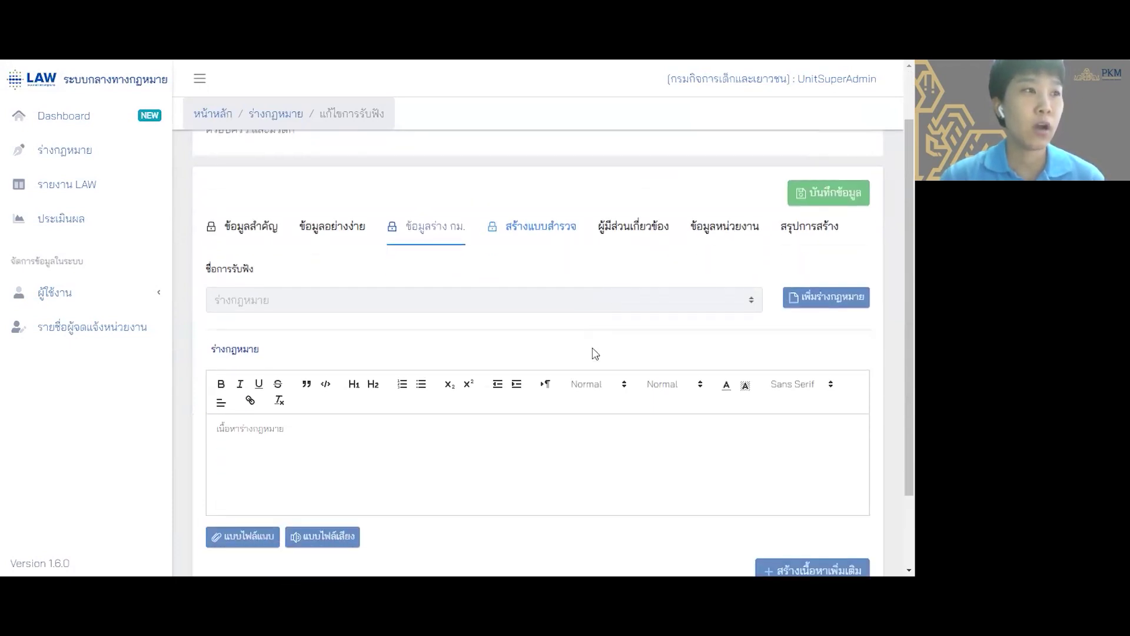
{"action": "left_click", "coordinate": [515, 234]}
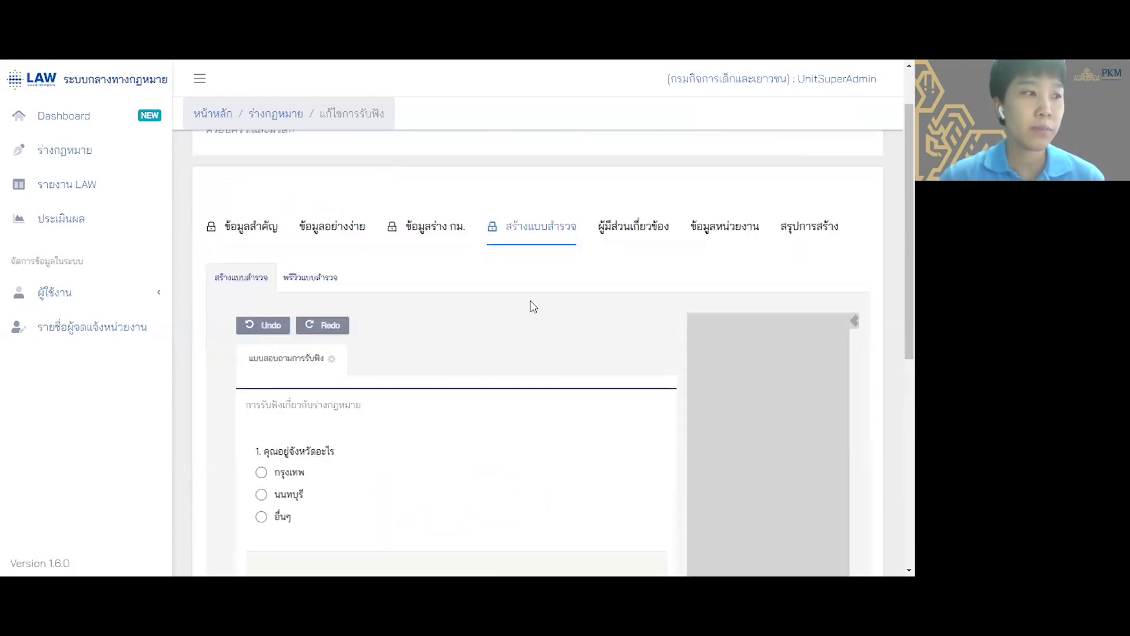
{"action": "scroll", "coordinate": [644, 318], "scroll_direction": "down", "scroll_amount": 3}
{"action": "scroll", "coordinate": [640, 306], "scroll_direction": "up", "scroll_amount": 2}
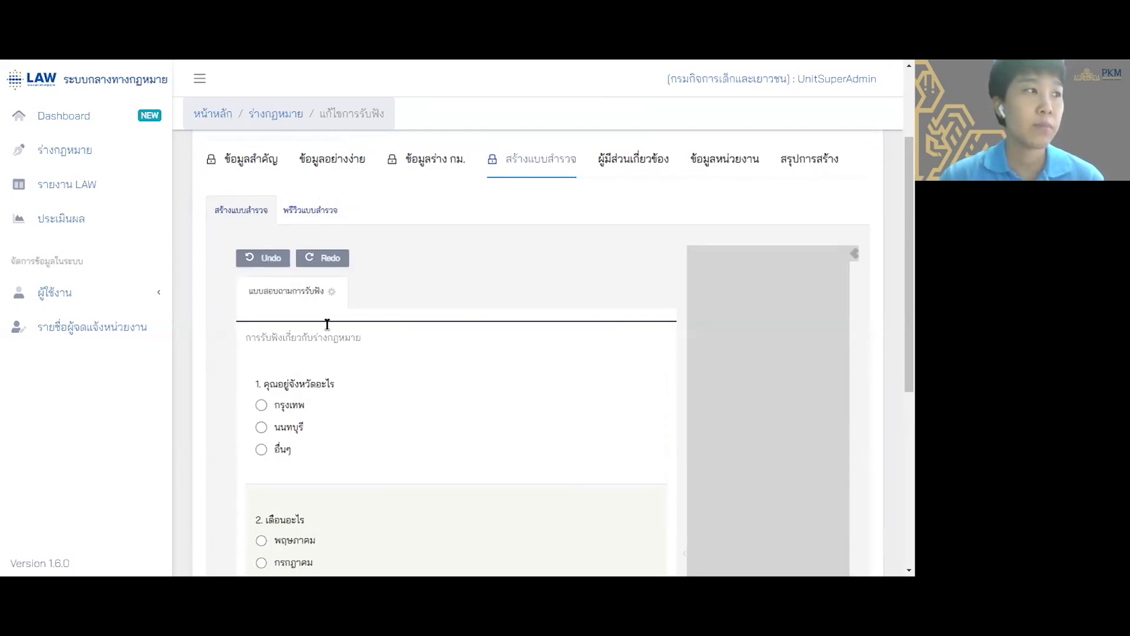
{"action": "scroll", "coordinate": [498, 264], "scroll_direction": "up", "scroll_amount": 1}
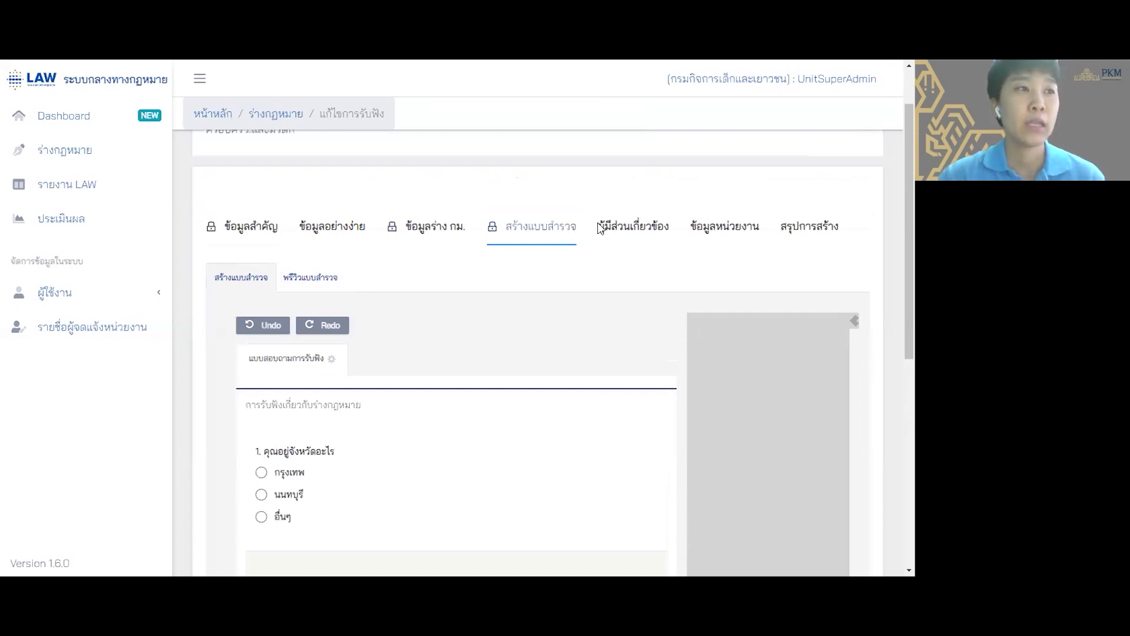
- Review the basic information, stakeholders and organisation sections, then return to the creation summary
{"action": "left_click", "coordinate": [353, 253]}
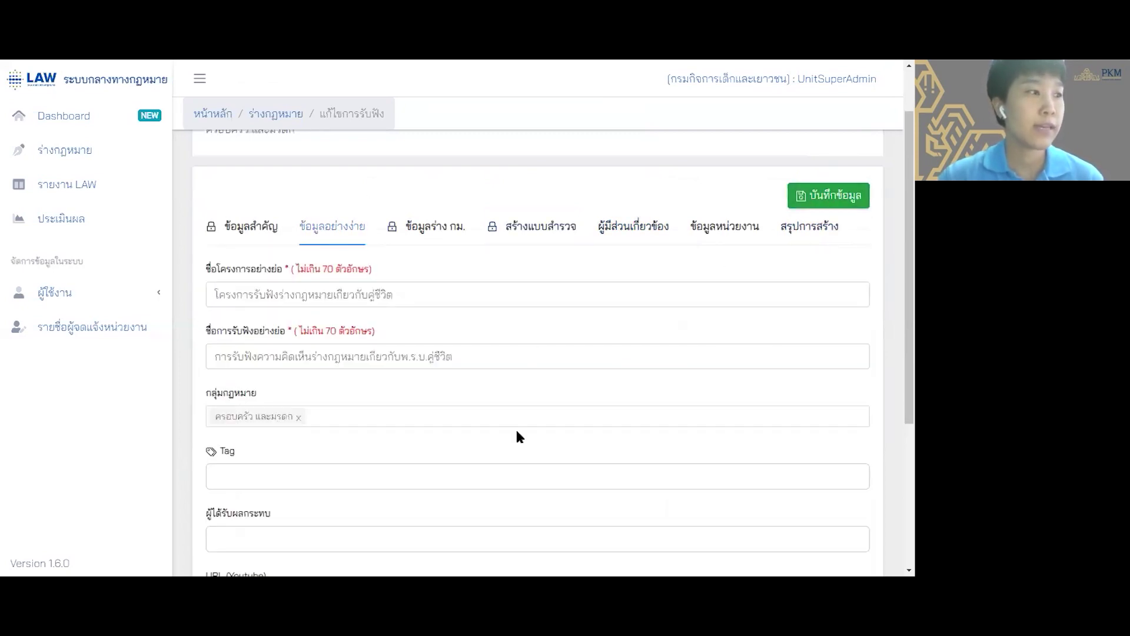
{"action": "left_click", "coordinate": [660, 227]}
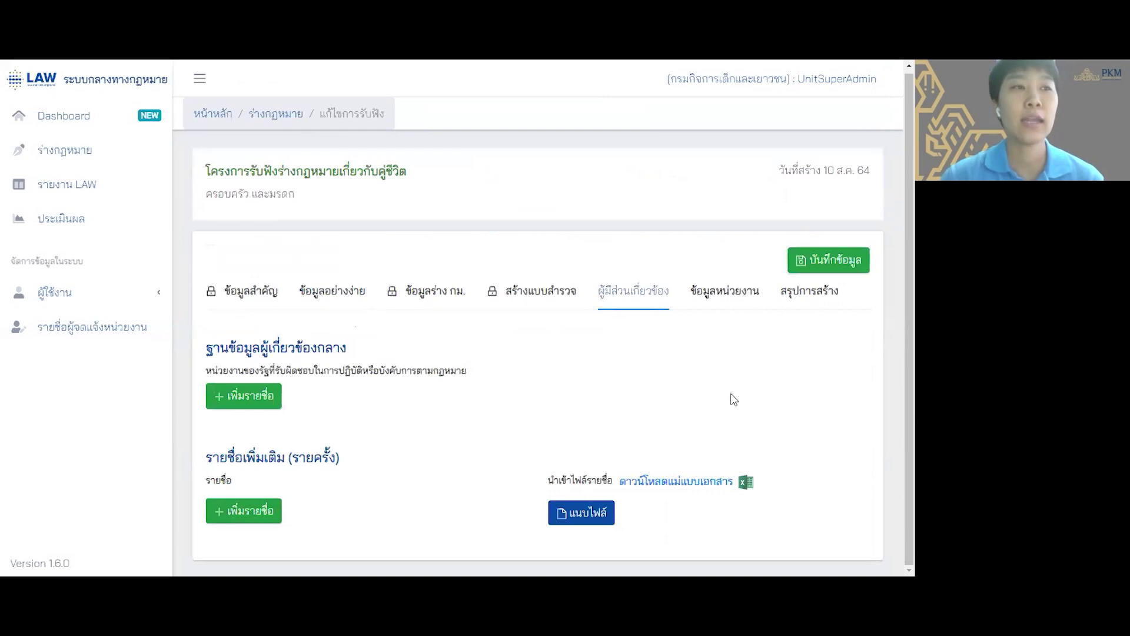
{"action": "left_click", "coordinate": [730, 299]}
{"action": "scroll", "coordinate": [775, 393], "scroll_direction": "down", "scroll_amount": 7}
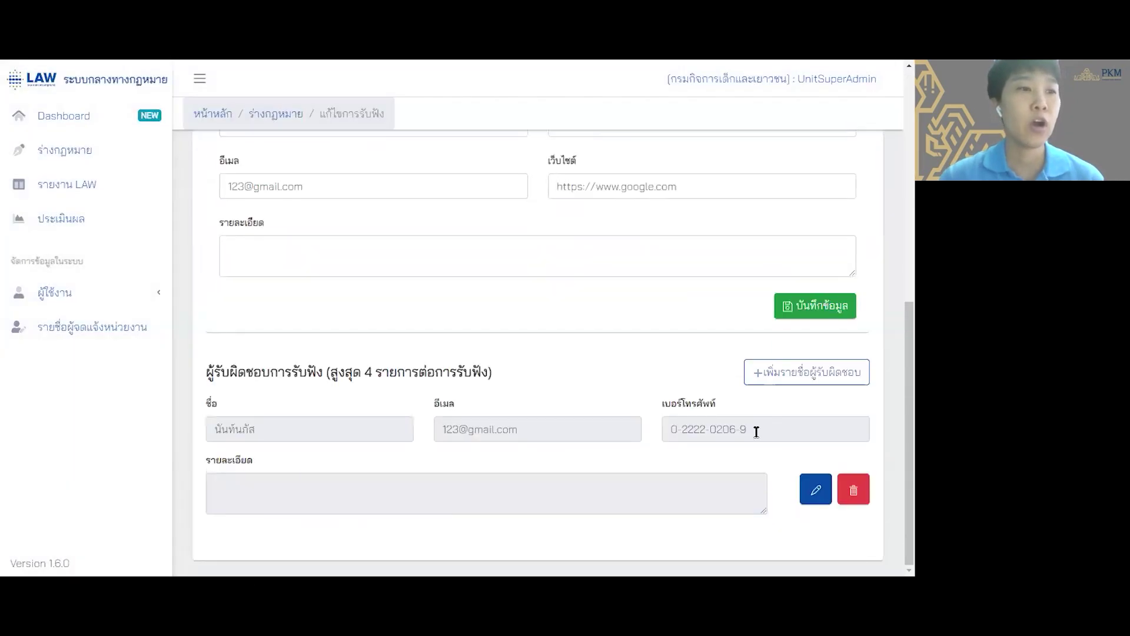
{"action": "scroll", "coordinate": [824, 451], "scroll_direction": "up", "scroll_amount": 7}
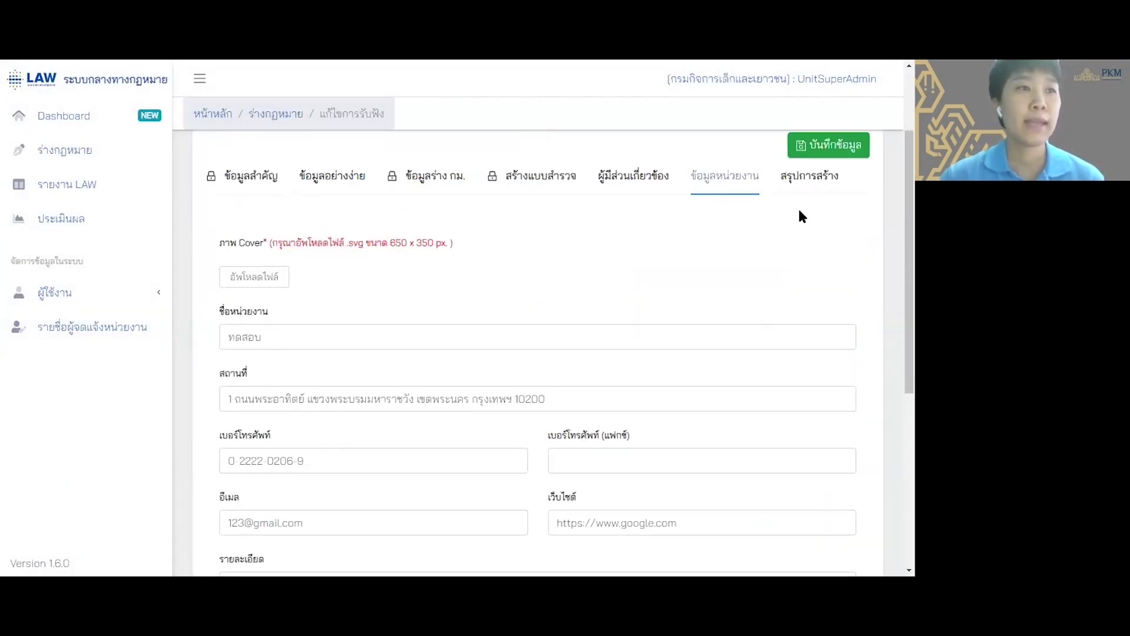
{"action": "left_click", "coordinate": [809, 187]}
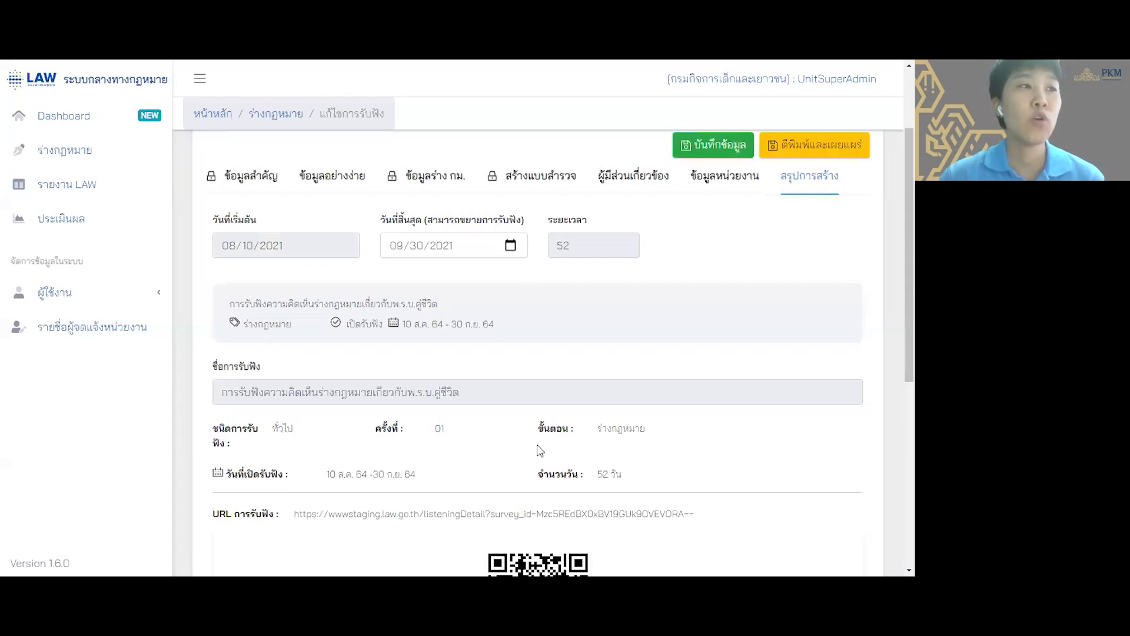
- Attempt an end date of the 29th and dismiss the earlier-date error
{"action": "scroll", "coordinate": [540, 450], "scroll_direction": "up", "scroll_amount": 2}
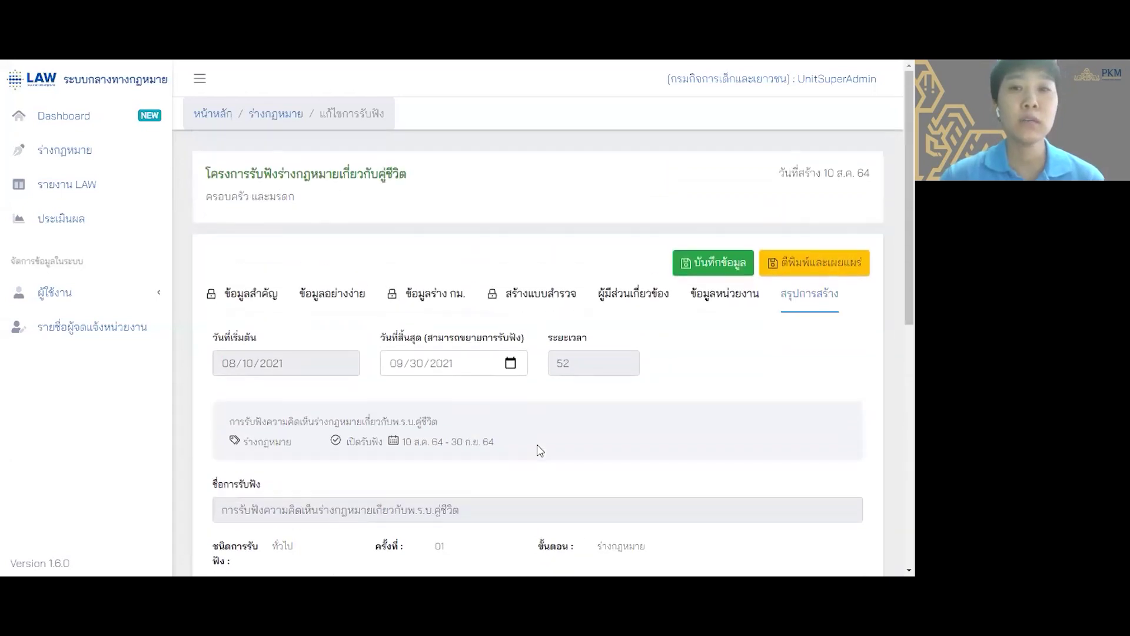
{"action": "left_click", "coordinate": [511, 364]}
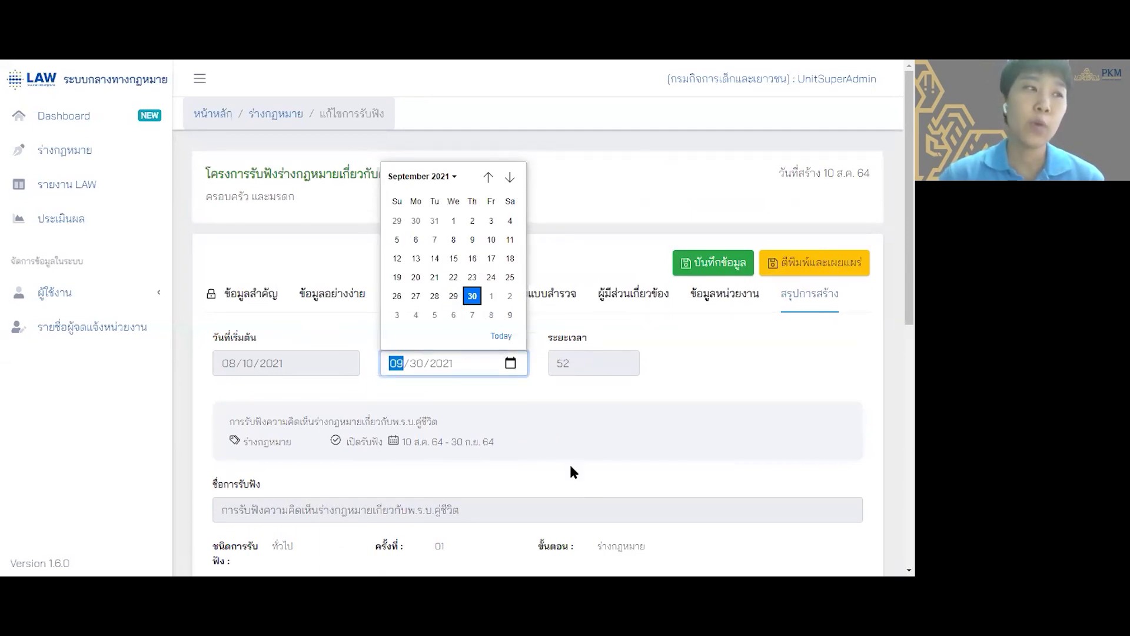
{"action": "key", "text": "Left"}
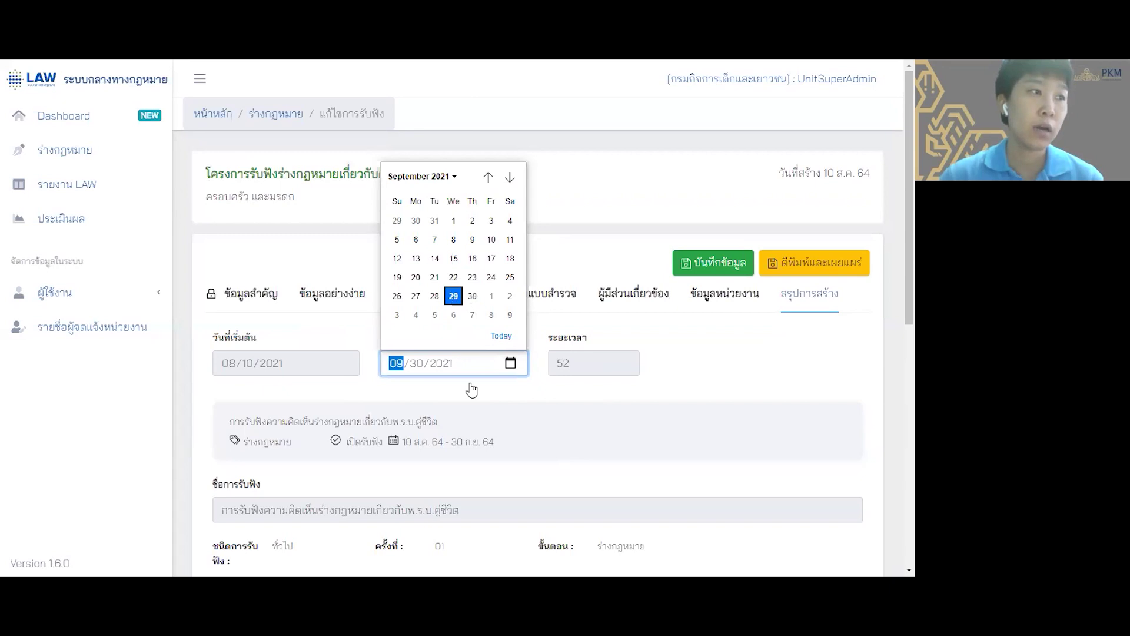
{"action": "key", "text": "Return"}
{"action": "left_click", "coordinate": [479, 405]}
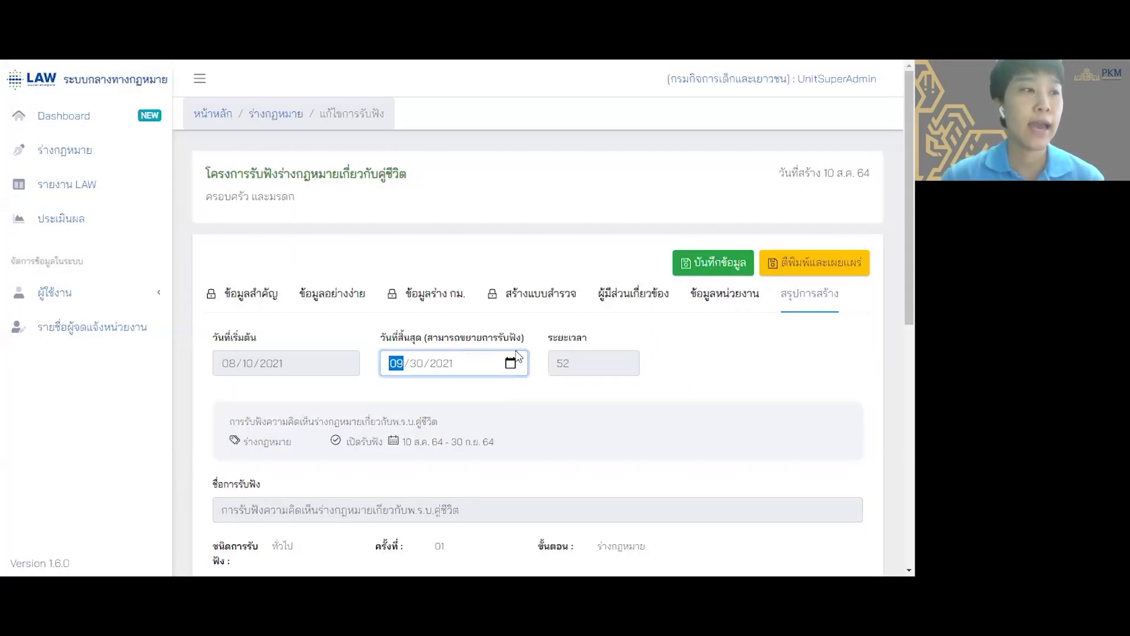
- Set the end date to 1 October 2021, for a 53-day hearing
{"action": "left_click", "coordinate": [511, 364]}
{"action": "left_click", "coordinate": [496, 292]}
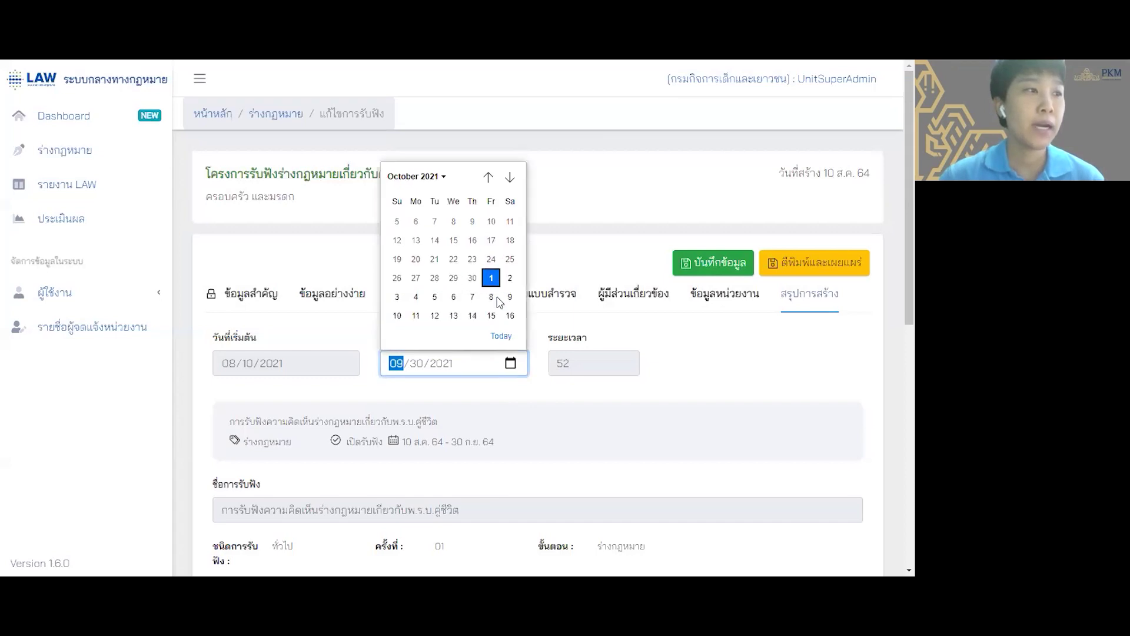
{"action": "key", "text": "Return"}
{"action": "left_click", "coordinate": [528, 403]}
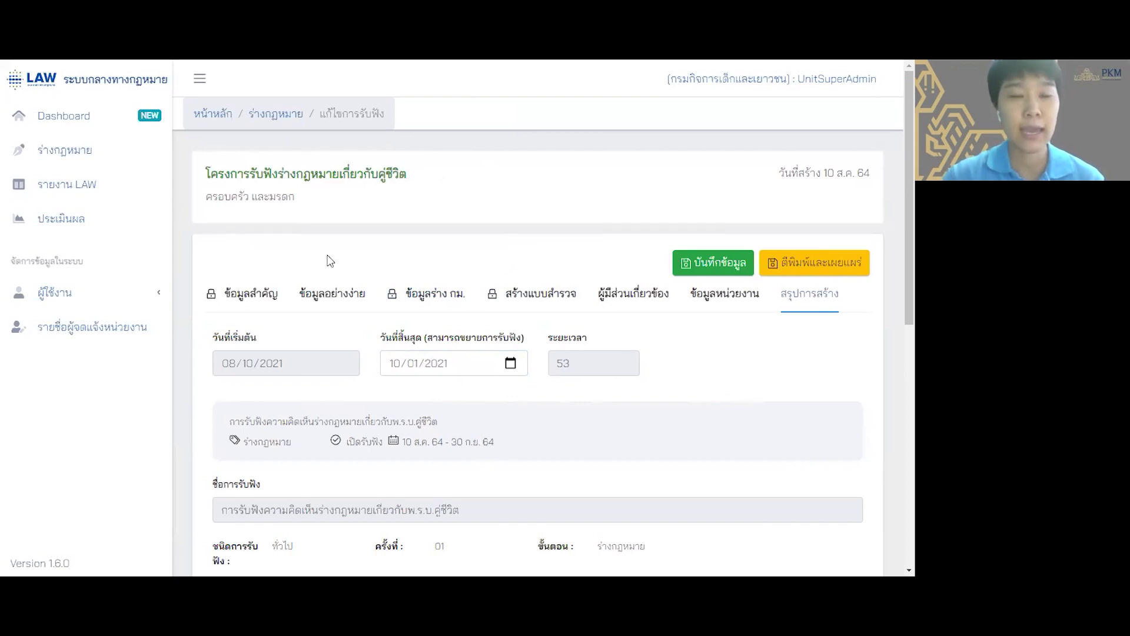
- Start a new evaluation project named โครงการรับฟังประเมินผลสัมฤทธิ์
{"action": "left_click", "coordinate": [53, 223]}
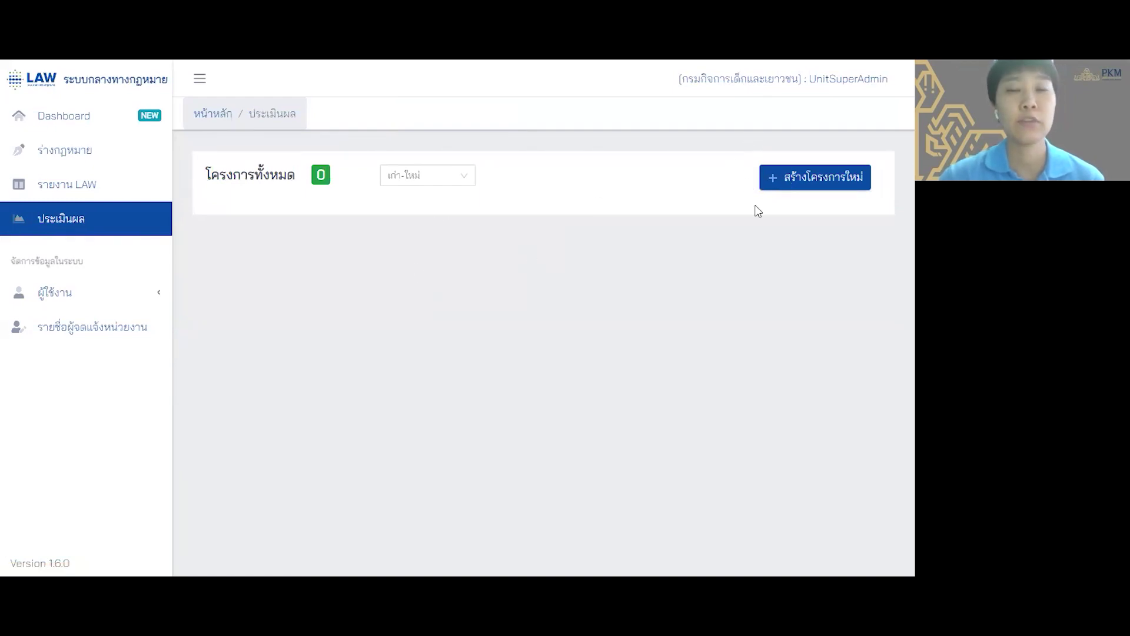
{"action": "left_click", "coordinate": [776, 177]}
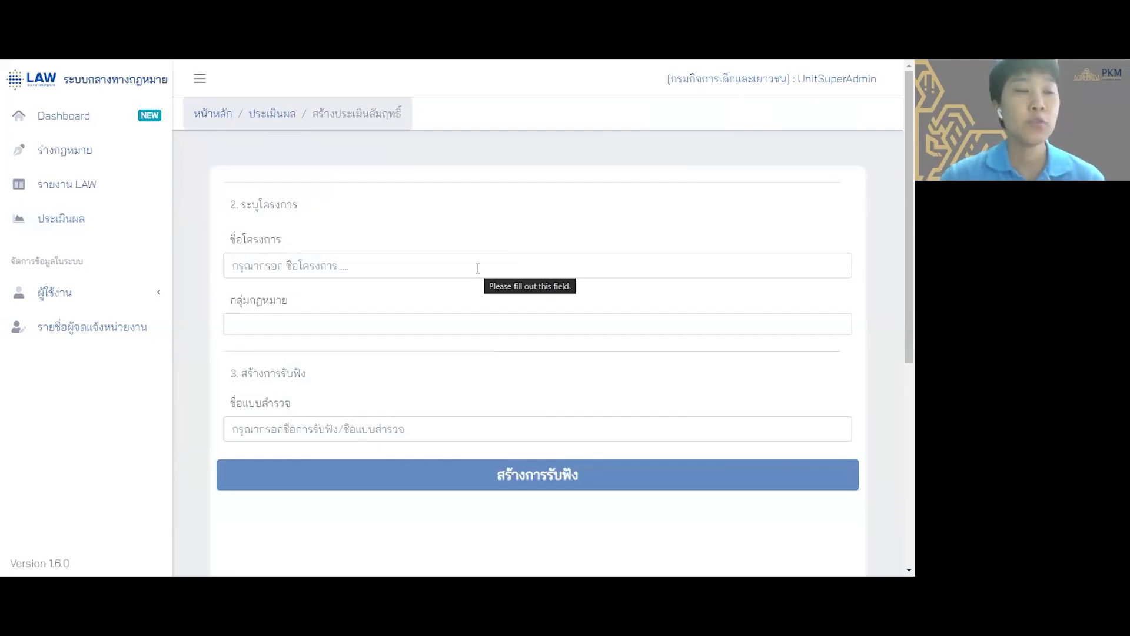
{"action": "left_click", "coordinate": [477, 268]}
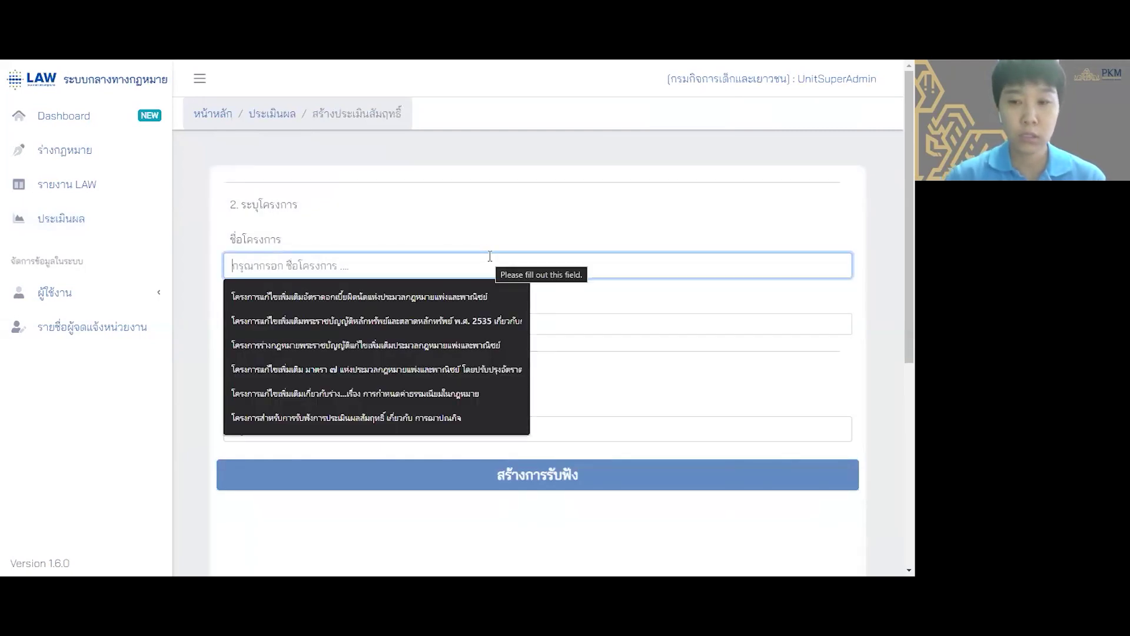
{"action": "type", "text": "โครงการ"}
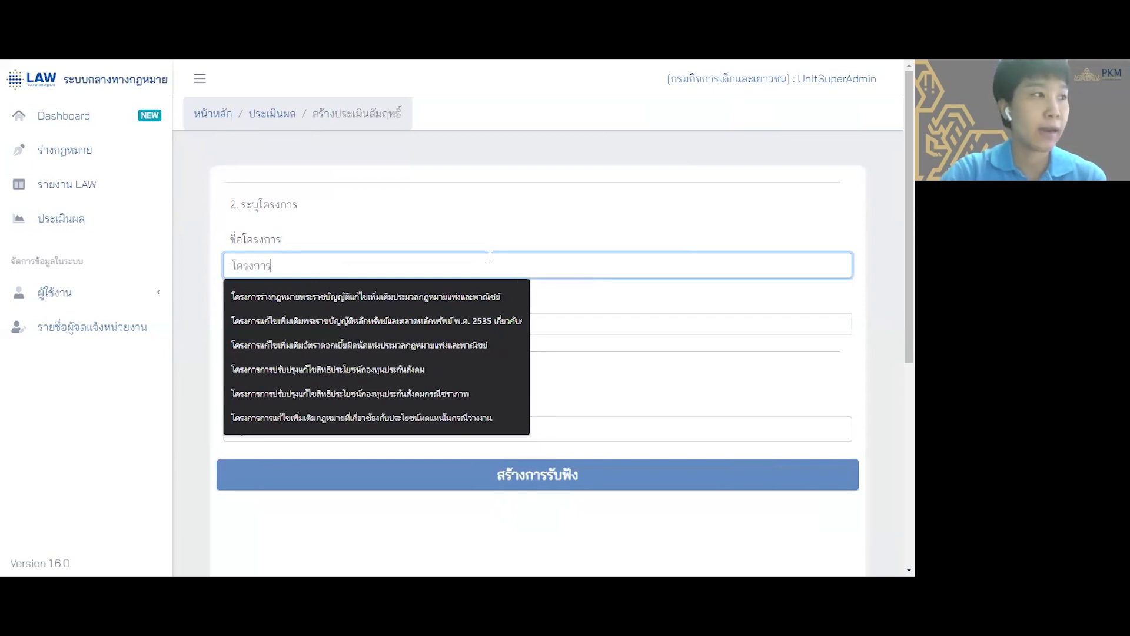
{"action": "type", "text": "รับฟ"}
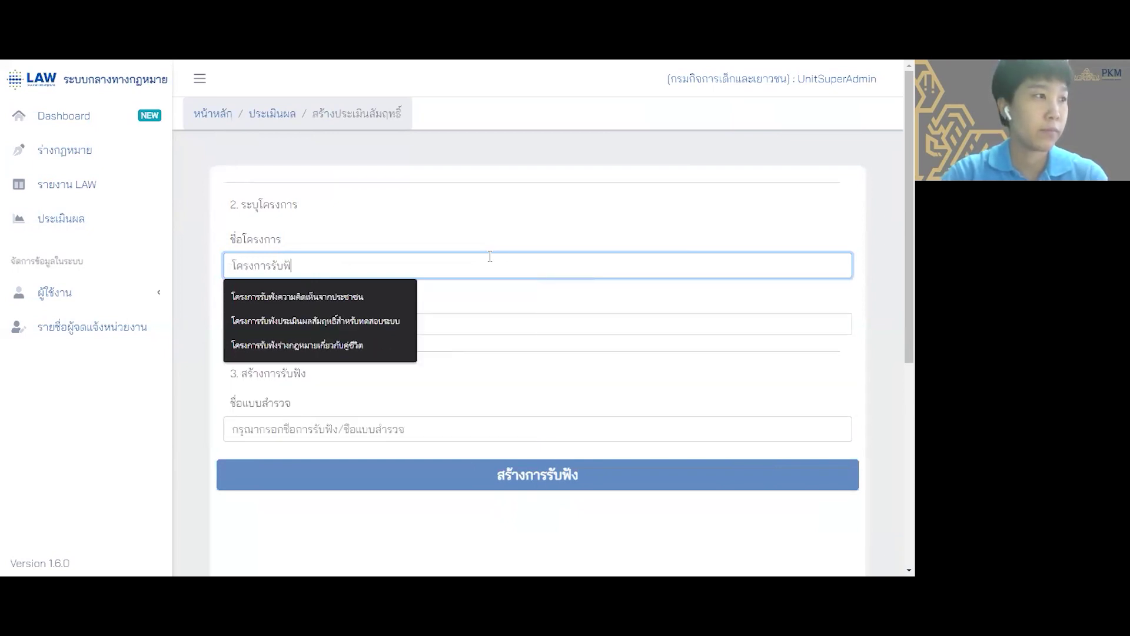
{"action": "type", "text": "ังประเมินผลสัม"}
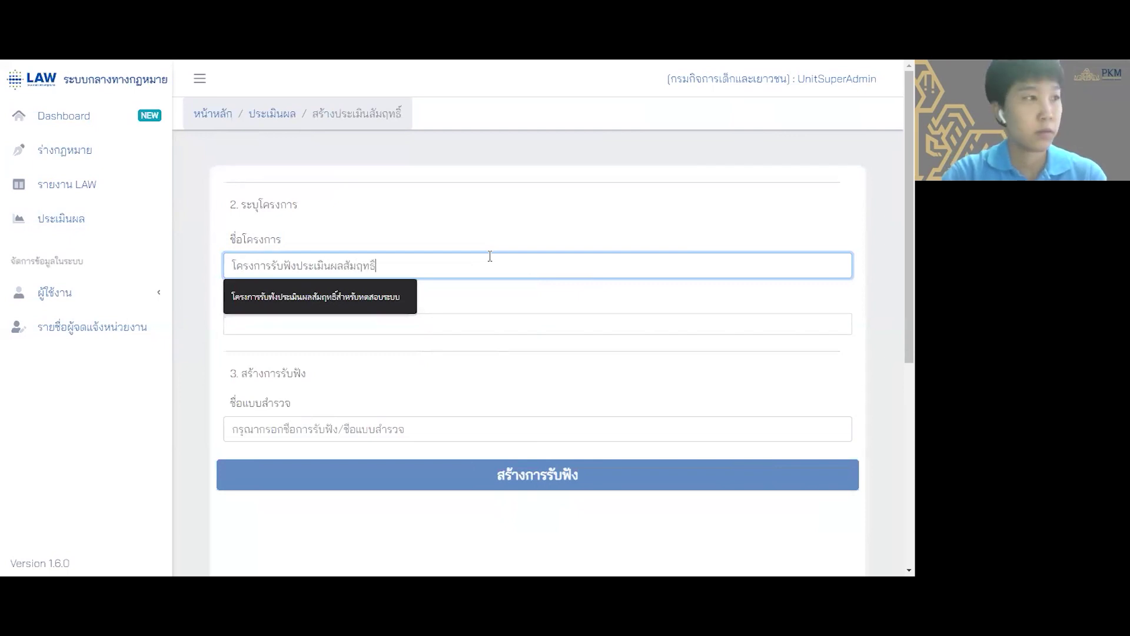
{"action": "type", "text": "ฤทธิ์"}
- Add law group ที่ดิน, name the survey การรับฟังประเมินผลสัมฤทธิ์, and create the hearing
{"action": "left_click", "coordinate": [491, 321]}
{"action": "type", "text": "ทีด"}
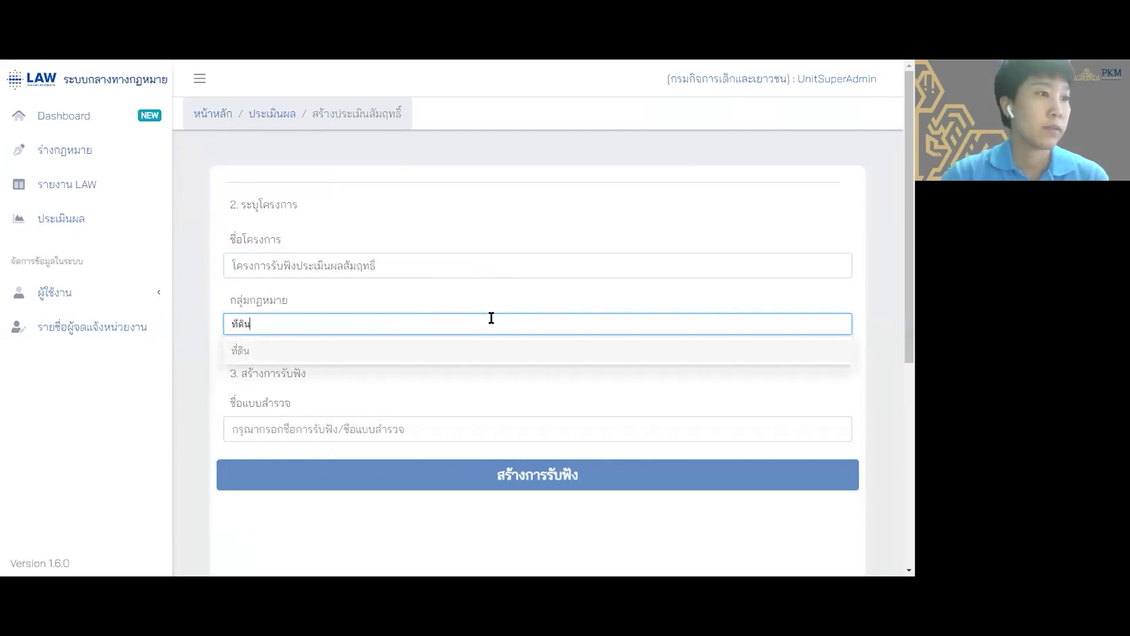
{"action": "key", "text": "Return"}
{"action": "scroll", "coordinate": [464, 312], "scroll_direction": "down", "scroll_amount": 1}
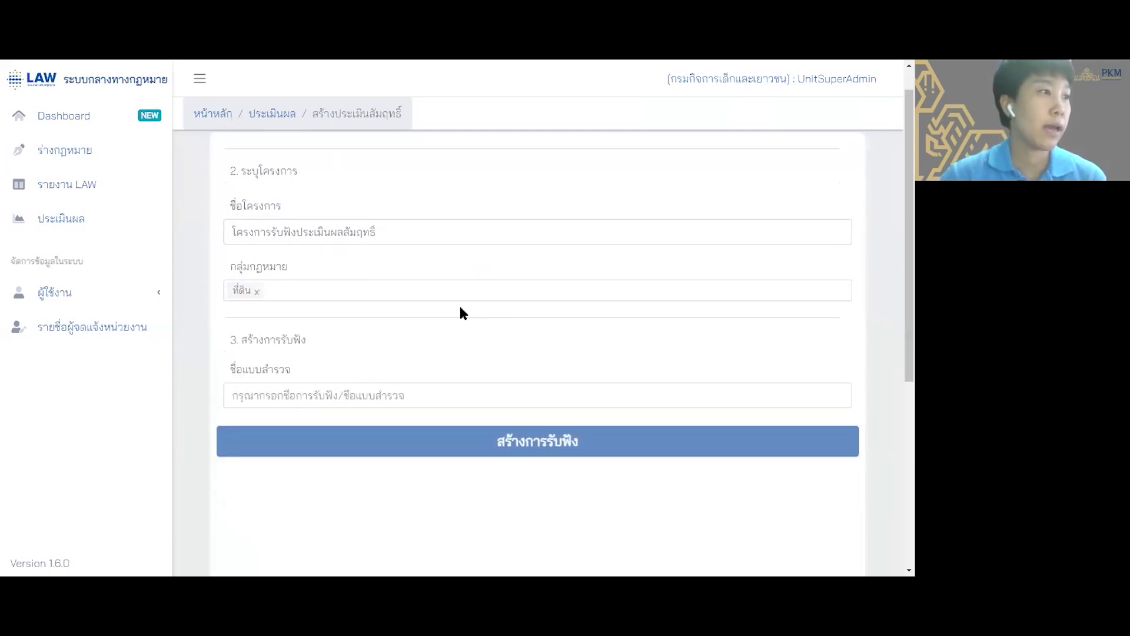
{"action": "scroll", "coordinate": [463, 312], "scroll_direction": "down", "scroll_amount": 1}
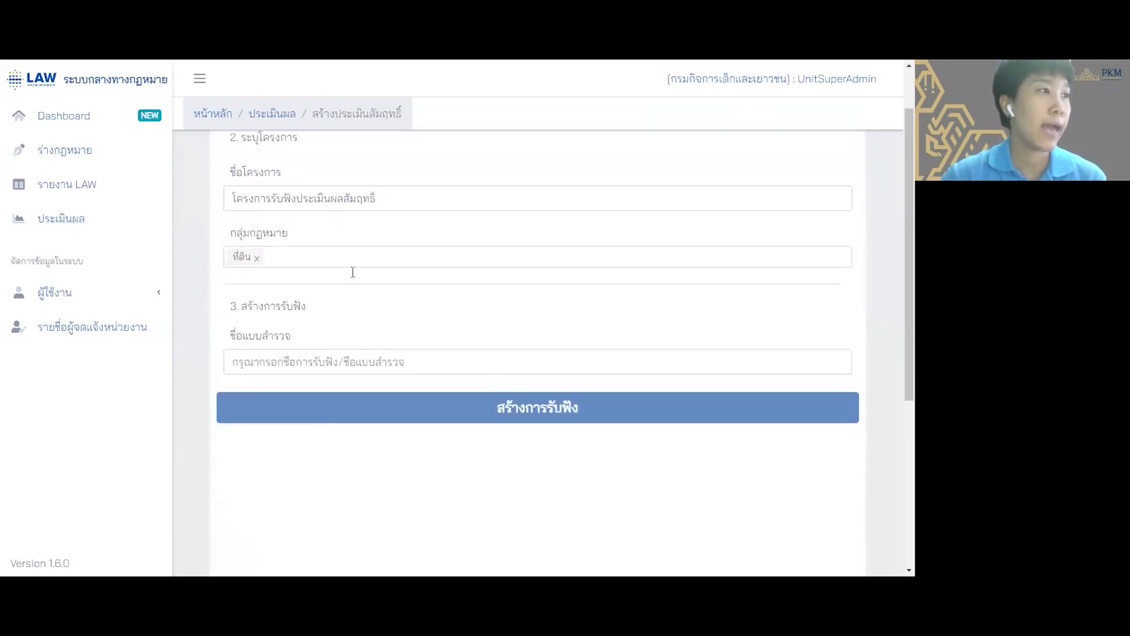
{"action": "left_click", "coordinate": [396, 356]}
{"action": "type", "text": "การรับฟังประเมินผลสั"}
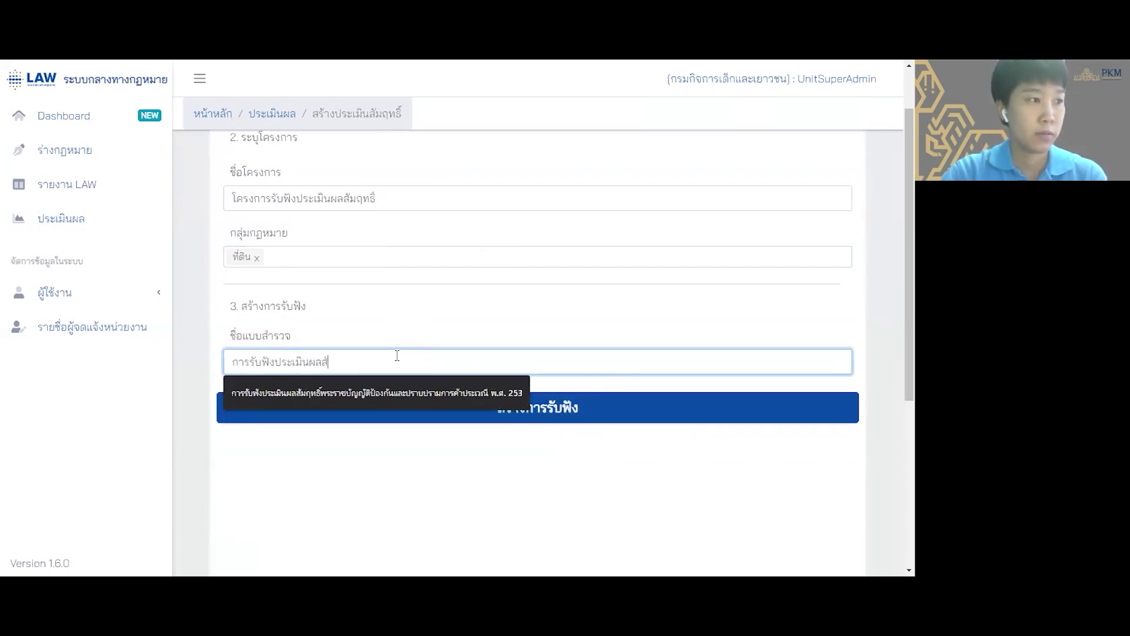
{"action": "type", "text": "มฤทธิ์"}
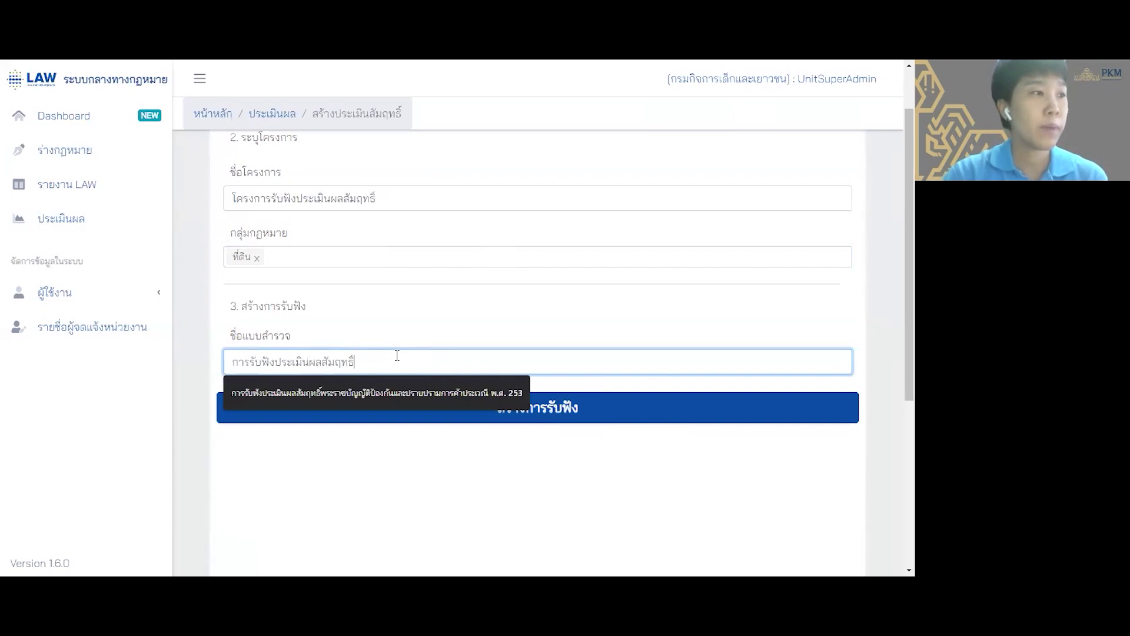
{"action": "left_click", "coordinate": [400, 331]}
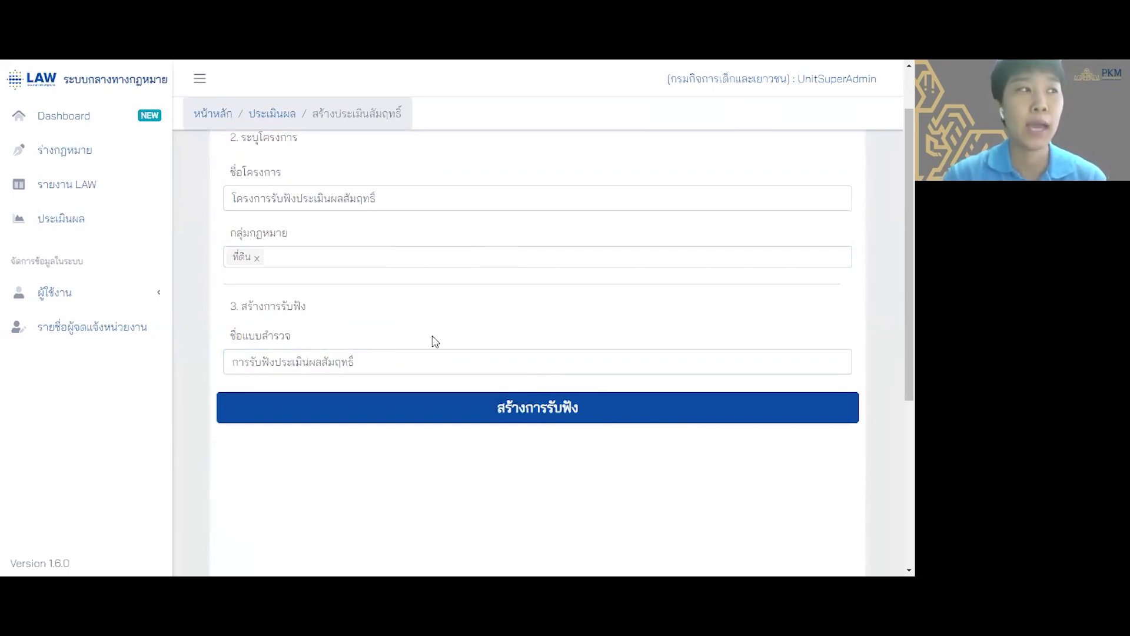
{"action": "scroll", "coordinate": [435, 341], "scroll_direction": "up", "scroll_amount": 2}
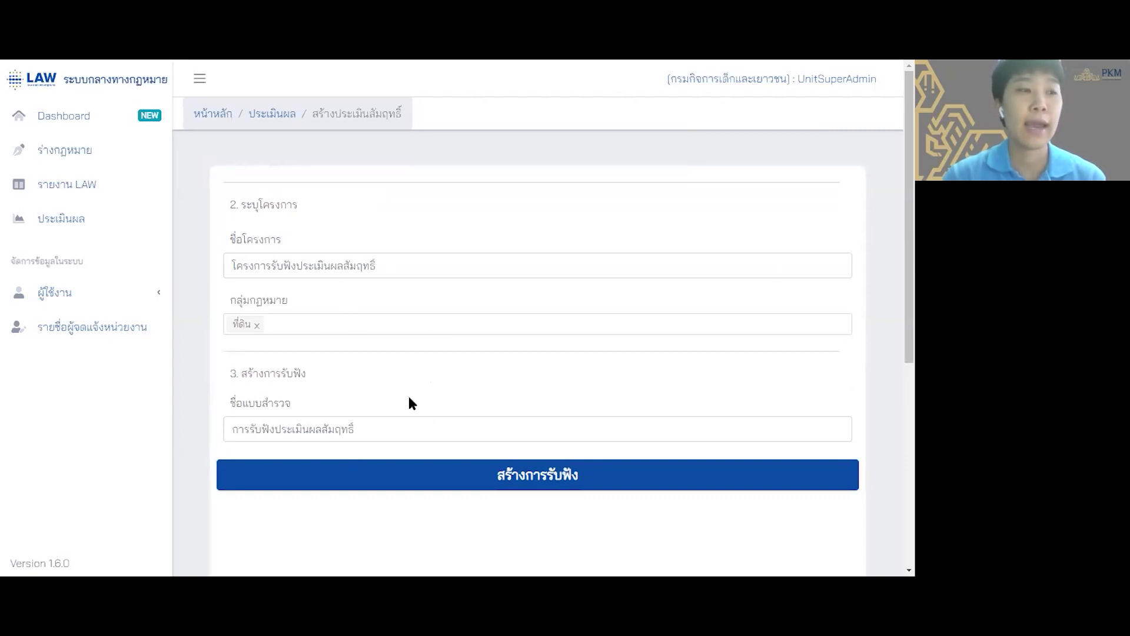
{"action": "left_click", "coordinate": [492, 488]}
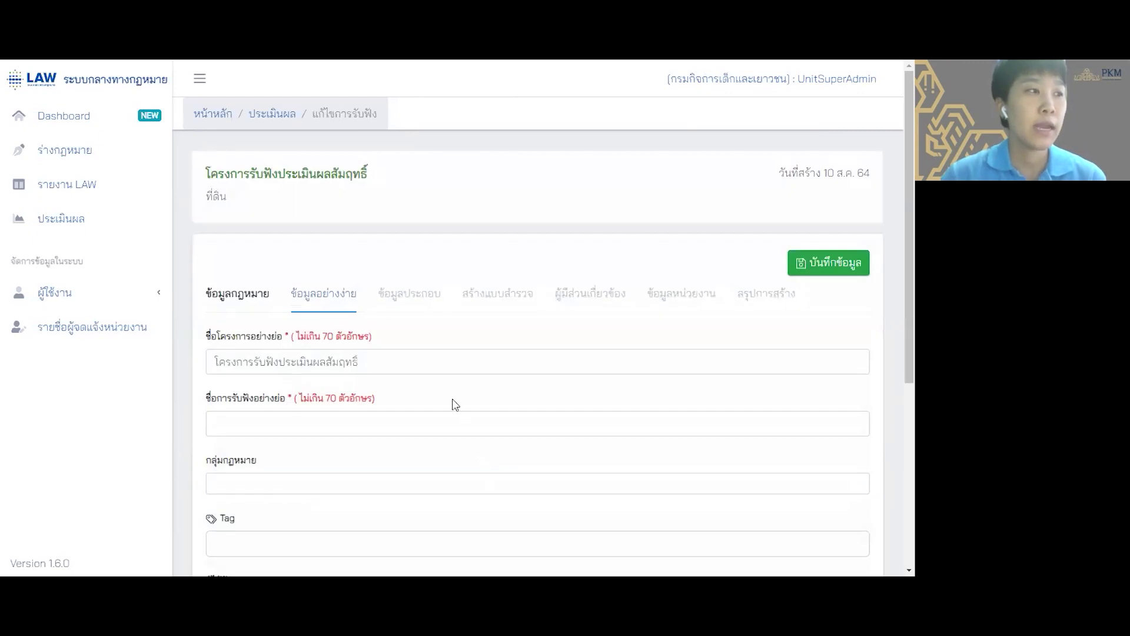
- Fill the short hearing name with the suggested การรับฟังประเมินผลสัมฤทธิ์
{"action": "scroll", "coordinate": [455, 405], "scroll_direction": "down", "scroll_amount": 1}
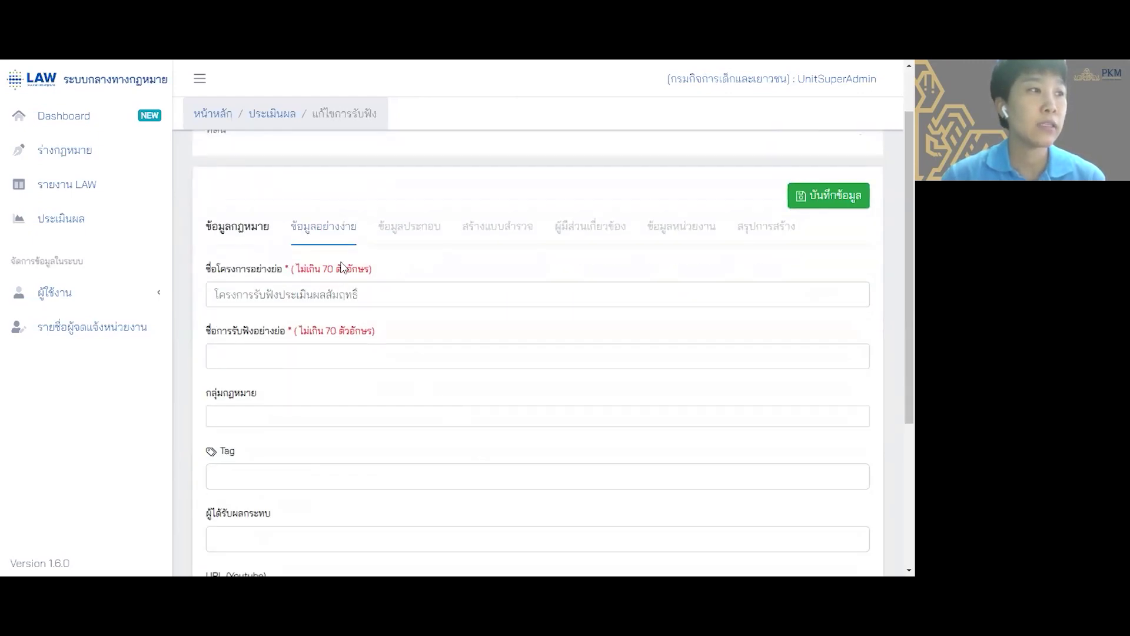
{"action": "left_click", "coordinate": [259, 242]}
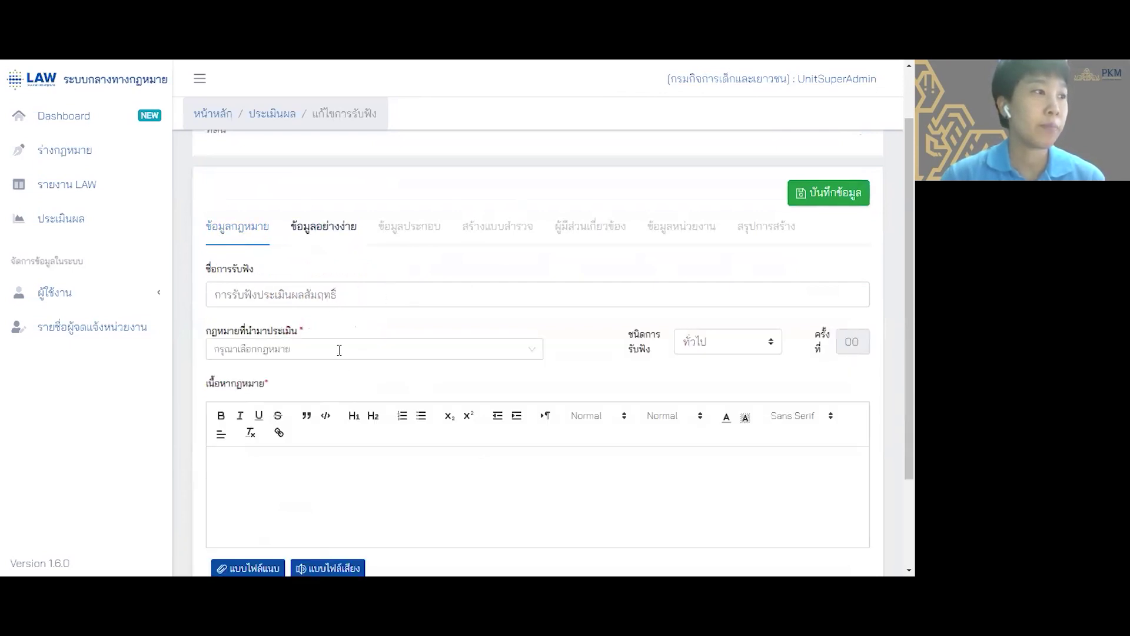
{"action": "double_click", "coordinate": [377, 286]}
{"action": "key", "text": "ctrl+c"}
{"action": "left_click", "coordinate": [375, 271]}
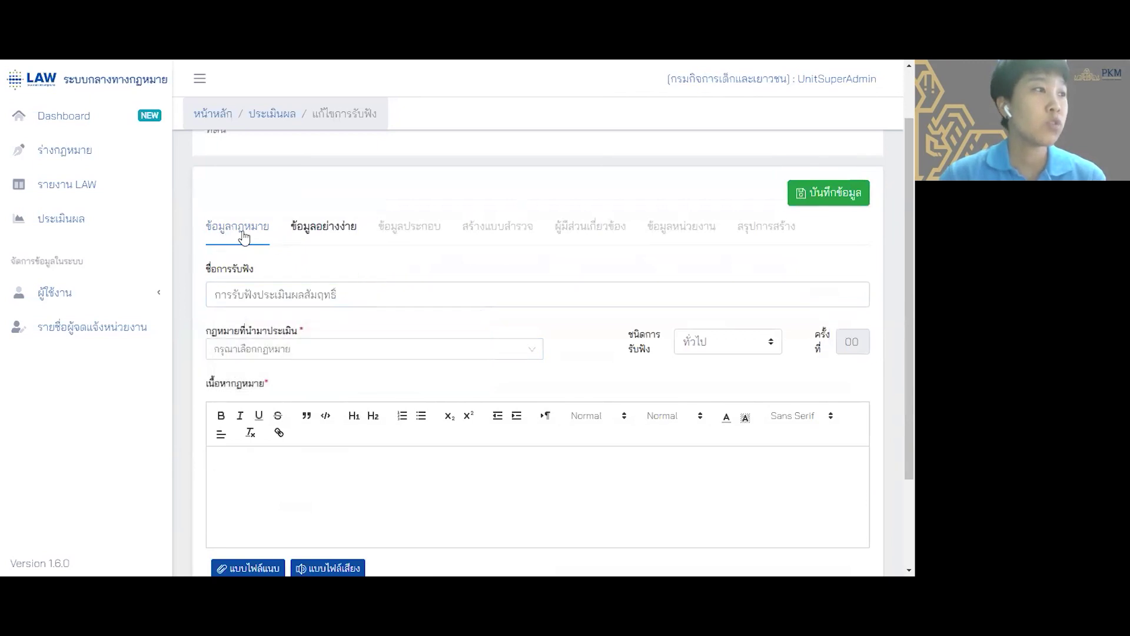
{"action": "left_click", "coordinate": [296, 230]}
{"action": "left_click", "coordinate": [308, 360]}
{"action": "key", "text": "ctrl+v"}
- Choose ที่ดิน as the hearing's law group
{"action": "left_click", "coordinate": [369, 424]}
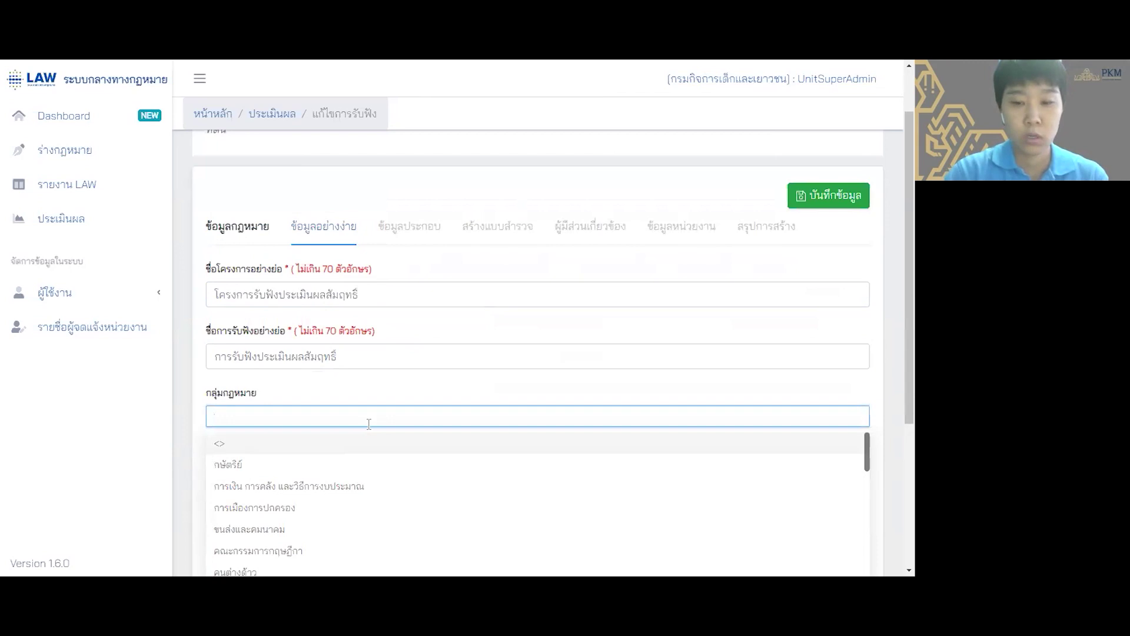
{"action": "type", "text": "ที่ดิน"}
{"action": "left_click", "coordinate": [354, 399]}
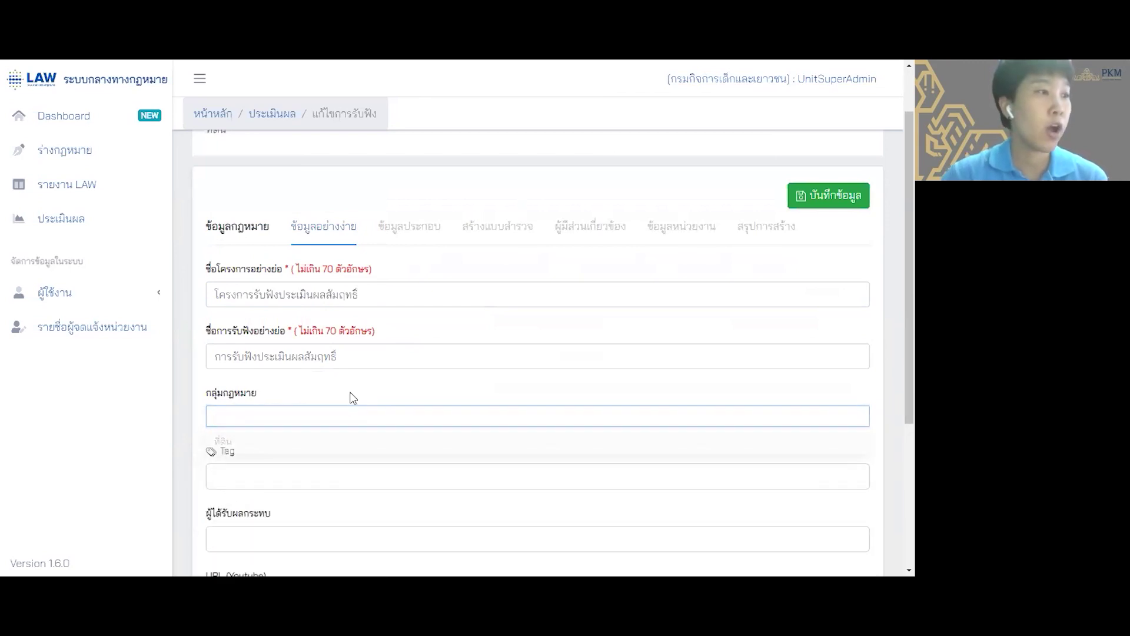
{"action": "left_click", "coordinate": [335, 415]}
{"action": "type", "text": "ที่ดิ"}
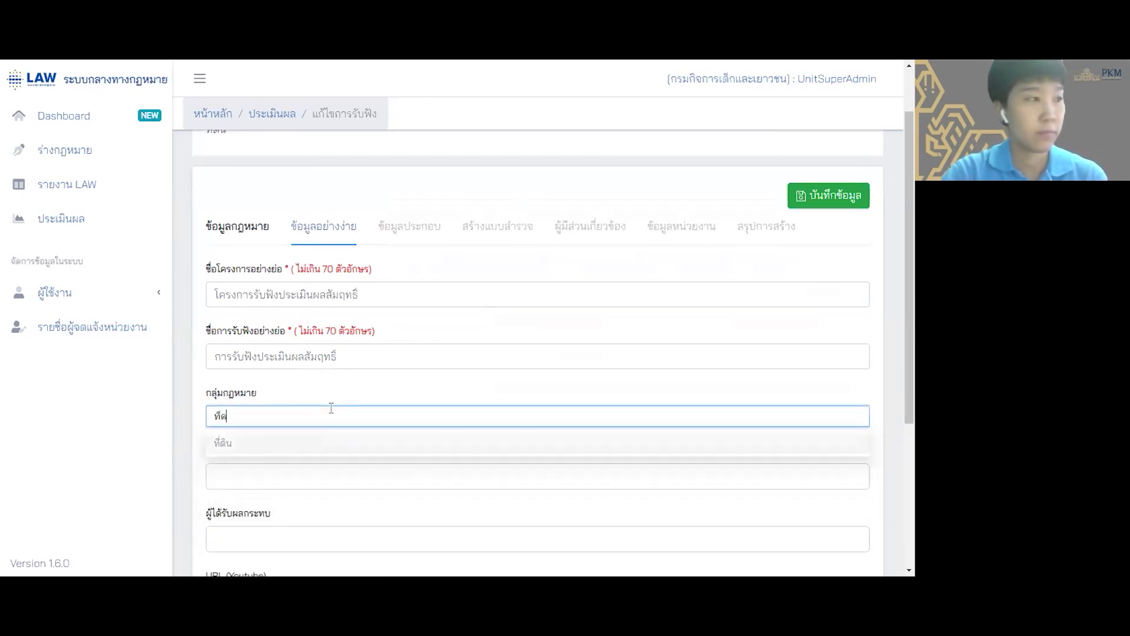
{"action": "left_click", "coordinate": [321, 442]}
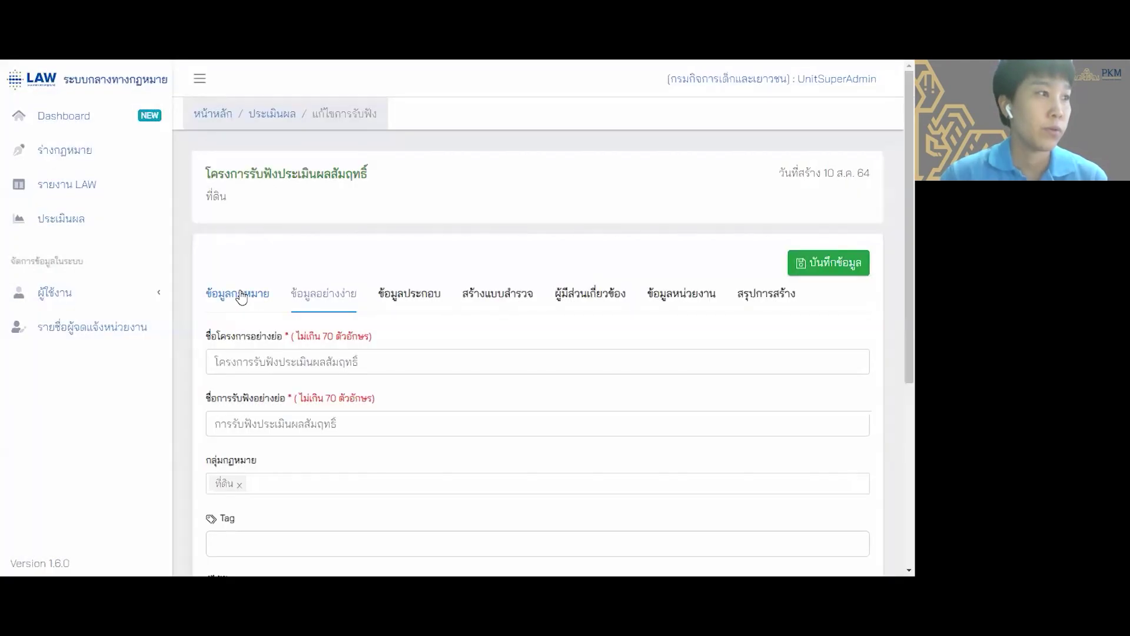
- Show the law information section and list the laws available for evaluation
{"action": "left_click", "coordinate": [269, 298]}
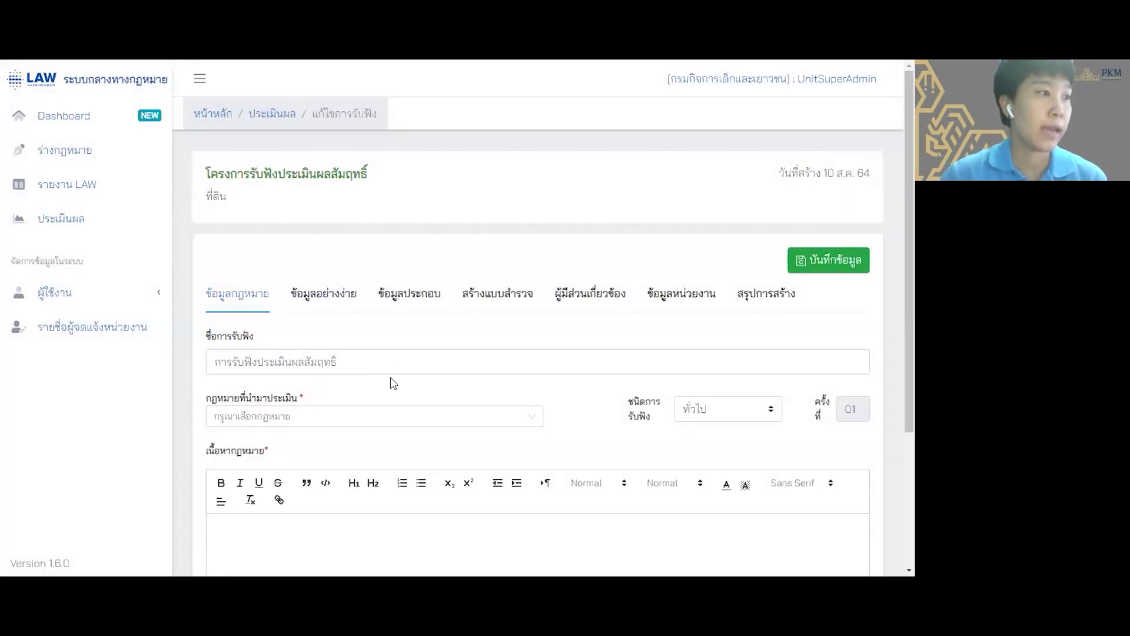
{"action": "scroll", "coordinate": [389, 375], "scroll_direction": "down", "scroll_amount": 1}
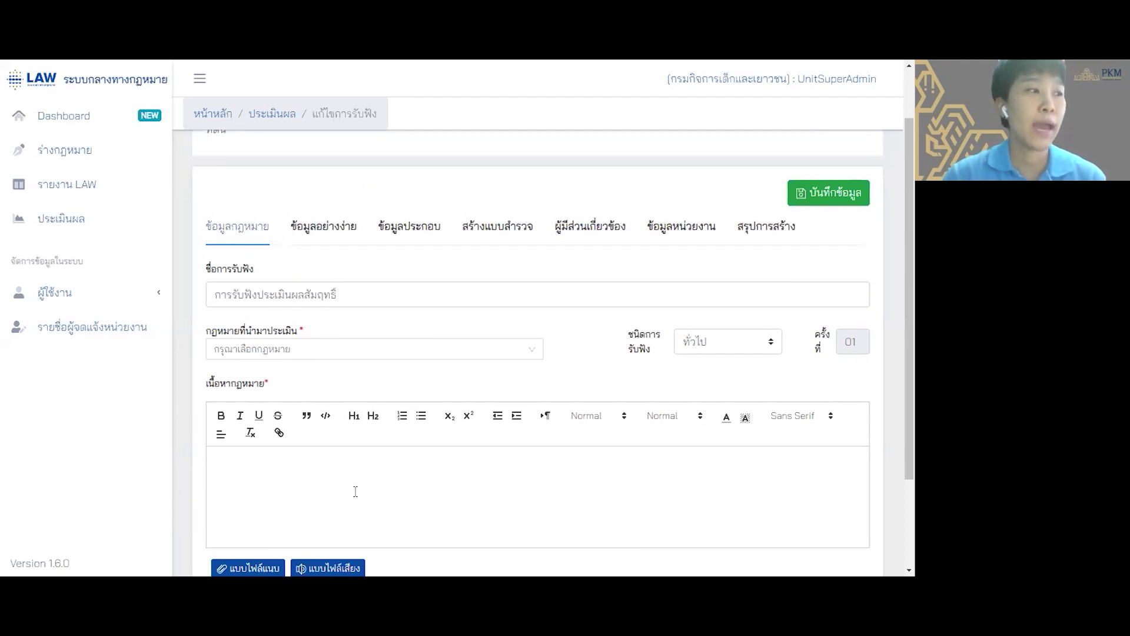
{"action": "left_click", "coordinate": [356, 352]}
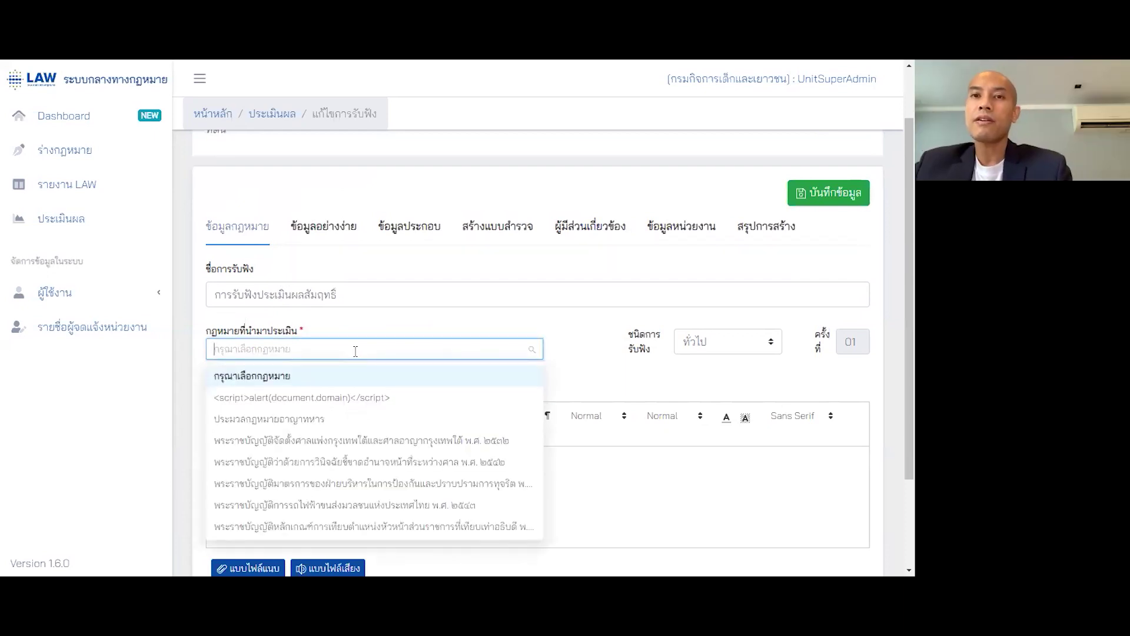
{"action": "scroll", "coordinate": [386, 393], "scroll_direction": "down", "scroll_amount": 1}
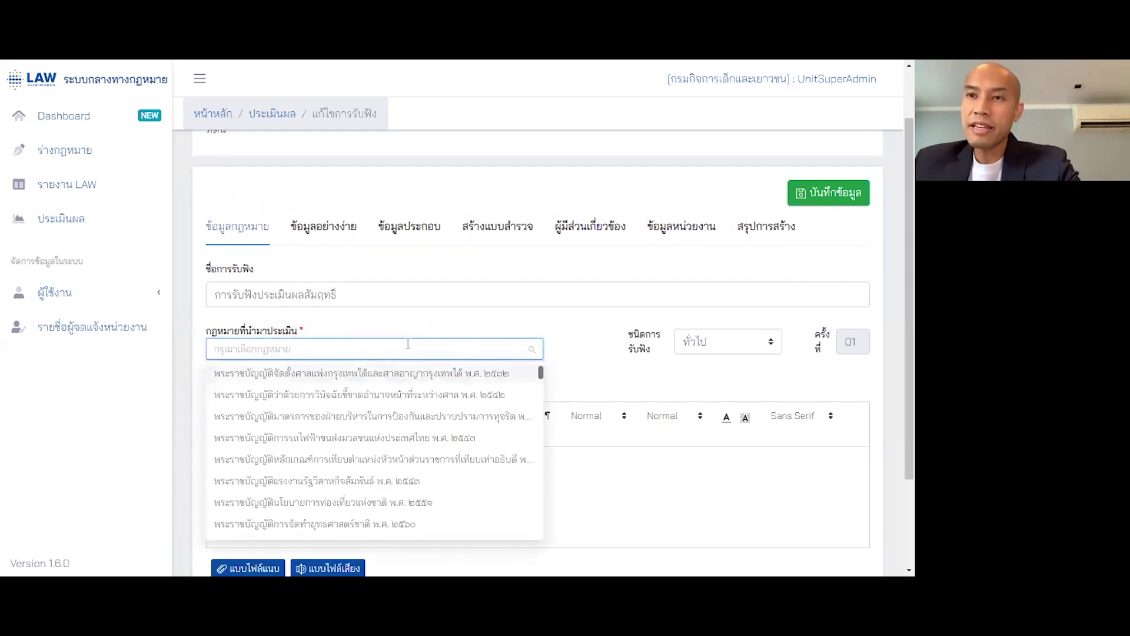
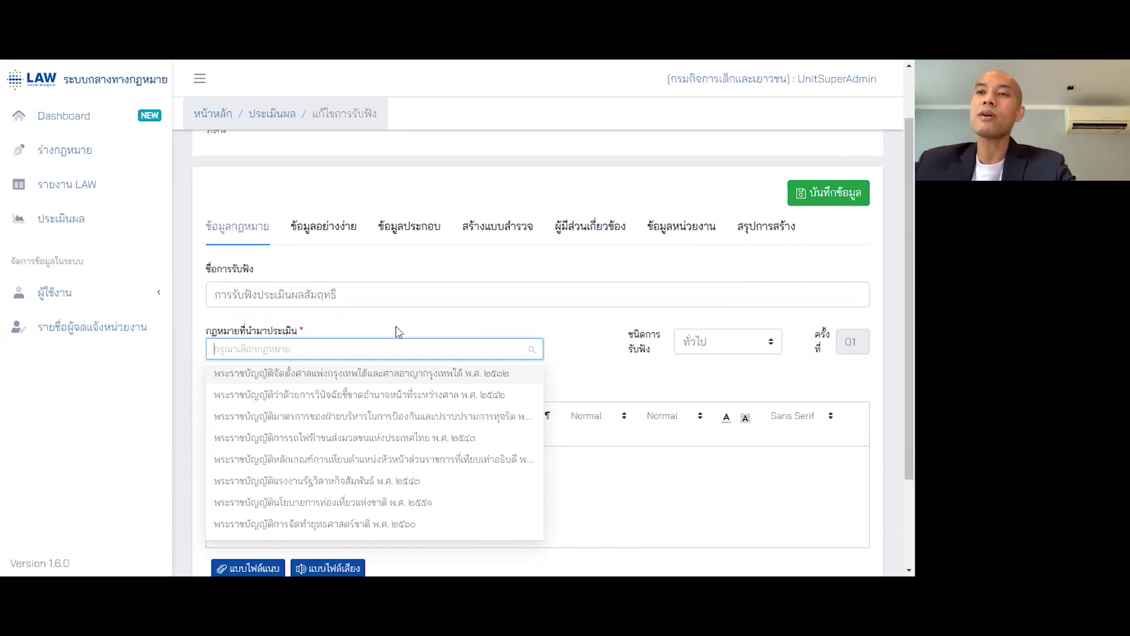
- Dismiss the law dropdown, open the ร่างกฎหมาย project list, and bring up the account menu
{"action": "left_click", "coordinate": [396, 330]}
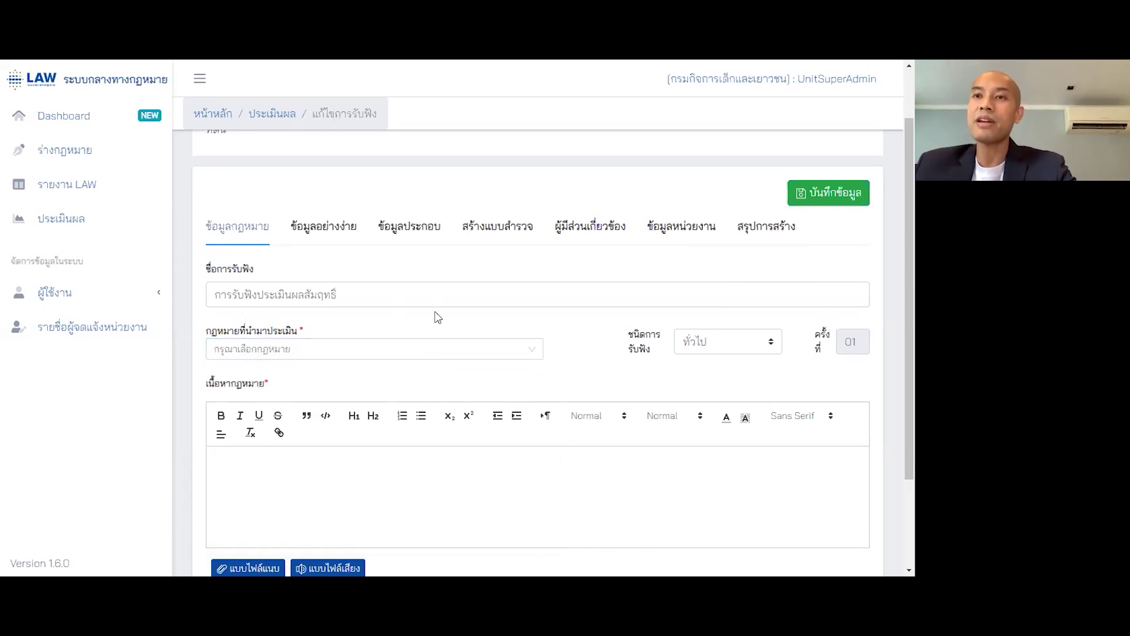
{"action": "left_click", "coordinate": [433, 347]}
{"action": "left_click", "coordinate": [417, 328]}
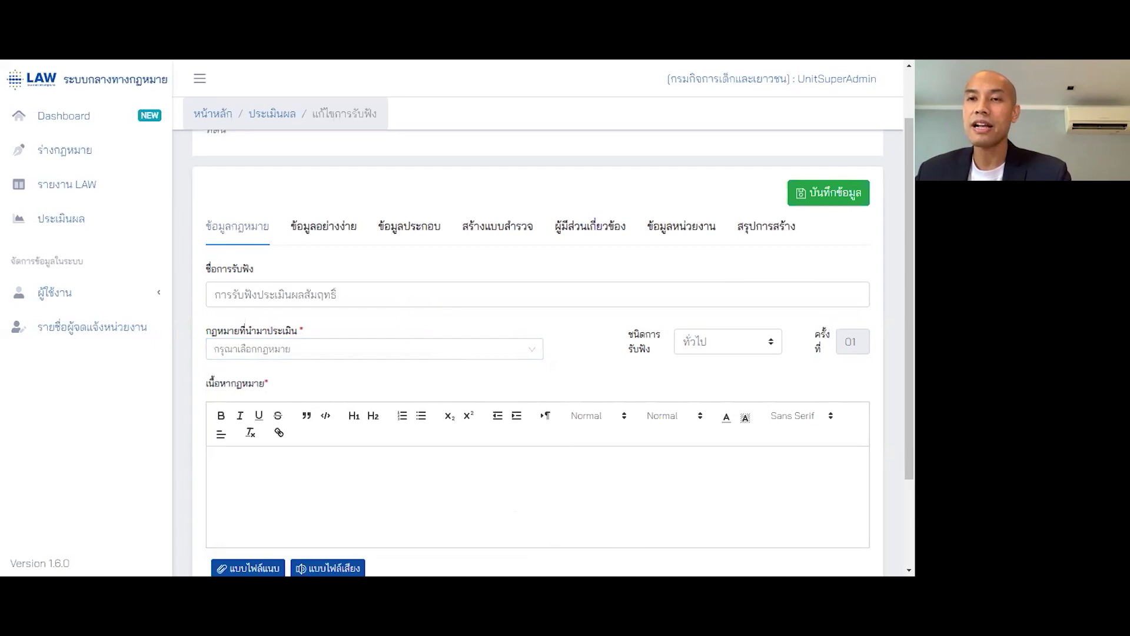
{"action": "left_click", "coordinate": [102, 153]}
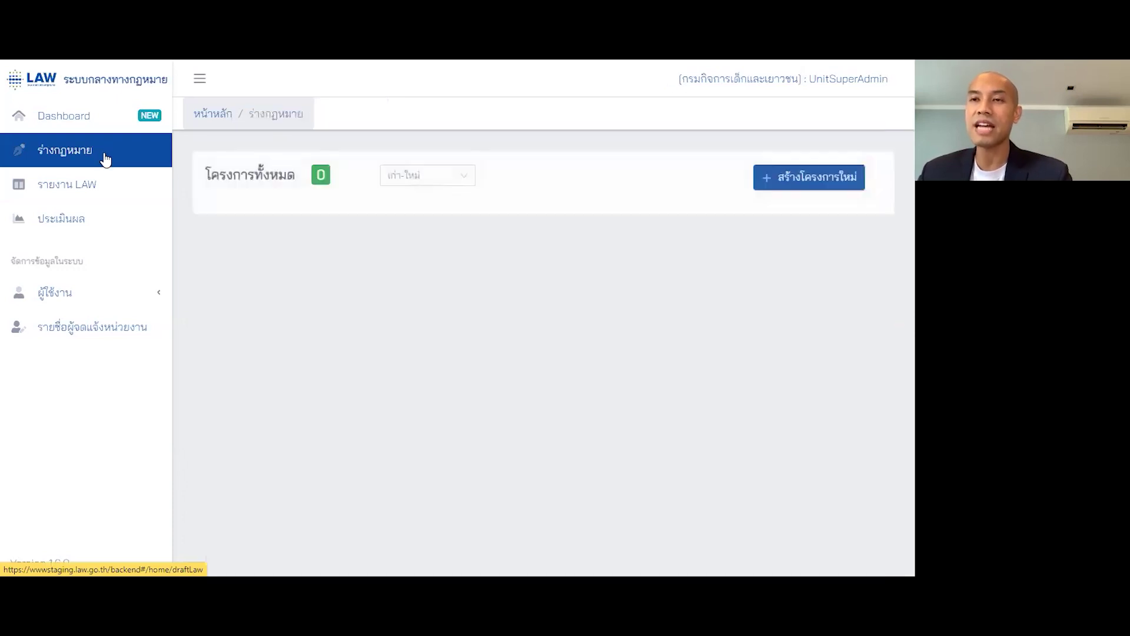
{"action": "left_click", "coordinate": [760, 85]}
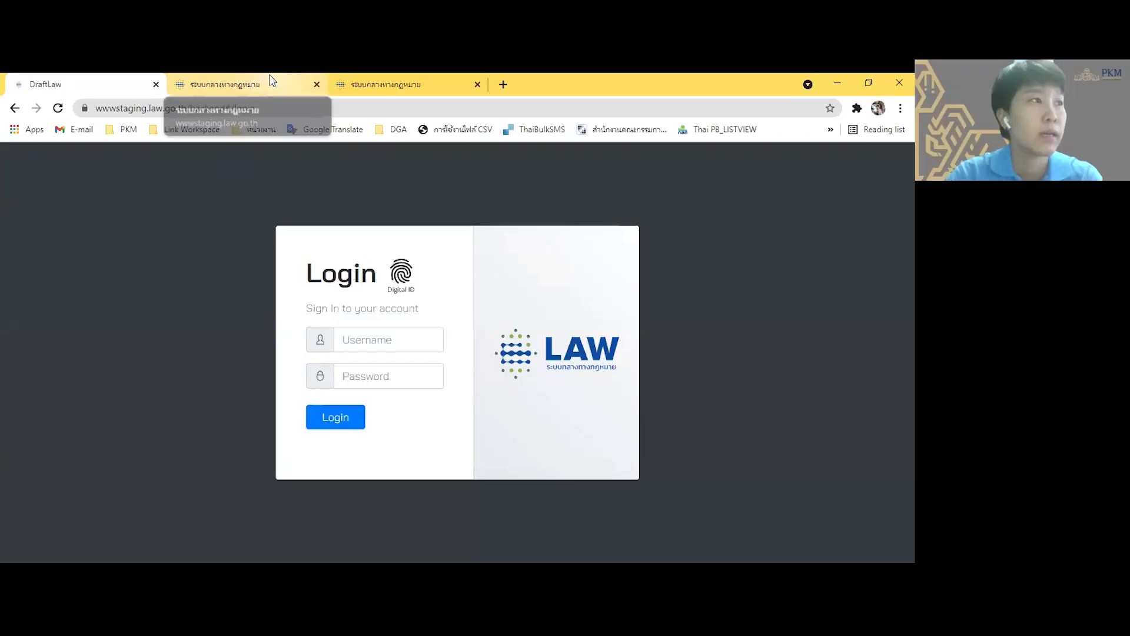
- Switch to the public LAW site, go full screen with F11, and browse the homepage hearing listings
{"action": "left_click", "coordinate": [236, 84]}
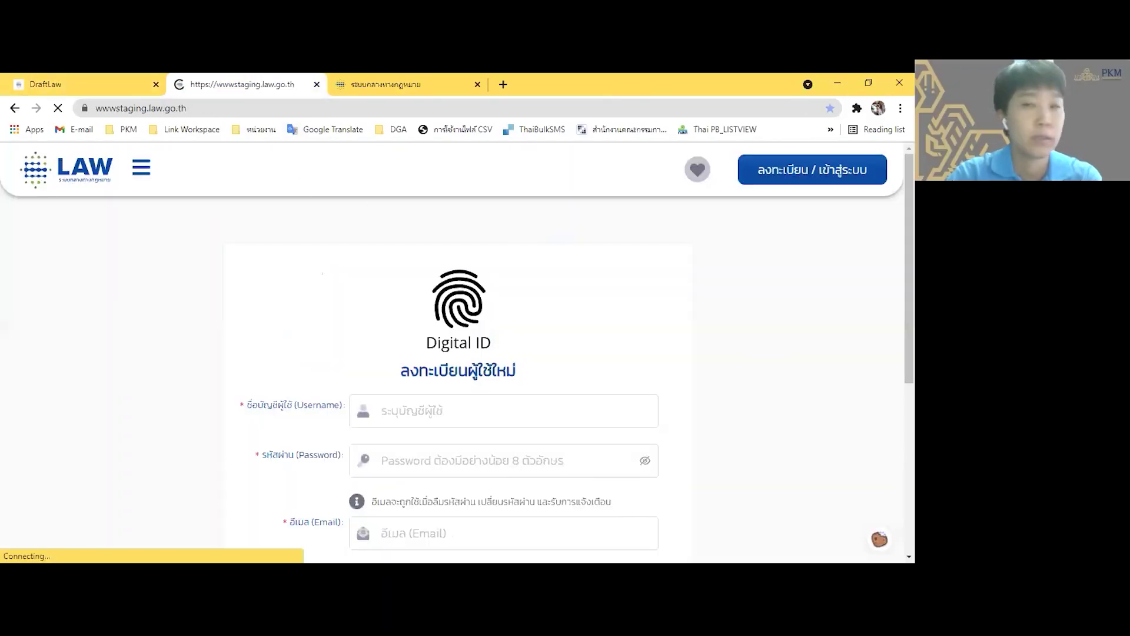
{"action": "left_click", "coordinate": [900, 109]}
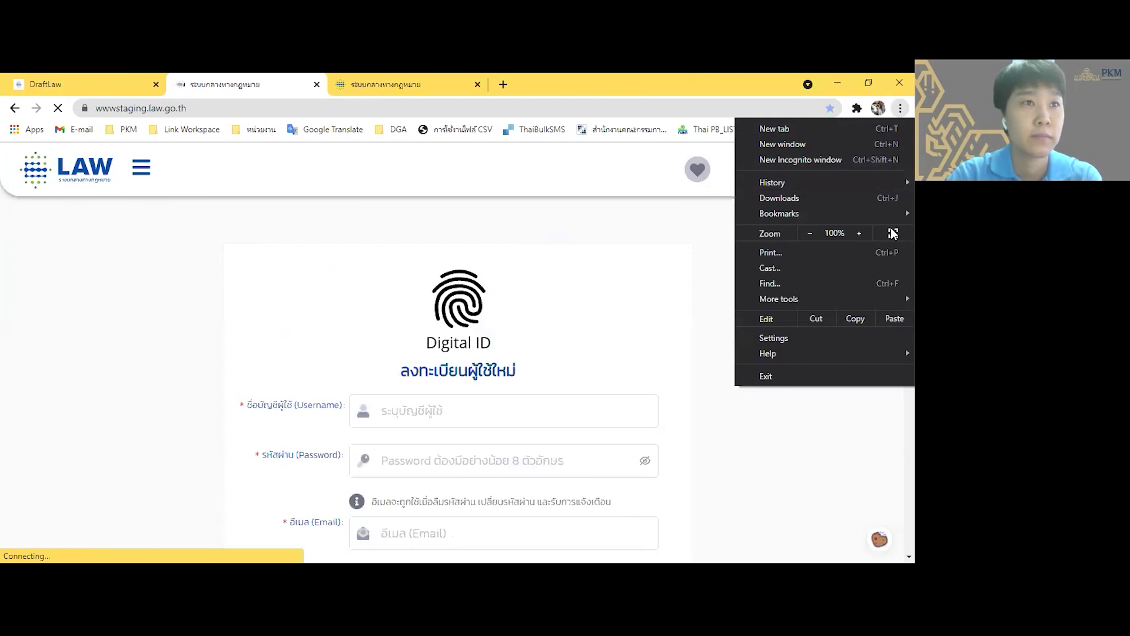
{"action": "key", "text": "F11"}
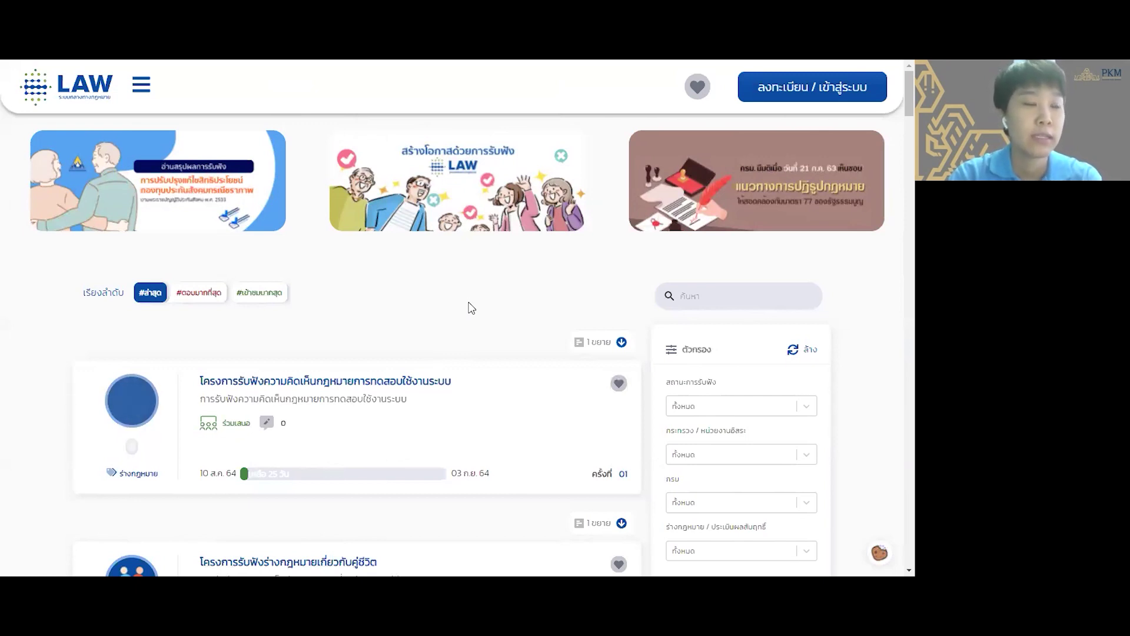
{"action": "scroll", "coordinate": [472, 308], "scroll_direction": "down", "scroll_amount": 2}
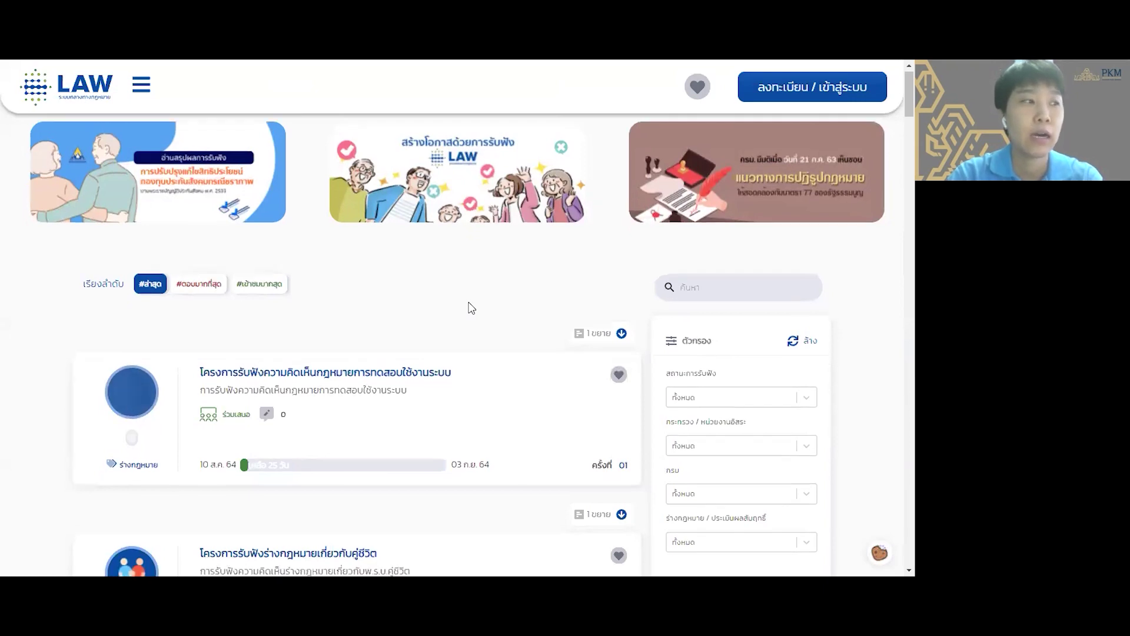
{"action": "scroll", "coordinate": [472, 307], "scroll_direction": "up", "scroll_amount": 2}
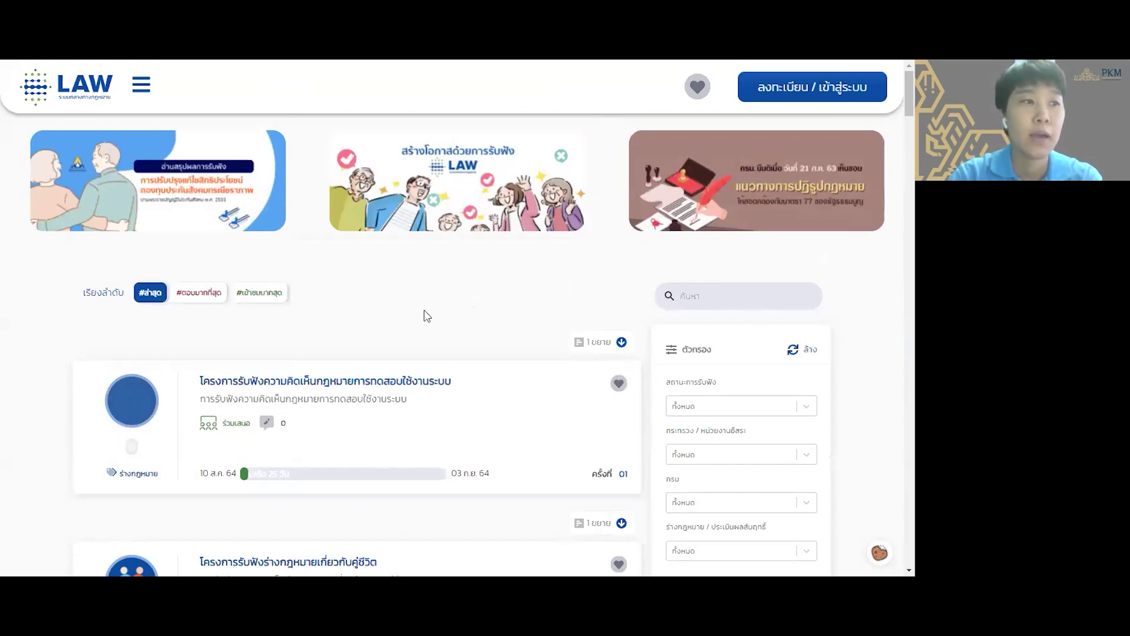
{"action": "scroll", "coordinate": [511, 342], "scroll_direction": "down", "scroll_amount": 2}
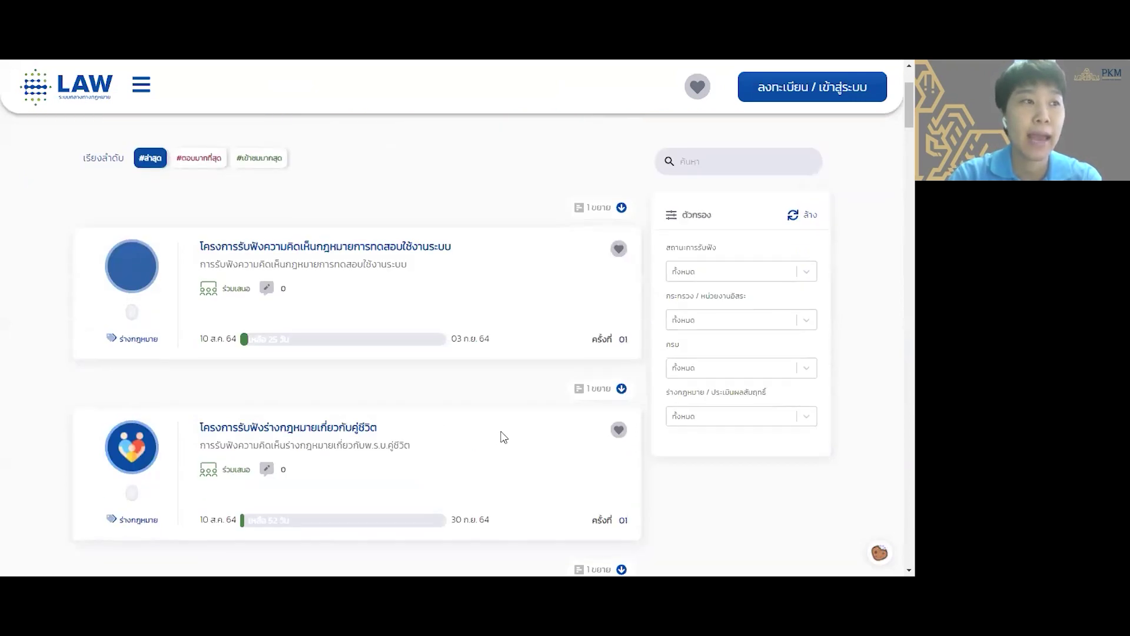
{"action": "scroll", "coordinate": [504, 436], "scroll_direction": "down", "scroll_amount": 2}
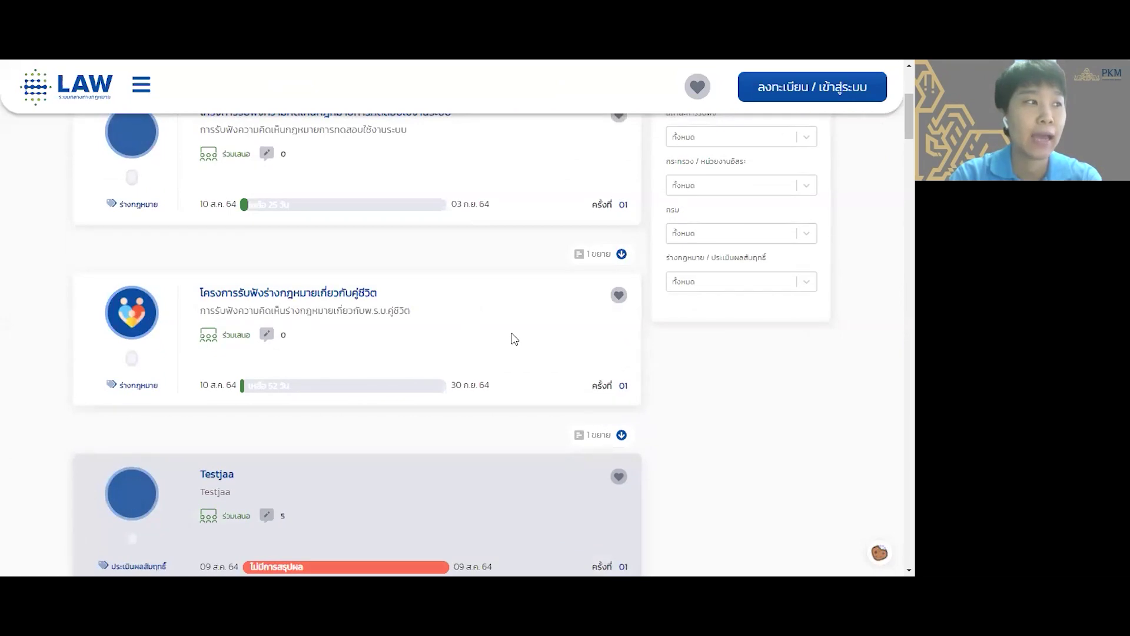
{"action": "scroll", "coordinate": [515, 340], "scroll_direction": "down", "scroll_amount": 1}
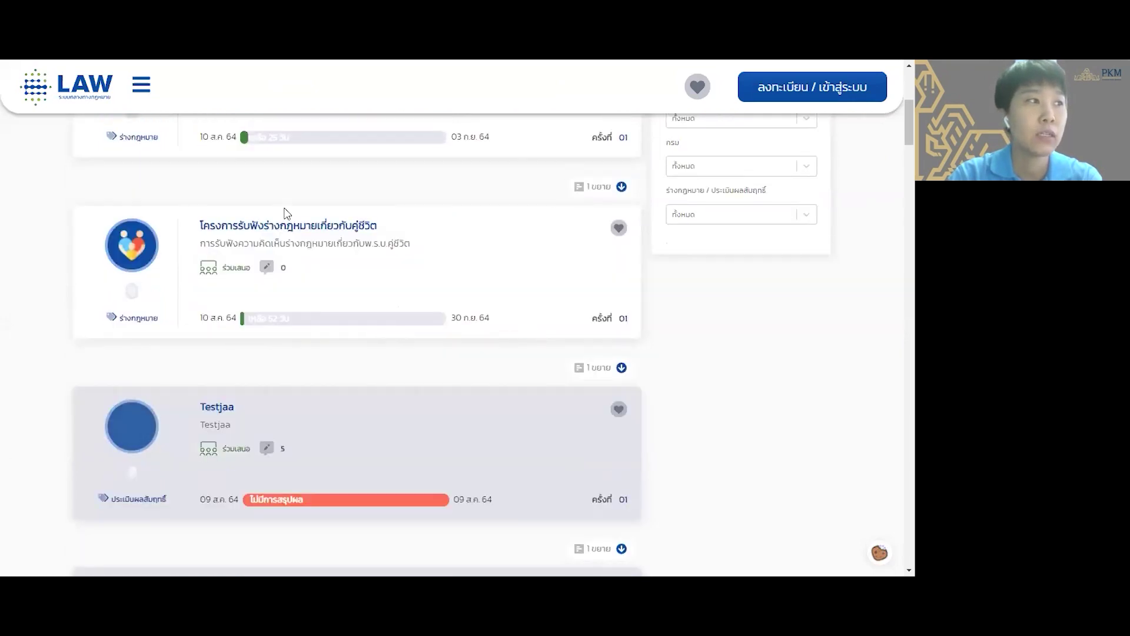
{"action": "scroll", "coordinate": [463, 306], "scroll_direction": "down", "scroll_amount": 1}
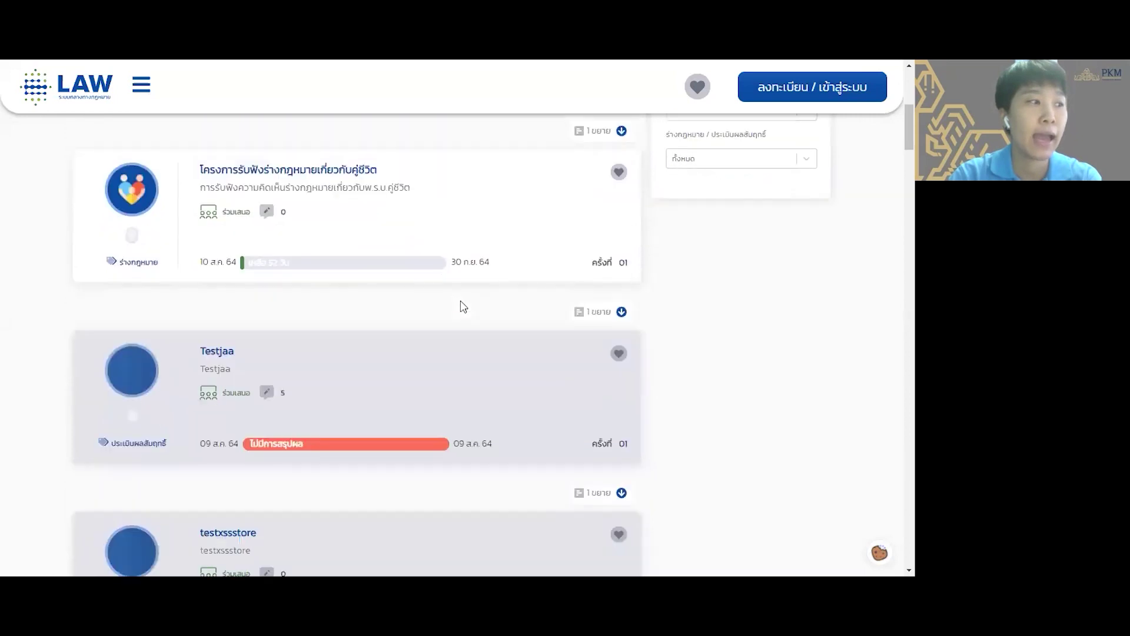
{"action": "scroll", "coordinate": [462, 306], "scroll_direction": "down", "scroll_amount": 3}
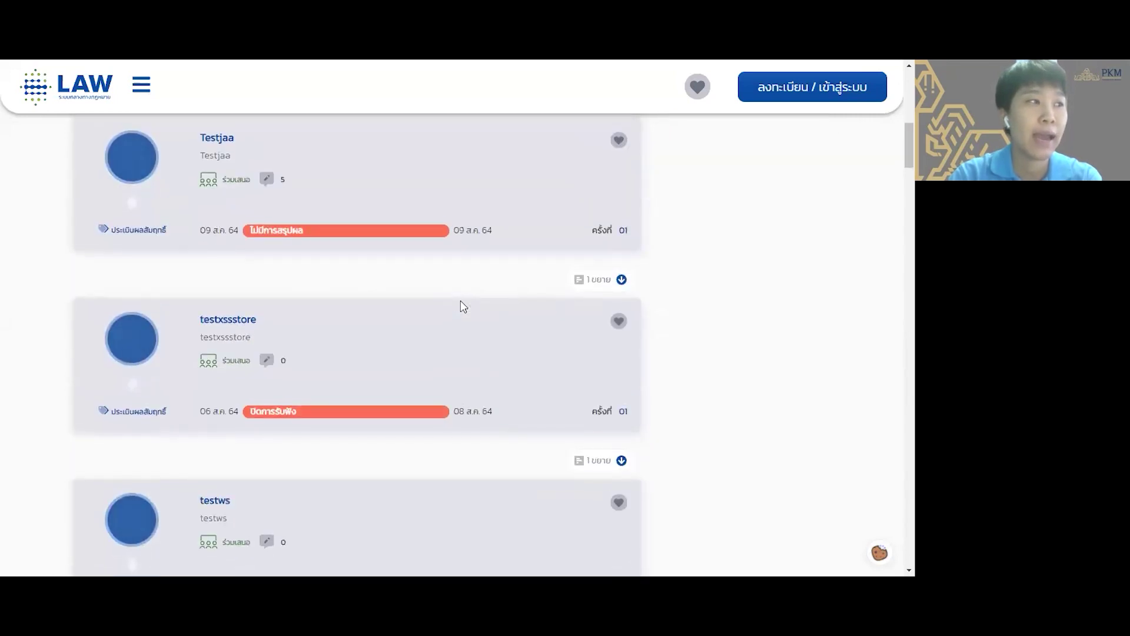
{"action": "scroll", "coordinate": [462, 283], "scroll_direction": "up", "scroll_amount": 8}
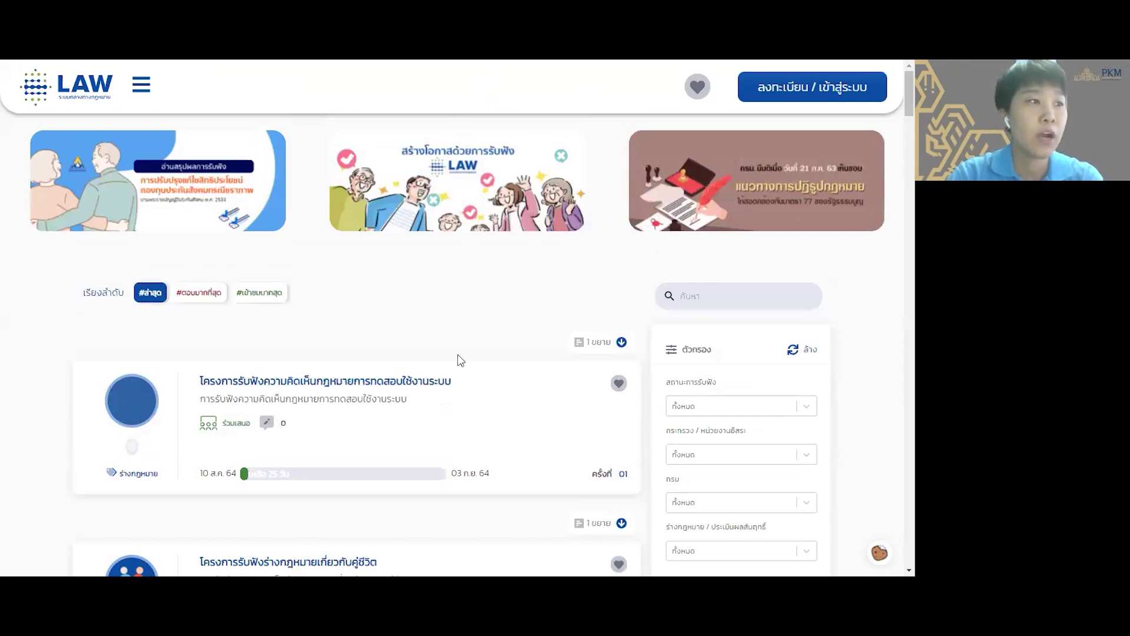
{"action": "scroll", "coordinate": [506, 338], "scroll_direction": "down", "scroll_amount": 1}
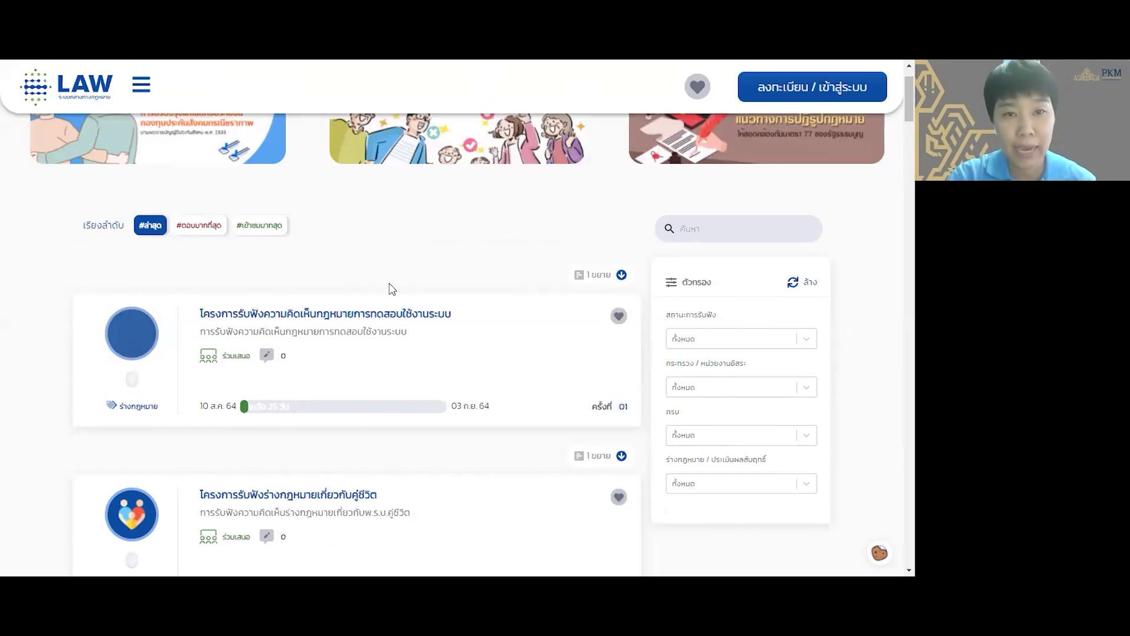
- Open the first hearing project and expand its background information row
{"action": "left_click", "coordinate": [448, 362]}
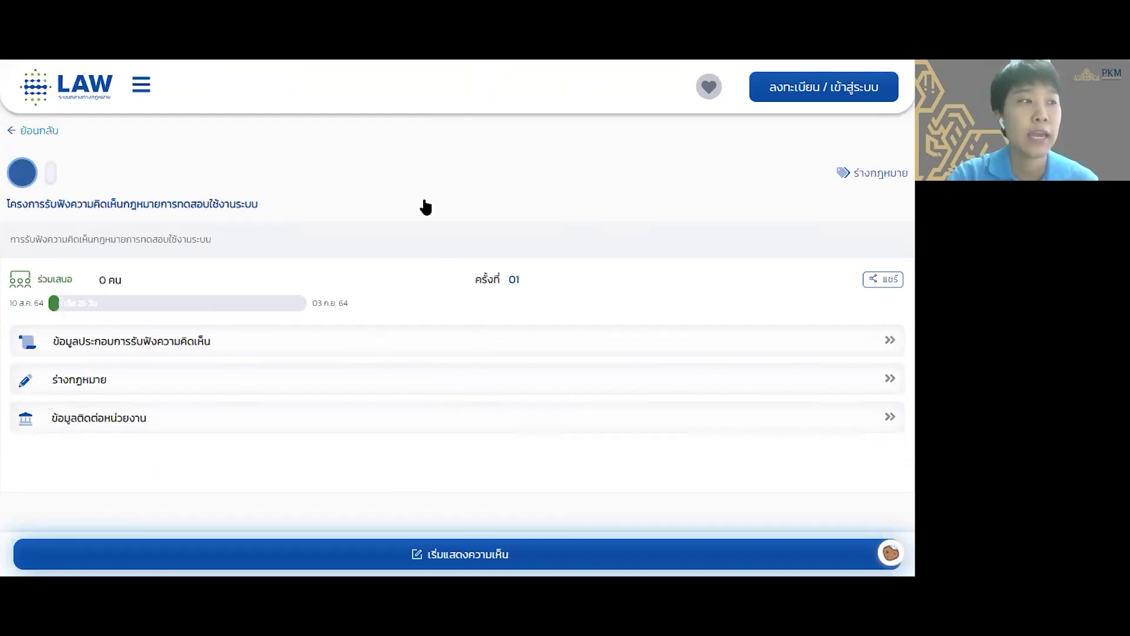
{"action": "left_click", "coordinate": [388, 347]}
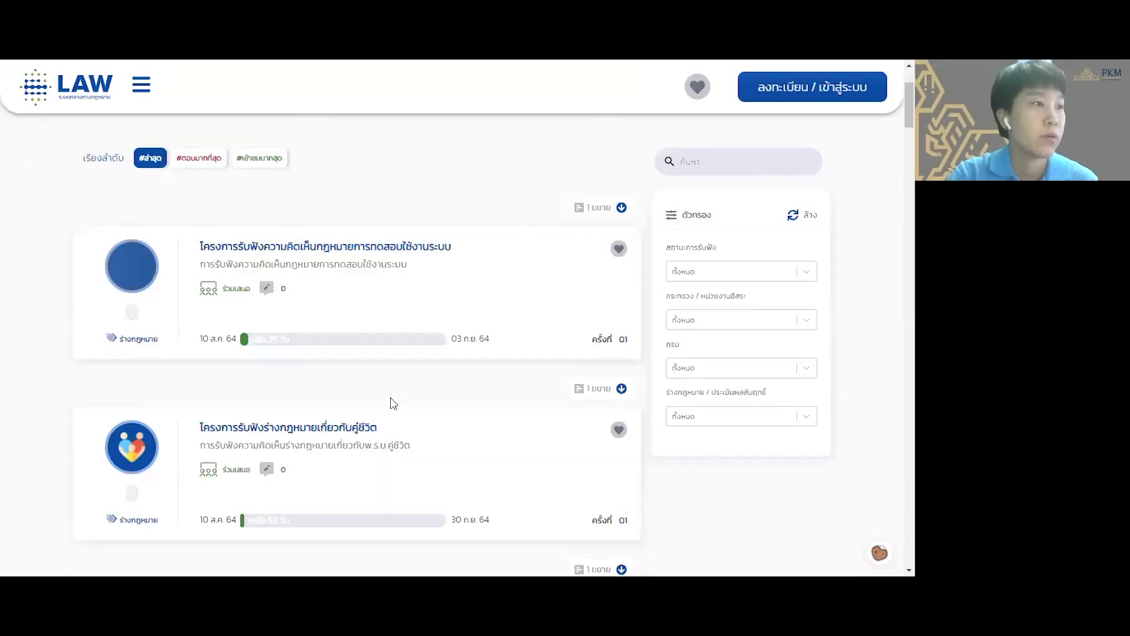
{"action": "scroll", "coordinate": [393, 404], "scroll_direction": "down", "scroll_amount": 10}
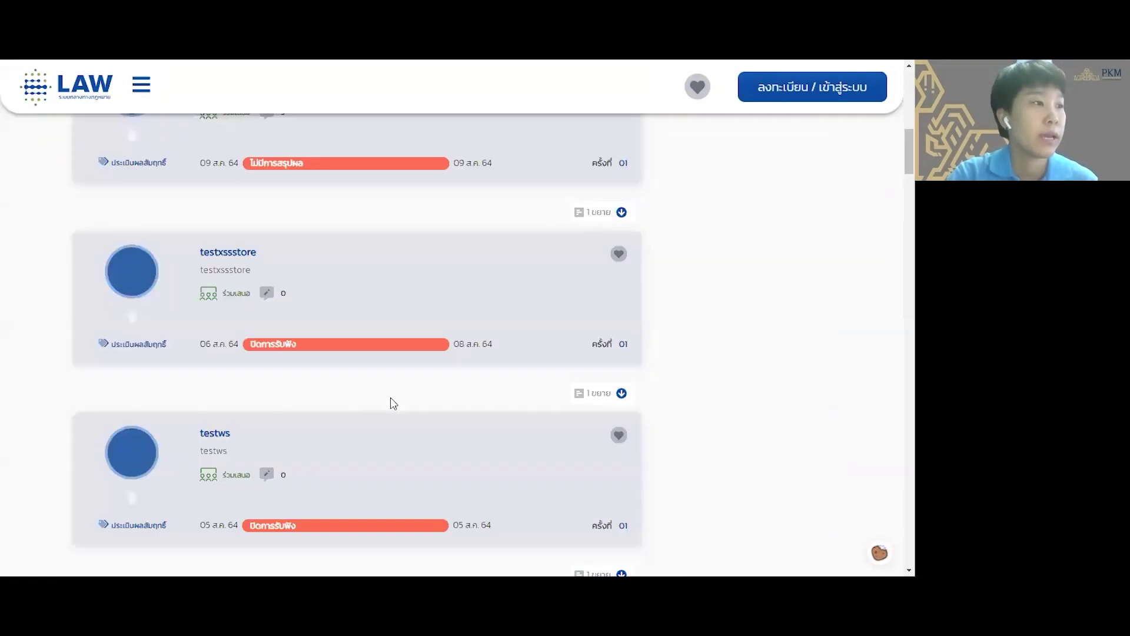
{"action": "scroll", "coordinate": [392, 400], "scroll_direction": "down", "scroll_amount": 10}
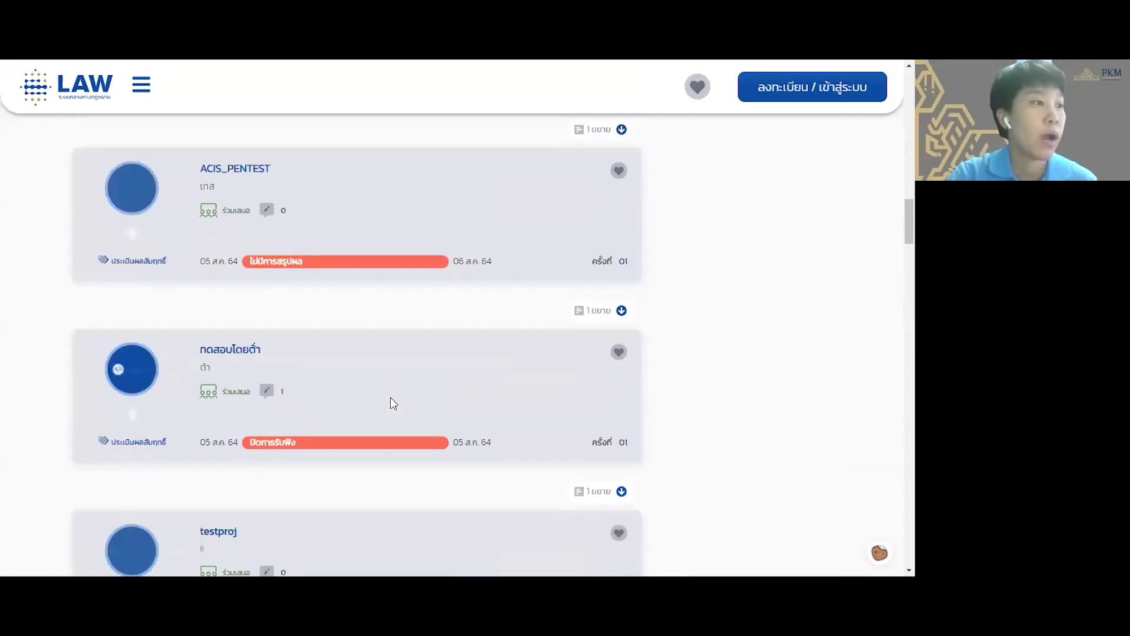
{"action": "scroll", "coordinate": [390, 403], "scroll_direction": "up", "scroll_amount": 3}
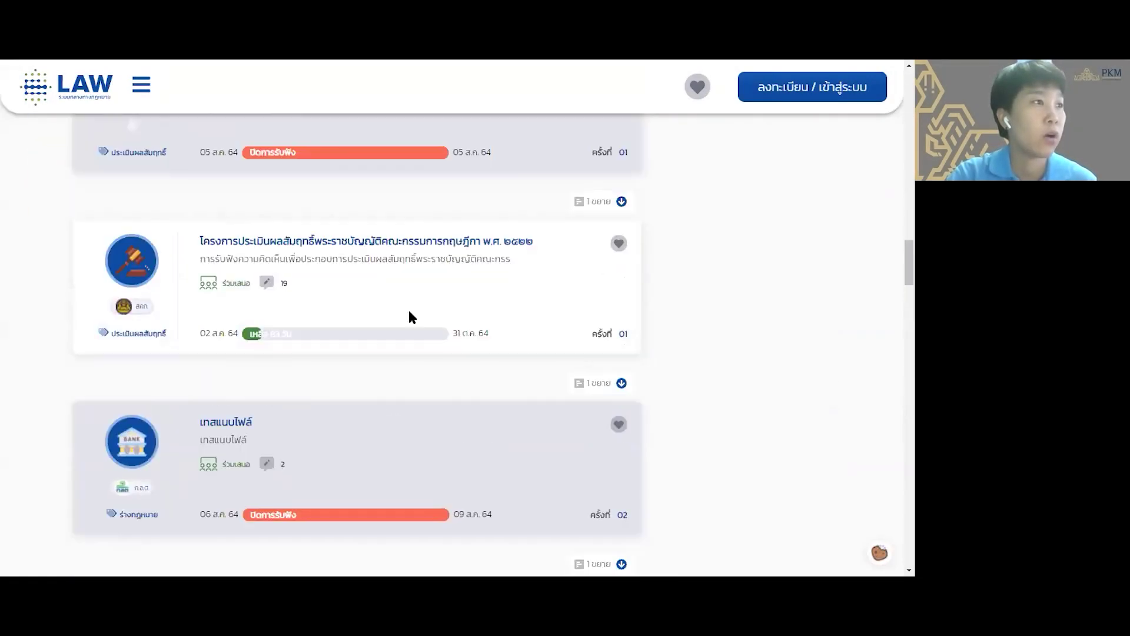
- Open the Council of State Act assessment project, pause its video, and view the law text
{"action": "left_click", "coordinate": [408, 315]}
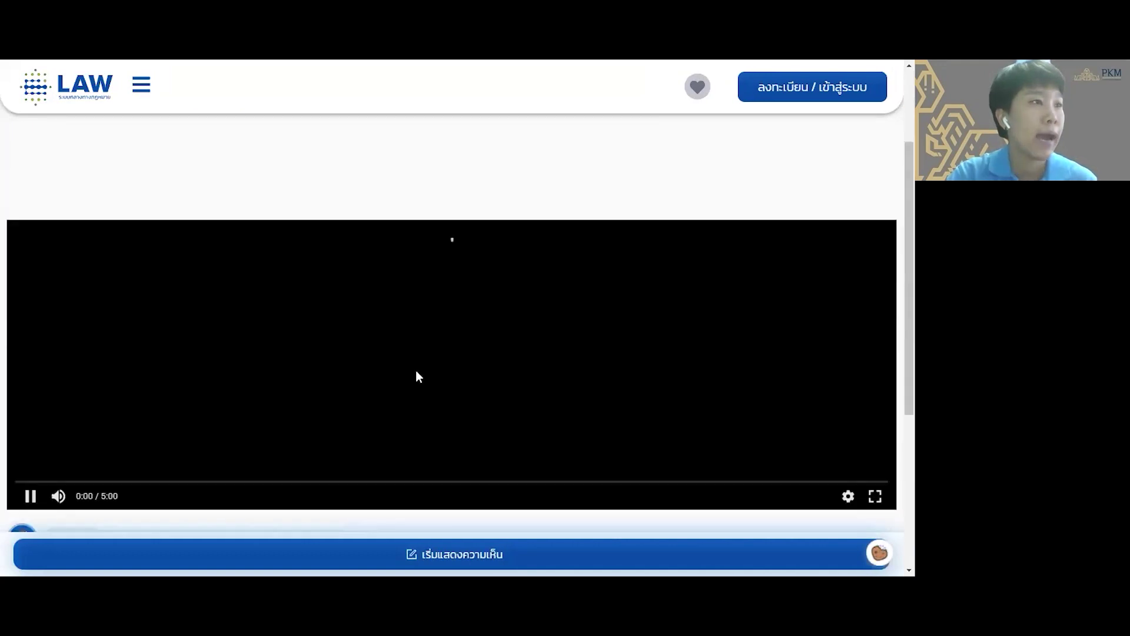
{"action": "scroll", "coordinate": [416, 369], "scroll_direction": "down", "scroll_amount": 2}
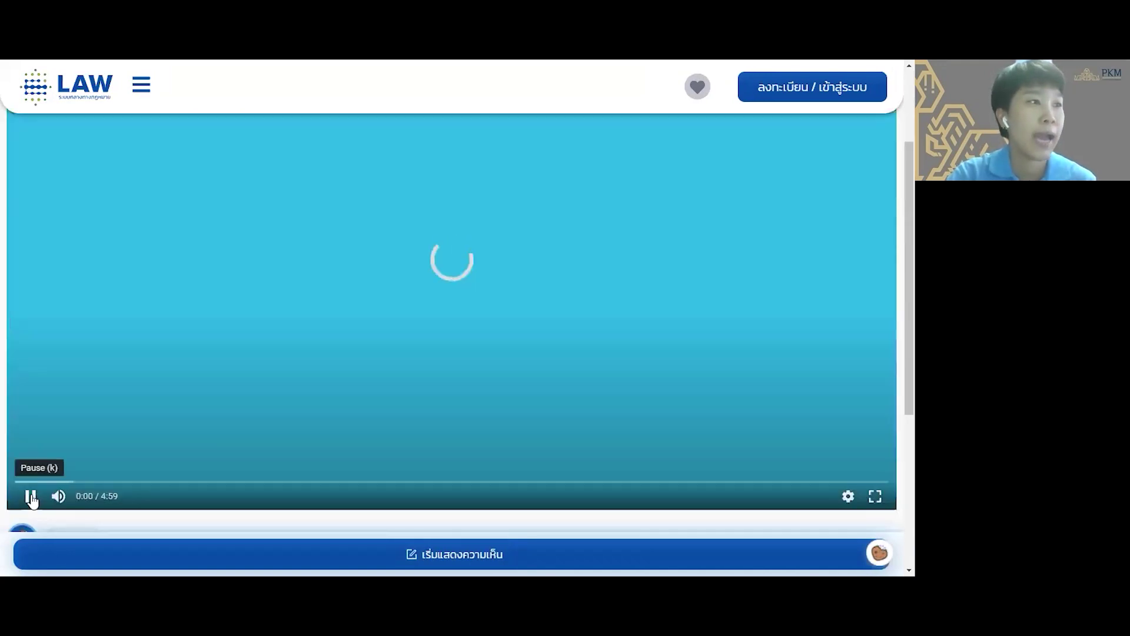
{"action": "left_click", "coordinate": [31, 498]}
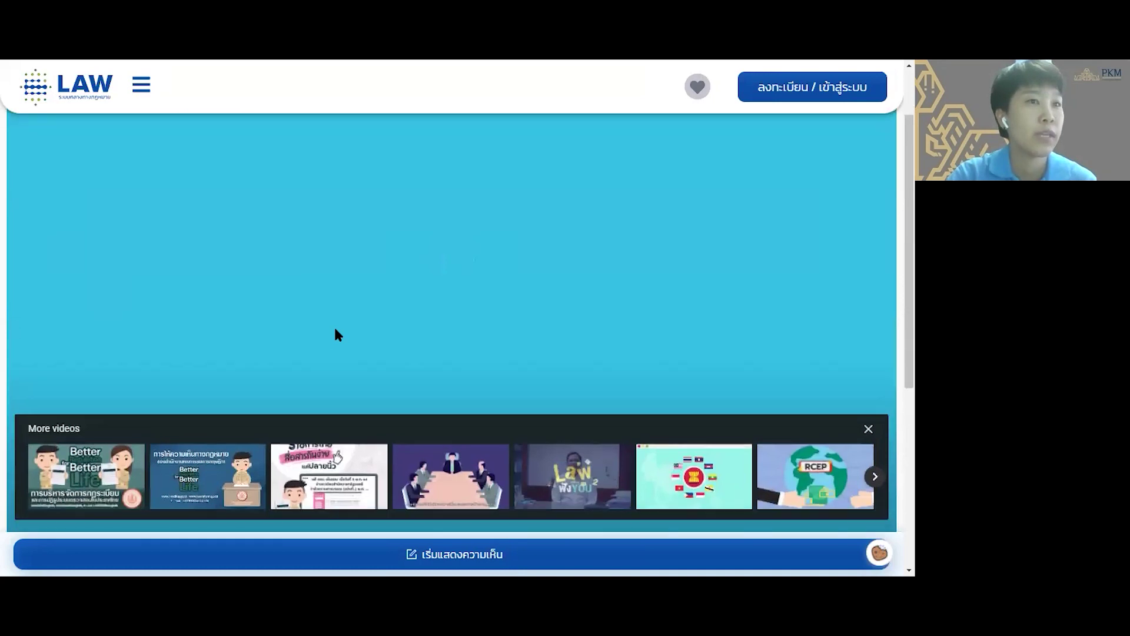
{"action": "scroll", "coordinate": [335, 330], "scroll_direction": "down", "scroll_amount": 5}
{"action": "scroll", "coordinate": [366, 435], "scroll_direction": "down", "scroll_amount": 2}
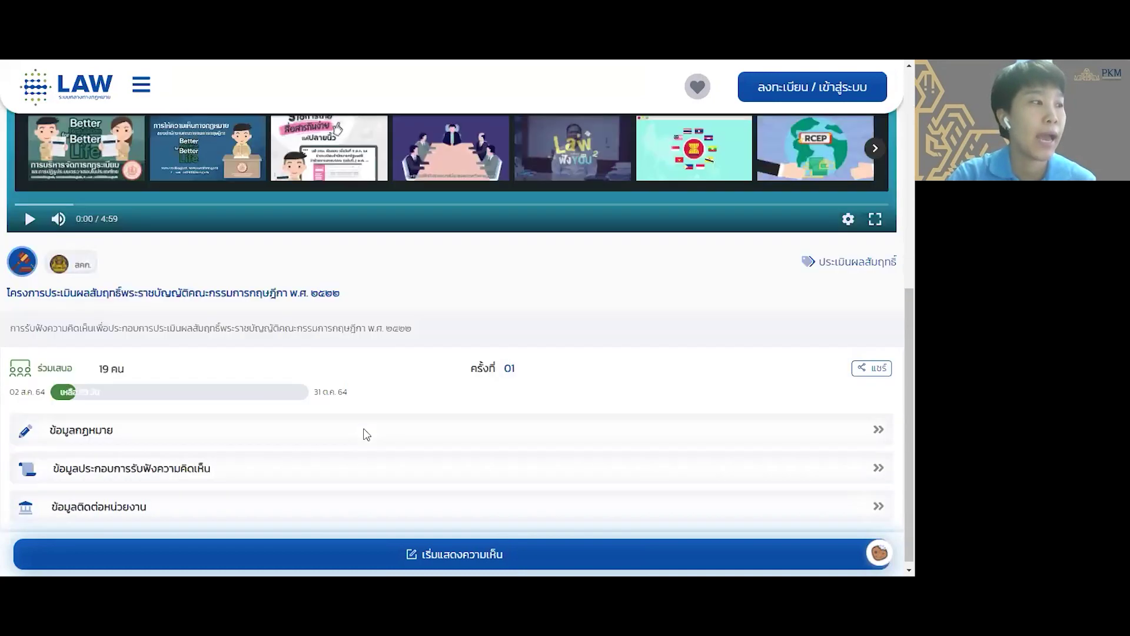
{"action": "left_click", "coordinate": [371, 425]}
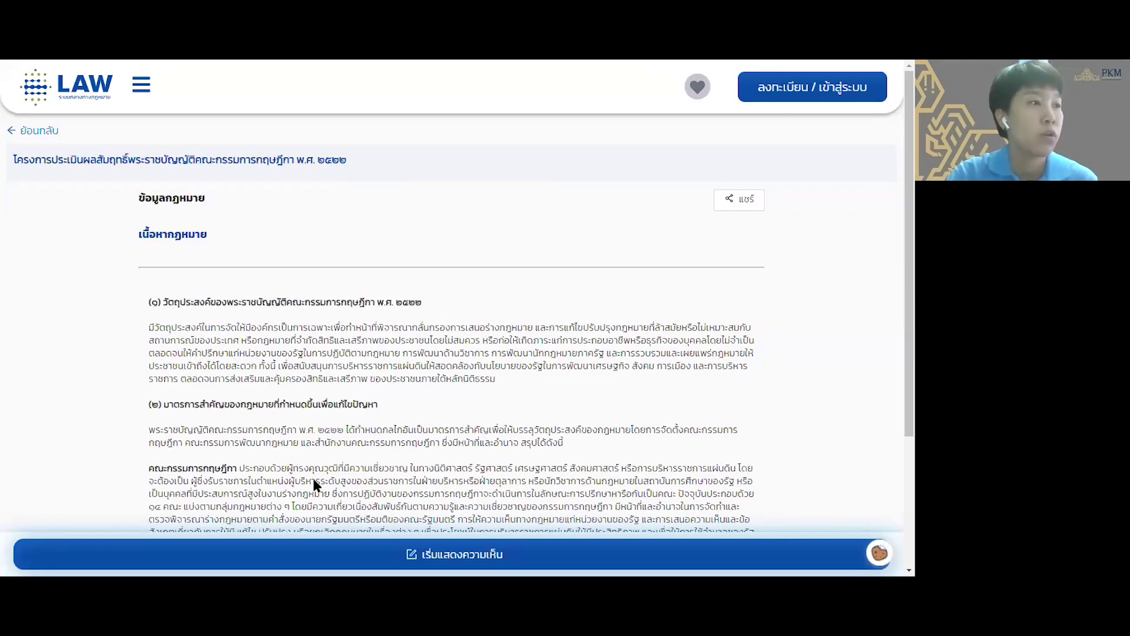
{"action": "key", "text": "alt+Left"}
{"action": "scroll", "coordinate": [428, 559], "scroll_direction": "down", "scroll_amount": 3}
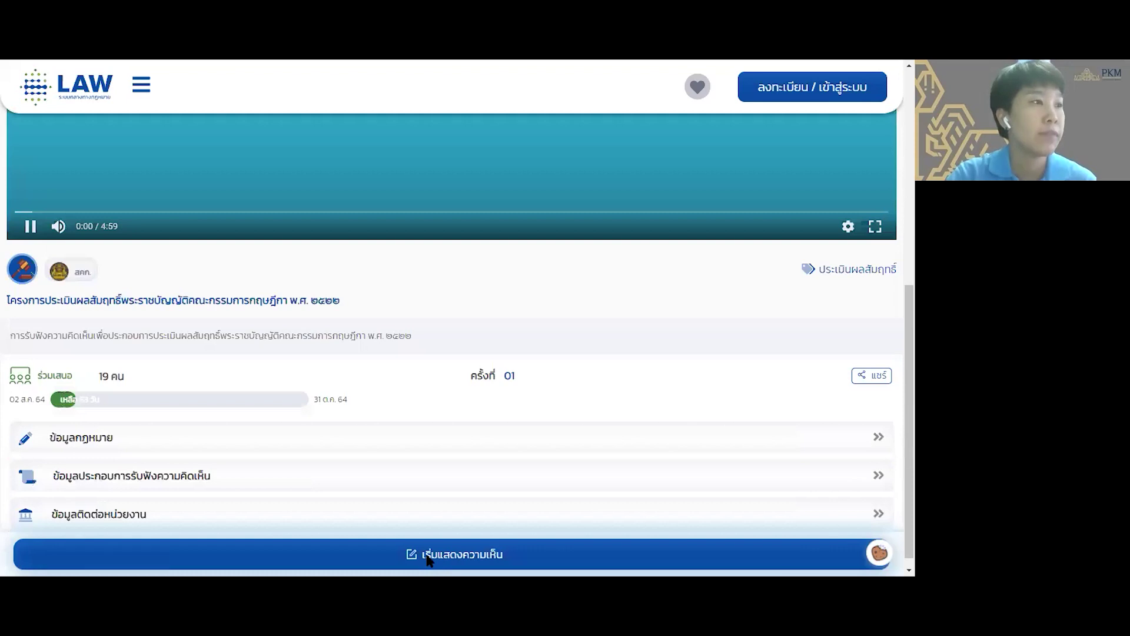
- Start the hearing questionnaire and scroll through its questions
{"action": "left_click", "coordinate": [428, 556]}
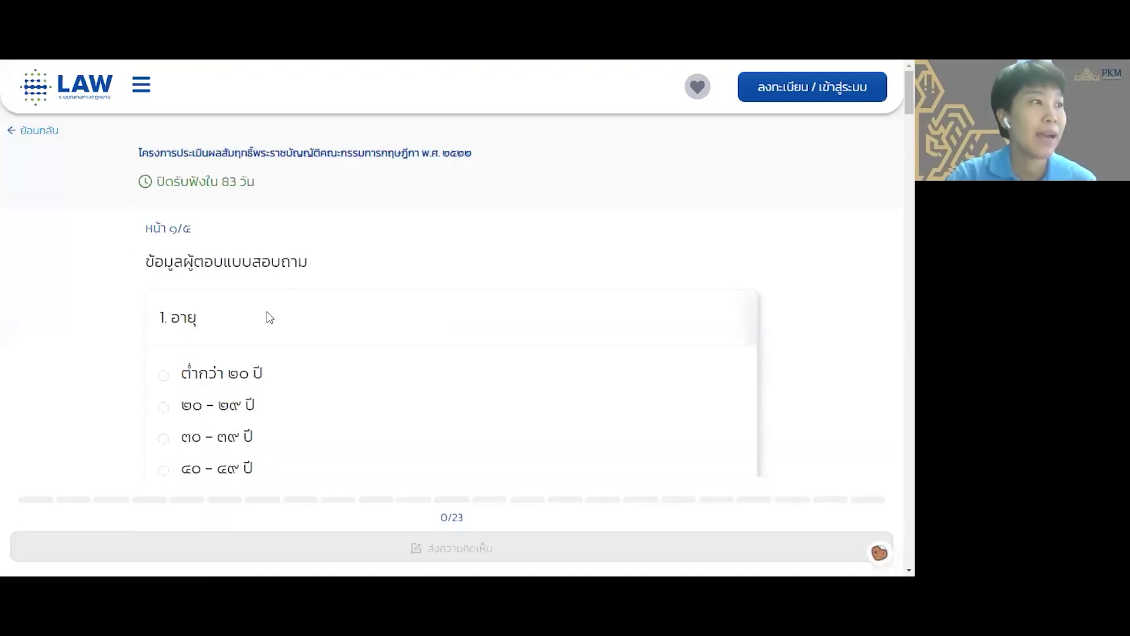
{"action": "scroll", "coordinate": [248, 294], "scroll_direction": "down", "scroll_amount": 2}
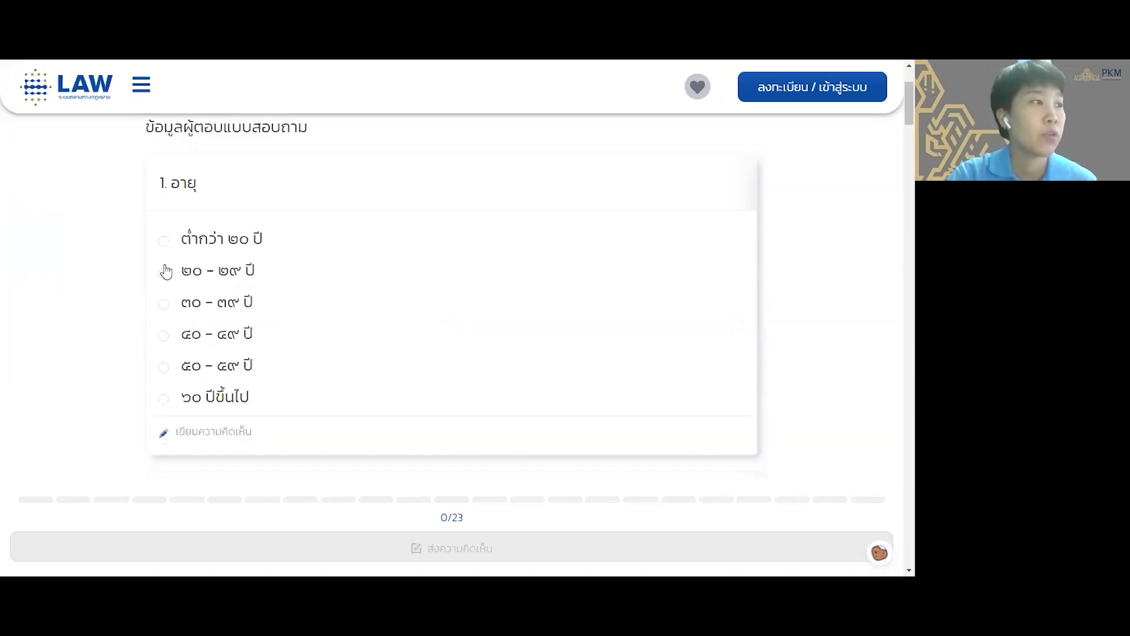
{"action": "scroll", "coordinate": [164, 324], "scroll_direction": "down", "scroll_amount": 1}
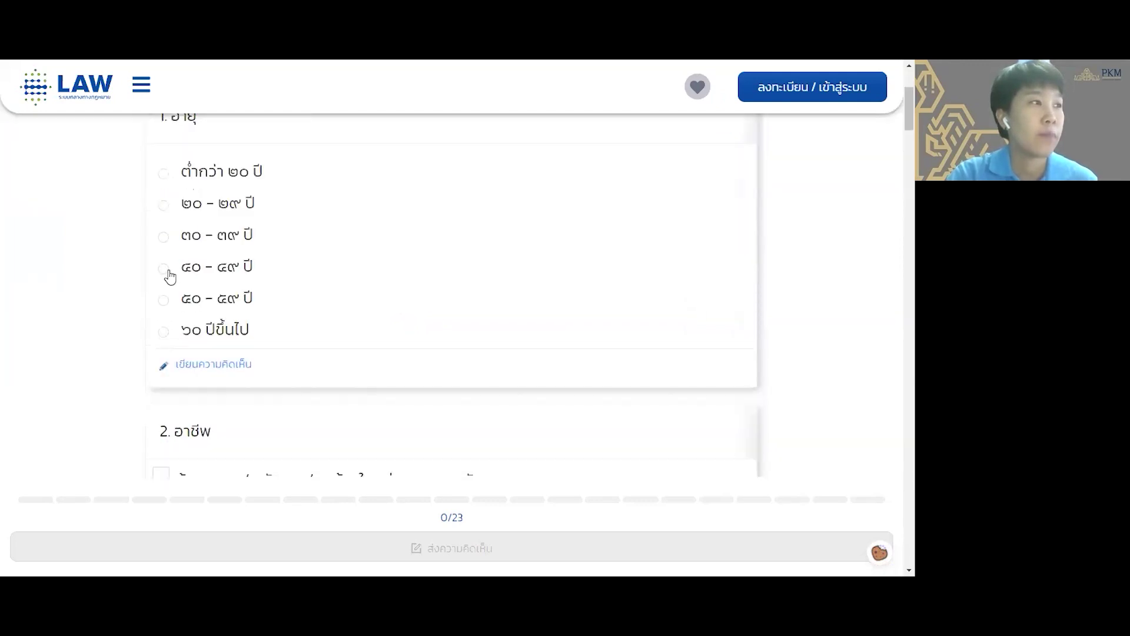
{"action": "scroll", "coordinate": [173, 292], "scroll_direction": "down", "scroll_amount": 1}
{"action": "scroll", "coordinate": [220, 338], "scroll_direction": "down", "scroll_amount": 6}
{"action": "scroll", "coordinate": [220, 336], "scroll_direction": "down", "scroll_amount": 2}
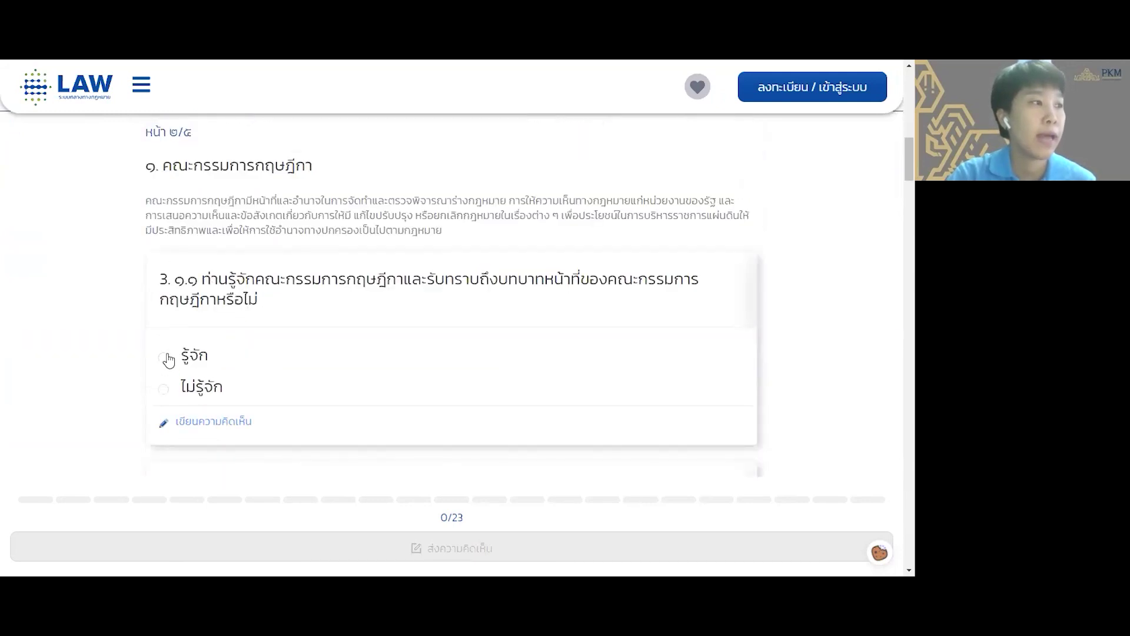
- Open comment boxes under questions 3 and 4, then return to the portal's home listing
{"action": "left_click", "coordinate": [226, 425]}
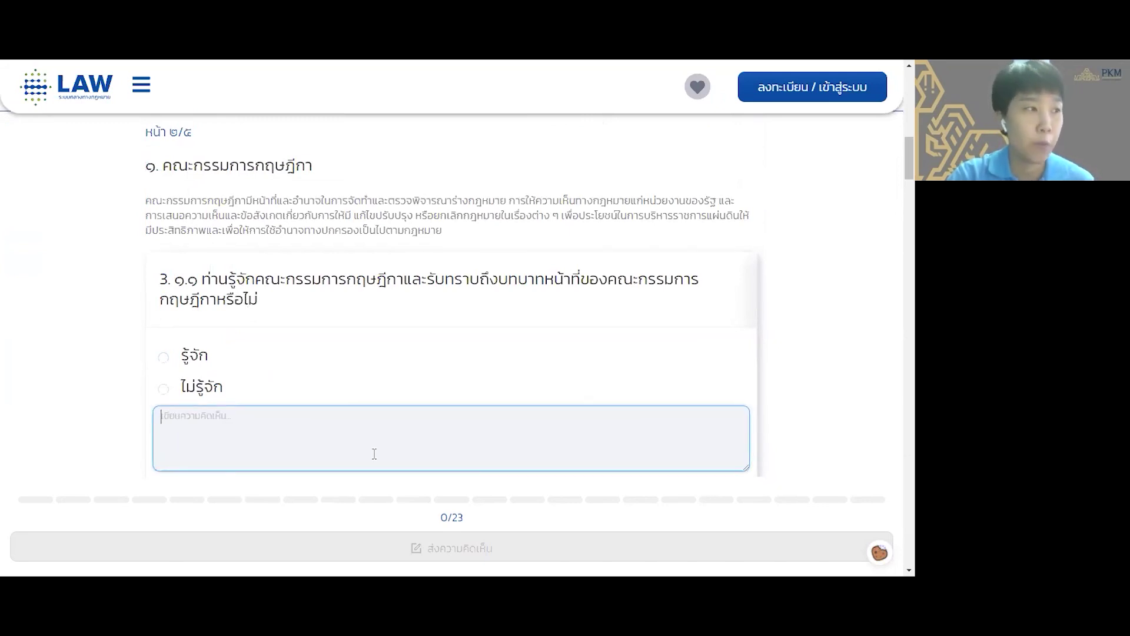
{"action": "left_click", "coordinate": [134, 404]}
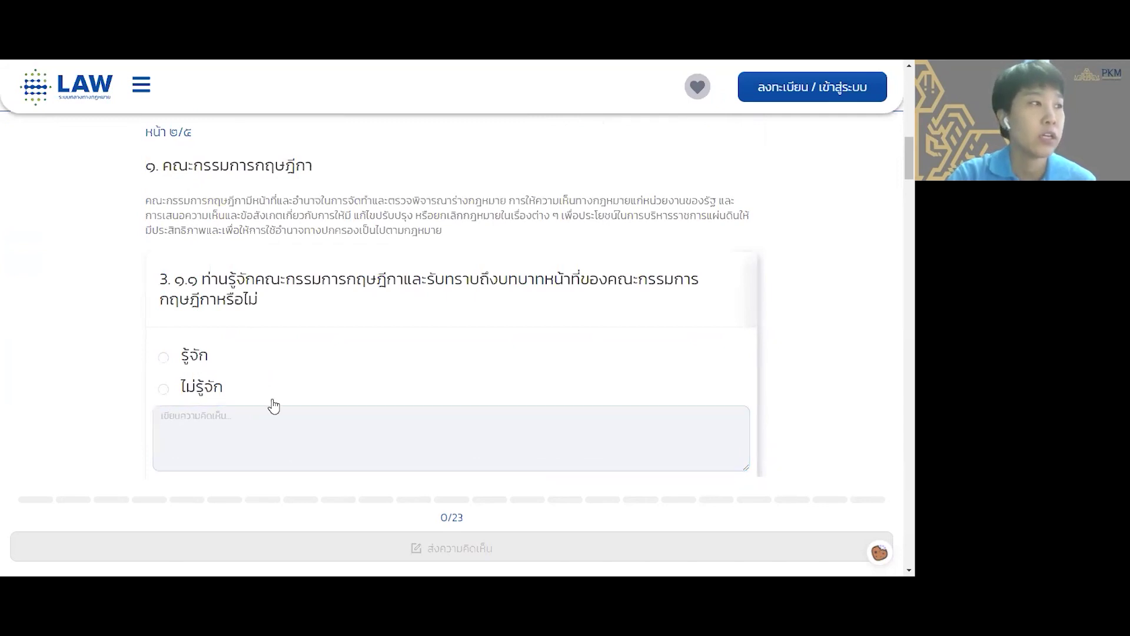
{"action": "scroll", "coordinate": [270, 404], "scroll_direction": "down", "scroll_amount": 3}
{"action": "scroll", "coordinate": [274, 405], "scroll_direction": "down", "scroll_amount": 3}
{"action": "left_click", "coordinate": [253, 373]}
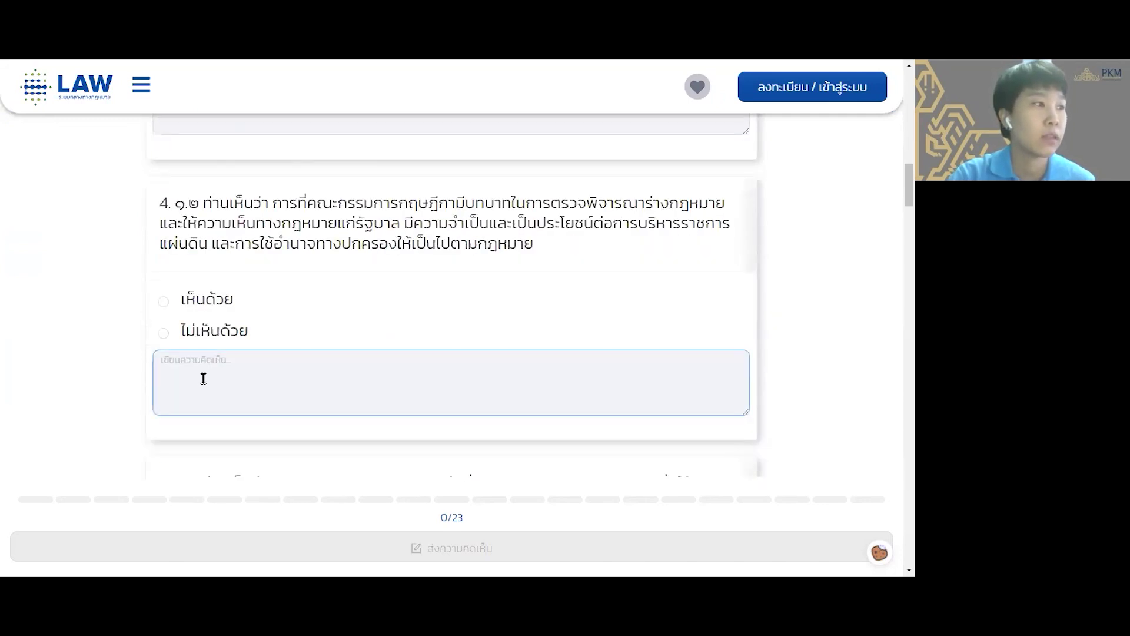
{"action": "scroll", "coordinate": [261, 322], "scroll_direction": "up", "scroll_amount": 10}
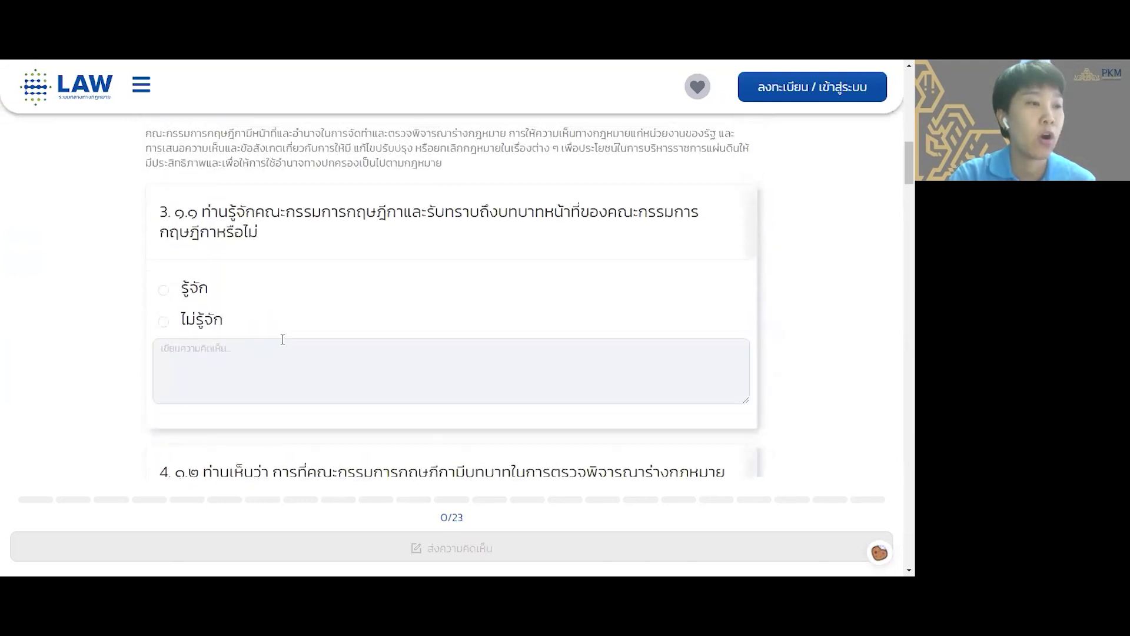
{"action": "scroll", "coordinate": [285, 351], "scroll_direction": "down", "scroll_amount": 3}
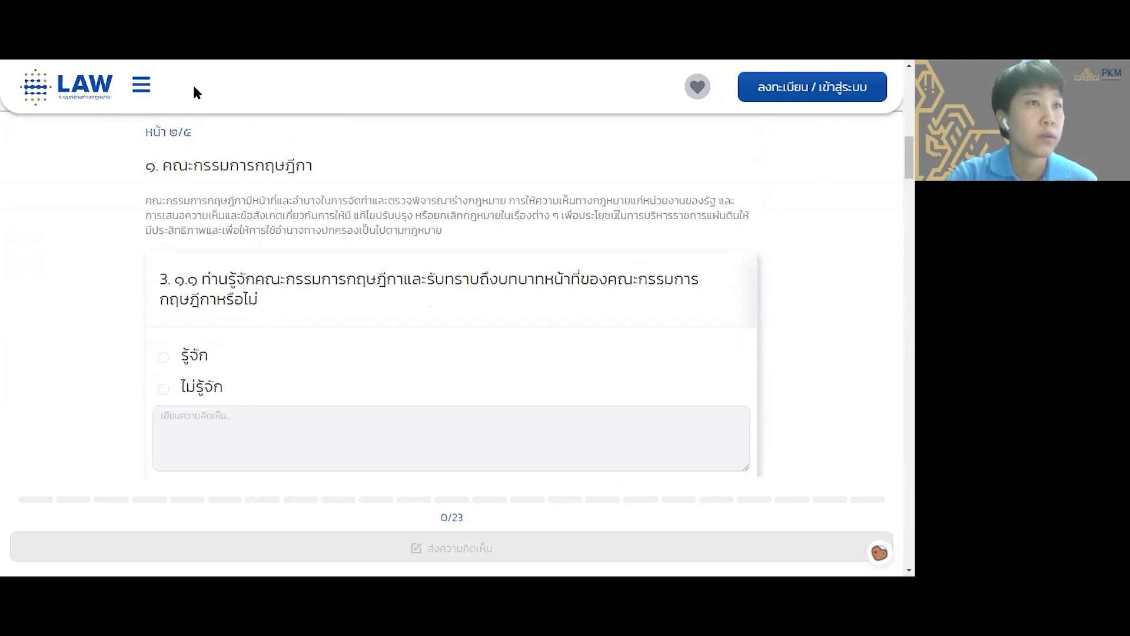
{"action": "left_click", "coordinate": [98, 88]}
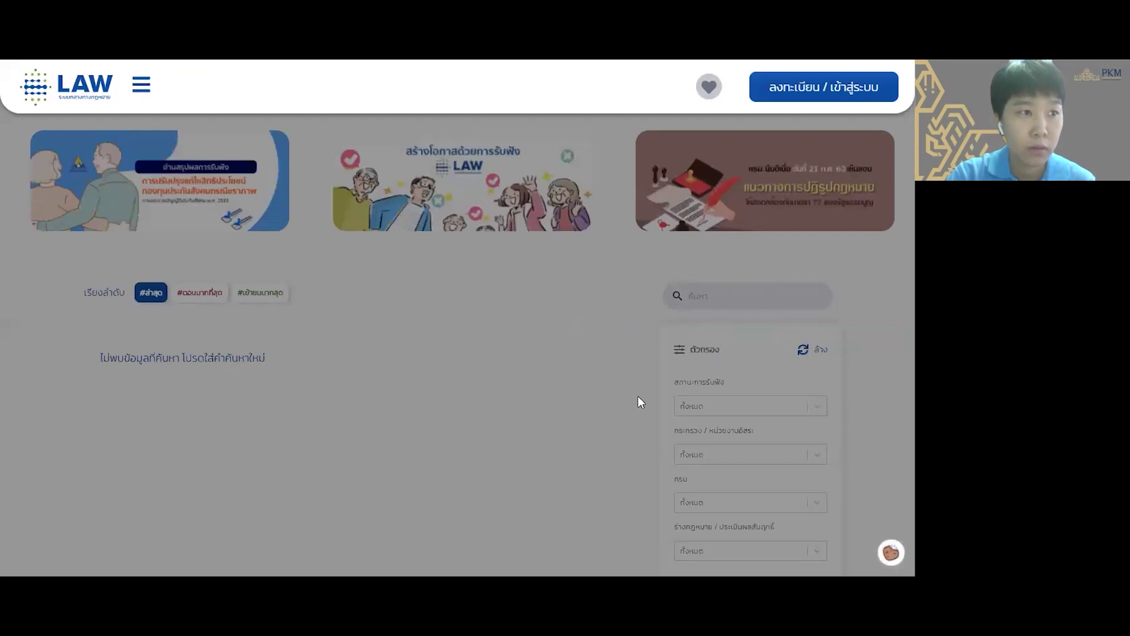
- Scroll down the home listing of hearing projects
{"action": "scroll", "coordinate": [664, 438], "scroll_direction": "down", "scroll_amount": 1}
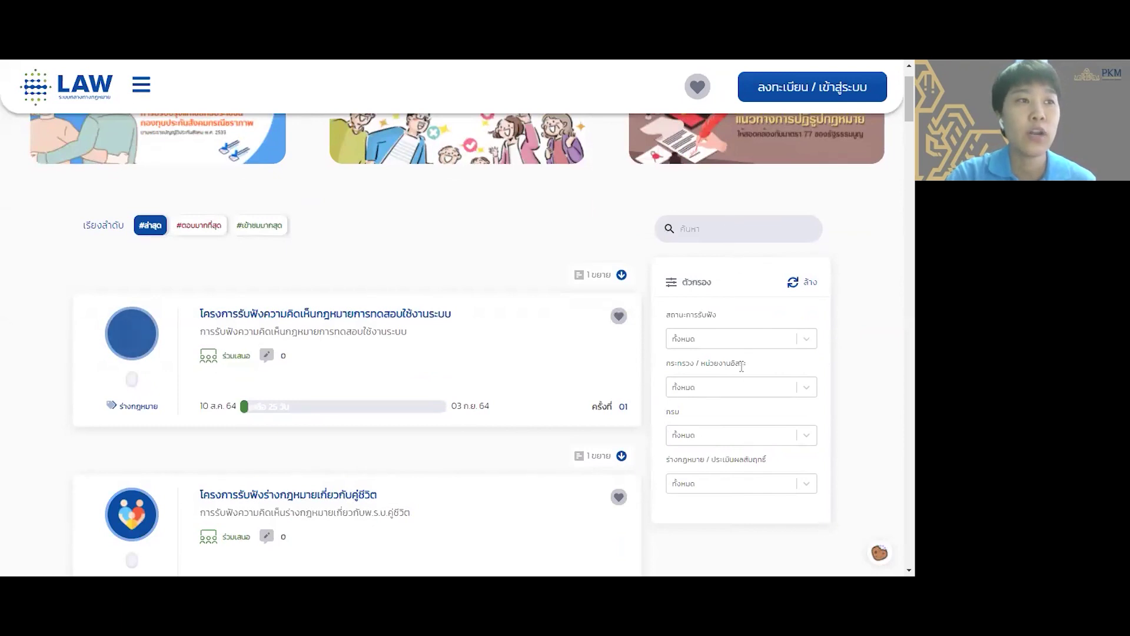
{"action": "scroll", "coordinate": [741, 363], "scroll_direction": "down", "scroll_amount": 2}
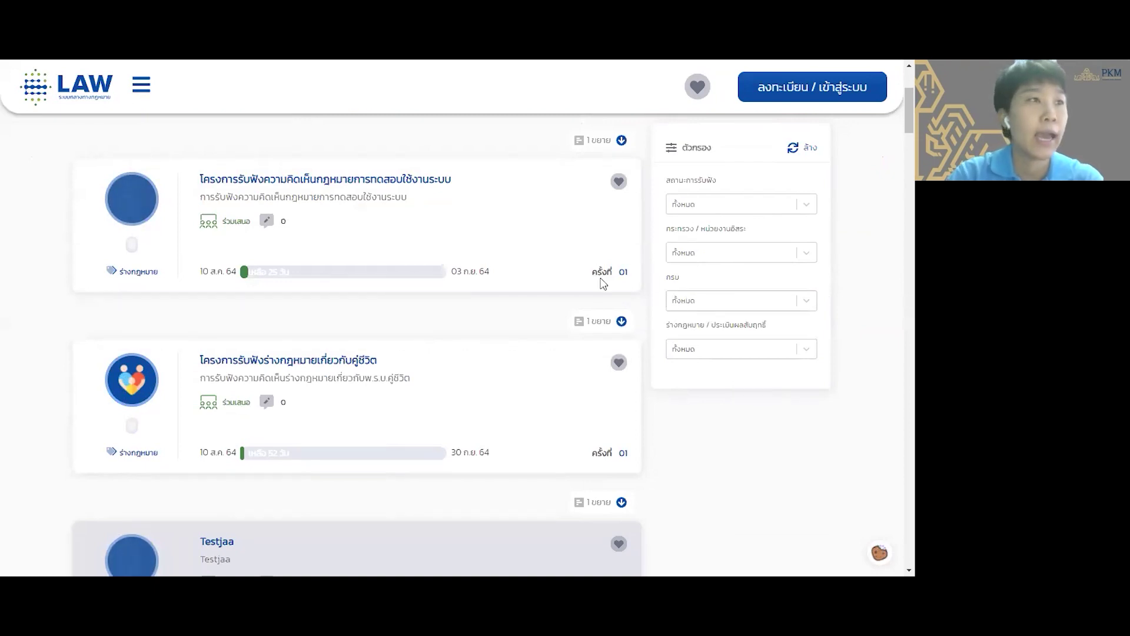
{"action": "mouse_move", "coordinate": [455, 113]}
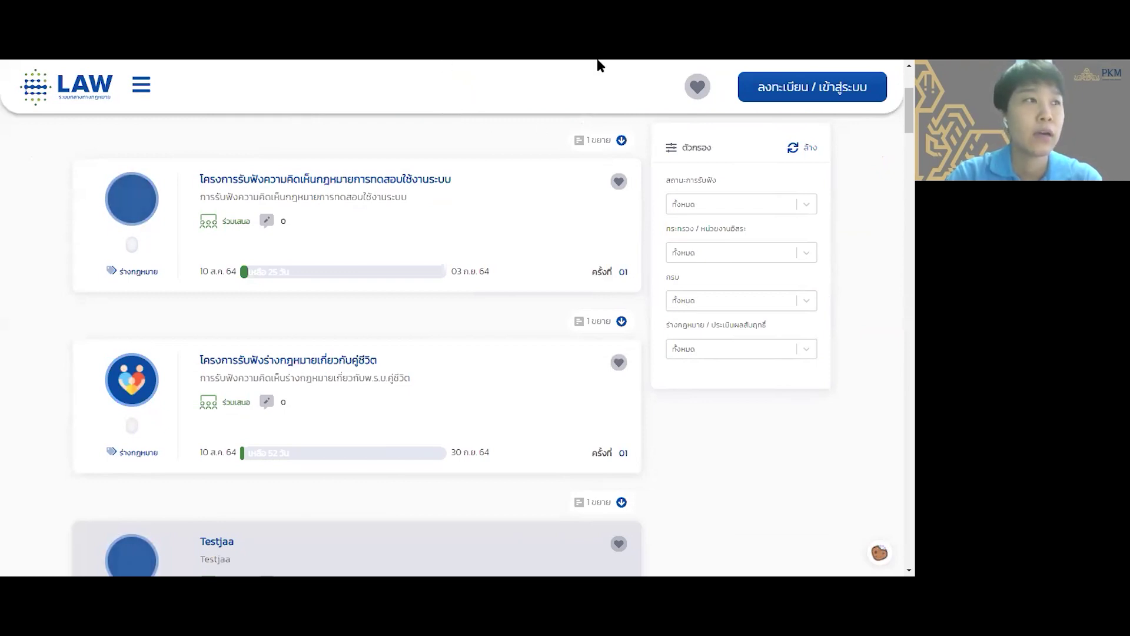
- Leave full screen and log into the DraftLaw admin backend with the username and password
{"action": "key", "text": "F11"}
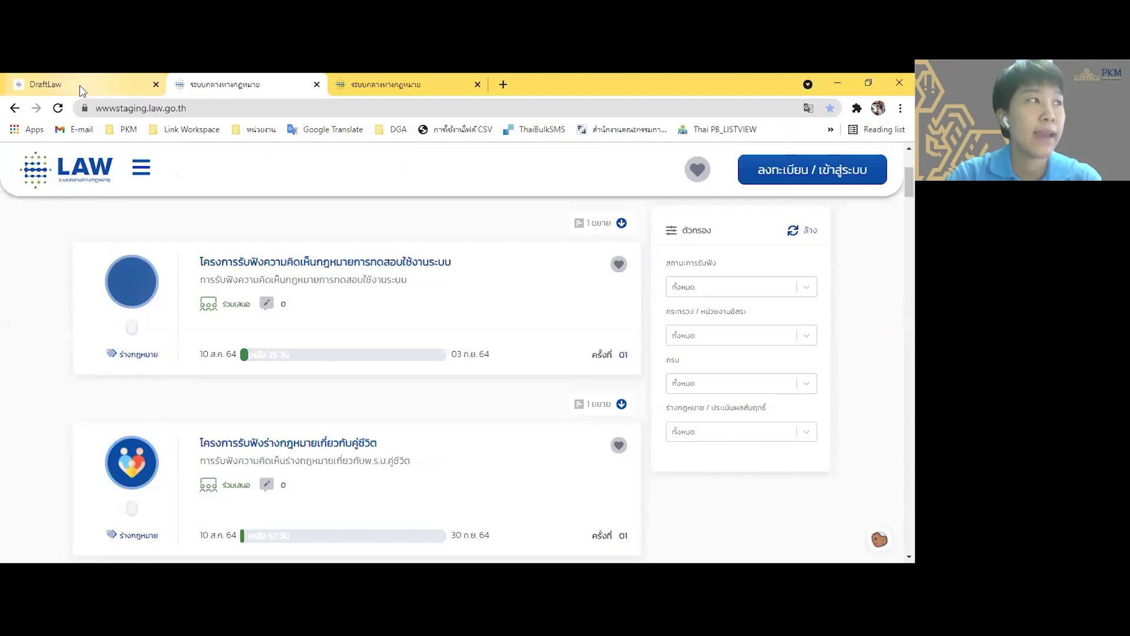
{"action": "left_click", "coordinate": [80, 86]}
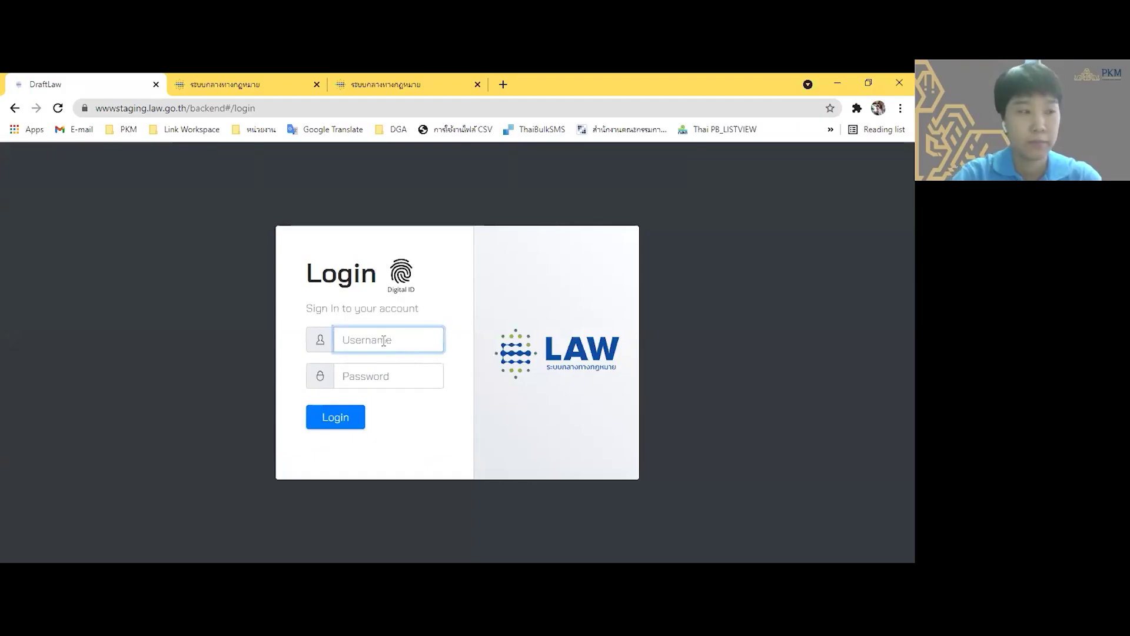
{"action": "type", "text": "nanapat.pkm"}
{"action": "key", "text": "Tab"}
{"action": "type", "text": "*******"}
{"action": "key", "text": "Return"}
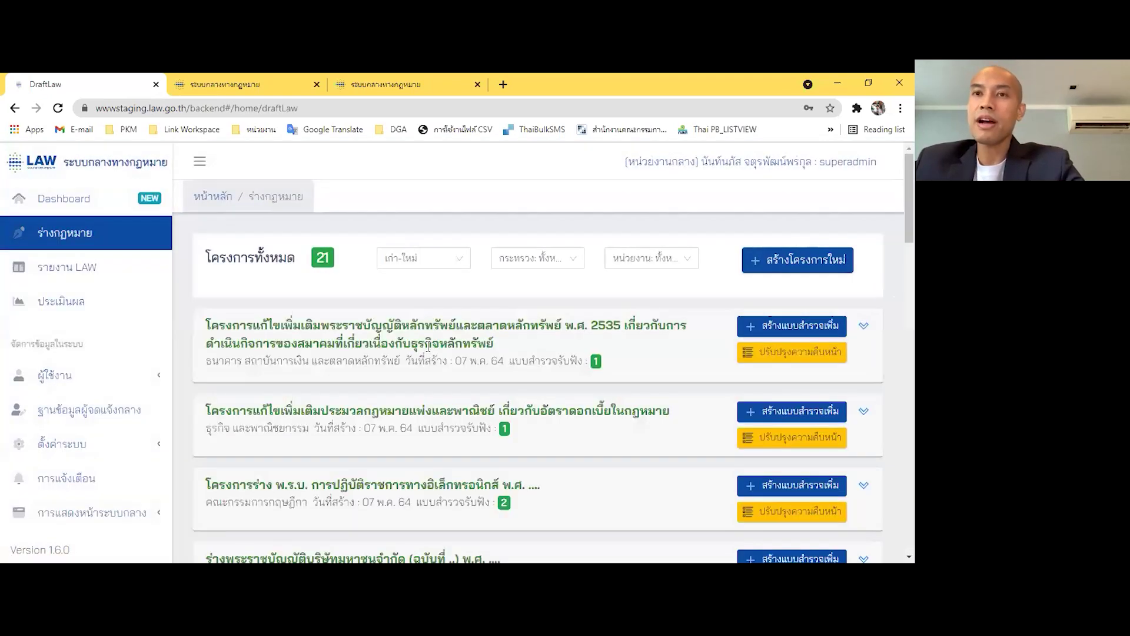
- Make the browser full screen and sort the draft-law projects ใหม่-เก่า (newest first)
{"action": "left_click", "coordinate": [900, 108]}
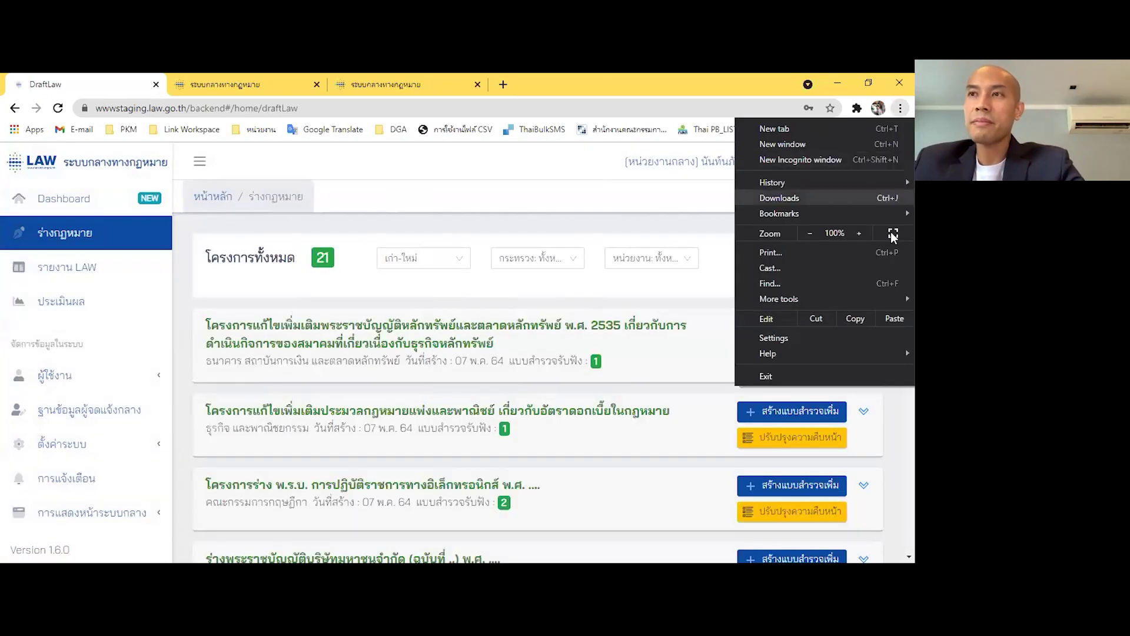
{"action": "left_click", "coordinate": [892, 234]}
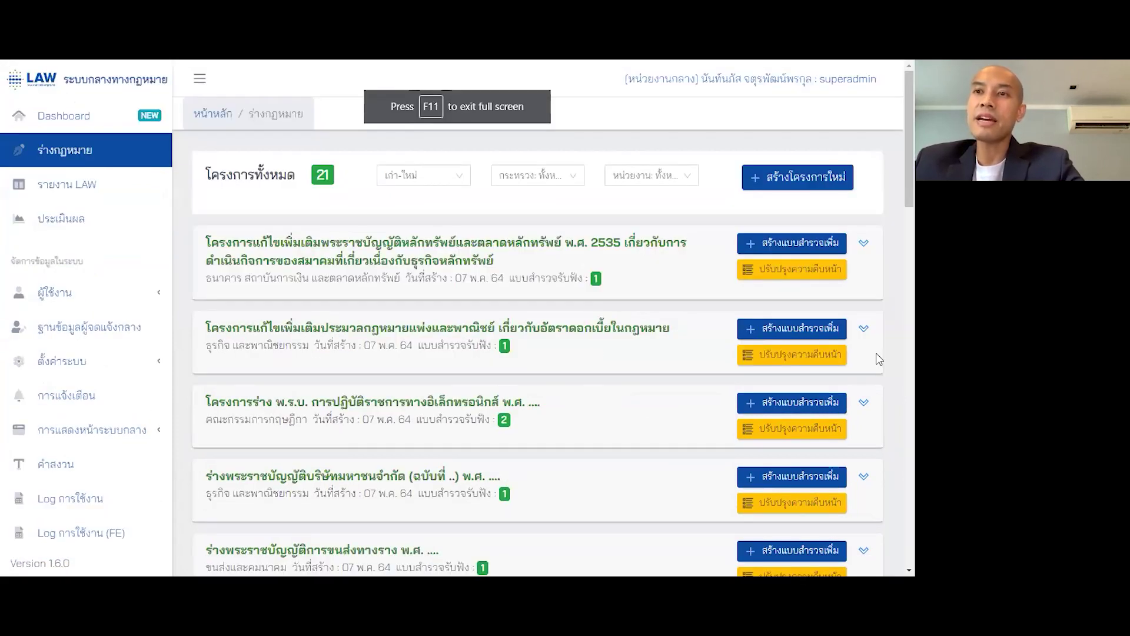
{"action": "left_click", "coordinate": [448, 175]}
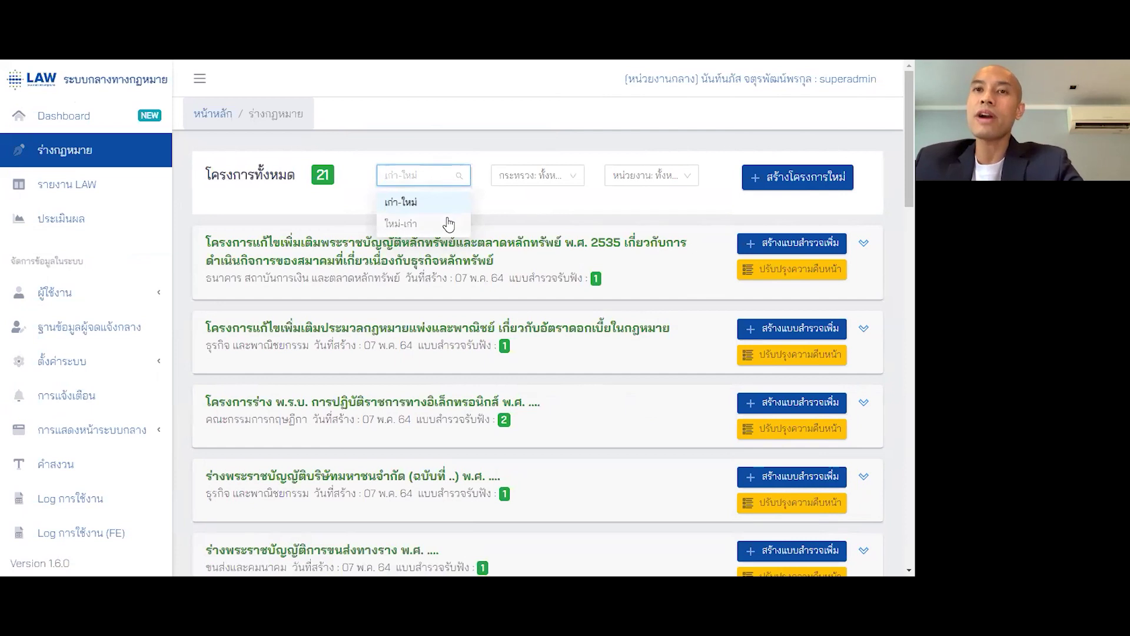
{"action": "left_click", "coordinate": [448, 224]}
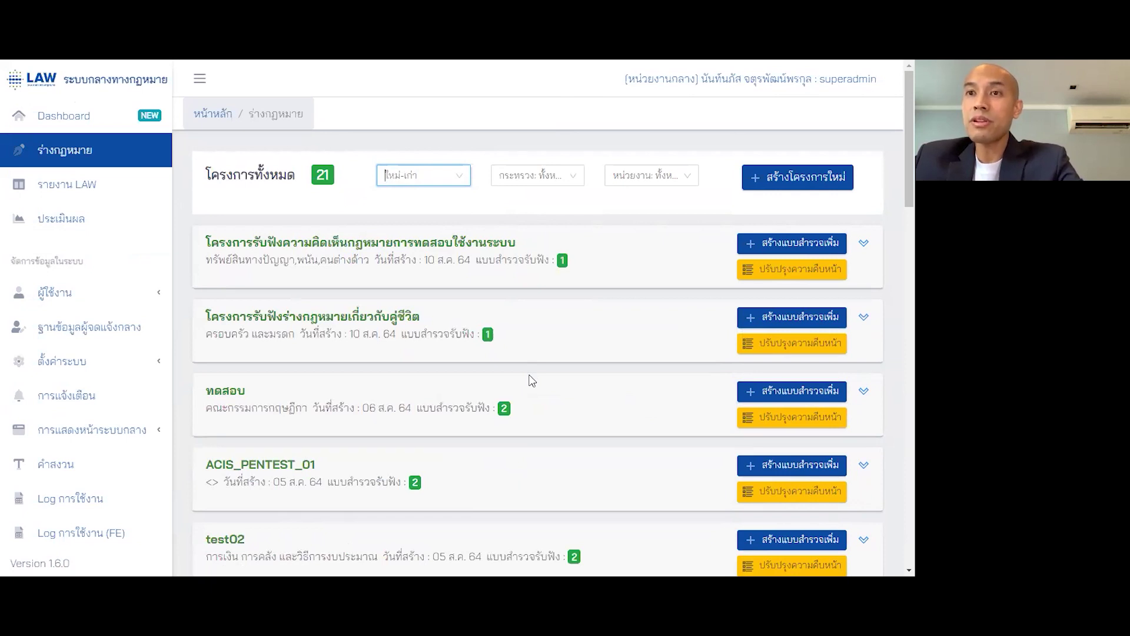
{"action": "scroll", "coordinate": [532, 380], "scroll_direction": "down", "scroll_amount": 1}
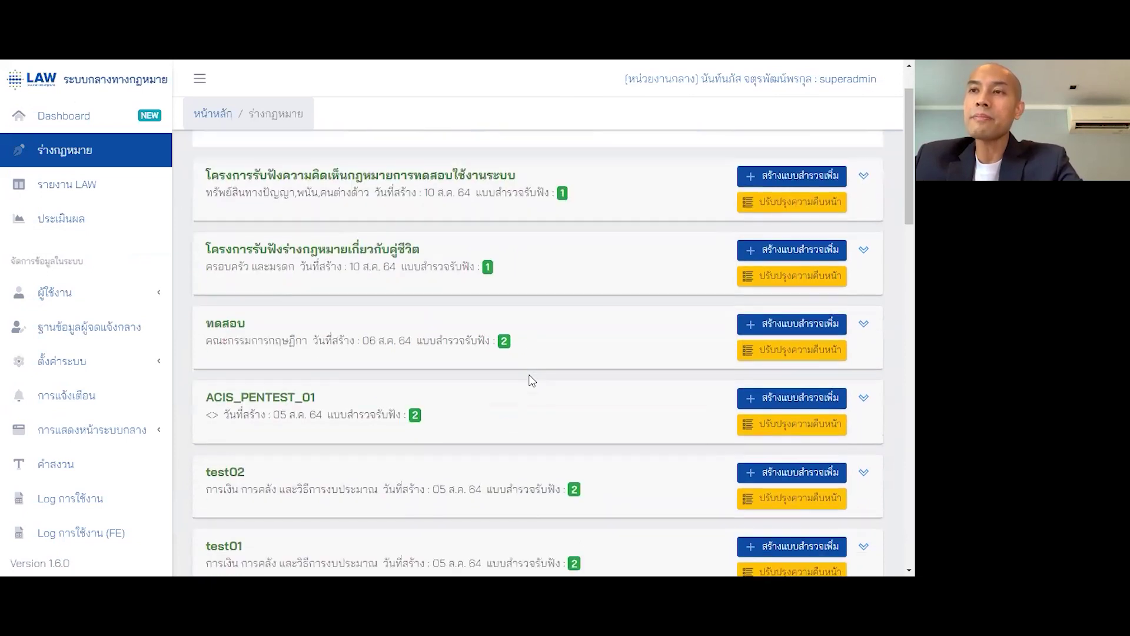
{"action": "scroll", "coordinate": [532, 380], "scroll_direction": "up", "scroll_amount": 1}
- Re-sort the project list เก่า-ใหม่ (oldest first) and browse the 21 projects
{"action": "left_click", "coordinate": [453, 174]}
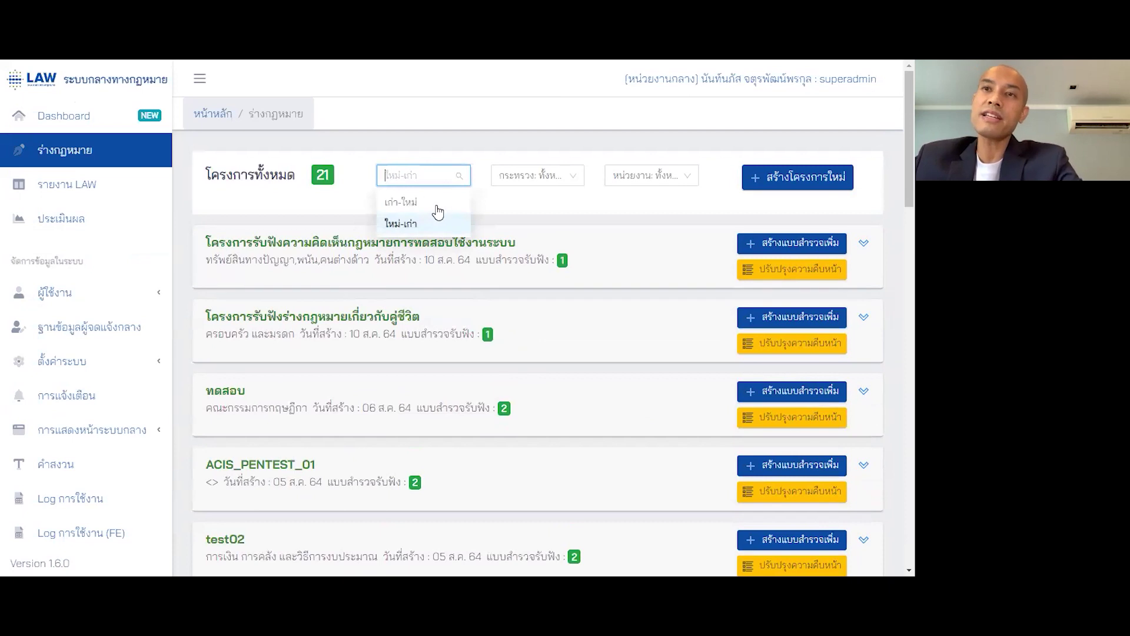
{"action": "key", "text": "Up"}
{"action": "key", "text": "Return"}
{"action": "scroll", "coordinate": [635, 342], "scroll_direction": "down", "scroll_amount": 1}
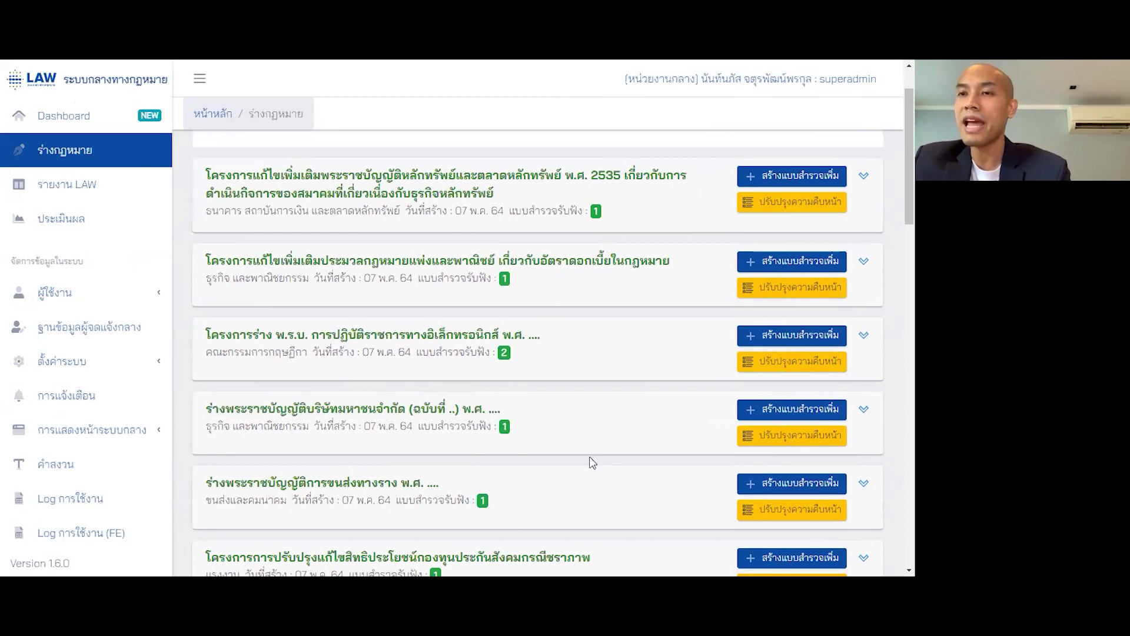
{"action": "scroll", "coordinate": [590, 458], "scroll_direction": "down", "scroll_amount": 1}
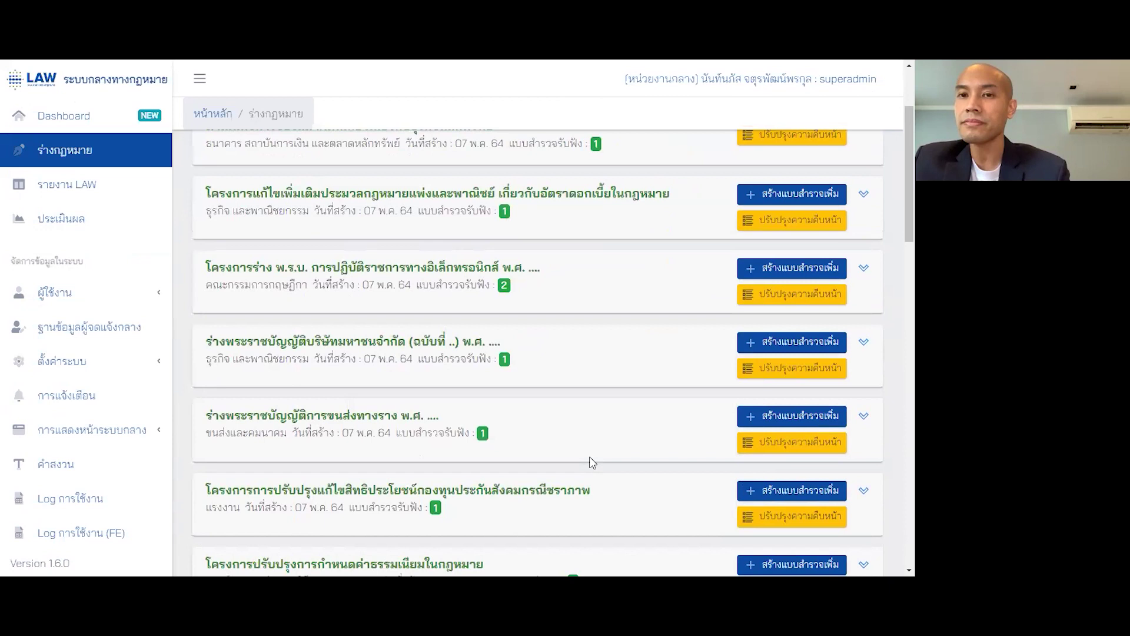
{"action": "scroll", "coordinate": [589, 461], "scroll_direction": "down", "scroll_amount": 2}
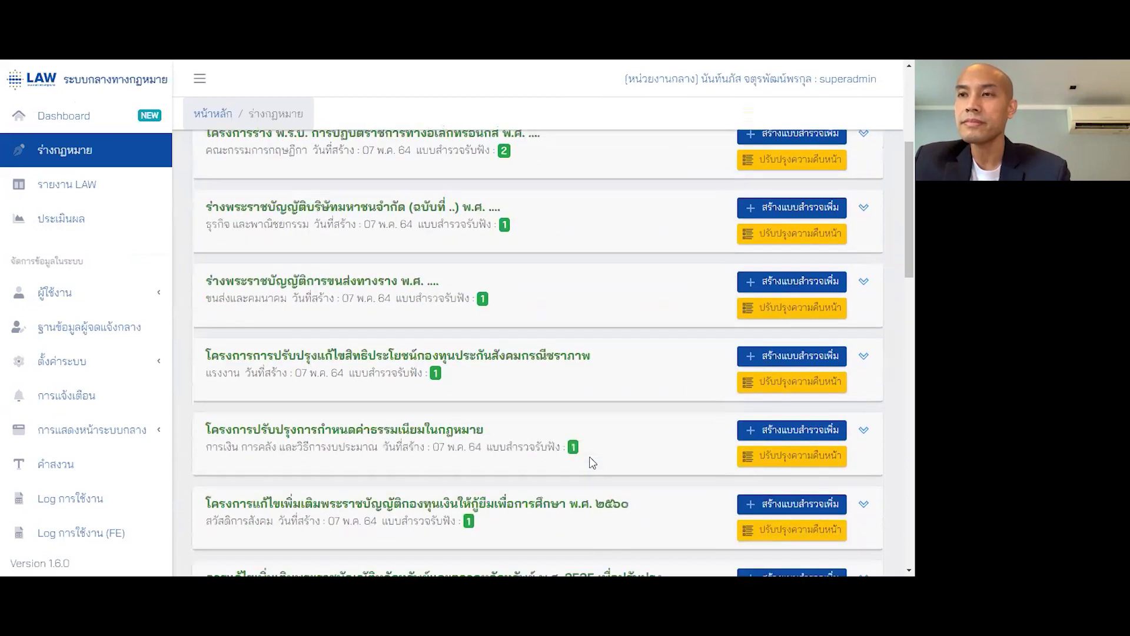
- Expand the old-age social security project row and open its hearing results (ID 287)
{"action": "left_click", "coordinate": [865, 356]}
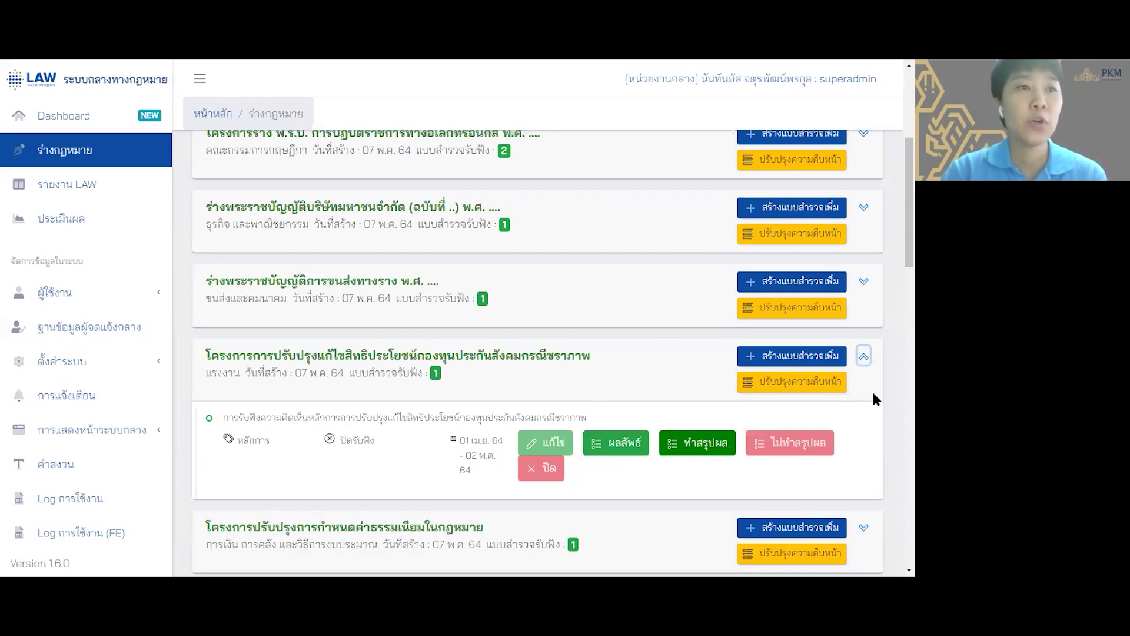
{"action": "left_click", "coordinate": [863, 358]}
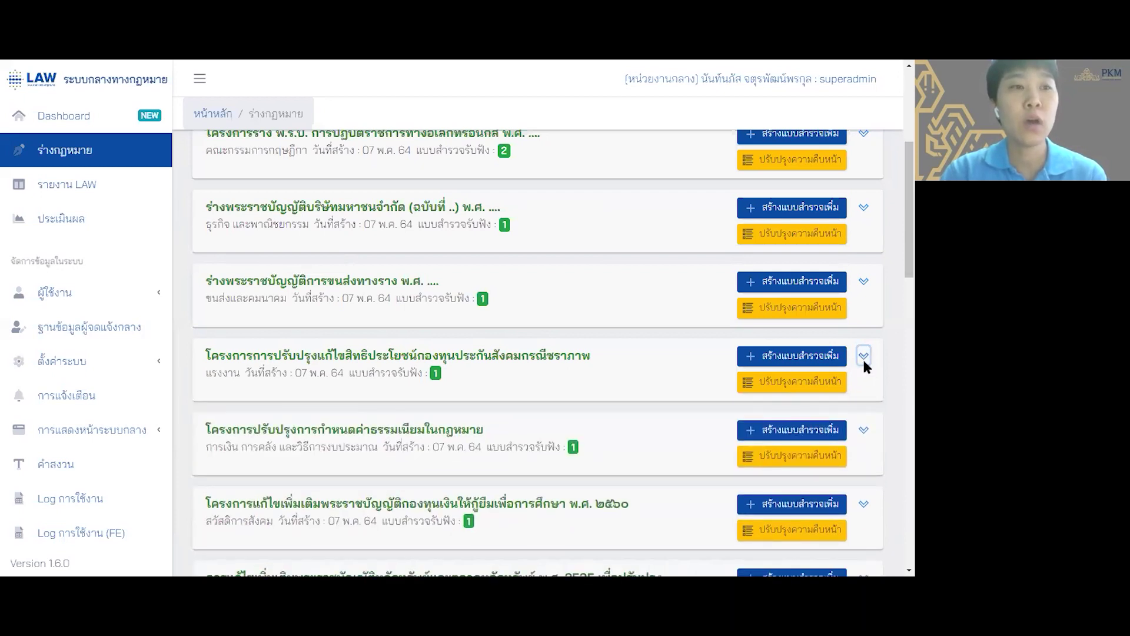
{"action": "left_click", "coordinate": [863, 357]}
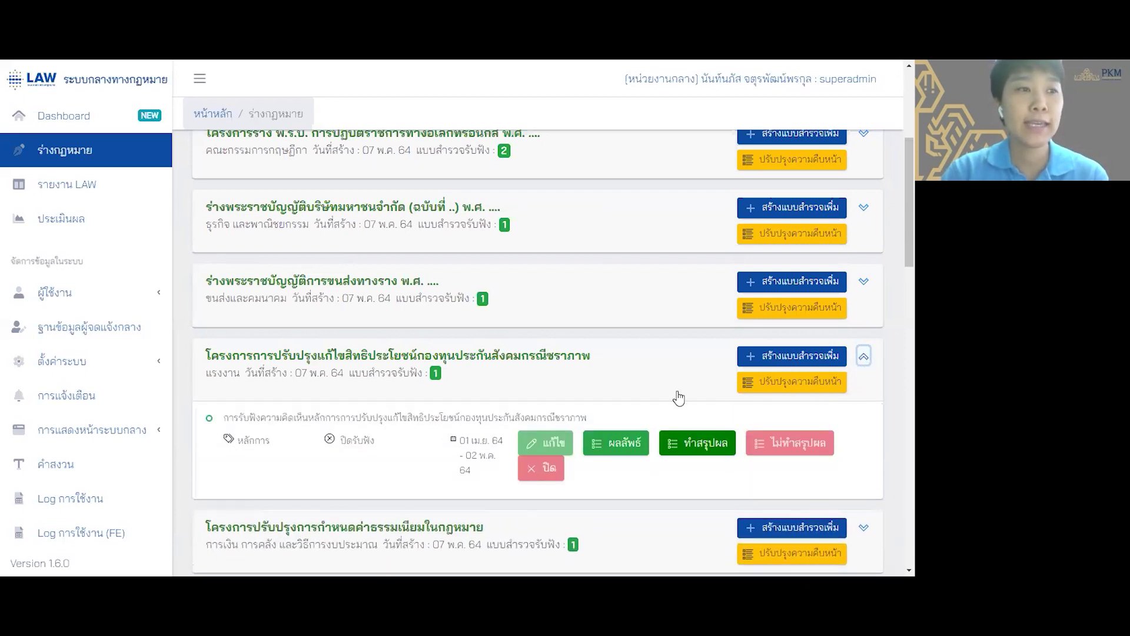
{"action": "left_click", "coordinate": [631, 448]}
{"action": "scroll", "coordinate": [623, 464], "scroll_direction": "up", "scroll_amount": 4}
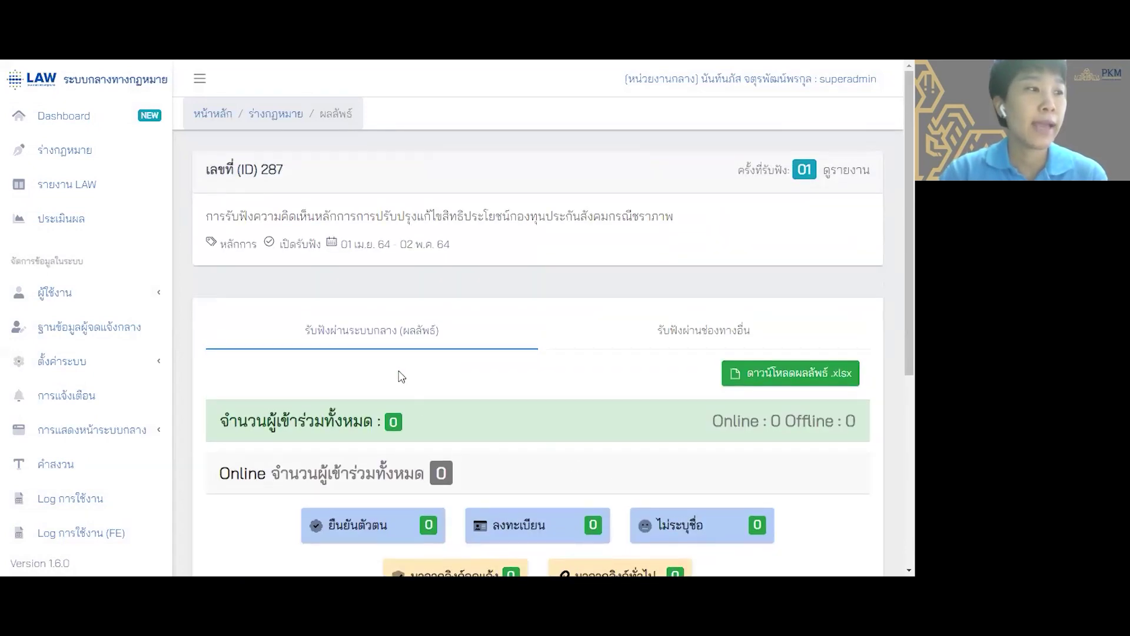
{"action": "scroll", "coordinate": [400, 377], "scroll_direction": "down", "scroll_amount": 2}
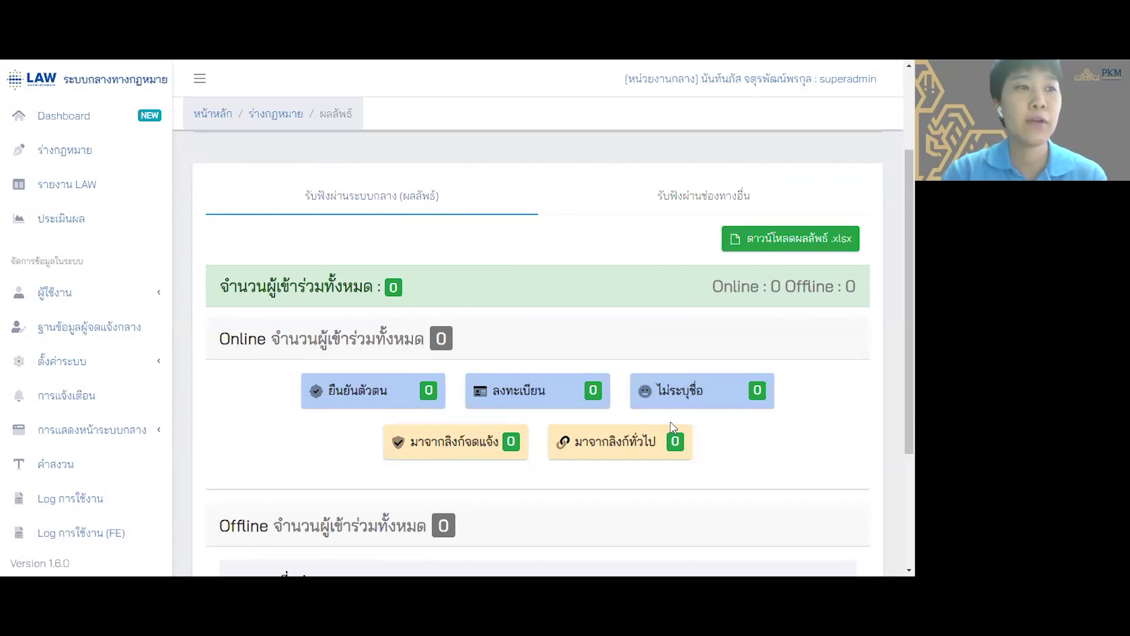
{"action": "scroll", "coordinate": [673, 426], "scroll_direction": "up", "scroll_amount": 3}
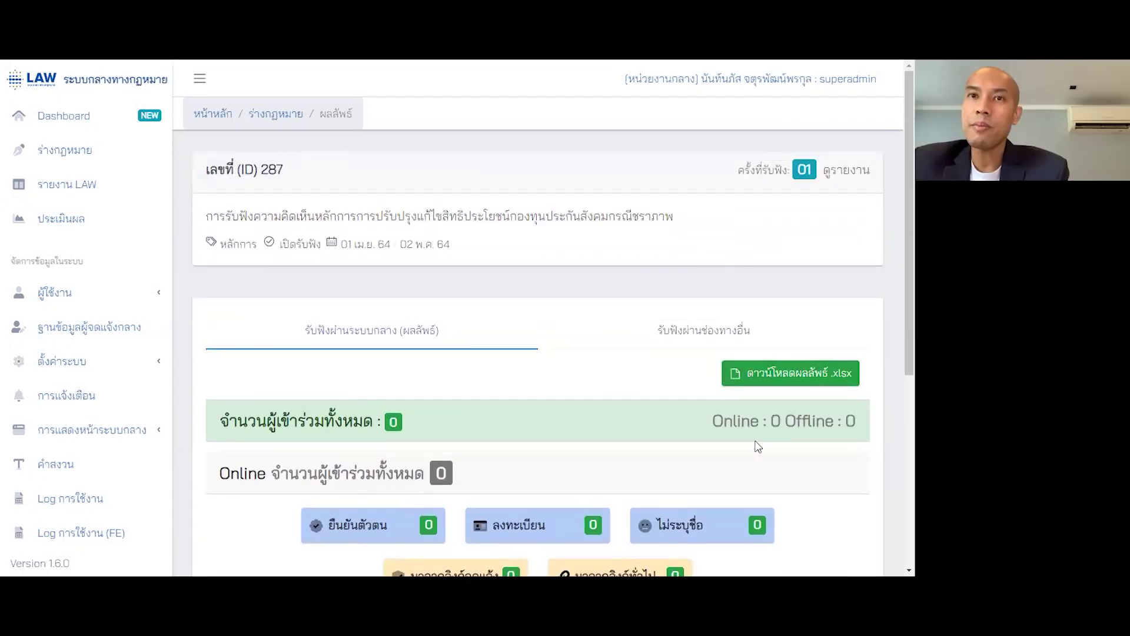
- Return to the ร่างกฎหมาย list and sort it ใหม่-เก่า (newest first)
{"action": "left_click", "coordinate": [106, 154]}
{"action": "scroll", "coordinate": [605, 348], "scroll_direction": "down", "scroll_amount": 5}
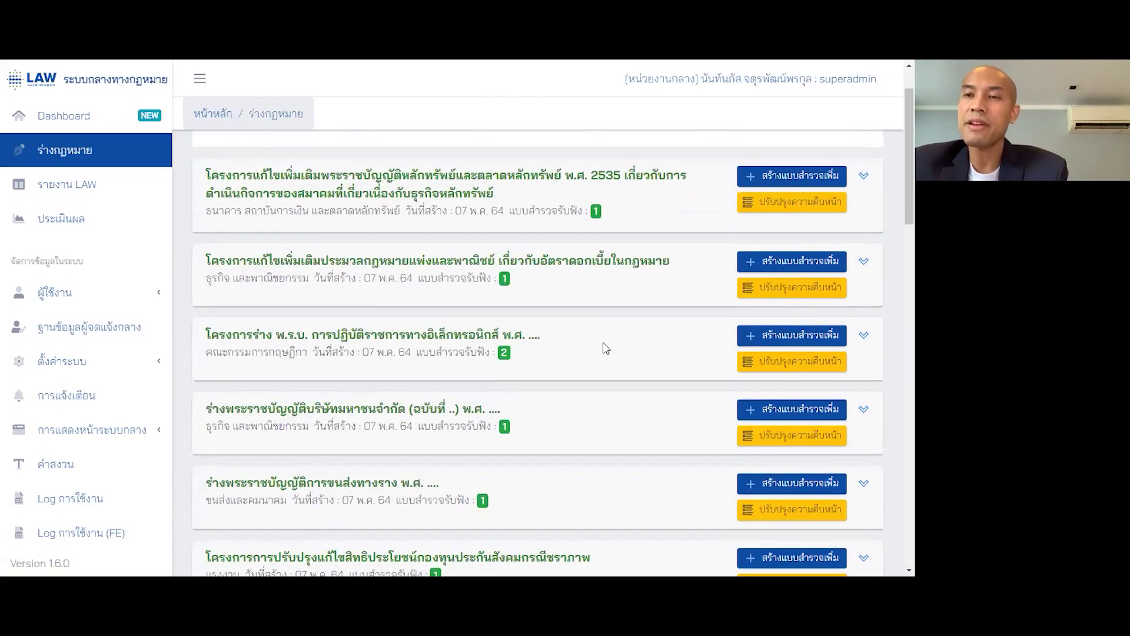
{"action": "scroll", "coordinate": [603, 353], "scroll_direction": "up", "scroll_amount": 5}
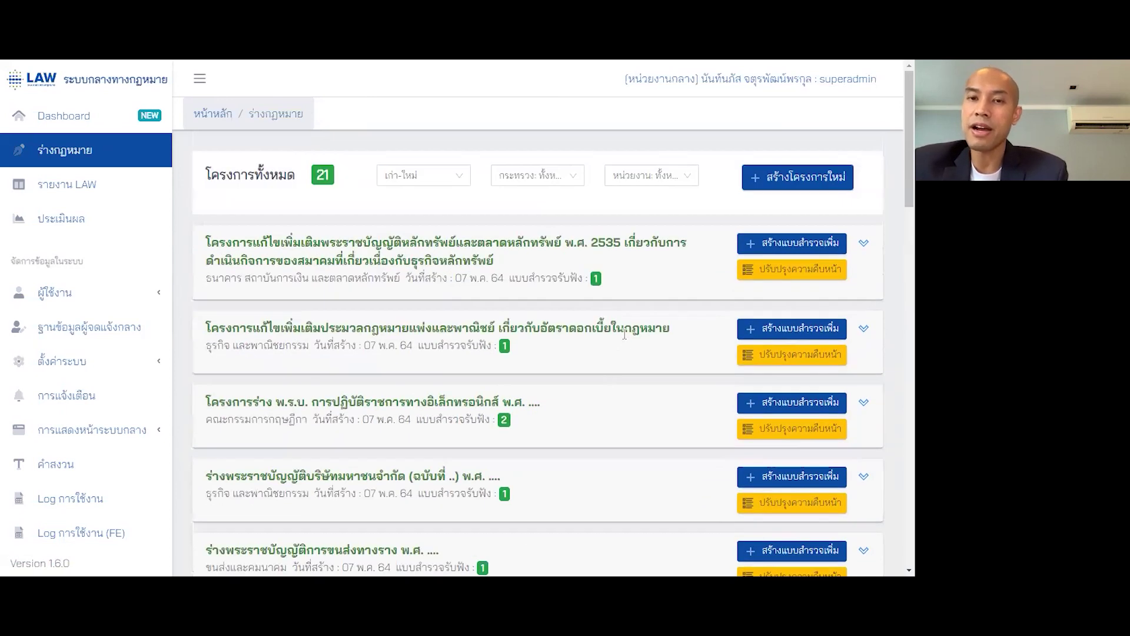
{"action": "left_click", "coordinate": [455, 175]}
{"action": "left_click", "coordinate": [436, 223]}
{"action": "scroll", "coordinate": [436, 230], "scroll_direction": "down", "scroll_amount": 1}
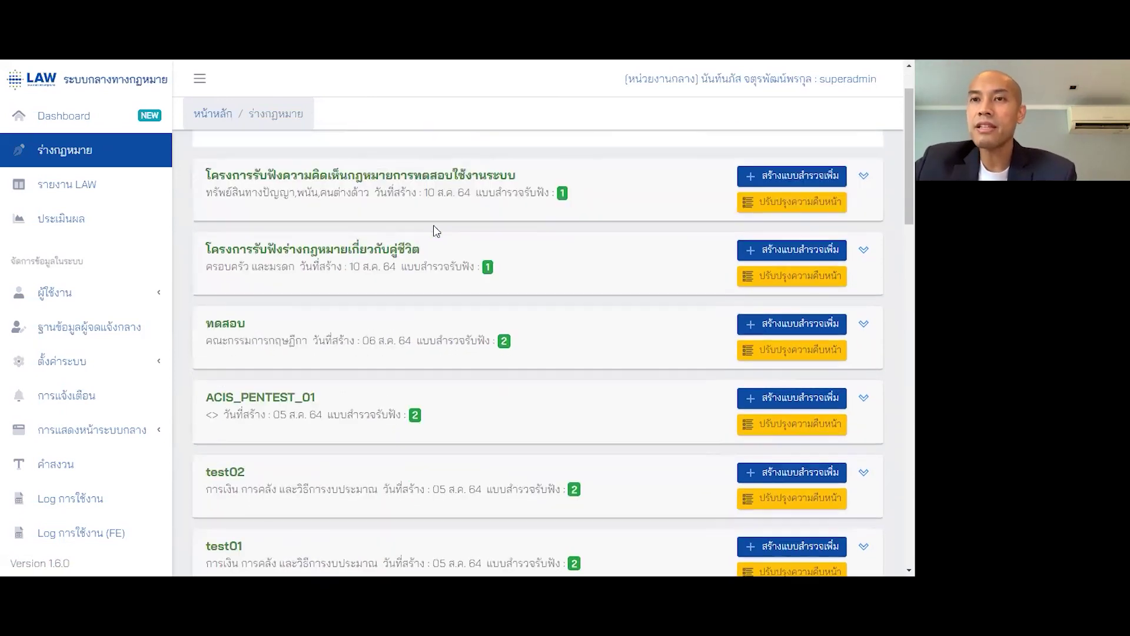
- Expand the civil partnership project, view its hearing results, then go back to the list
{"action": "left_click", "coordinate": [863, 324]}
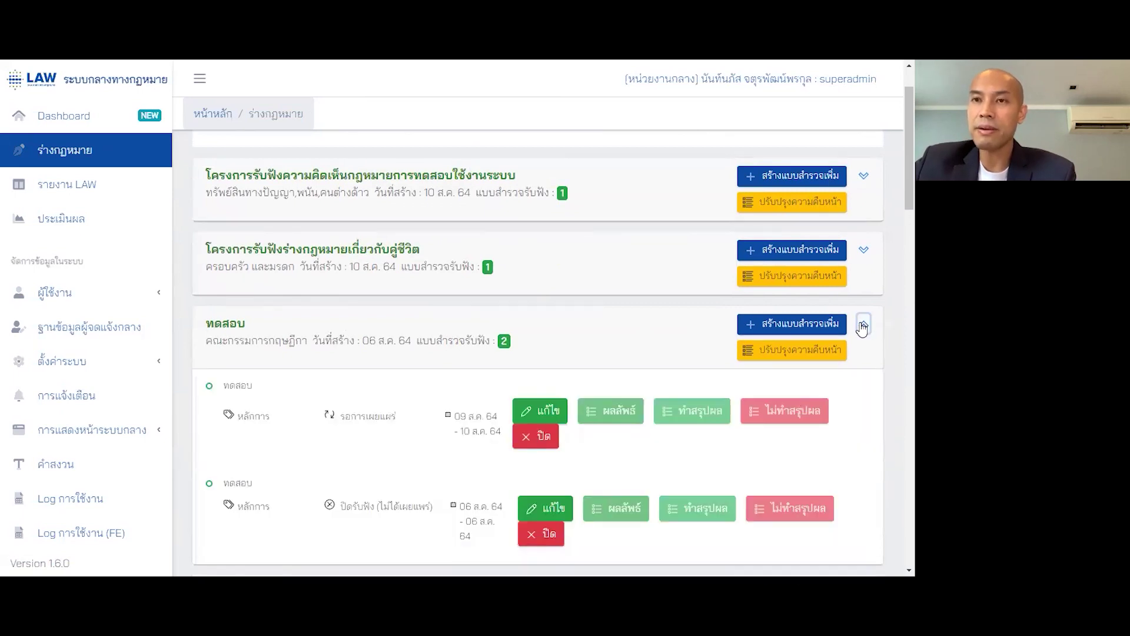
{"action": "left_click", "coordinate": [866, 249]}
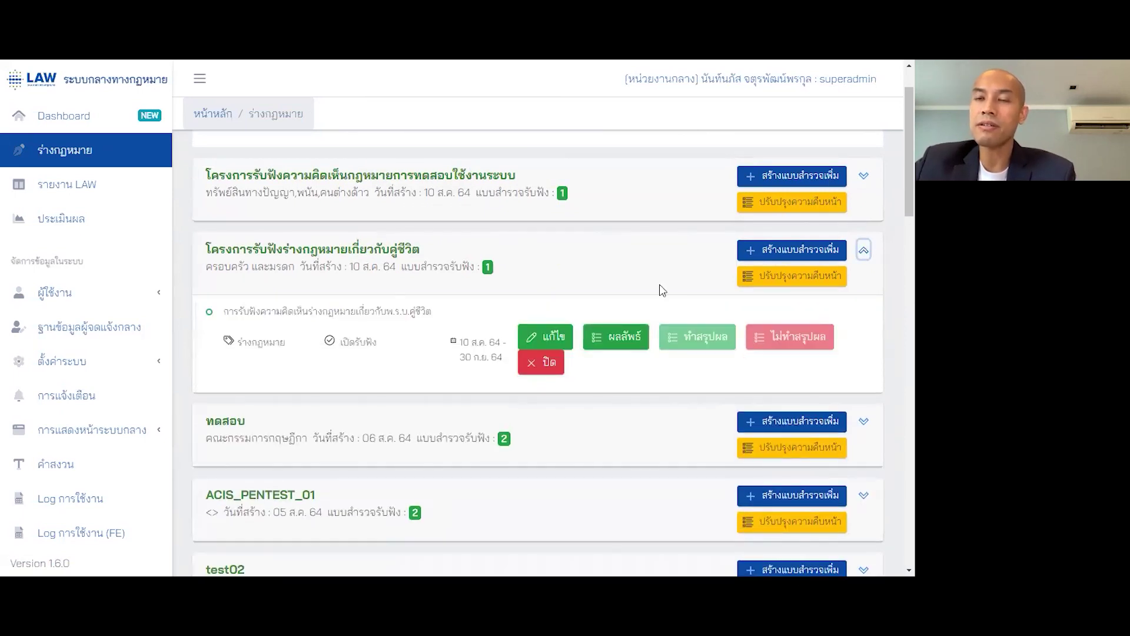
{"action": "left_click", "coordinate": [613, 338]}
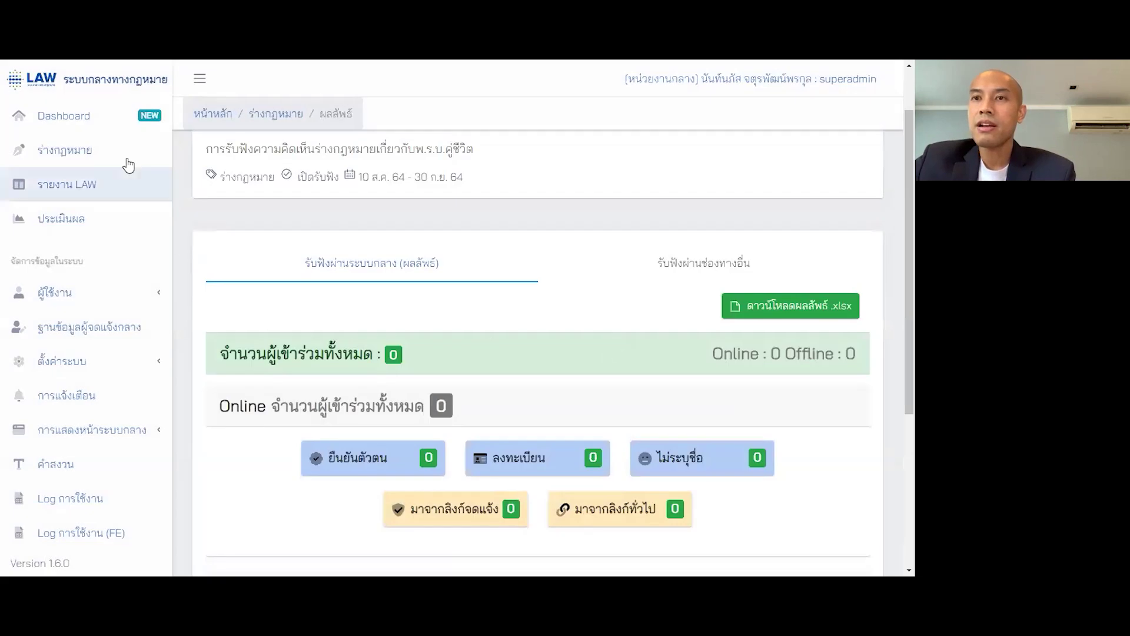
{"action": "left_click", "coordinate": [100, 150]}
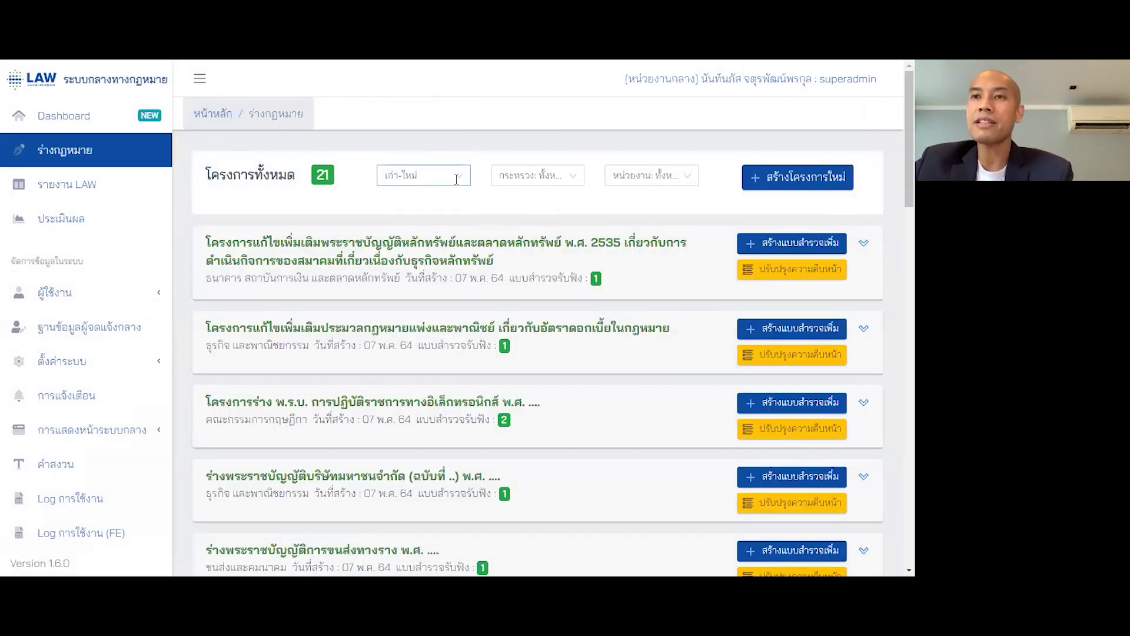
- Show the ประเมินผล evaluation projects sorted ใหม่-เก่า (newest first)
{"action": "left_click", "coordinate": [124, 218]}
{"action": "left_click", "coordinate": [466, 176]}
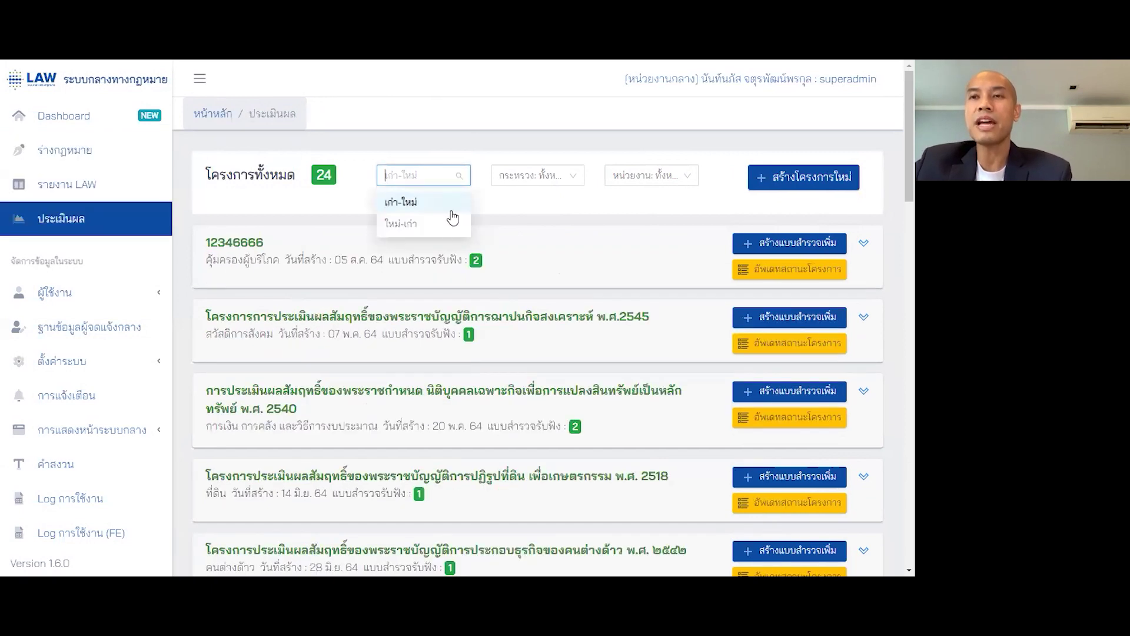
{"action": "left_click", "coordinate": [451, 222]}
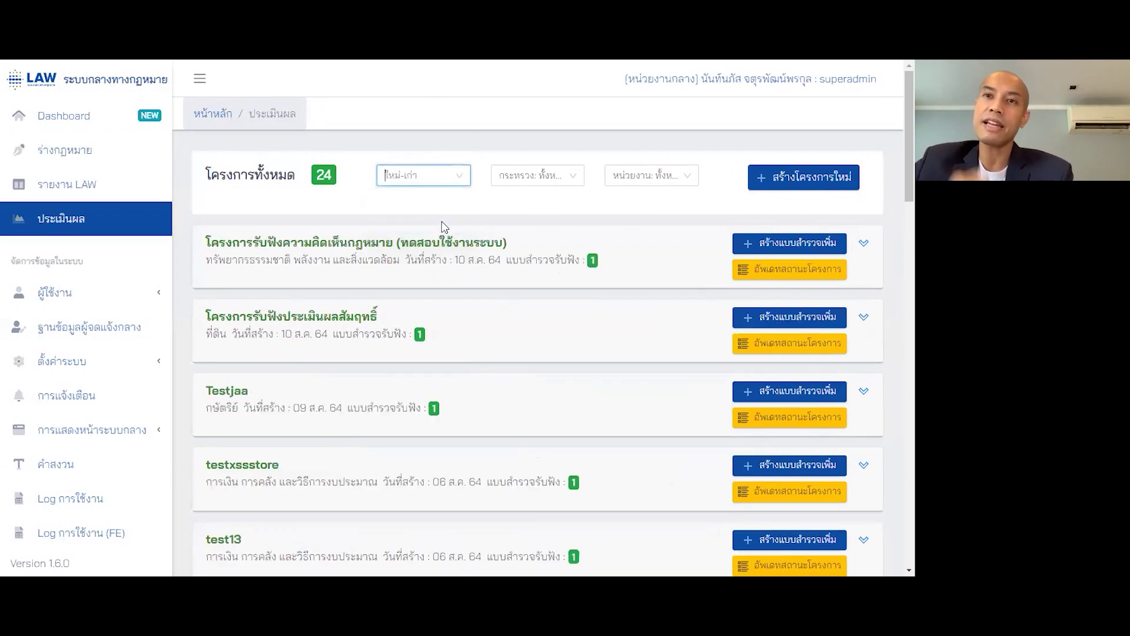
- Expand hearing details for the first two projects and the พ.ศ. ๒๕๒๒ Council of State Act project
{"action": "left_click", "coordinate": [863, 242]}
{"action": "scroll", "coordinate": [607, 329], "scroll_direction": "down", "scroll_amount": 1}
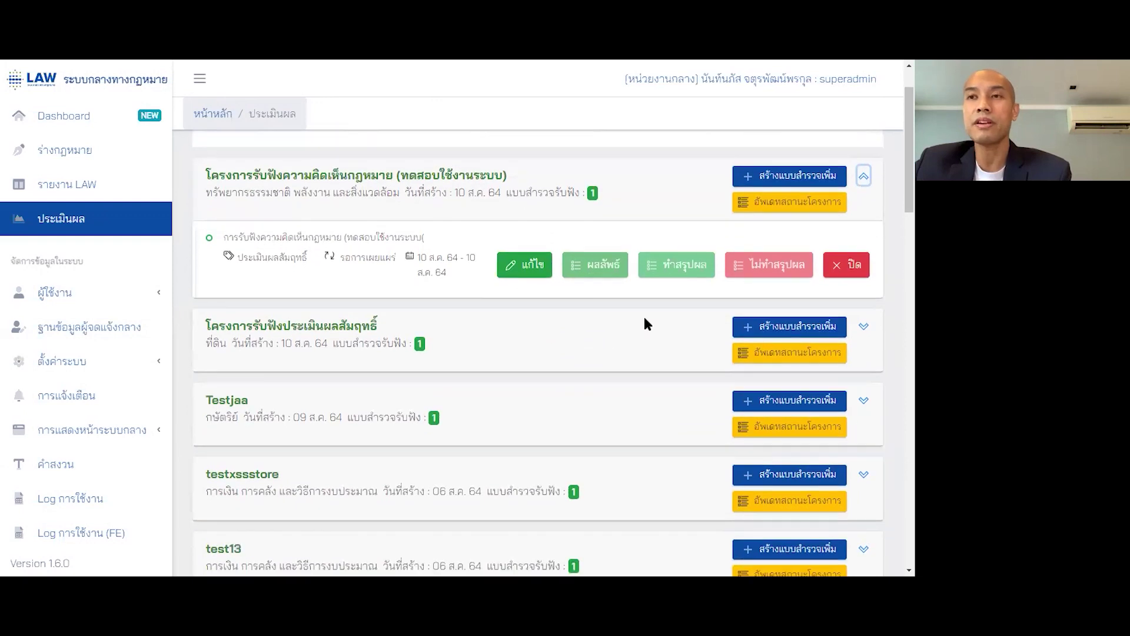
{"action": "left_click", "coordinate": [862, 328]}
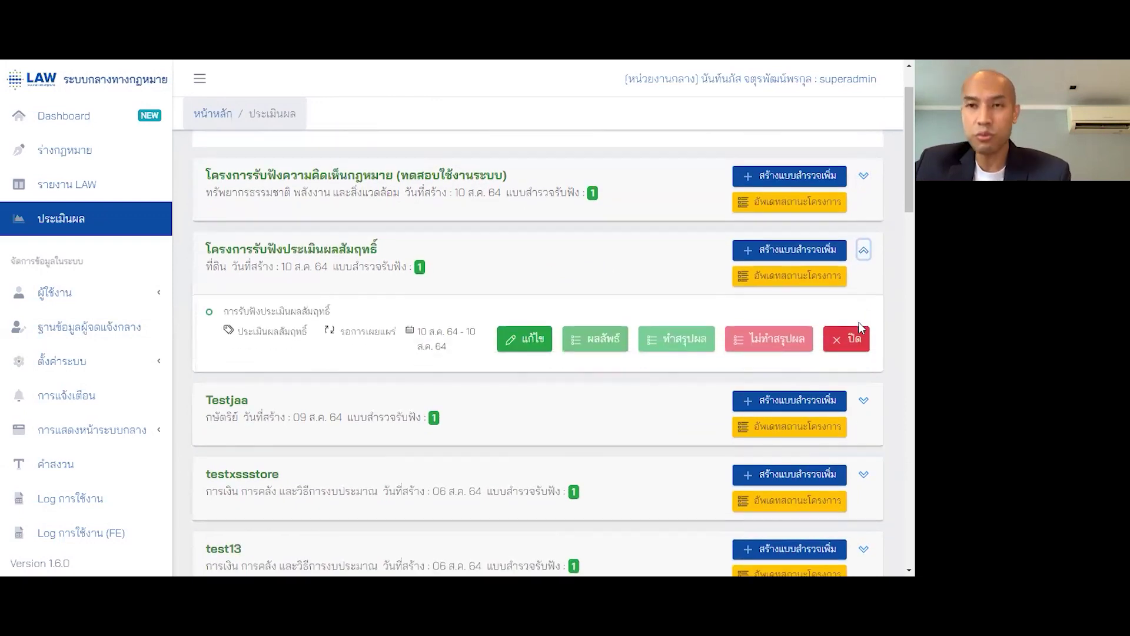
{"action": "scroll", "coordinate": [856, 325], "scroll_direction": "down", "scroll_amount": 4}
{"action": "scroll", "coordinate": [857, 318], "scroll_direction": "down", "scroll_amount": 2}
{"action": "scroll", "coordinate": [857, 320], "scroll_direction": "down", "scroll_amount": 8}
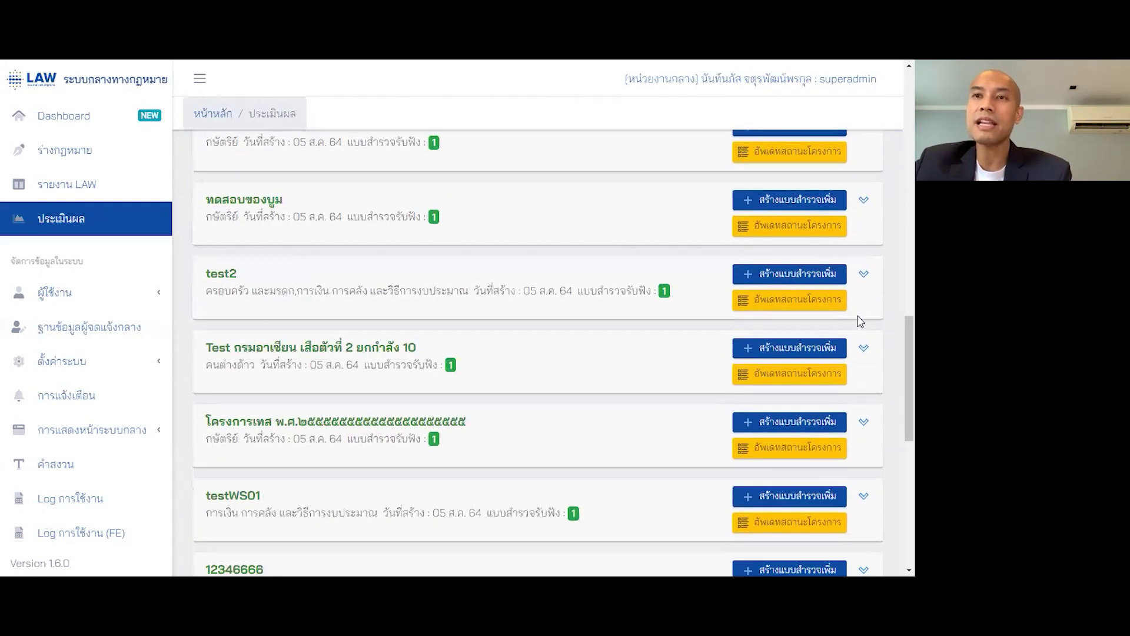
{"action": "scroll", "coordinate": [859, 320], "scroll_direction": "down", "scroll_amount": 5}
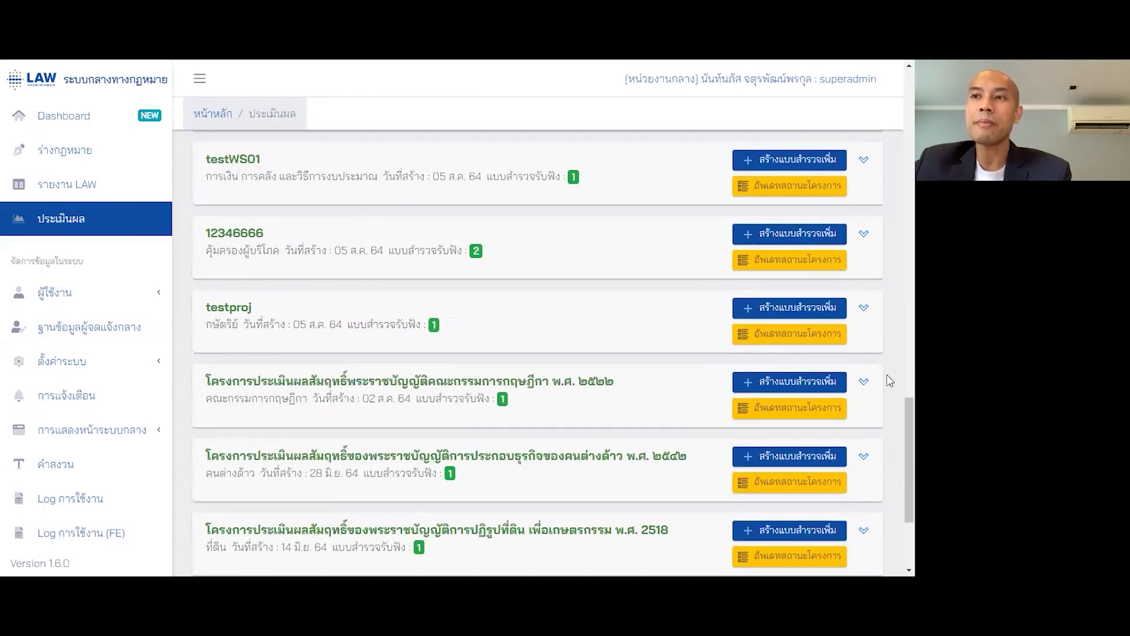
{"action": "left_click", "coordinate": [863, 383]}
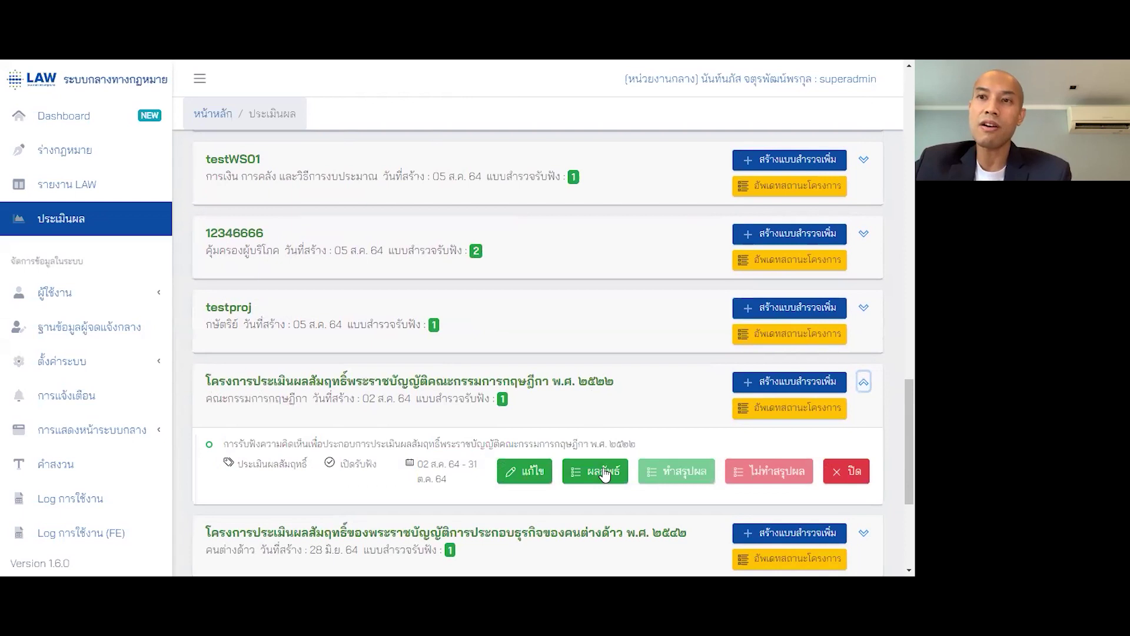
- Open hearing 346's results, check the other-channels tab, and review each question's response counts
{"action": "left_click", "coordinate": [589, 431]}
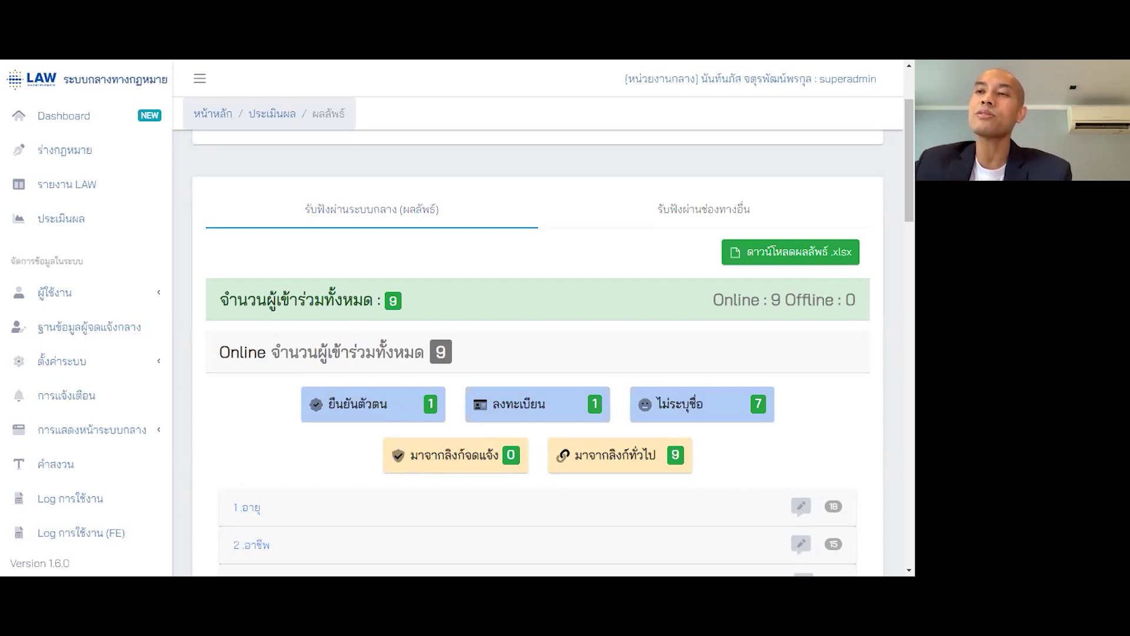
{"action": "left_click", "coordinate": [688, 213]}
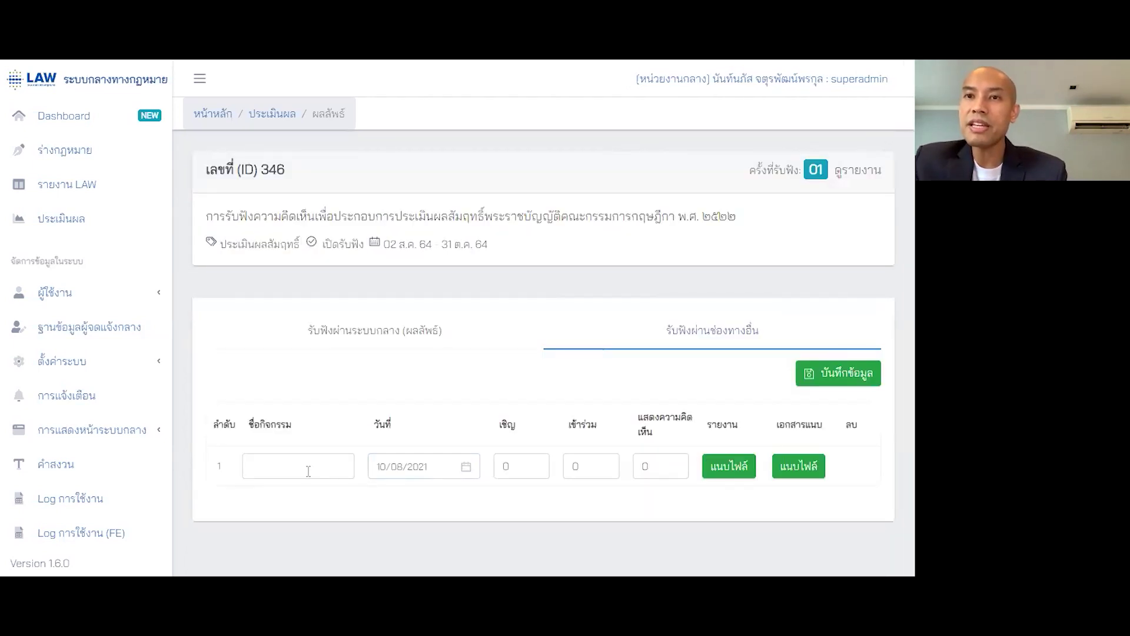
{"action": "left_click", "coordinate": [342, 344]}
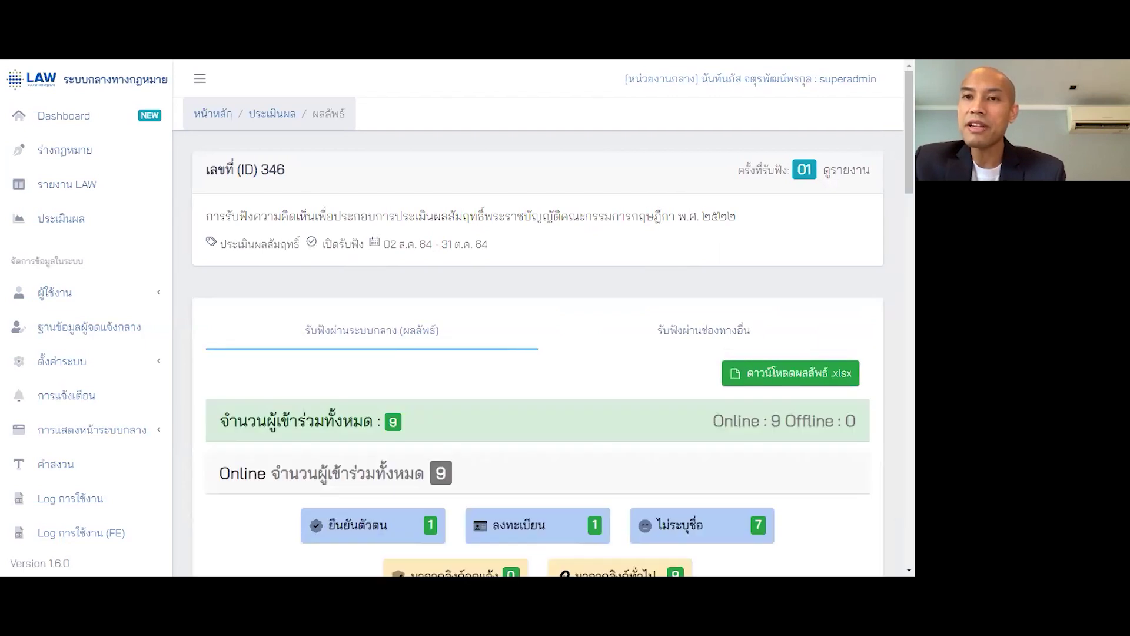
{"action": "scroll", "coordinate": [536, 381], "scroll_direction": "down", "scroll_amount": 5}
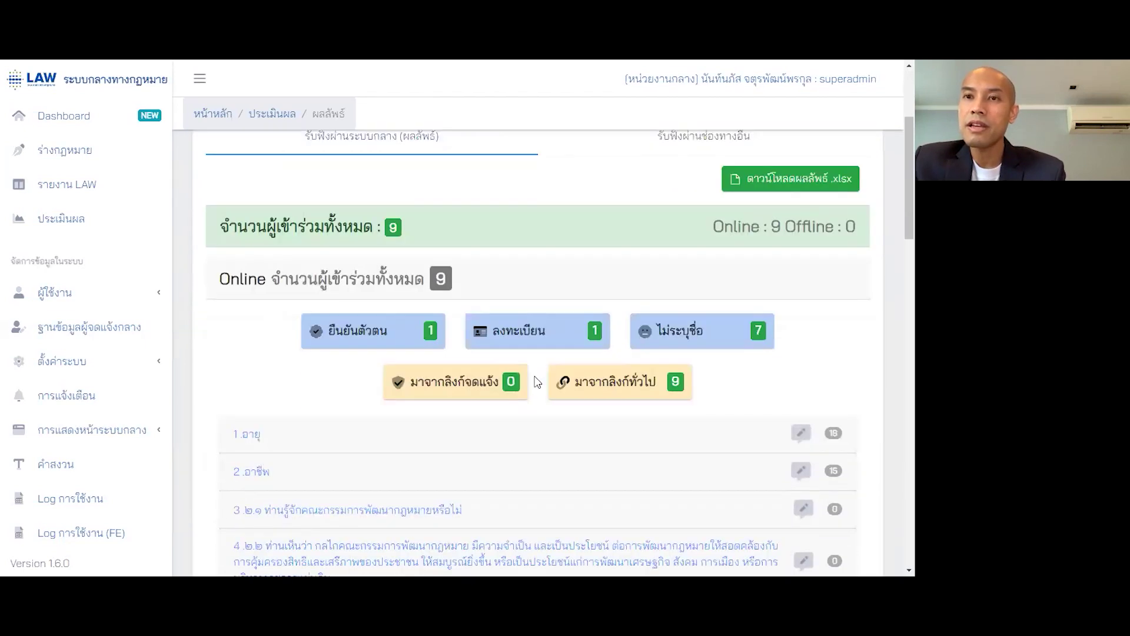
{"action": "scroll", "coordinate": [536, 381], "scroll_direction": "down", "scroll_amount": 2}
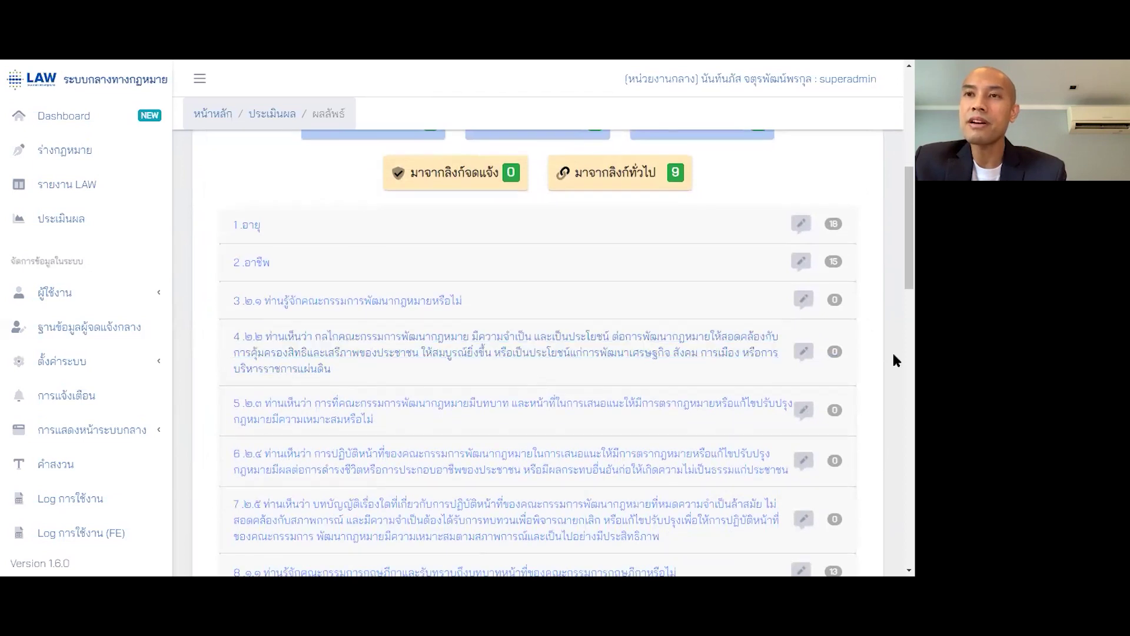
{"action": "scroll", "coordinate": [868, 393], "scroll_direction": "up", "scroll_amount": 2}
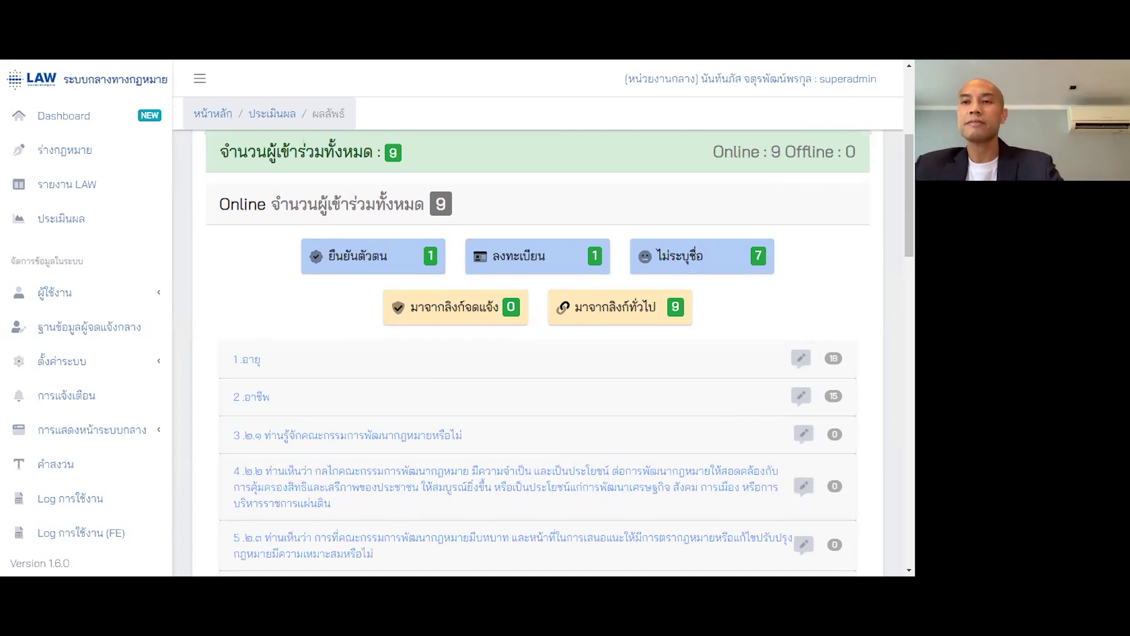
{"action": "scroll", "coordinate": [691, 347], "scroll_direction": "up", "scroll_amount": 3}
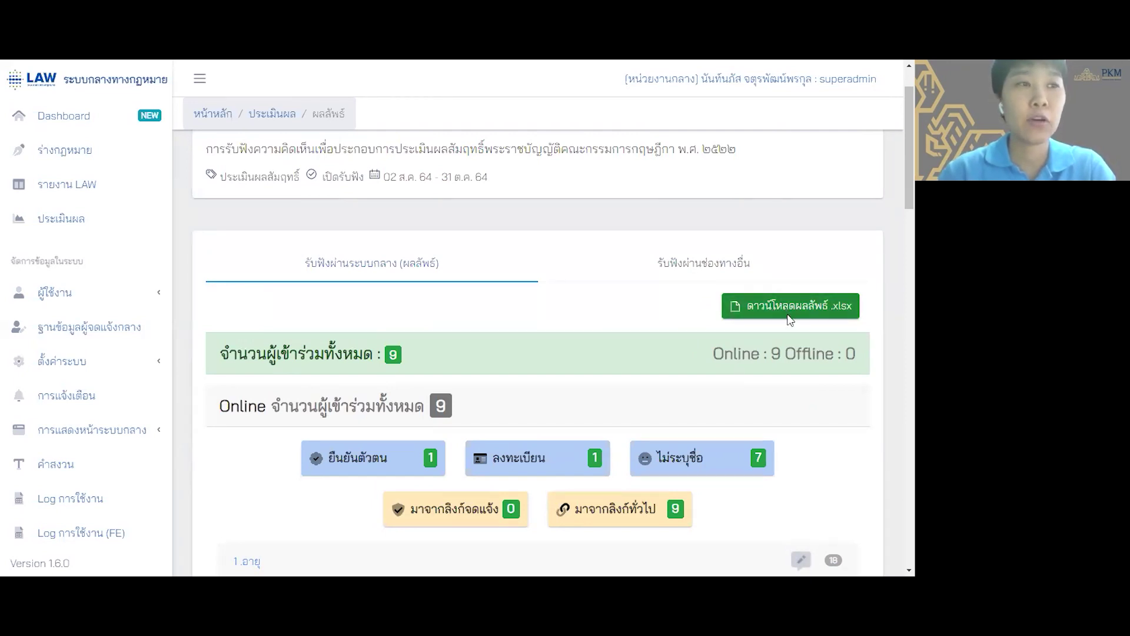
{"action": "scroll", "coordinate": [724, 423], "scroll_direction": "up", "scroll_amount": 1}
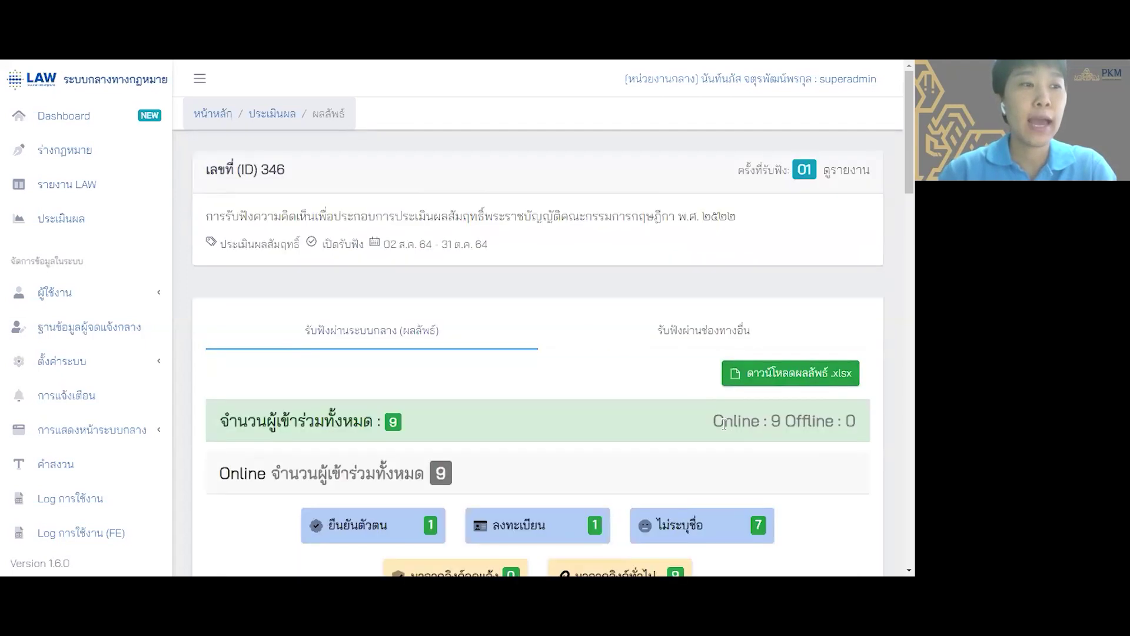
{"action": "scroll", "coordinate": [724, 424], "scroll_direction": "down", "scroll_amount": 1}
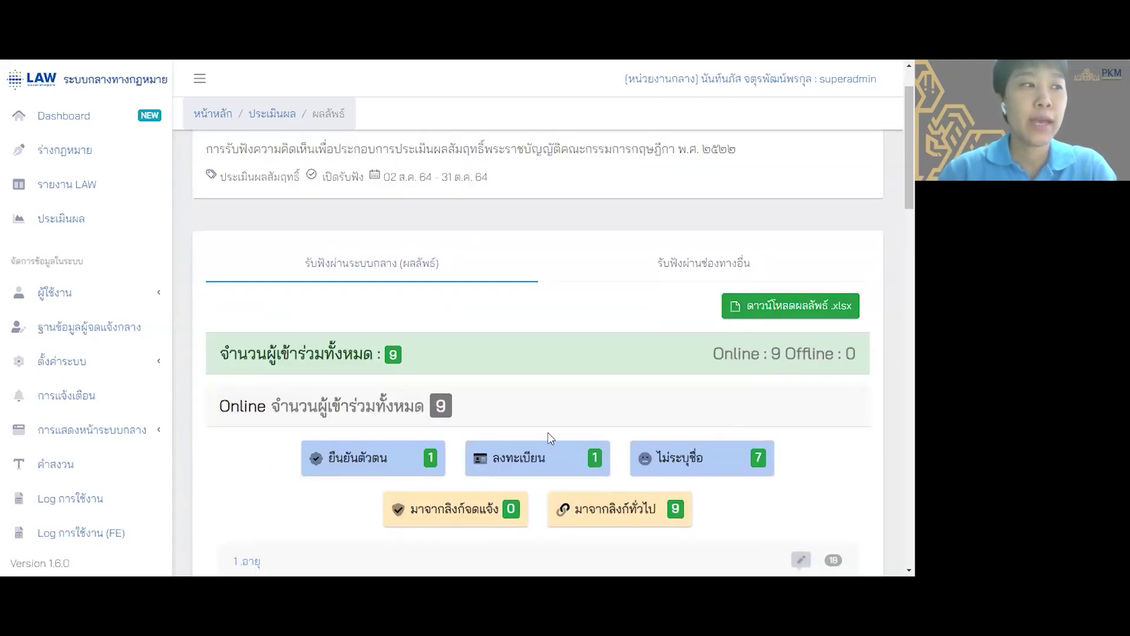
{"action": "left_click", "coordinate": [678, 263]}
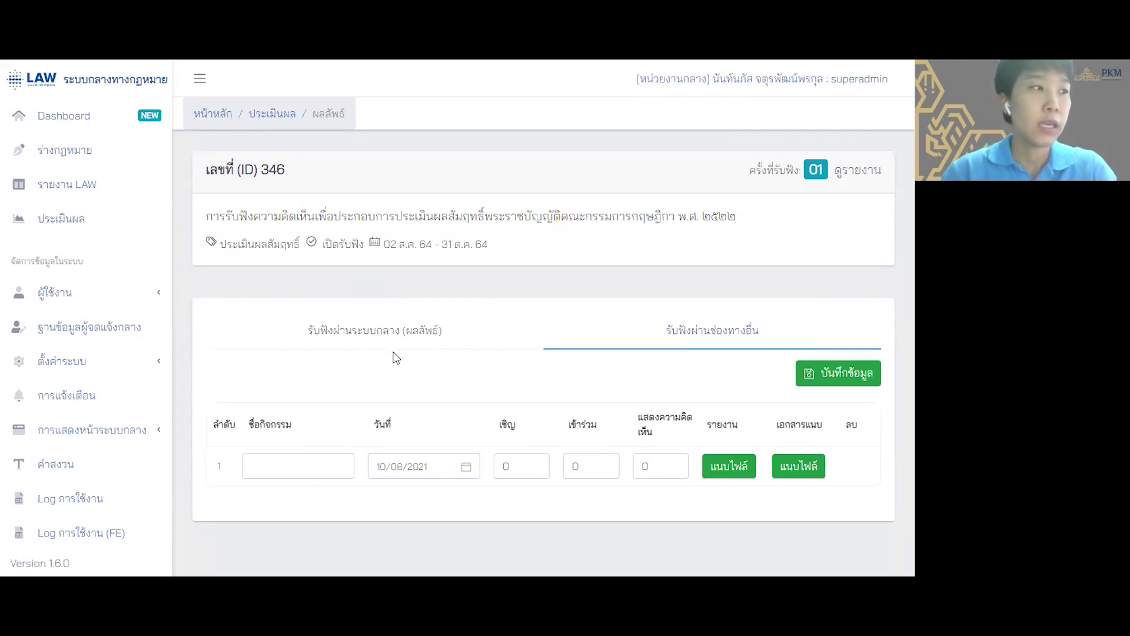
{"action": "left_click", "coordinate": [396, 334]}
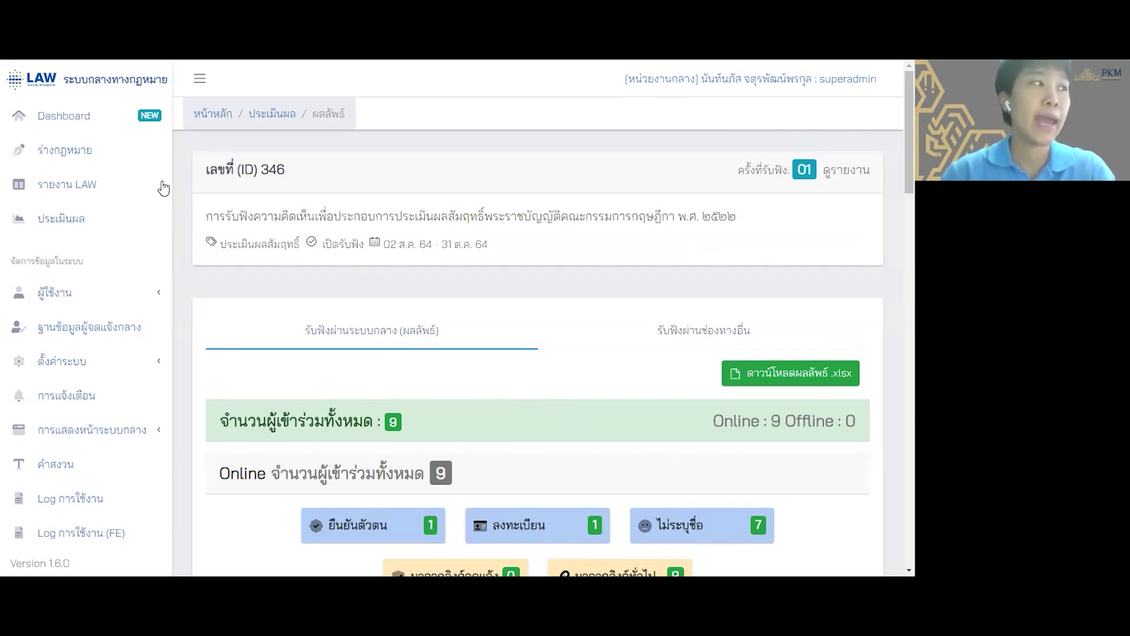
- In the ร่างกฎหมาย list, expand the interest-rate project and choose ทำสรุปผล for its hearing
{"action": "left_click", "coordinate": [148, 156]}
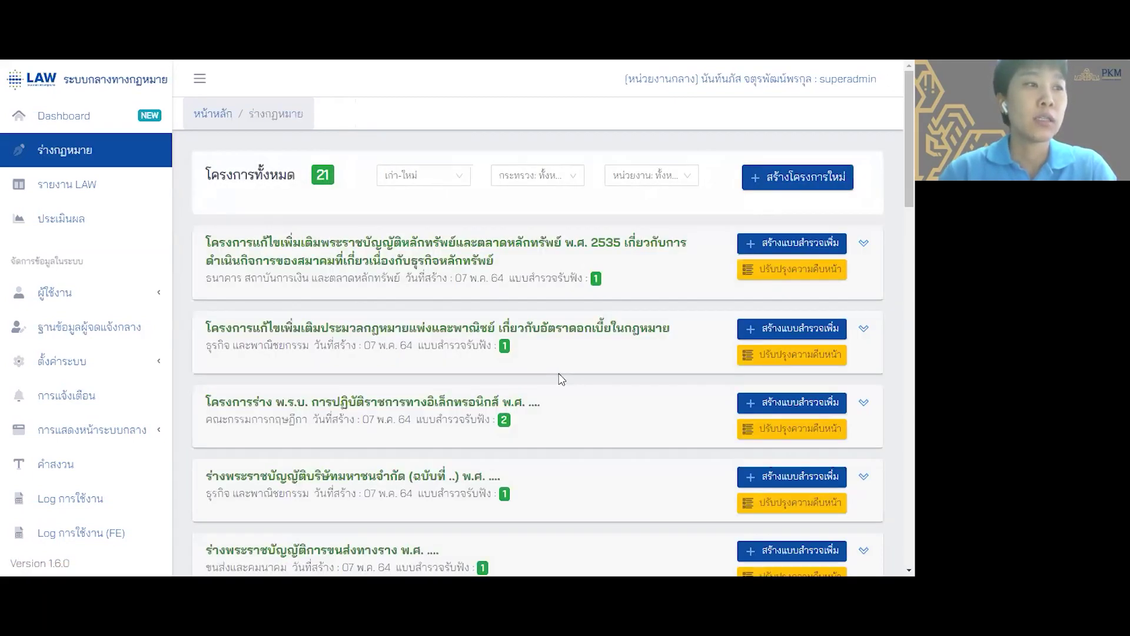
{"action": "scroll", "coordinate": [601, 369], "scroll_direction": "down", "scroll_amount": 1}
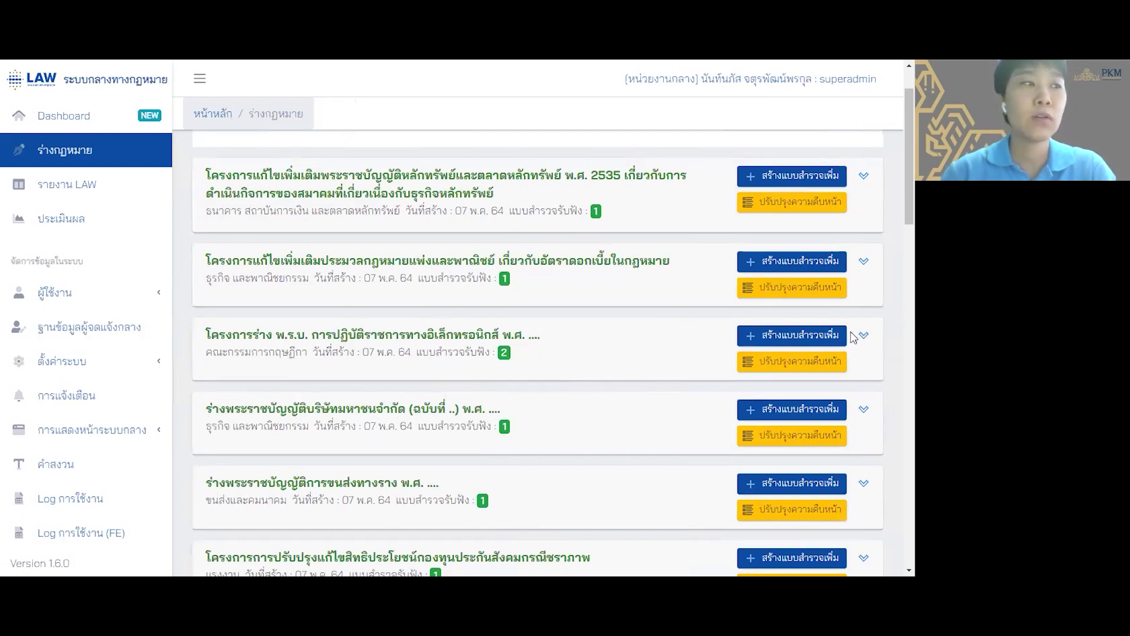
{"action": "left_click", "coordinate": [865, 266]}
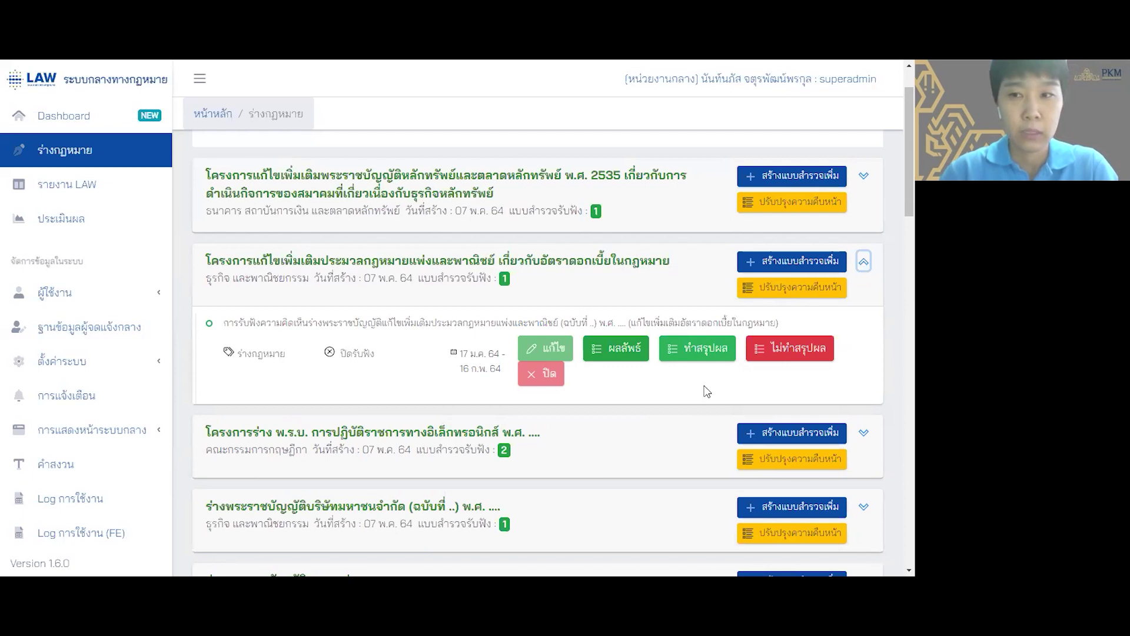
{"action": "left_click", "coordinate": [696, 354]}
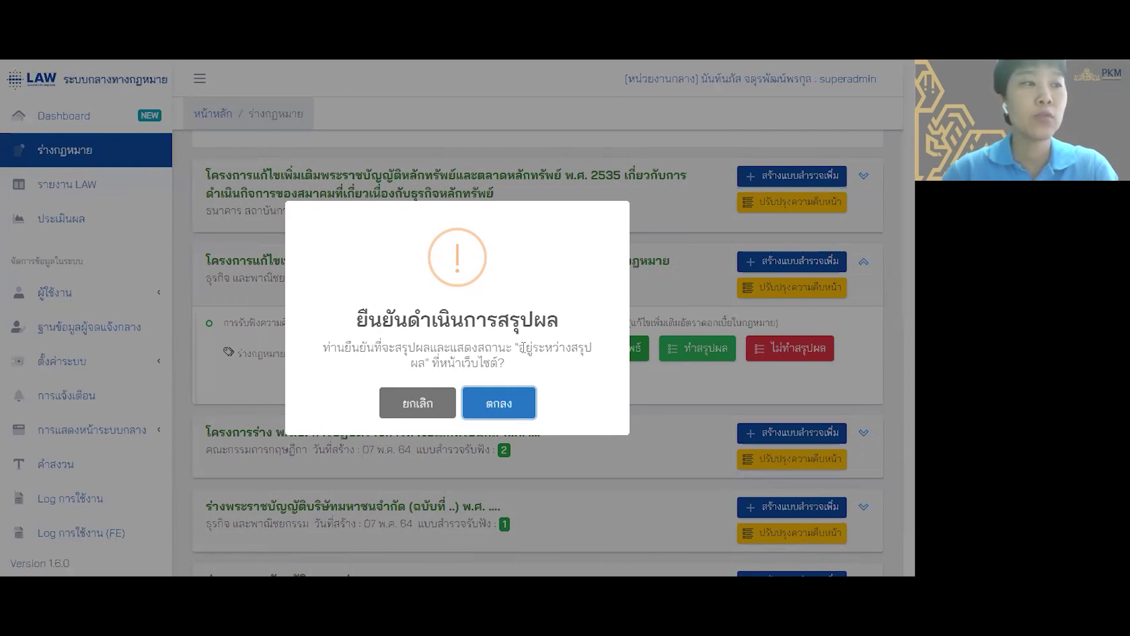
- Confirm the summary and place the cursor in the blank สร้างสรุปผลการรับฟัง report editor
{"action": "left_click", "coordinate": [497, 414]}
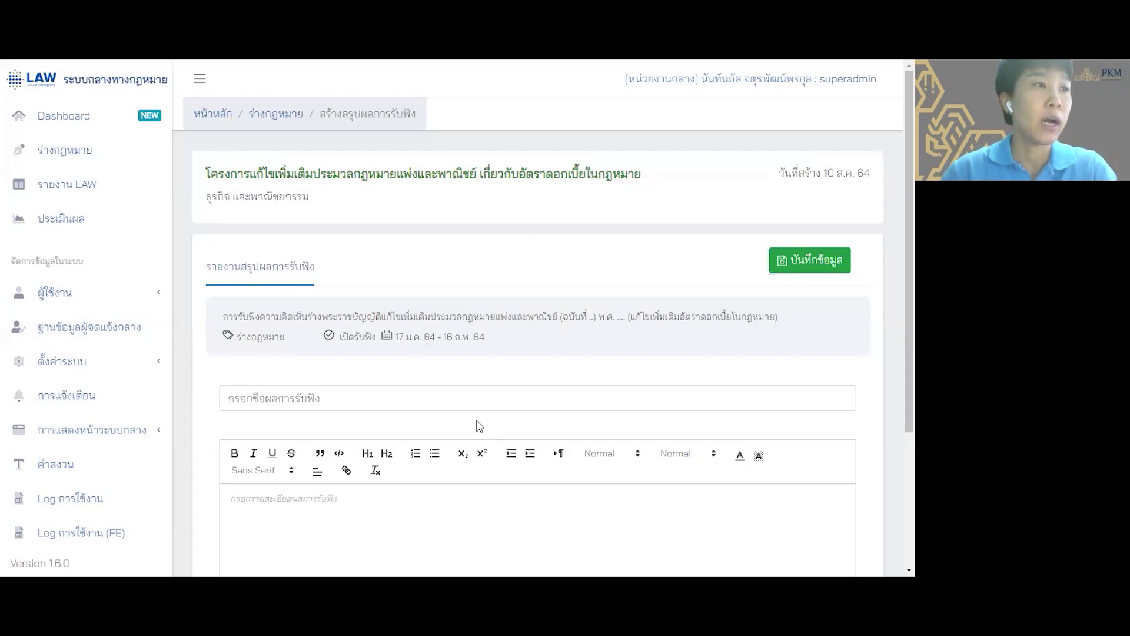
{"action": "scroll", "coordinate": [480, 425], "scroll_direction": "down", "scroll_amount": 1}
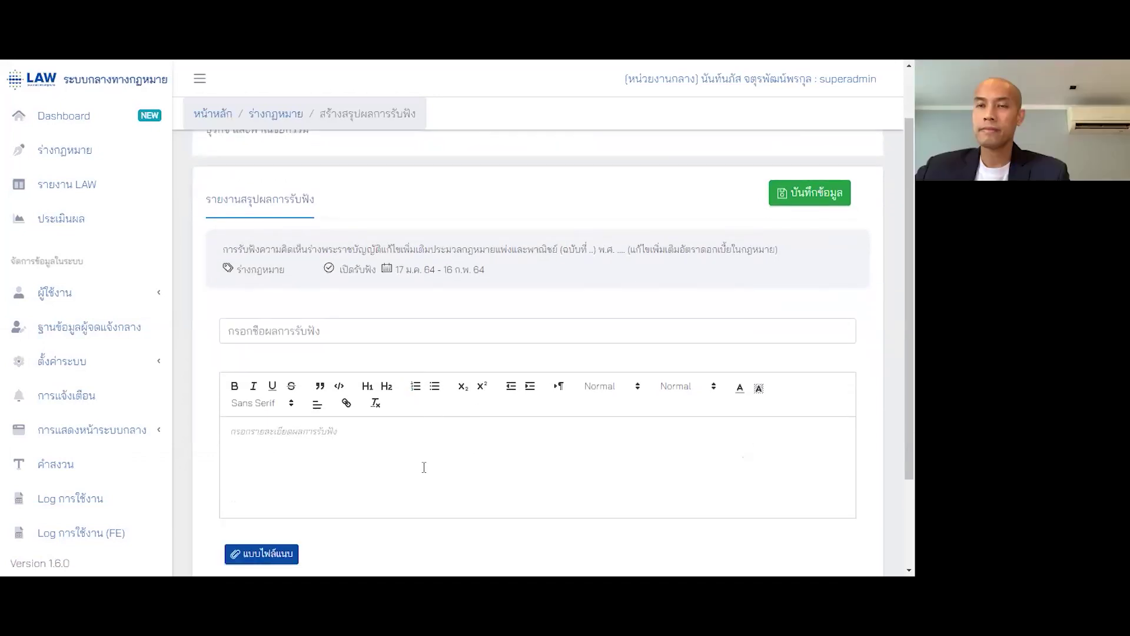
{"action": "scroll", "coordinate": [423, 467], "scroll_direction": "down", "scroll_amount": 2}
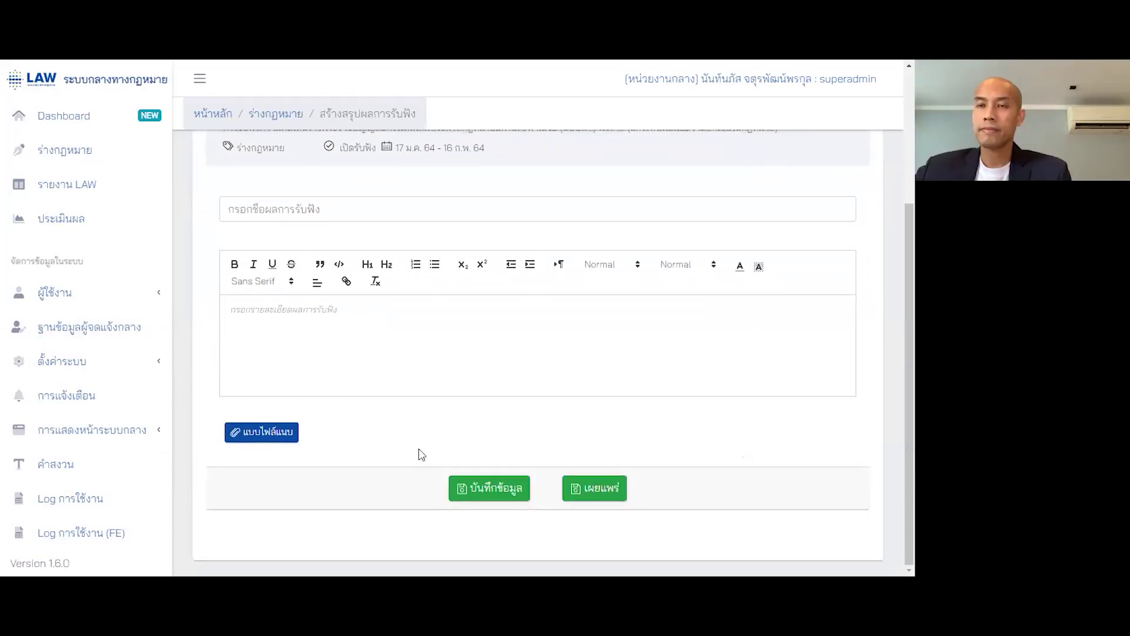
{"action": "left_click", "coordinate": [419, 366]}
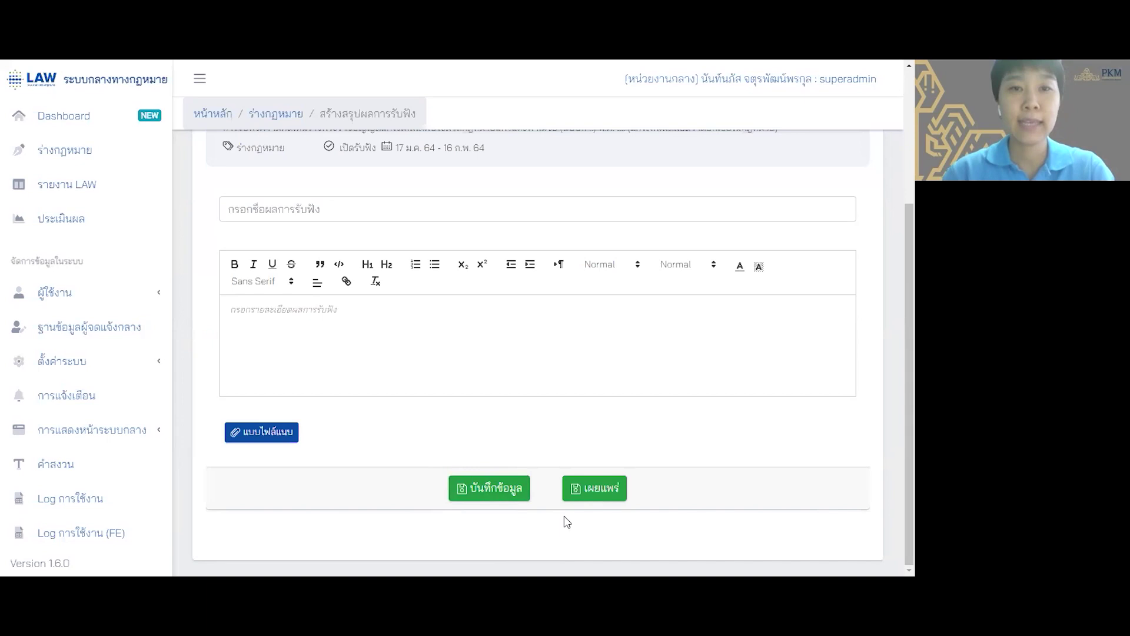
{"action": "scroll", "coordinate": [400, 415], "scroll_direction": "up", "scroll_amount": 2}
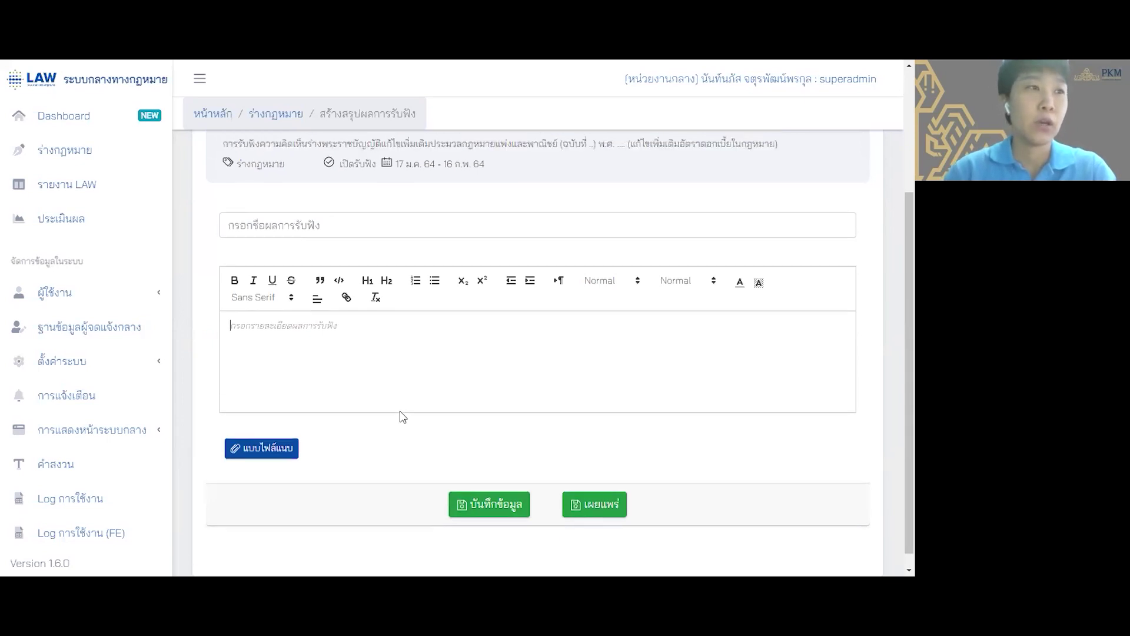
- Return to the ร่างกฎหมาย list, exit full screen, and advance to the membership-levels slide
{"action": "left_click", "coordinate": [102, 155]}
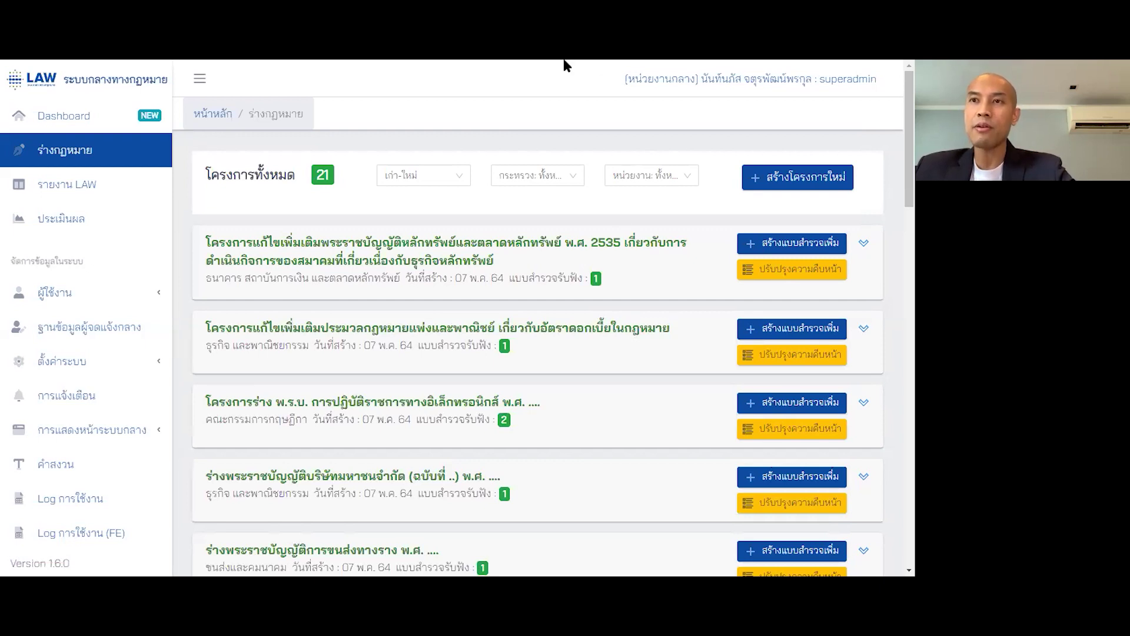
{"action": "key", "text": "F11"}
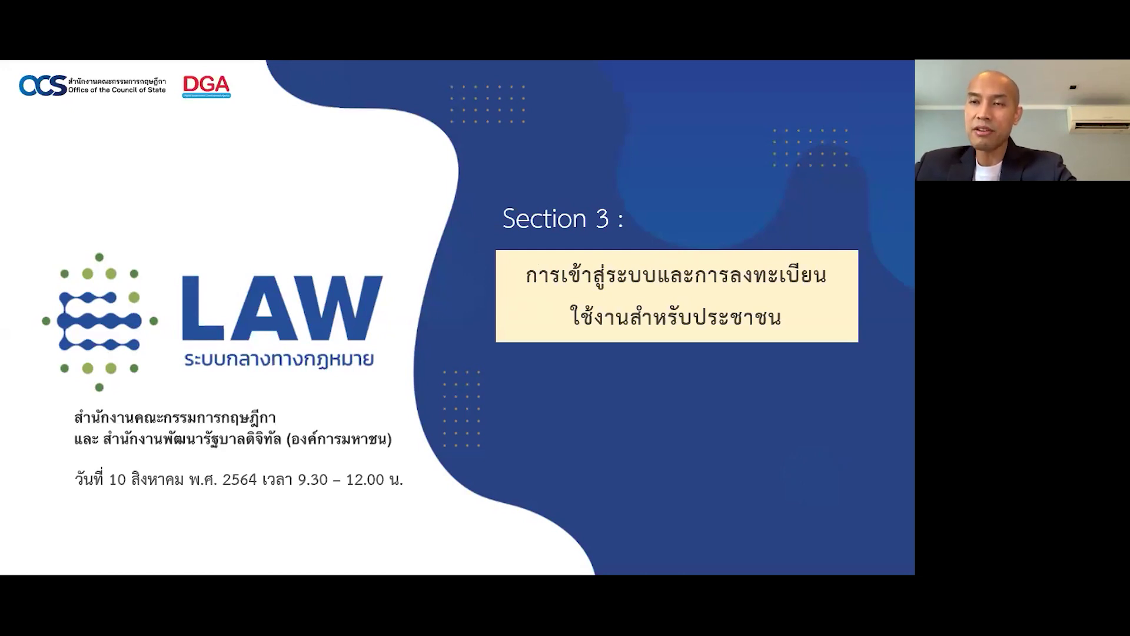
{"action": "key", "text": "Right"}
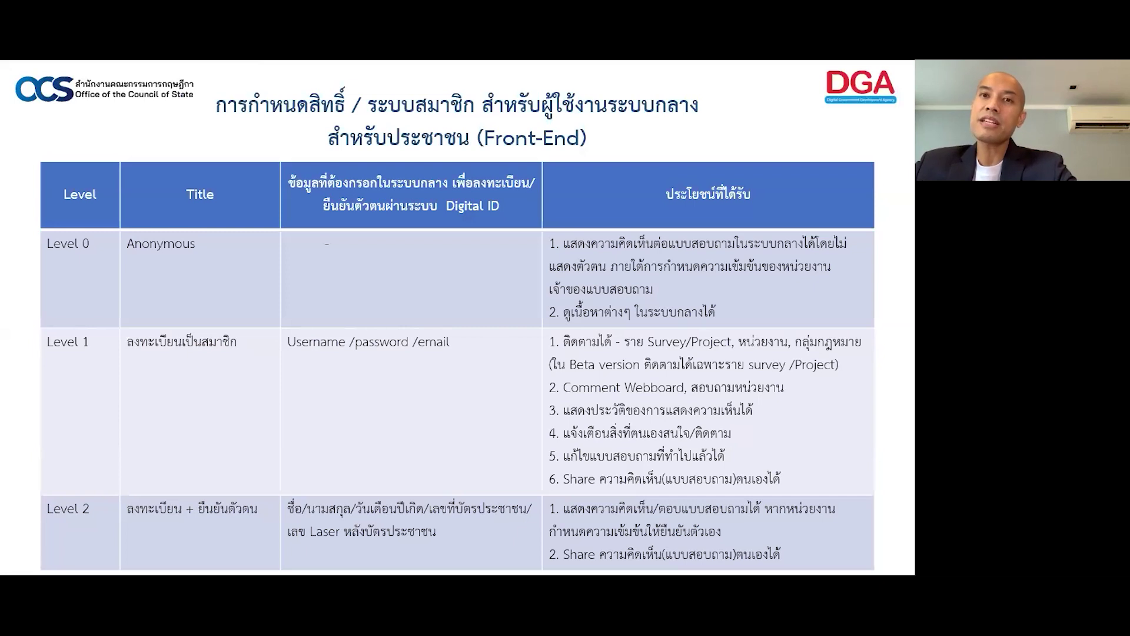